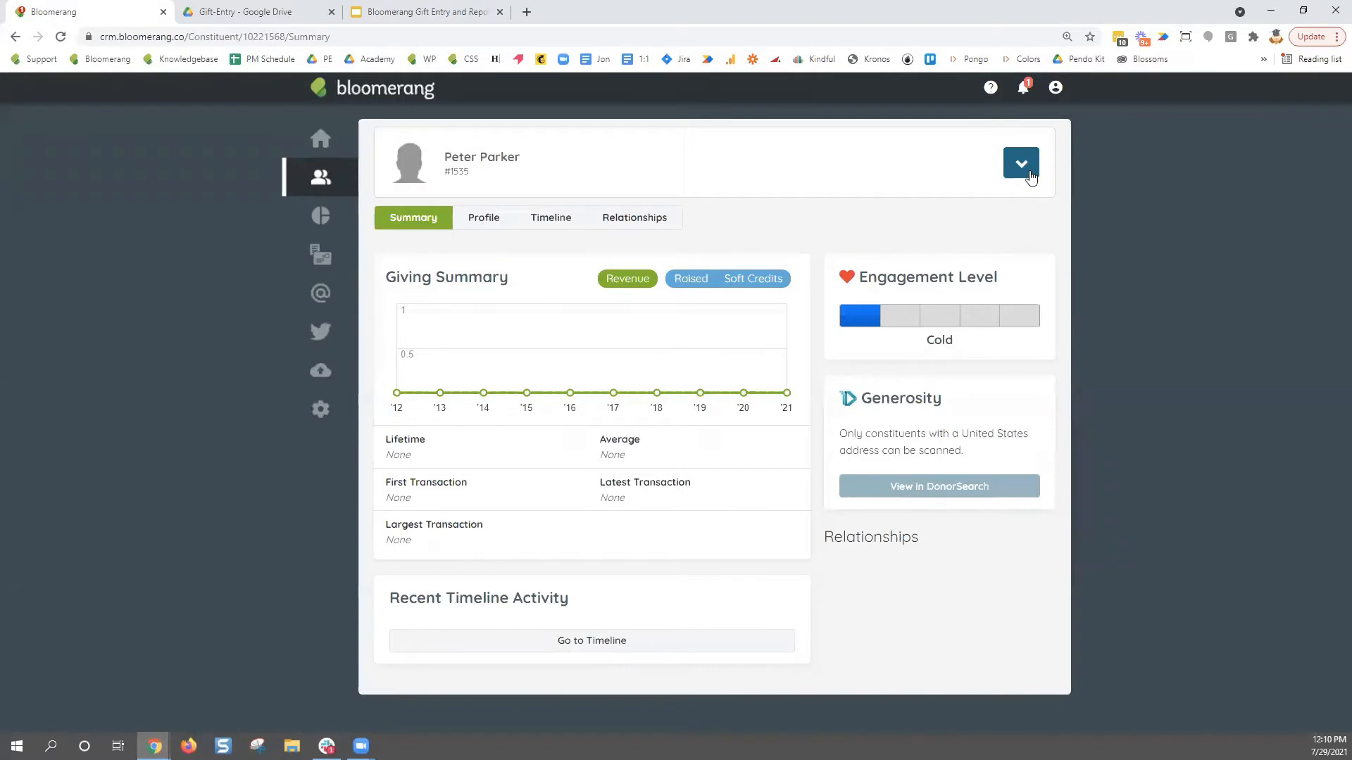
- Start a New Donation from the constituent's actions menu, opening with $50.00, Unrestricted and Cash defaults
{"action": "left_click", "coordinate": [1032, 175]}
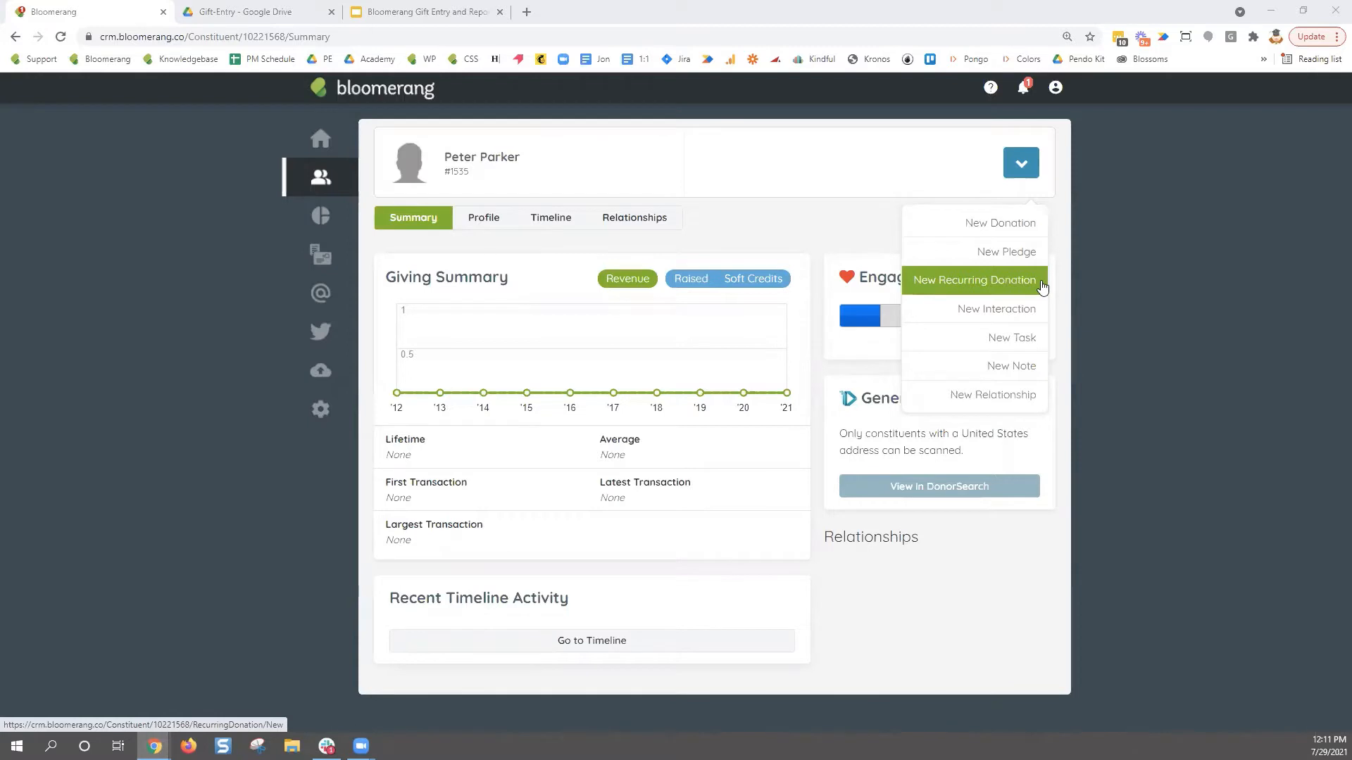
{"action": "left_click", "coordinate": [1042, 225]}
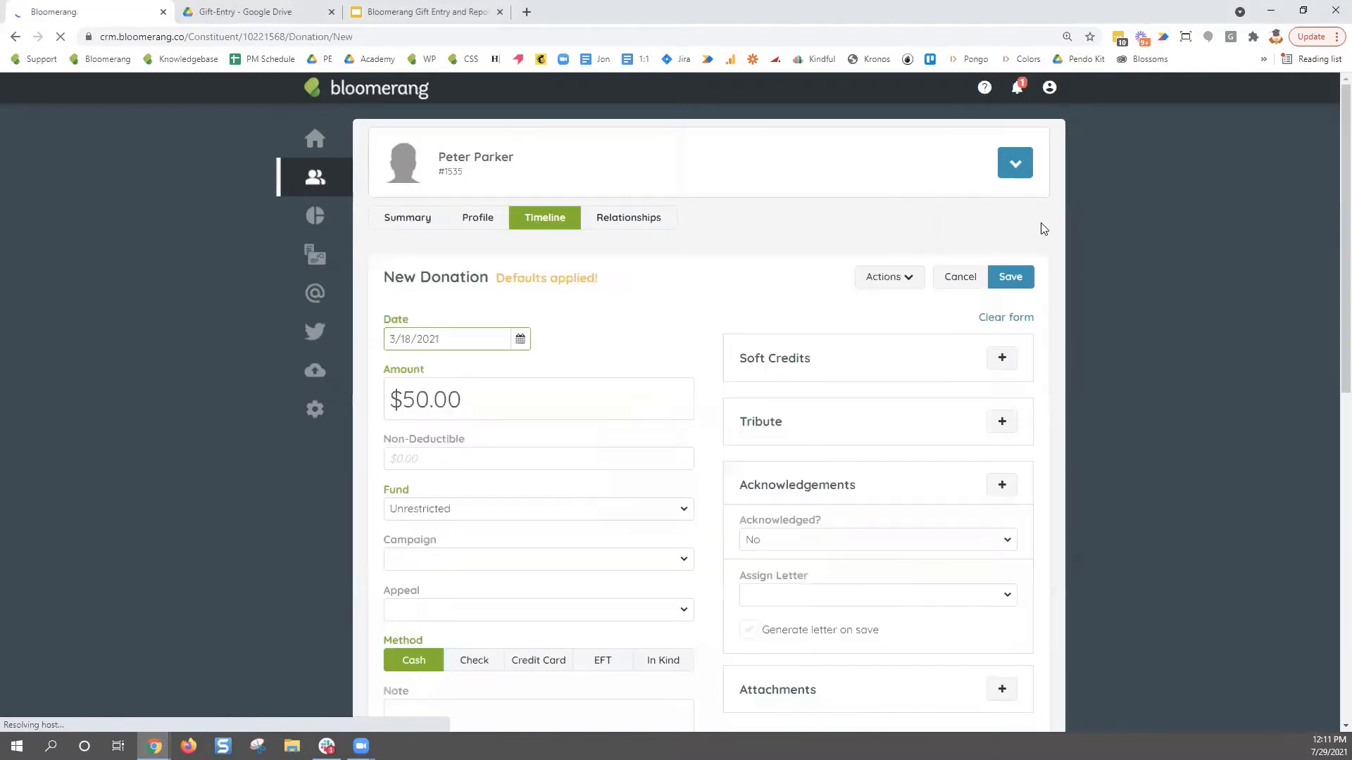
- Remove the default values from the New Donation form
{"action": "left_click", "coordinate": [1005, 317]}
{"action": "left_click", "coordinate": [905, 281]}
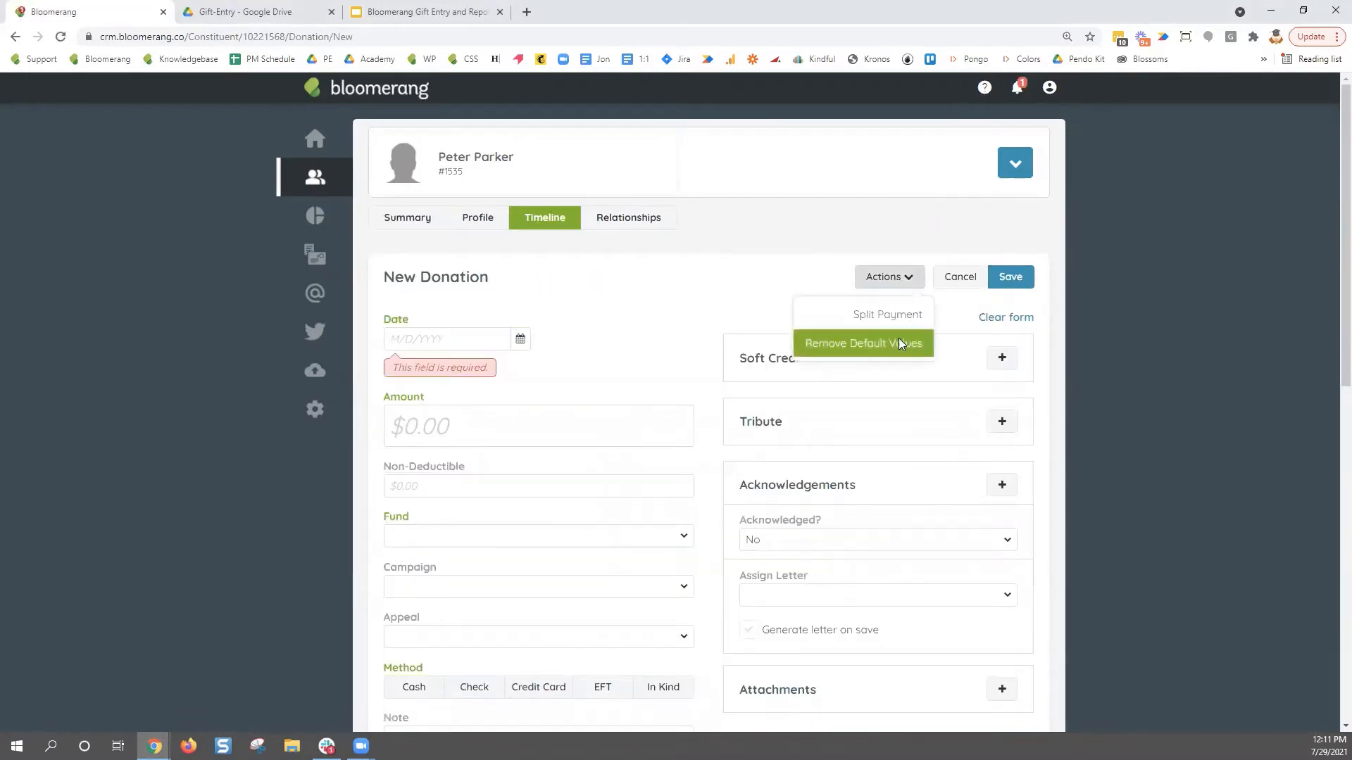
{"action": "left_click", "coordinate": [898, 344]}
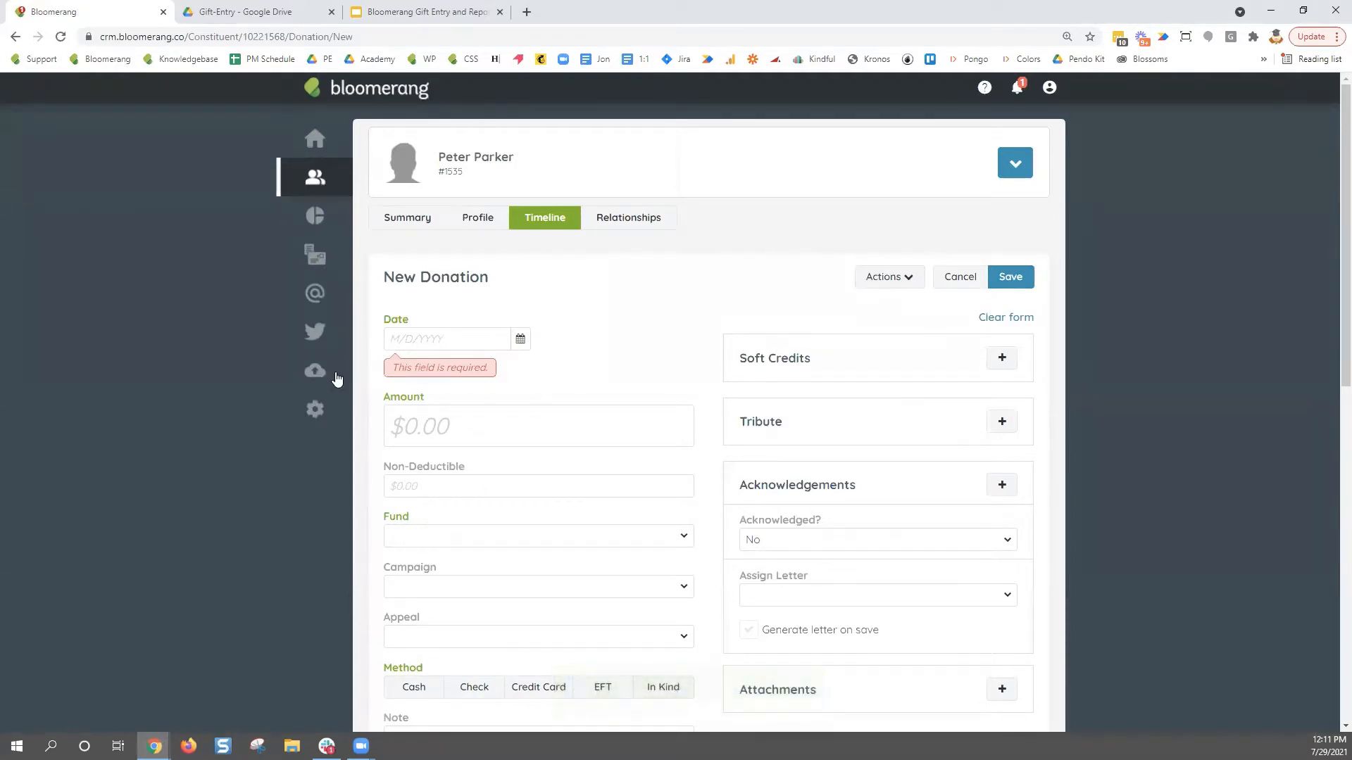
- Highlight the now-empty Date, Amount and Fund fields and review the cleared form
{"action": "left_click_drag", "start_coordinate": [410, 322], "coordinate": [381, 322]}
{"action": "left_click", "coordinate": [419, 398]}
{"action": "left_click_drag", "start_coordinate": [421, 398], "coordinate": [383, 399]}
{"action": "left_click_drag", "start_coordinate": [422, 521], "coordinate": [379, 521]}
{"action": "left_click", "coordinate": [609, 321]}
{"action": "left_click_drag", "start_coordinate": [493, 278], "coordinate": [392, 279]}
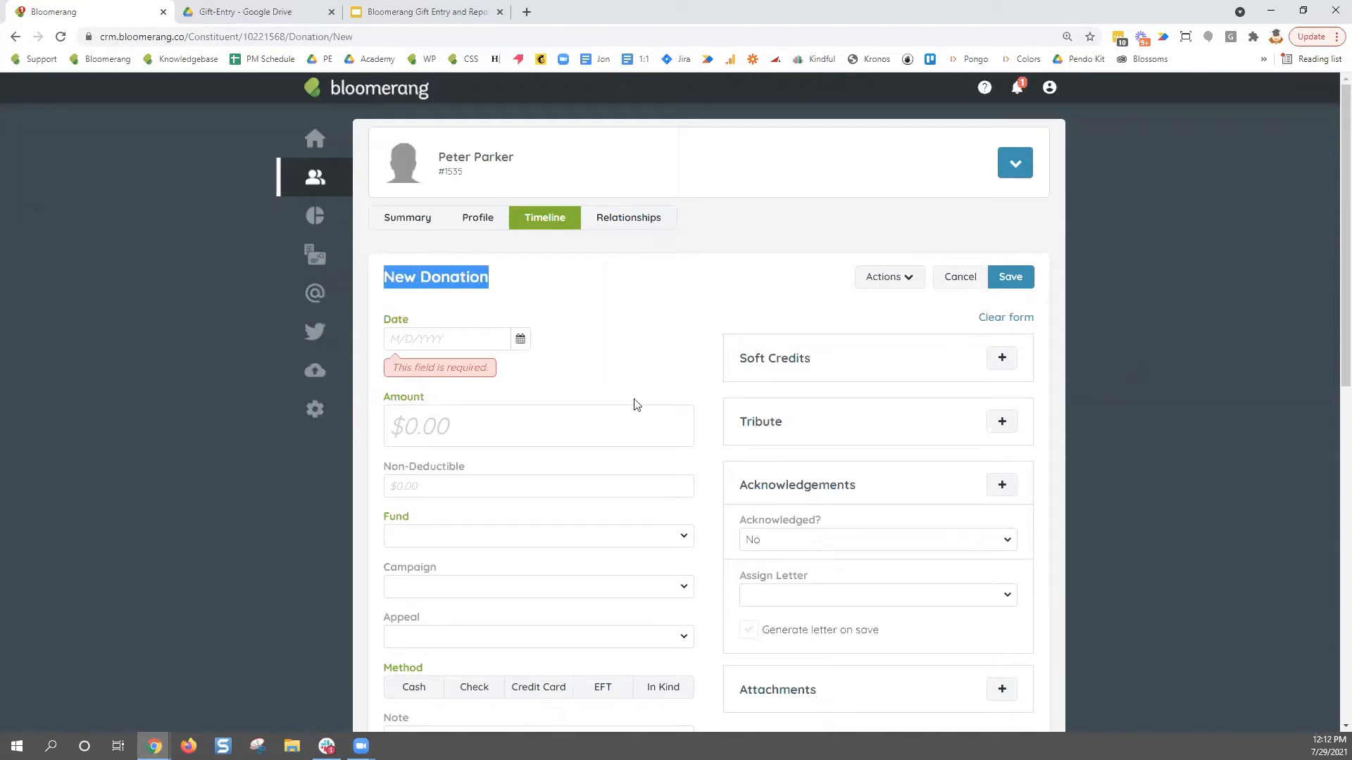
{"action": "scroll", "coordinate": [635, 405], "scroll_direction": "down", "scroll_amount": 4}
{"action": "scroll", "coordinate": [633, 408], "scroll_direction": "up", "scroll_amount": 3}
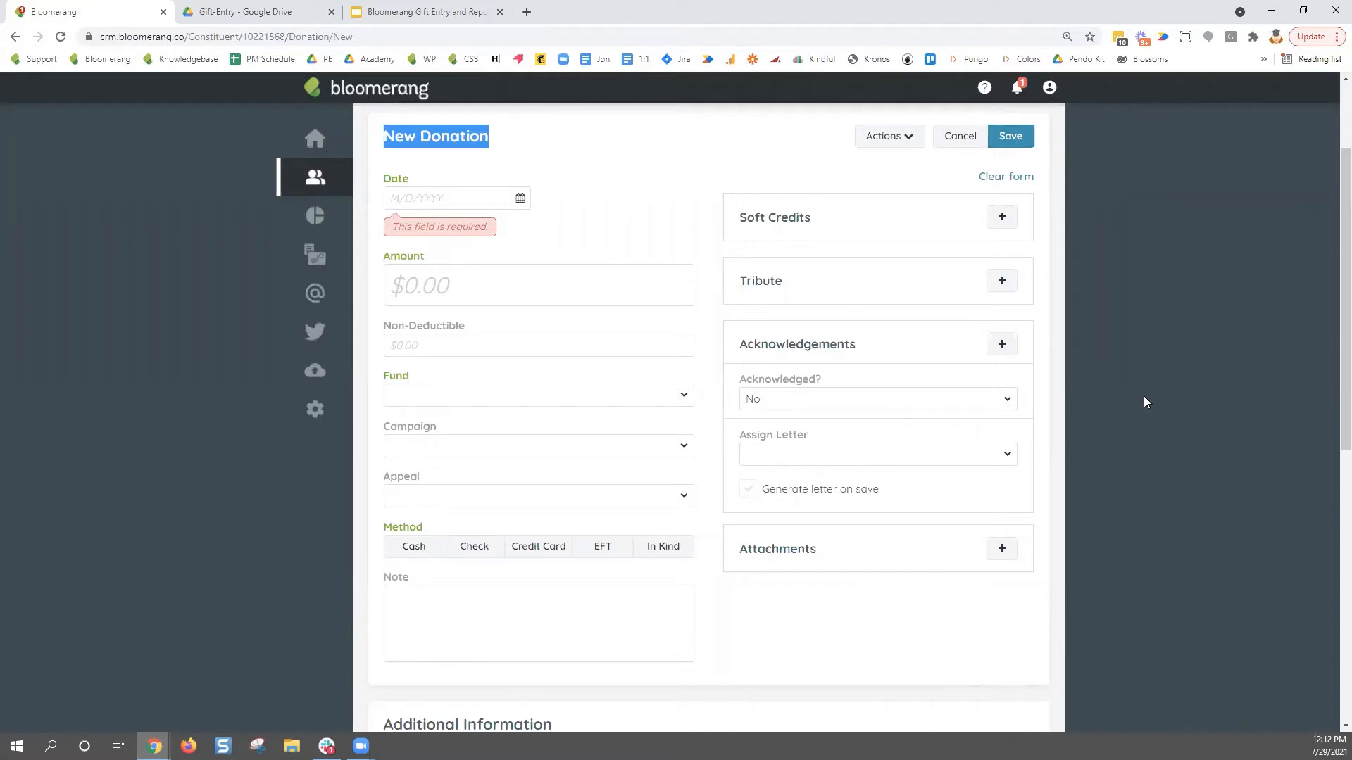
{"action": "scroll", "coordinate": [1145, 400], "scroll_direction": "down", "scroll_amount": 3}
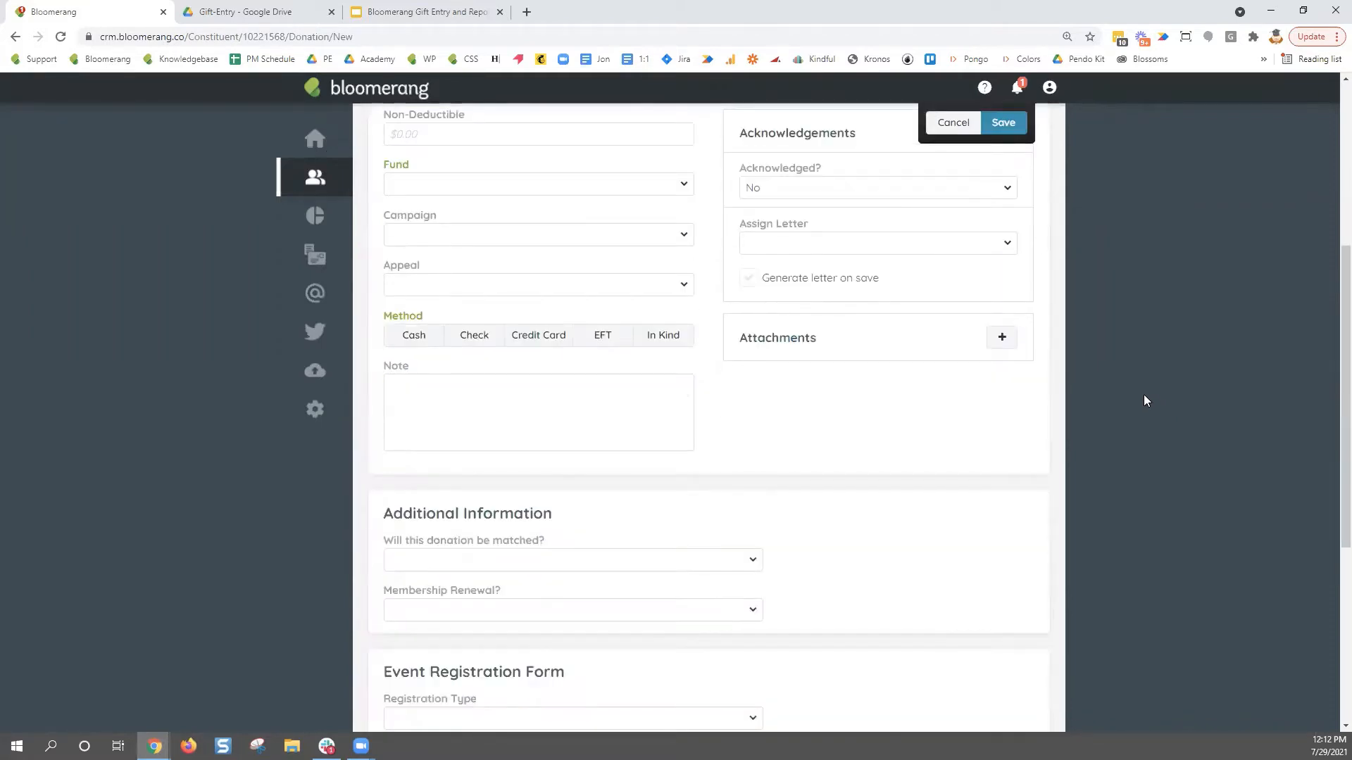
{"action": "scroll", "coordinate": [1147, 404], "scroll_direction": "up", "scroll_amount": 4}
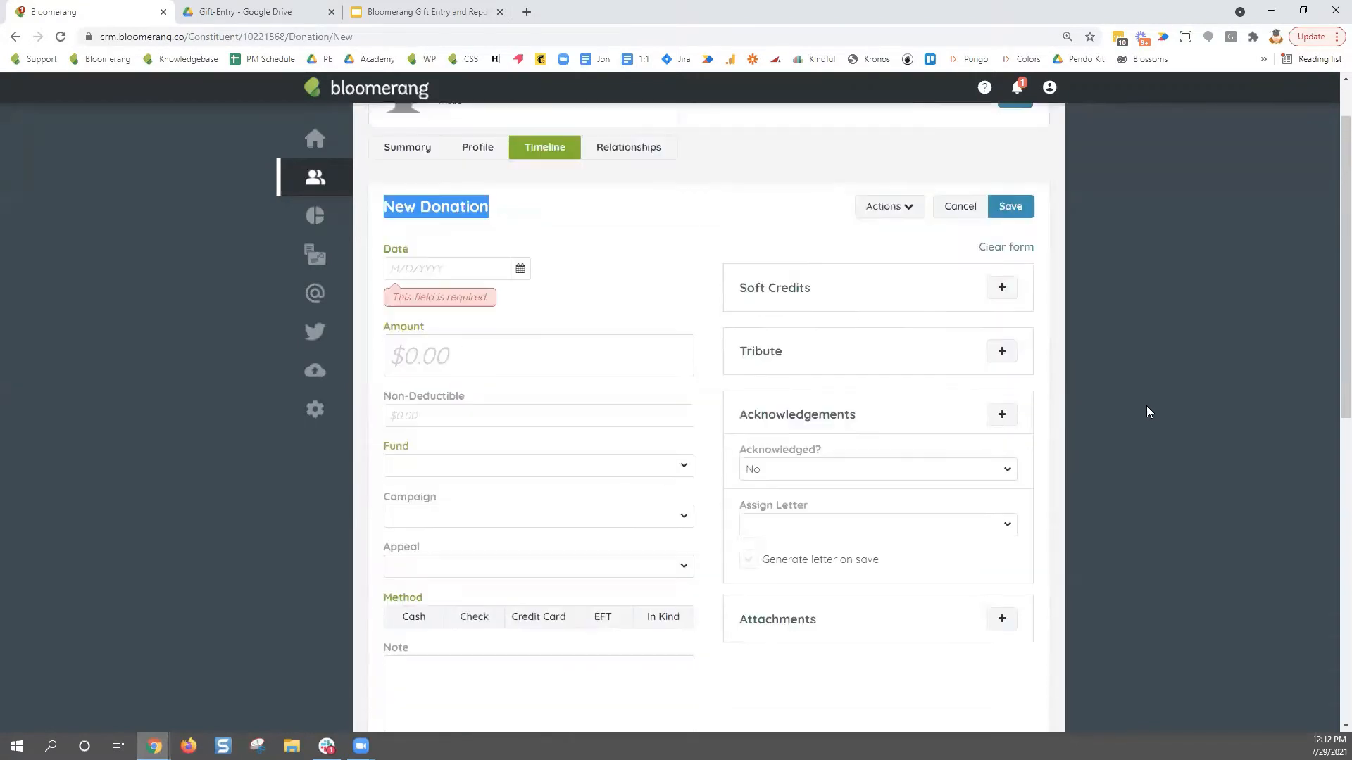
{"action": "scroll", "coordinate": [1330, 281], "scroll_direction": "down", "scroll_amount": 1}
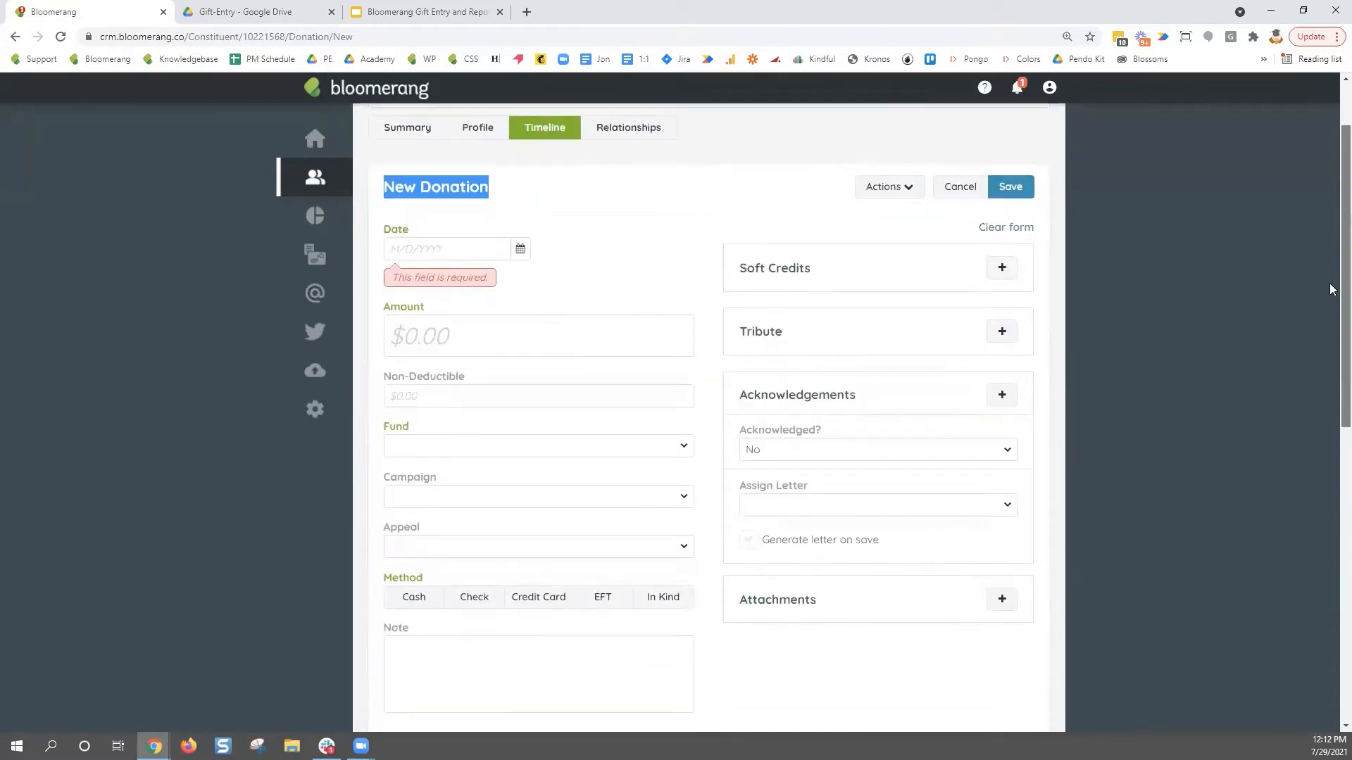
- Enter the donation date 7/29/2021 and the amount $50.00
{"action": "left_click", "coordinate": [446, 236]}
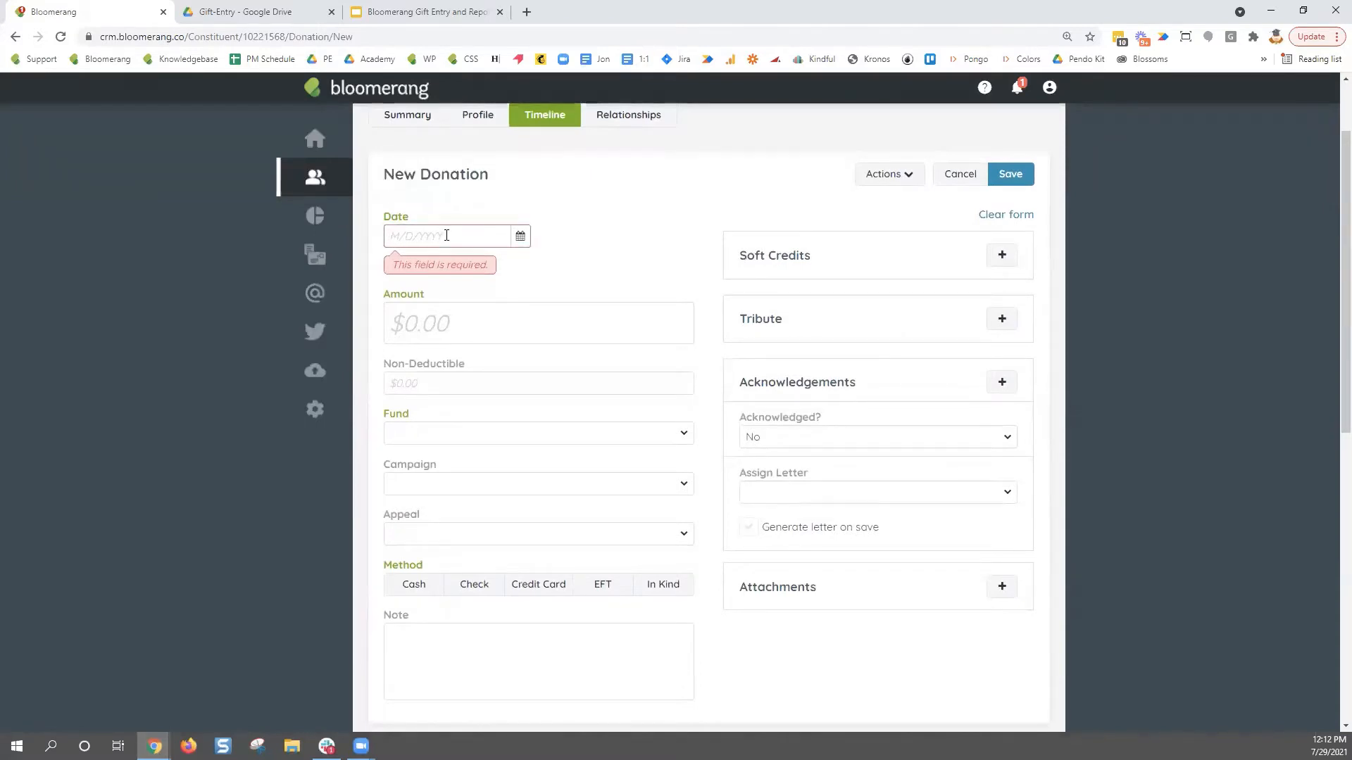
{"action": "type", "text": "7/29/2021"}
{"action": "left_click", "coordinate": [525, 289]}
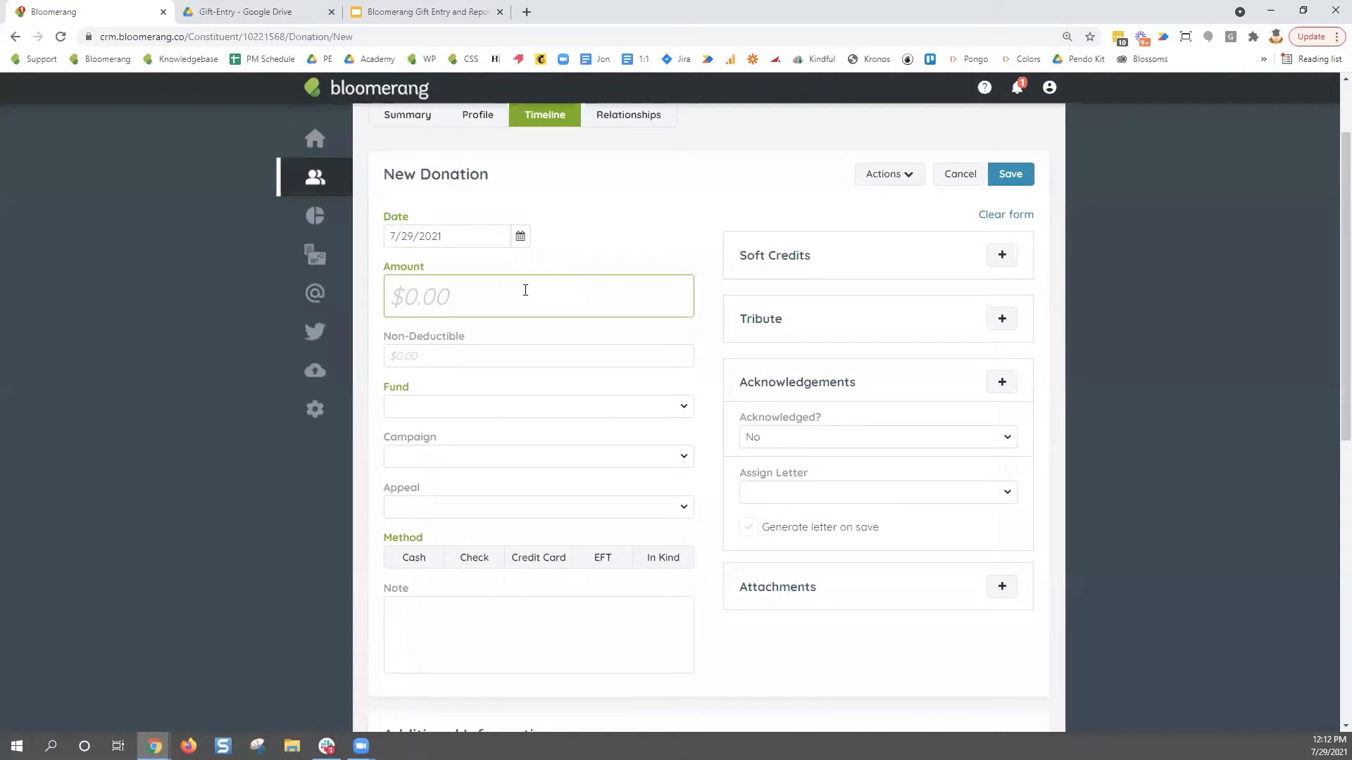
{"action": "type", "text": "50"}
{"action": "left_click", "coordinate": [478, 342]}
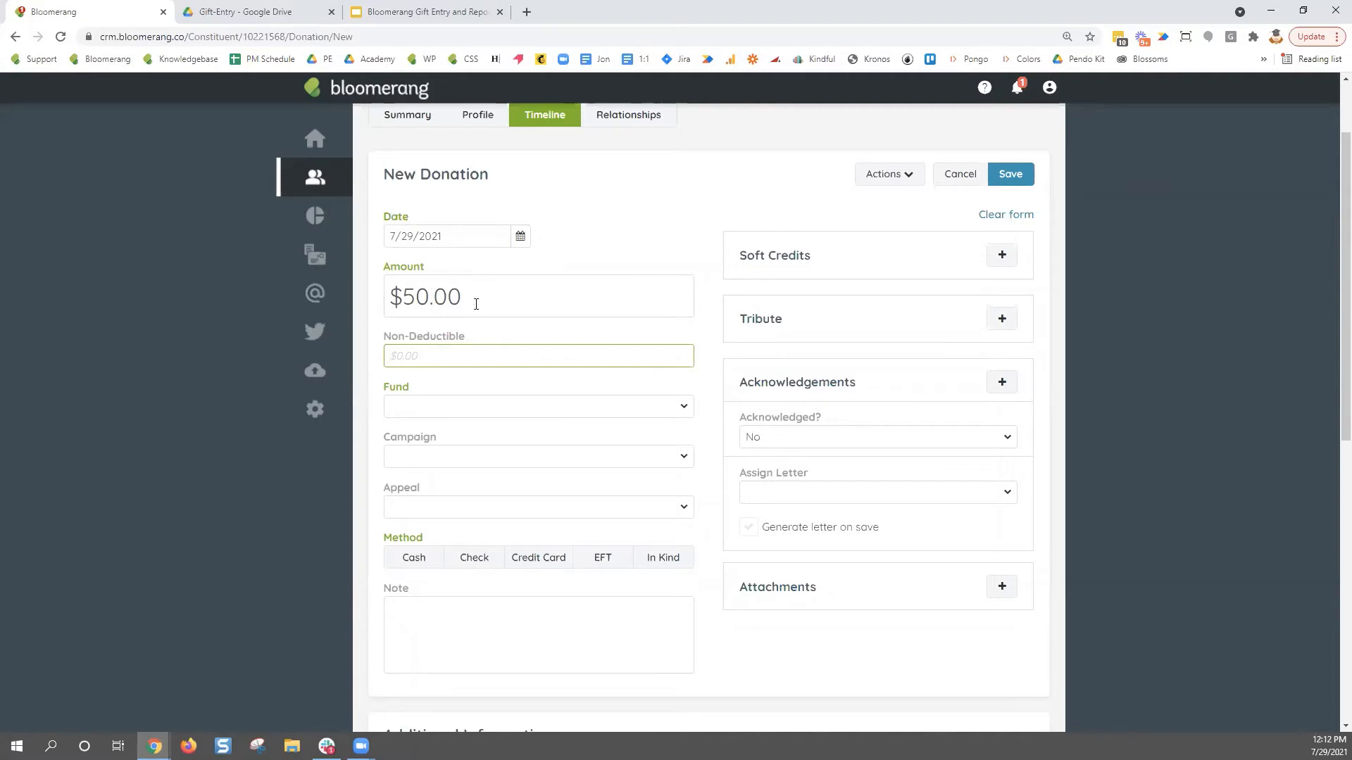
{"action": "left_click_drag", "start_coordinate": [476, 305], "coordinate": [367, 303]}
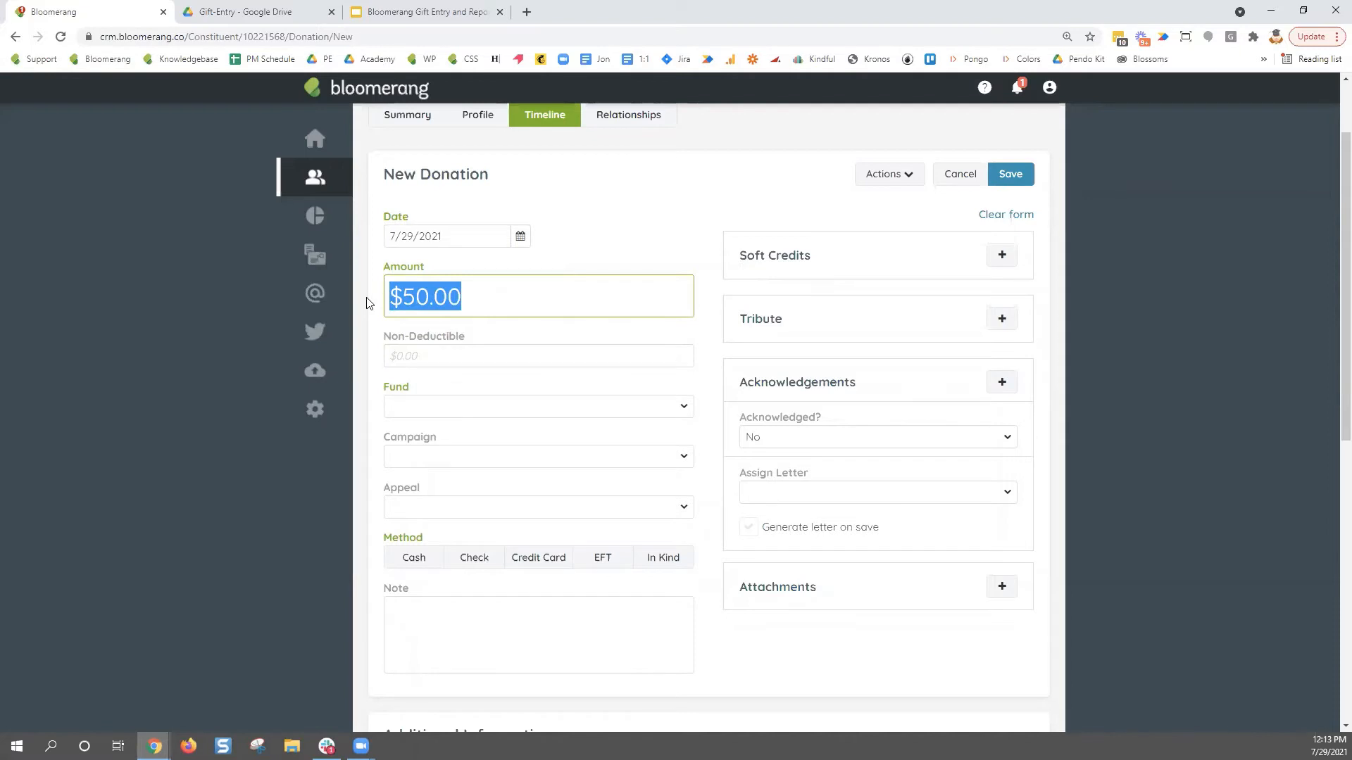
- Enter 10 as the non-deductible amount, then delete it to leave none
{"action": "left_click", "coordinate": [464, 352]}
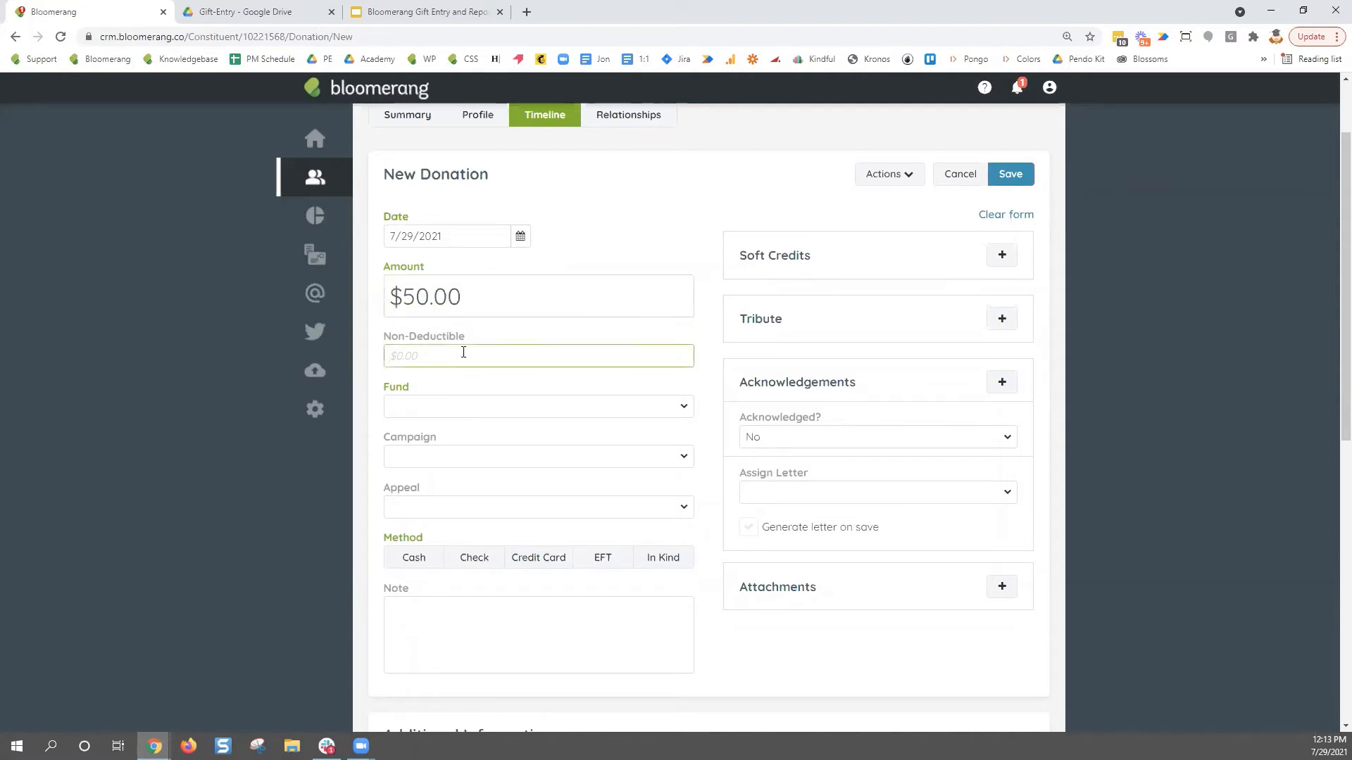
{"action": "type", "text": "10"}
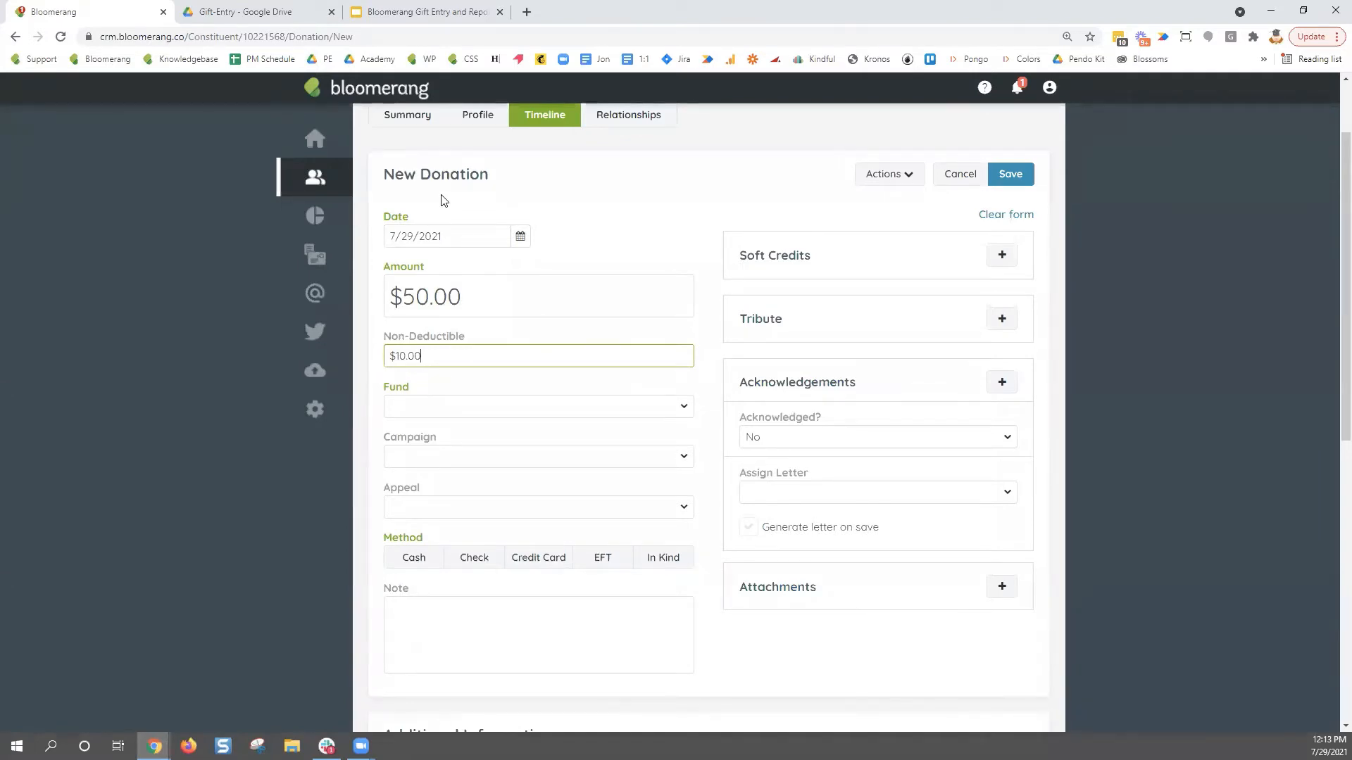
{"action": "left_click_drag", "start_coordinate": [428, 356], "coordinate": [385, 359]}
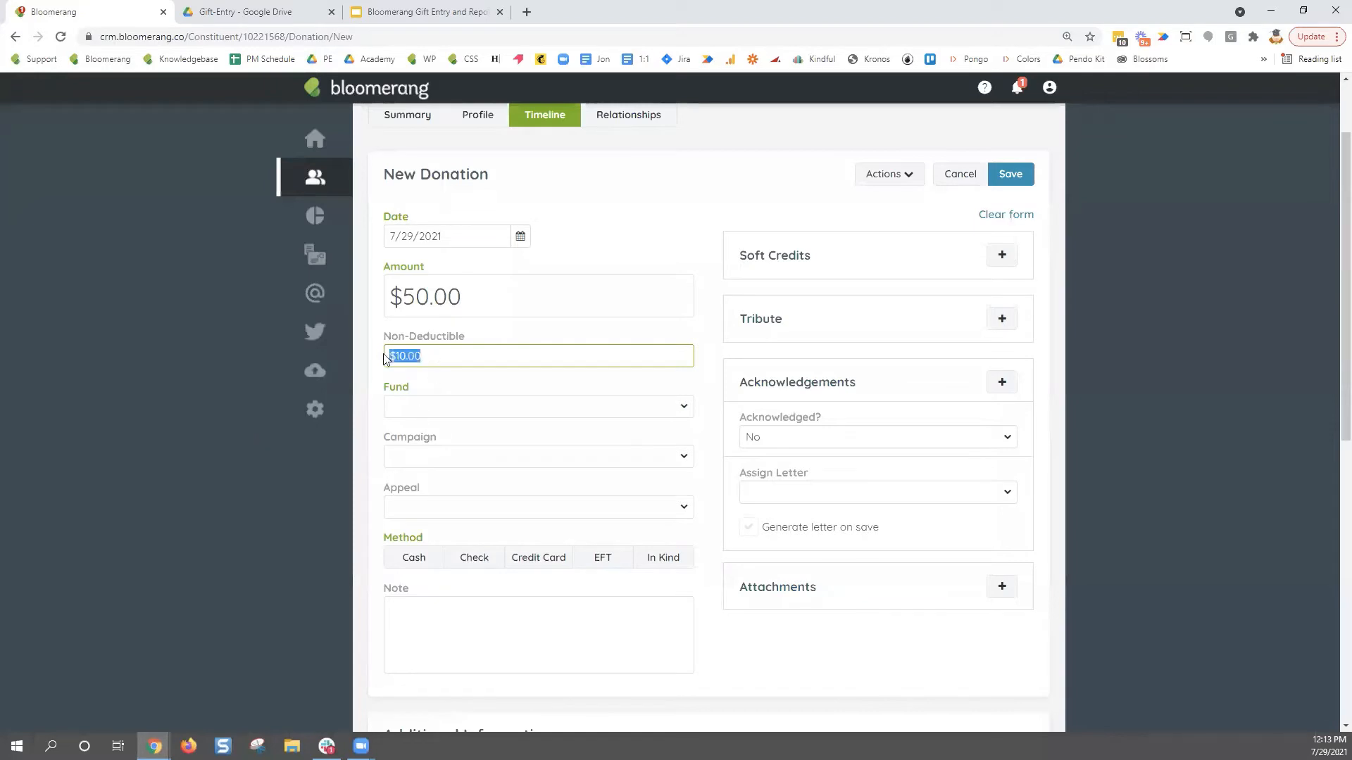
{"action": "key", "text": "BackSpace"}
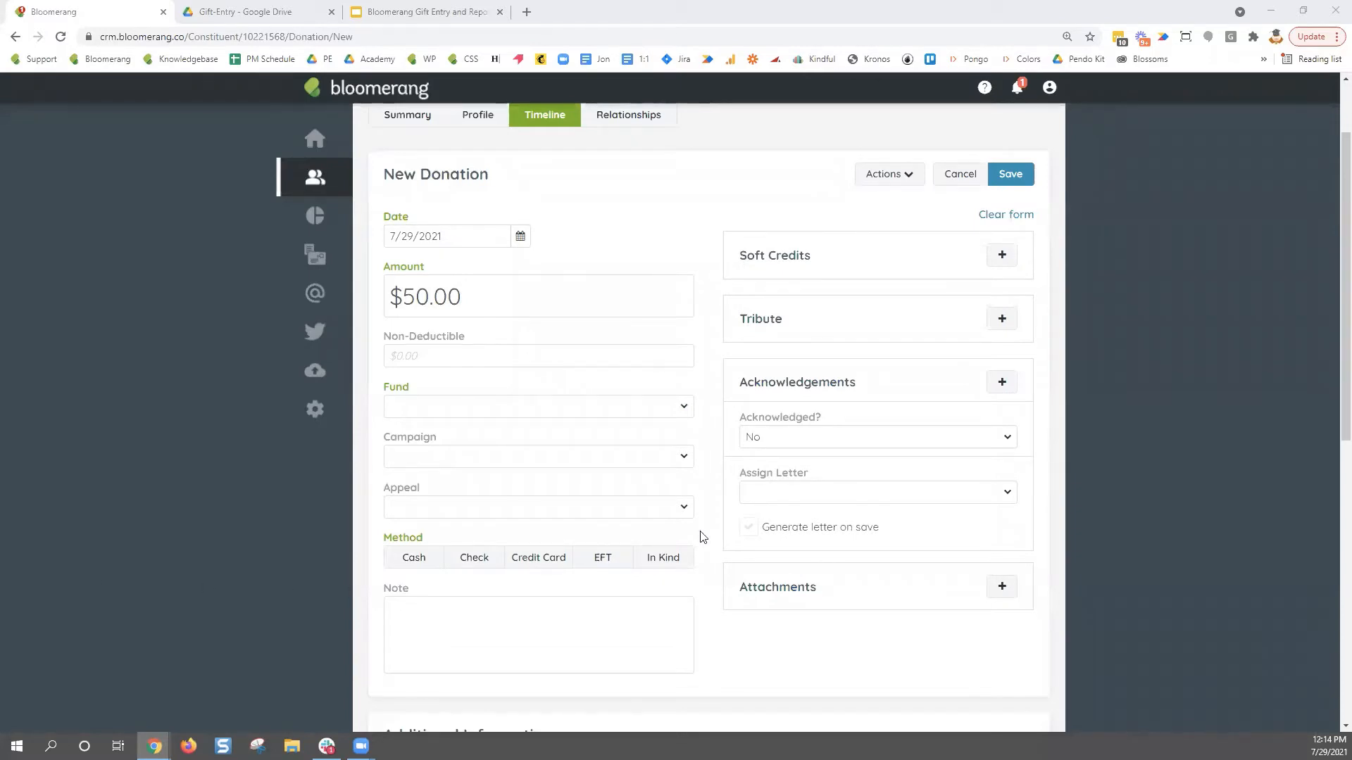
- Assign the donation to the Unrestricted fund and the Annual Campaign
{"action": "left_click", "coordinate": [678, 412]}
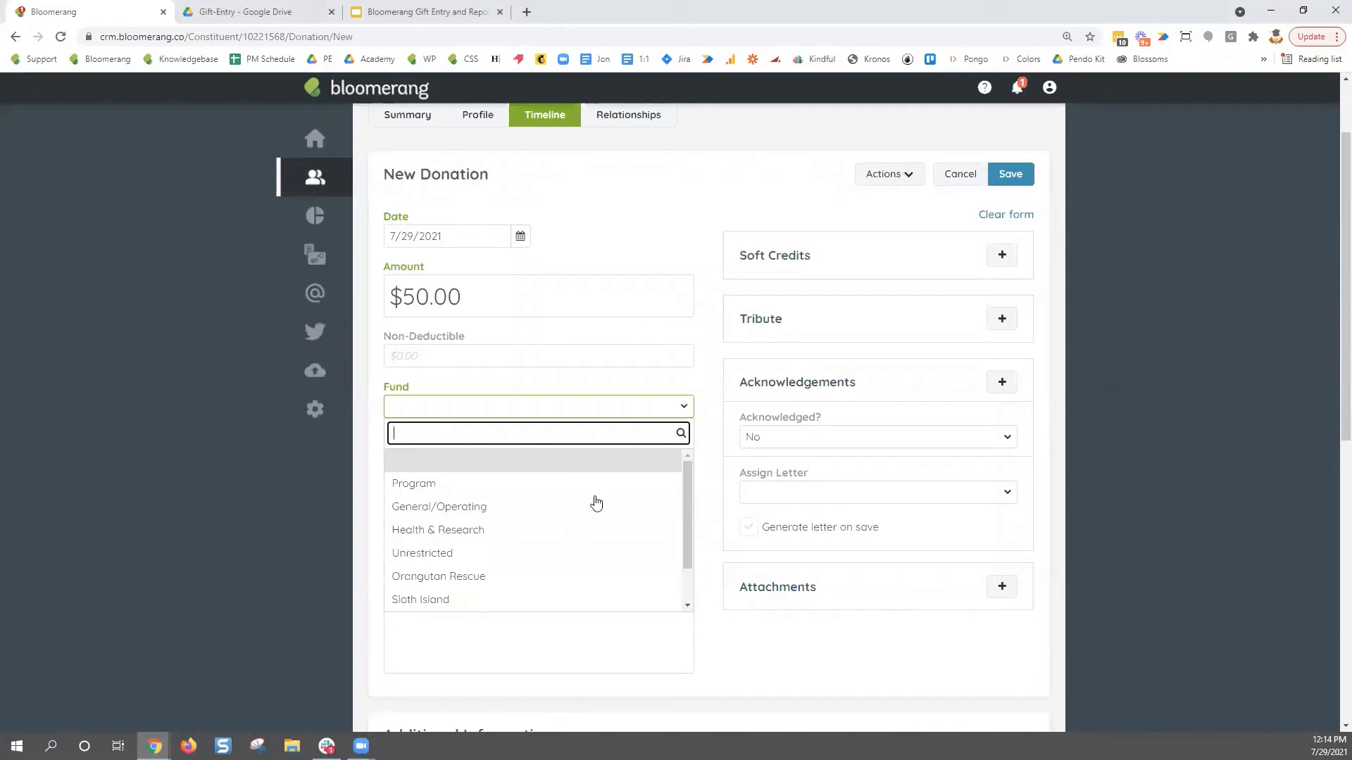
{"action": "left_click", "coordinate": [549, 554]}
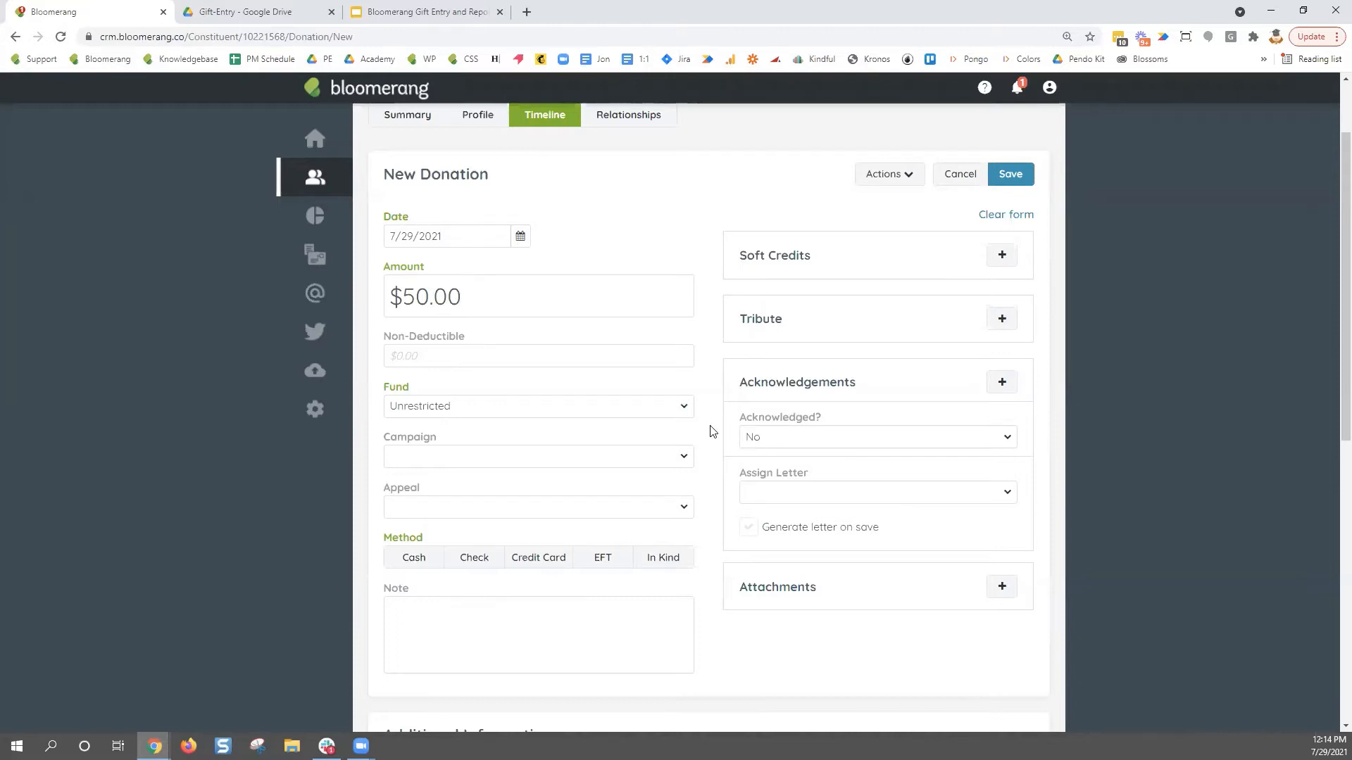
{"action": "left_click", "coordinate": [684, 456]}
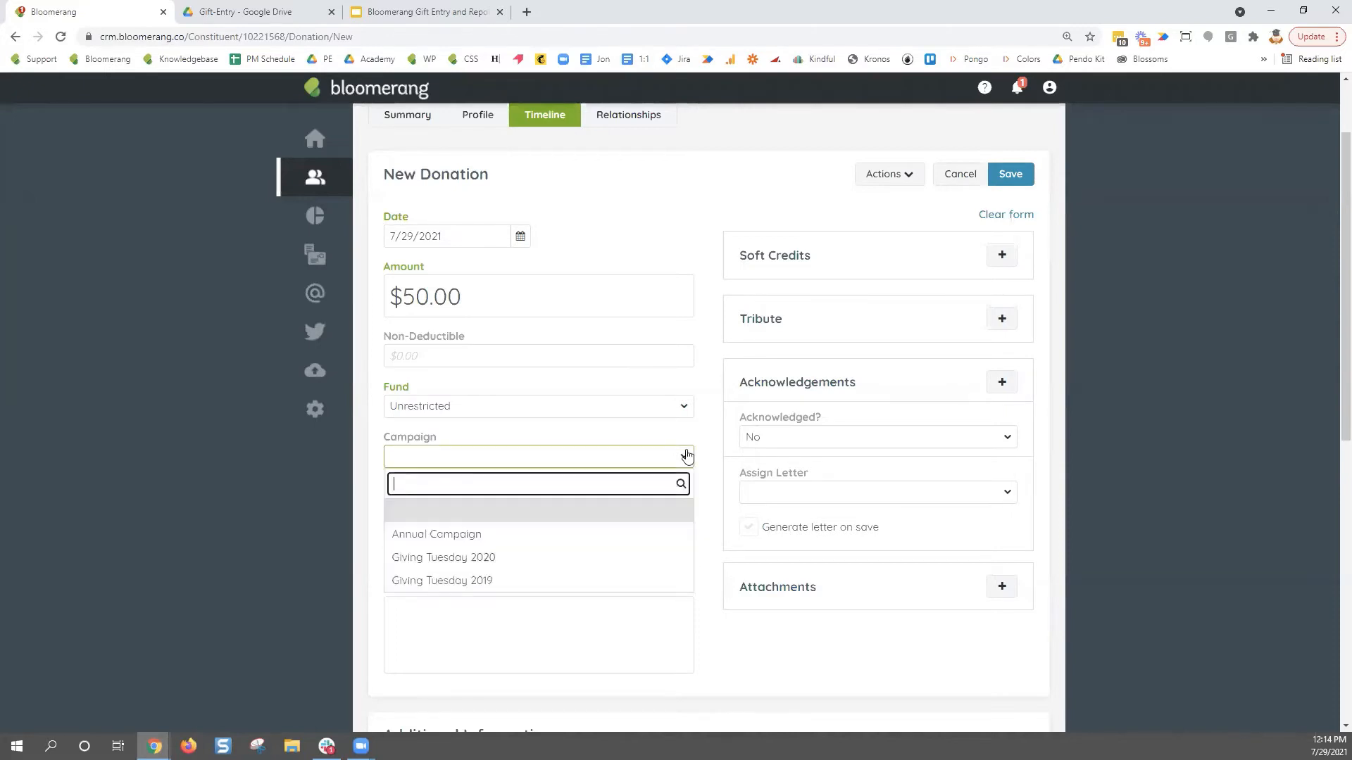
{"action": "left_click", "coordinate": [613, 534]}
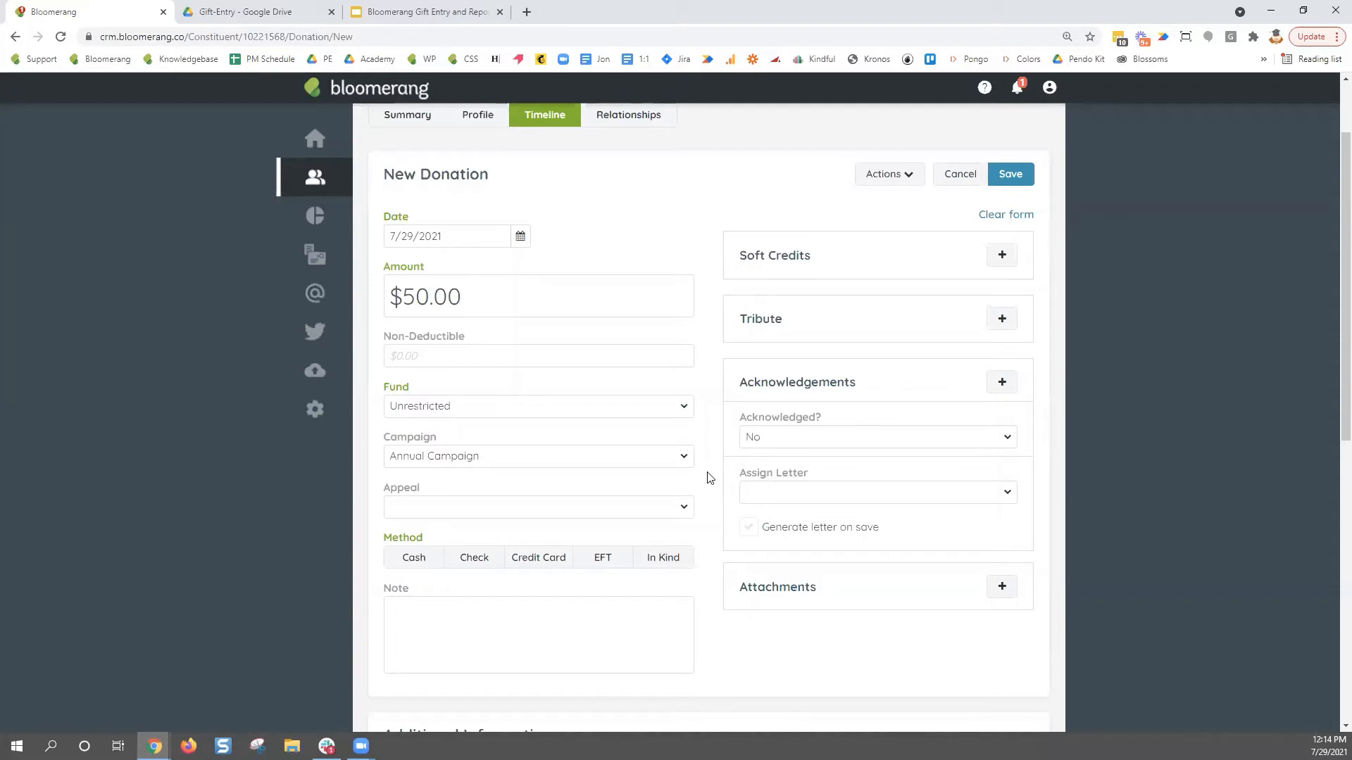
- Choose the Personal Solicitation appeal and Cash as the payment method
{"action": "left_click", "coordinate": [682, 509]}
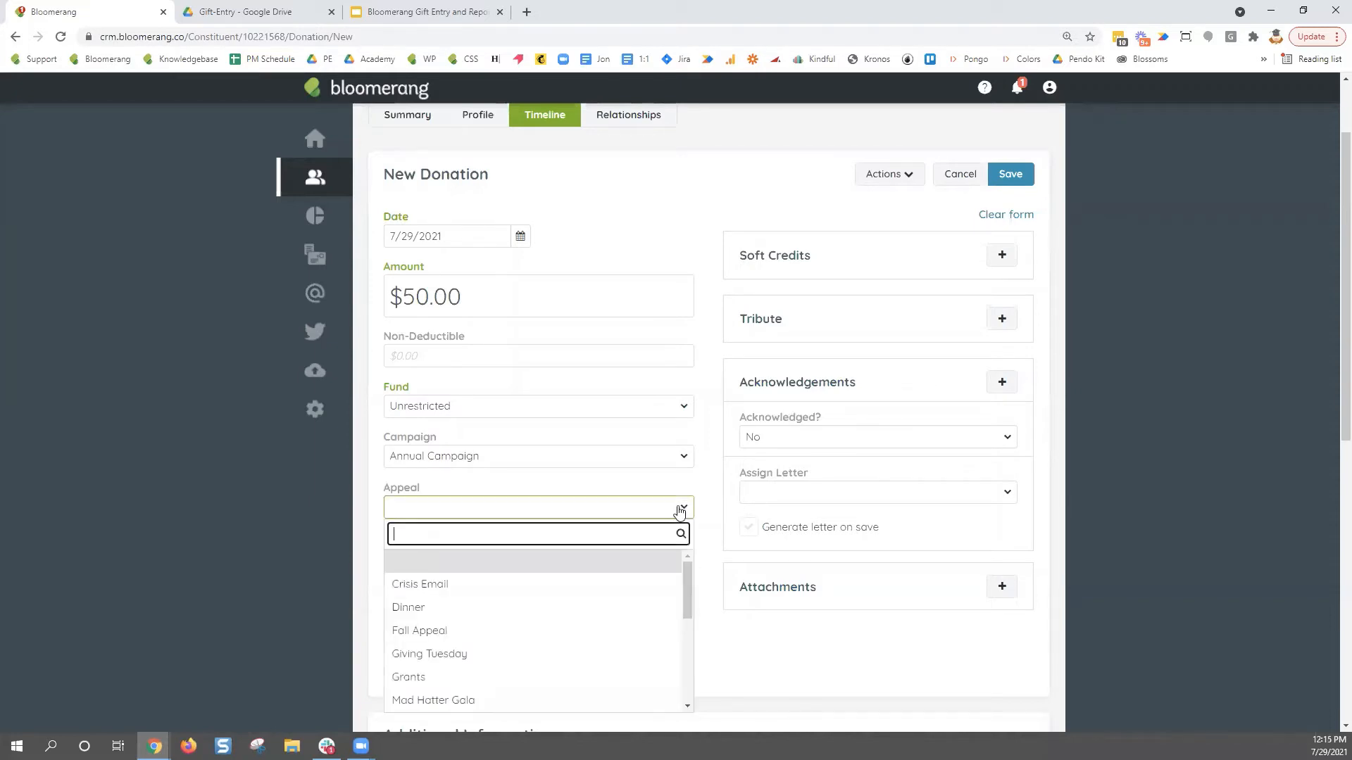
{"action": "scroll", "coordinate": [630, 618], "scroll_direction": "down", "scroll_amount": 5}
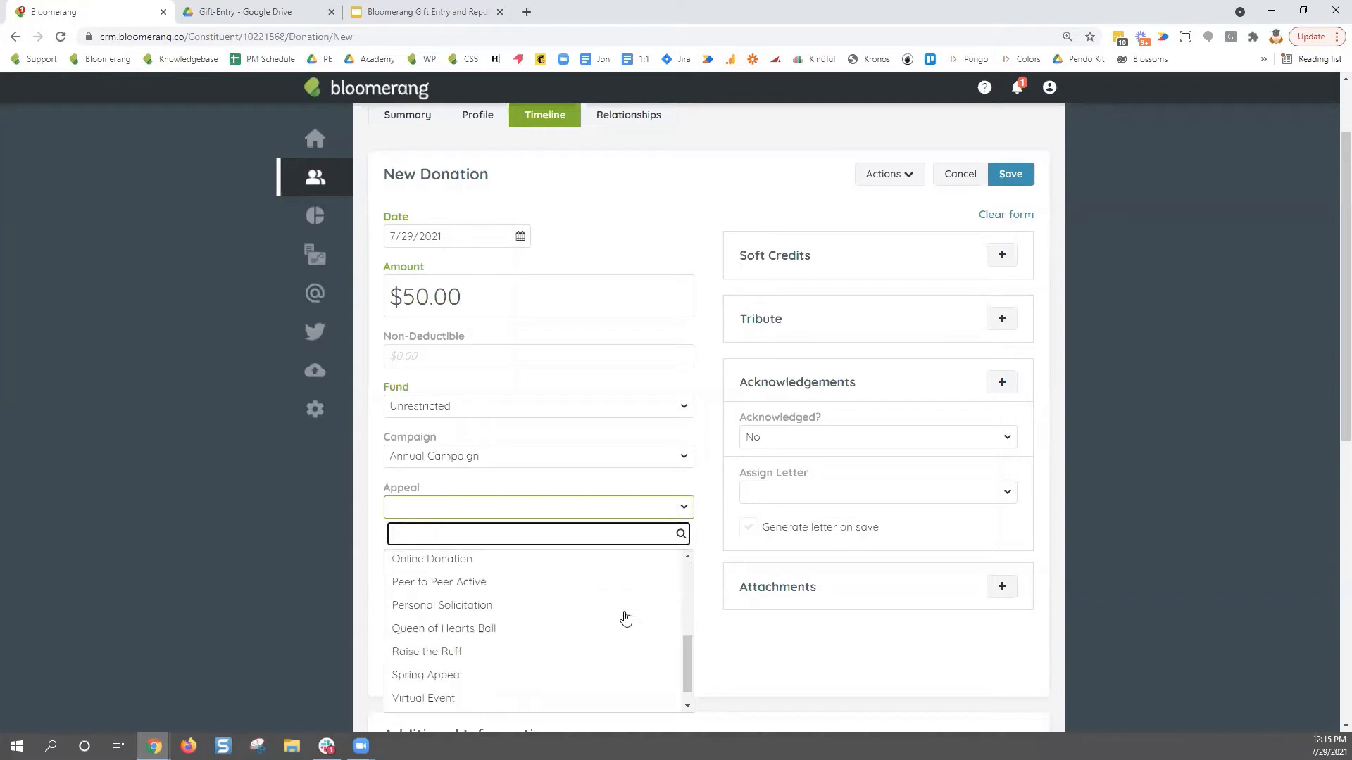
{"action": "left_click", "coordinate": [555, 605]}
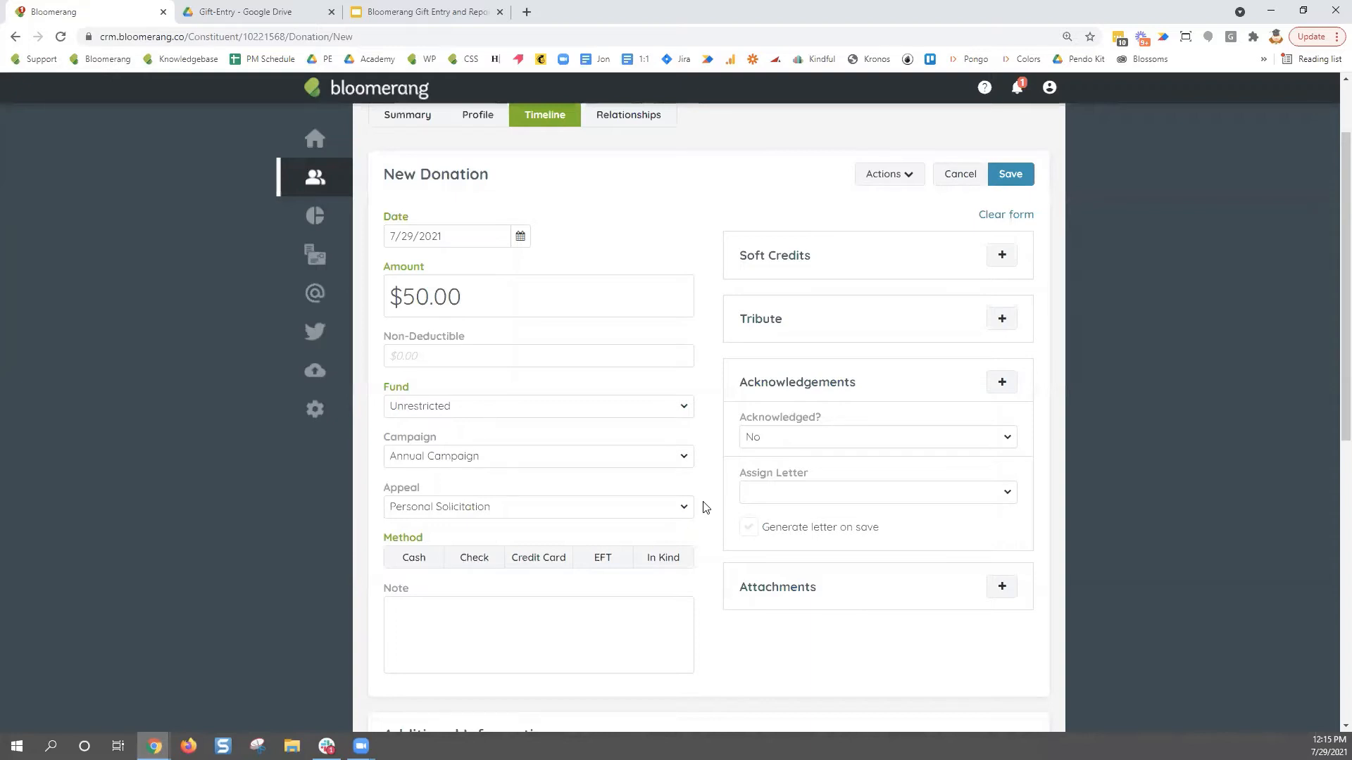
{"action": "left_click", "coordinate": [407, 561]}
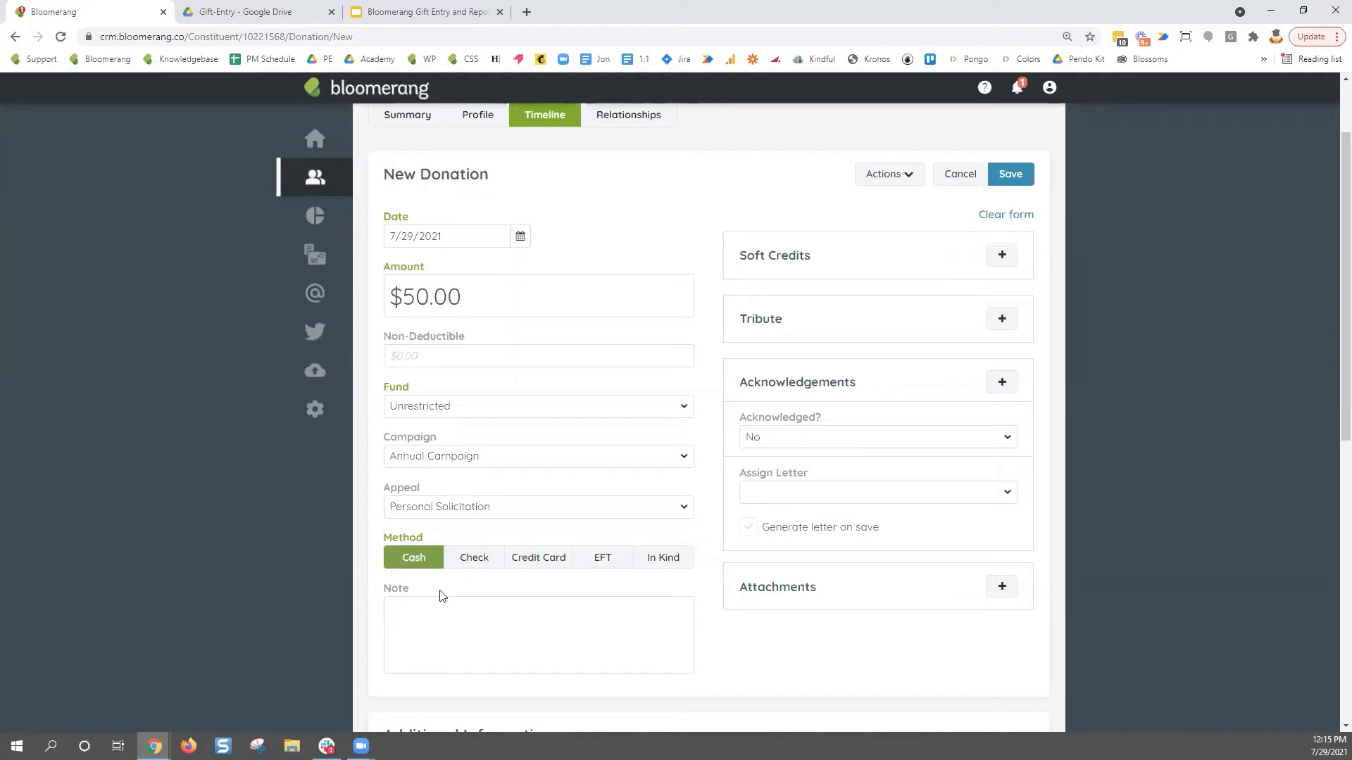
- Try the Check method to see check number and date fields, then switch to Credit Card
{"action": "left_click", "coordinate": [472, 560]}
{"action": "scroll", "coordinate": [1285, 540], "scroll_direction": "down", "scroll_amount": 1}
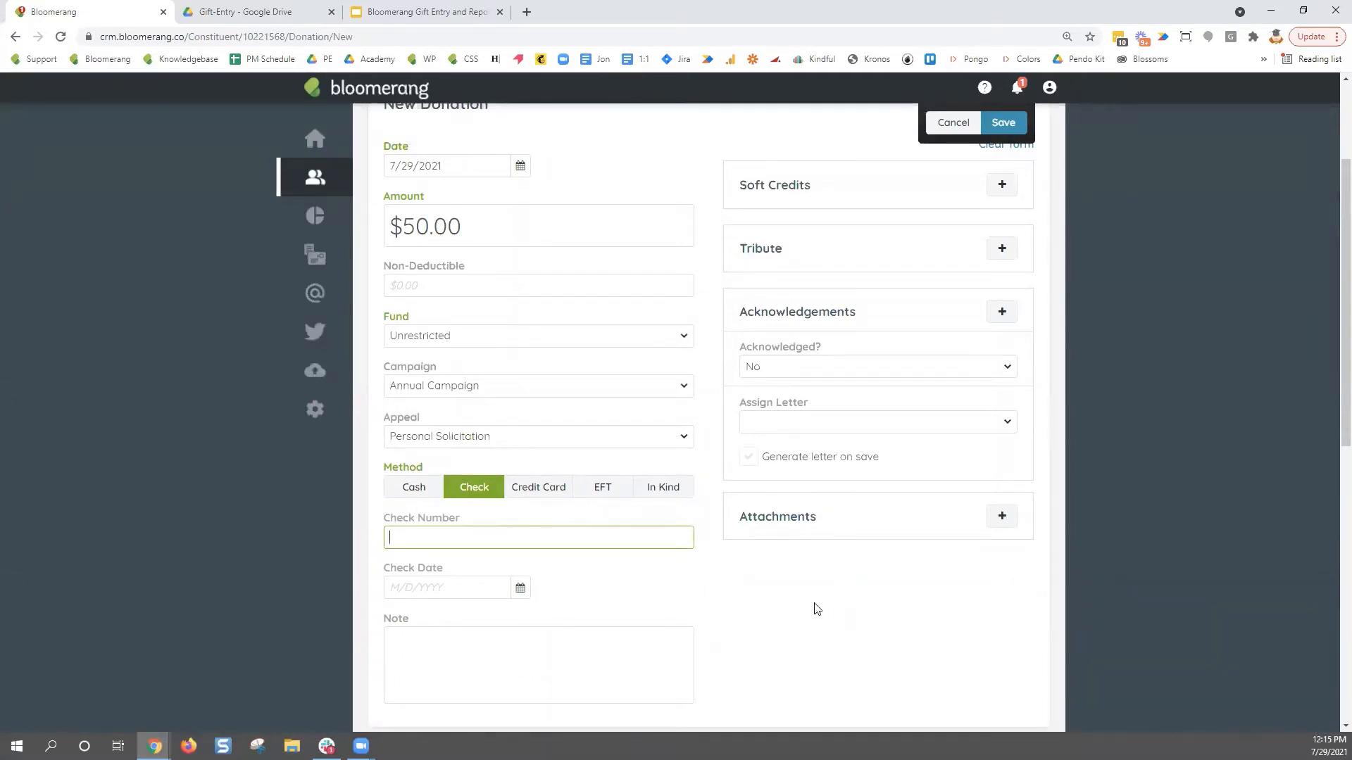
{"action": "left_click_drag", "start_coordinate": [386, 514], "coordinate": [476, 519]}
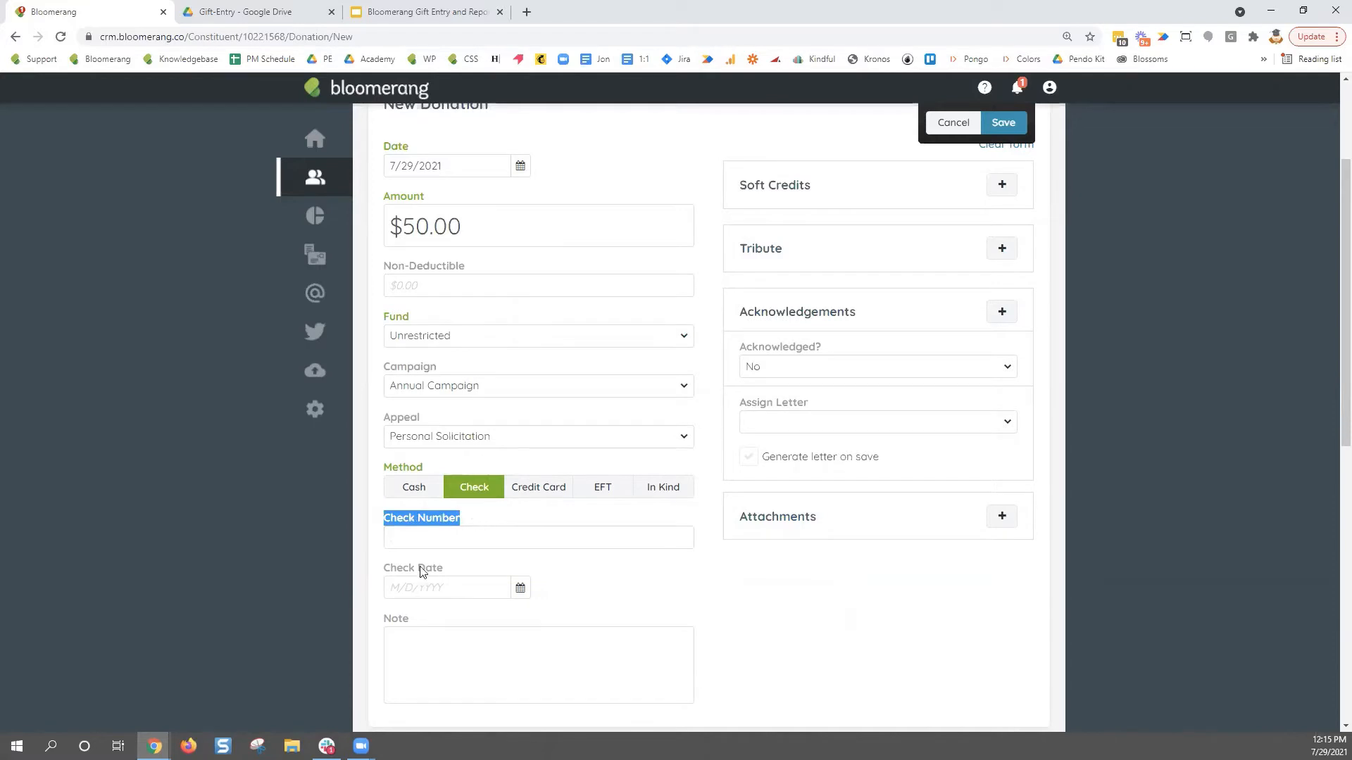
{"action": "left_click_drag", "start_coordinate": [386, 567], "coordinate": [448, 570]}
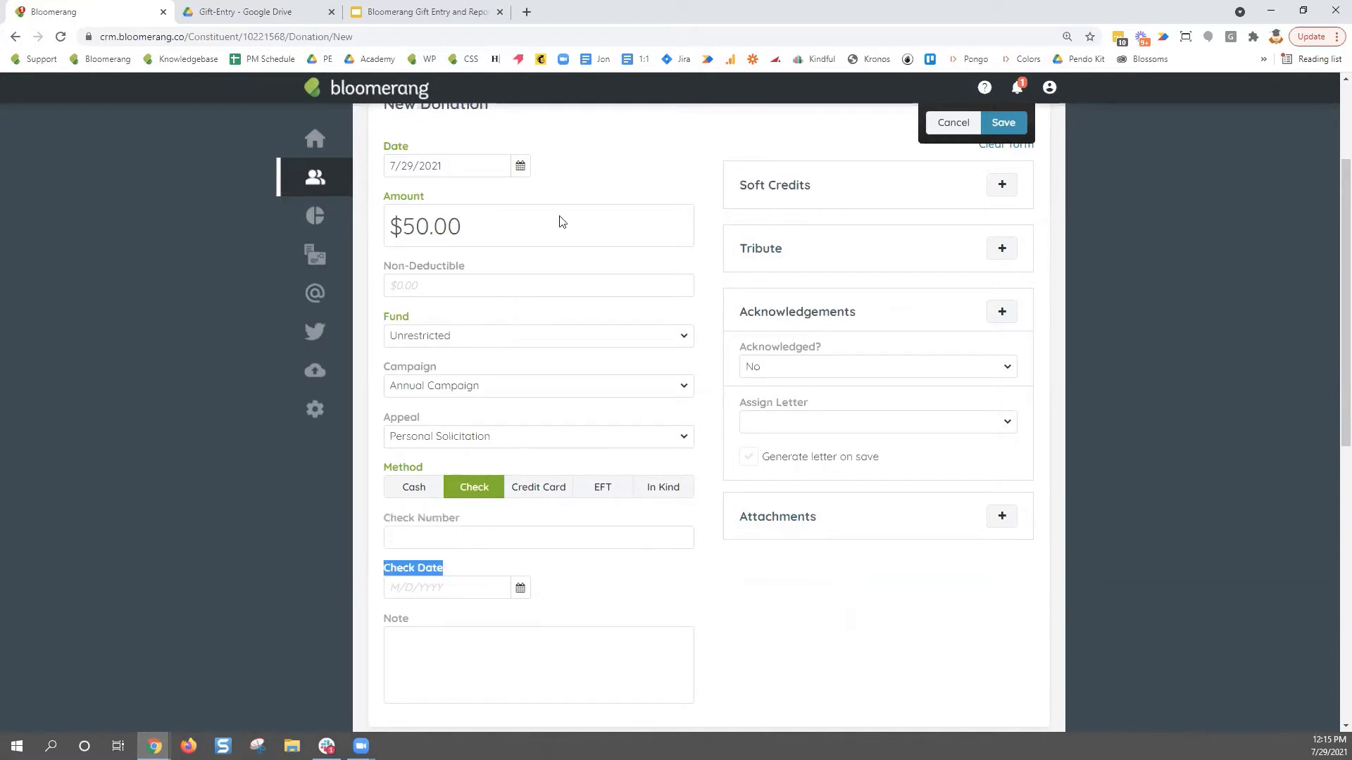
{"action": "left_click_drag", "start_coordinate": [410, 146], "coordinate": [383, 152]}
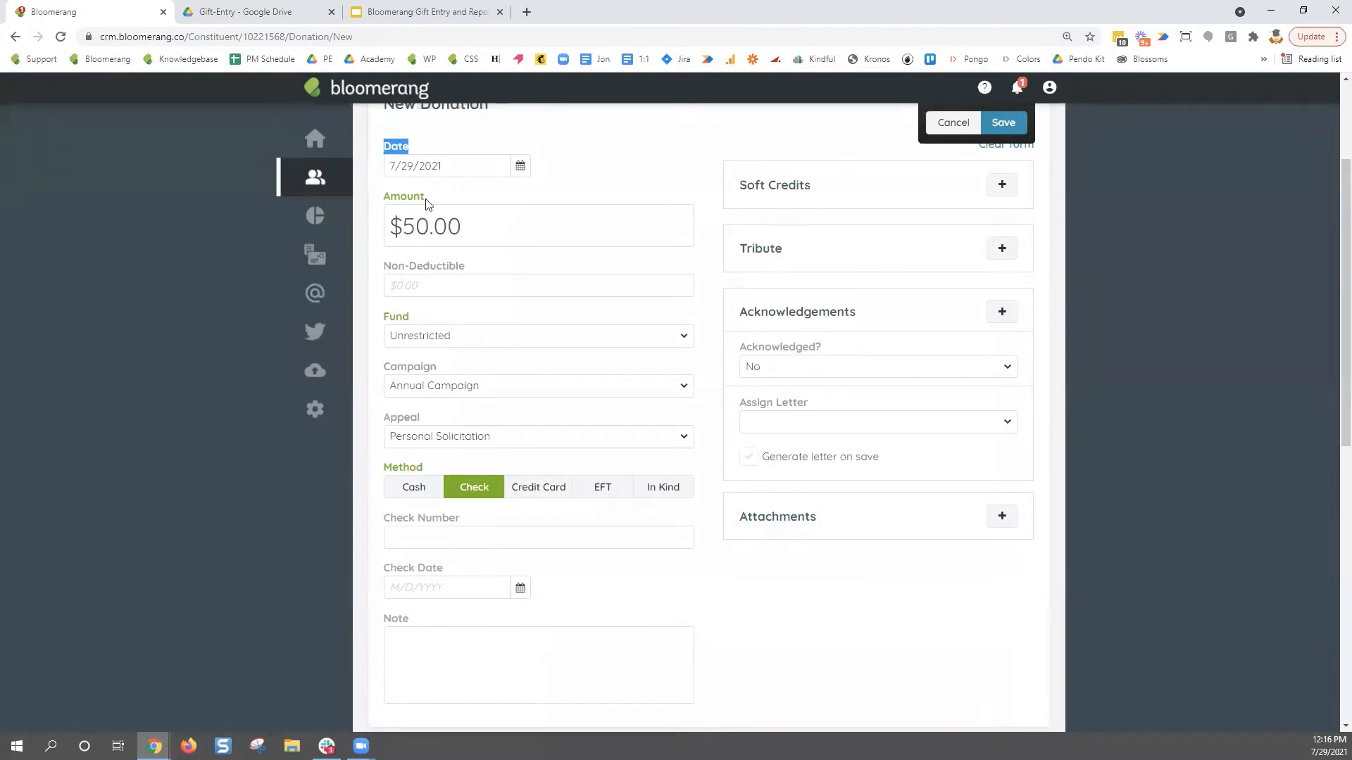
{"action": "left_click_drag", "start_coordinate": [467, 519], "coordinate": [384, 526]}
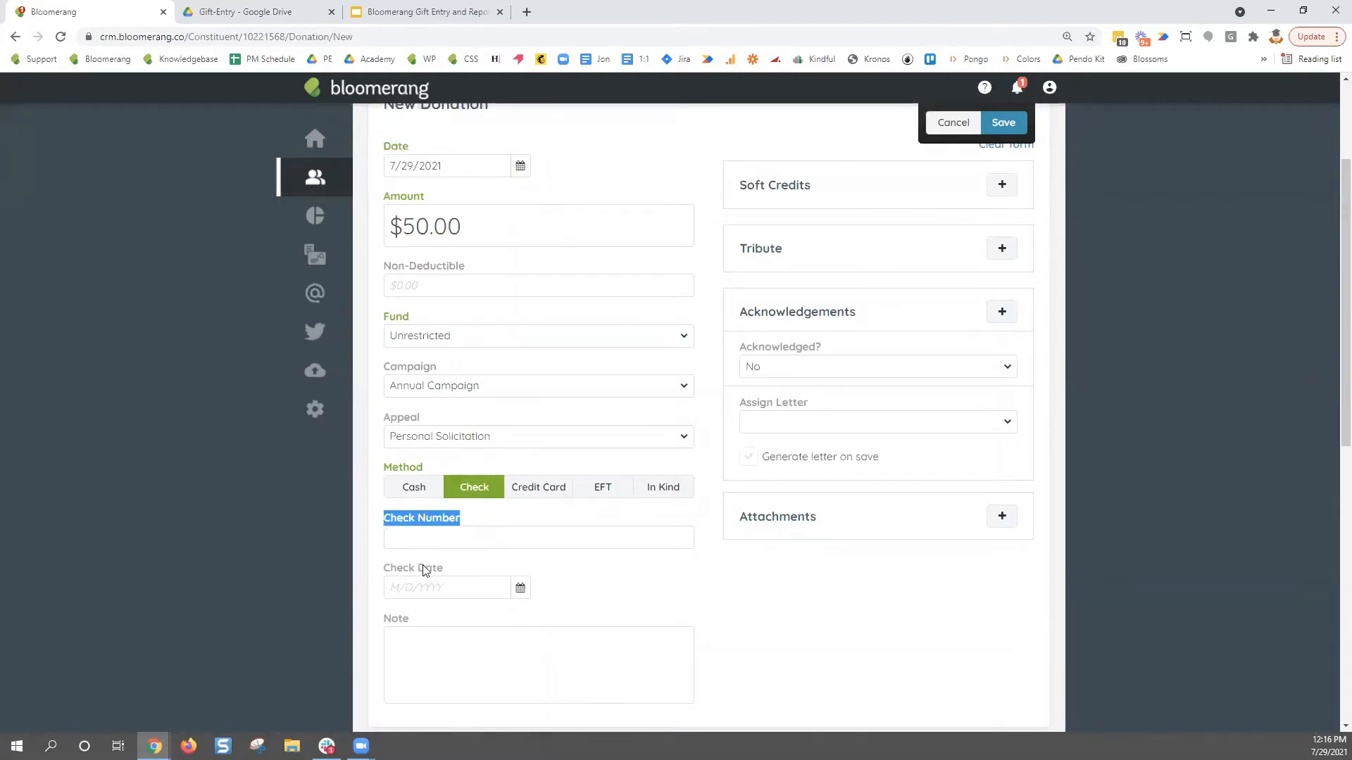
{"action": "left_click_drag", "start_coordinate": [448, 569], "coordinate": [384, 570]}
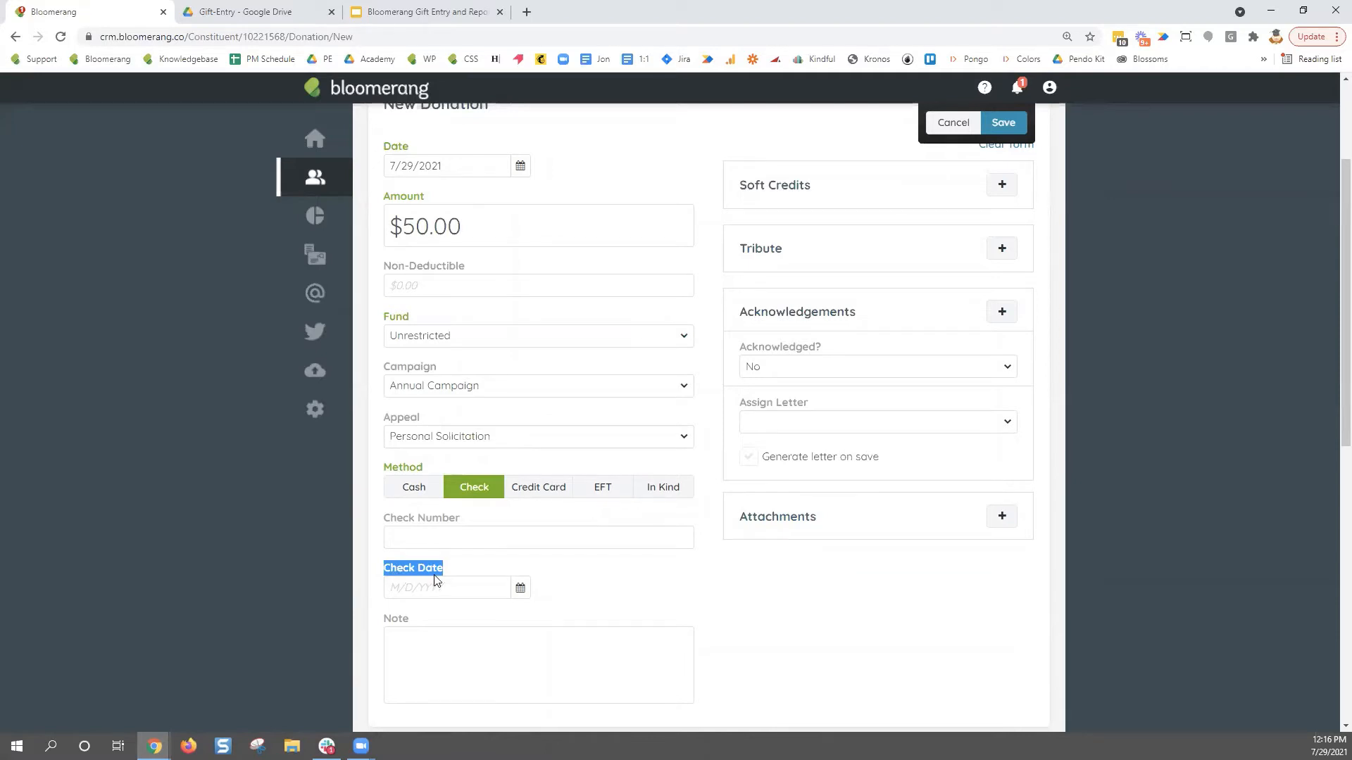
{"action": "left_click", "coordinate": [543, 499]}
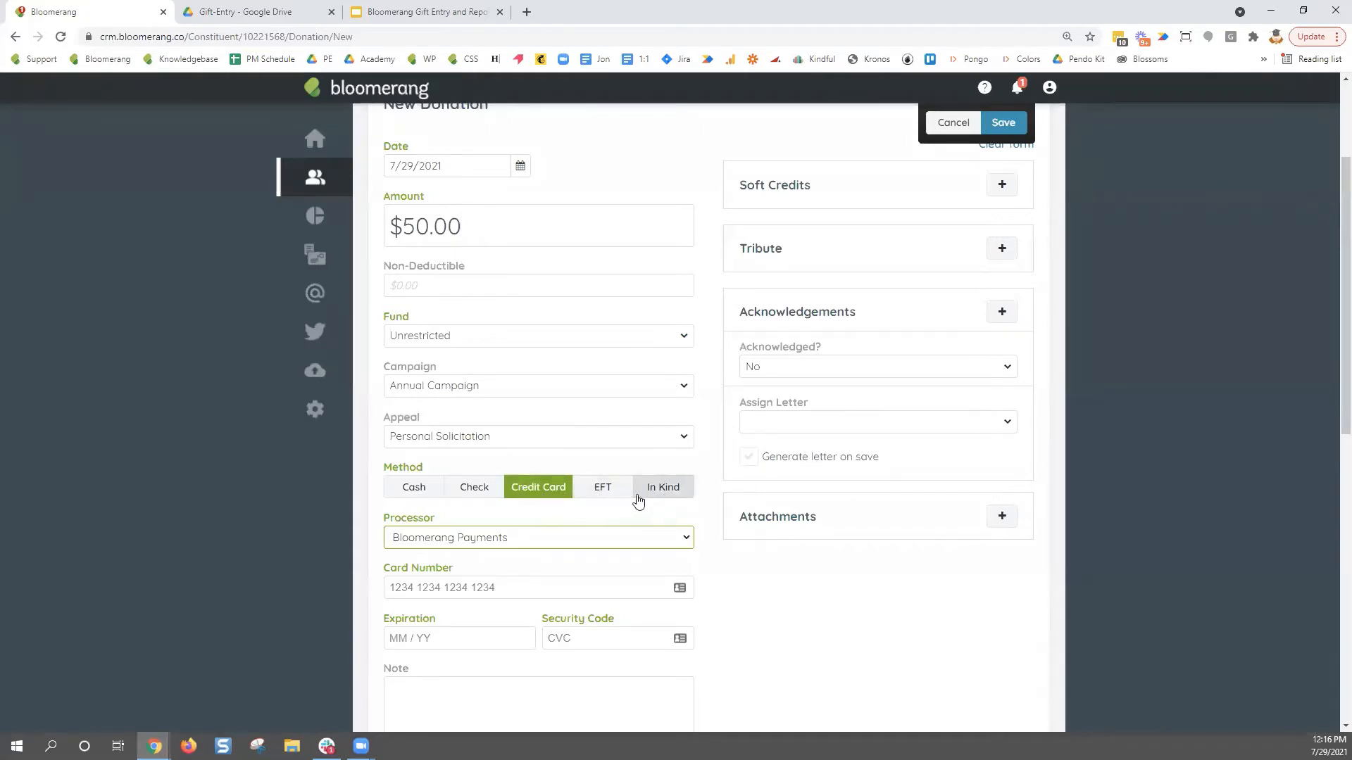
- Choose In Kind as the method, showing Type, Fair Market Value and Description fields
{"action": "left_click", "coordinate": [685, 500]}
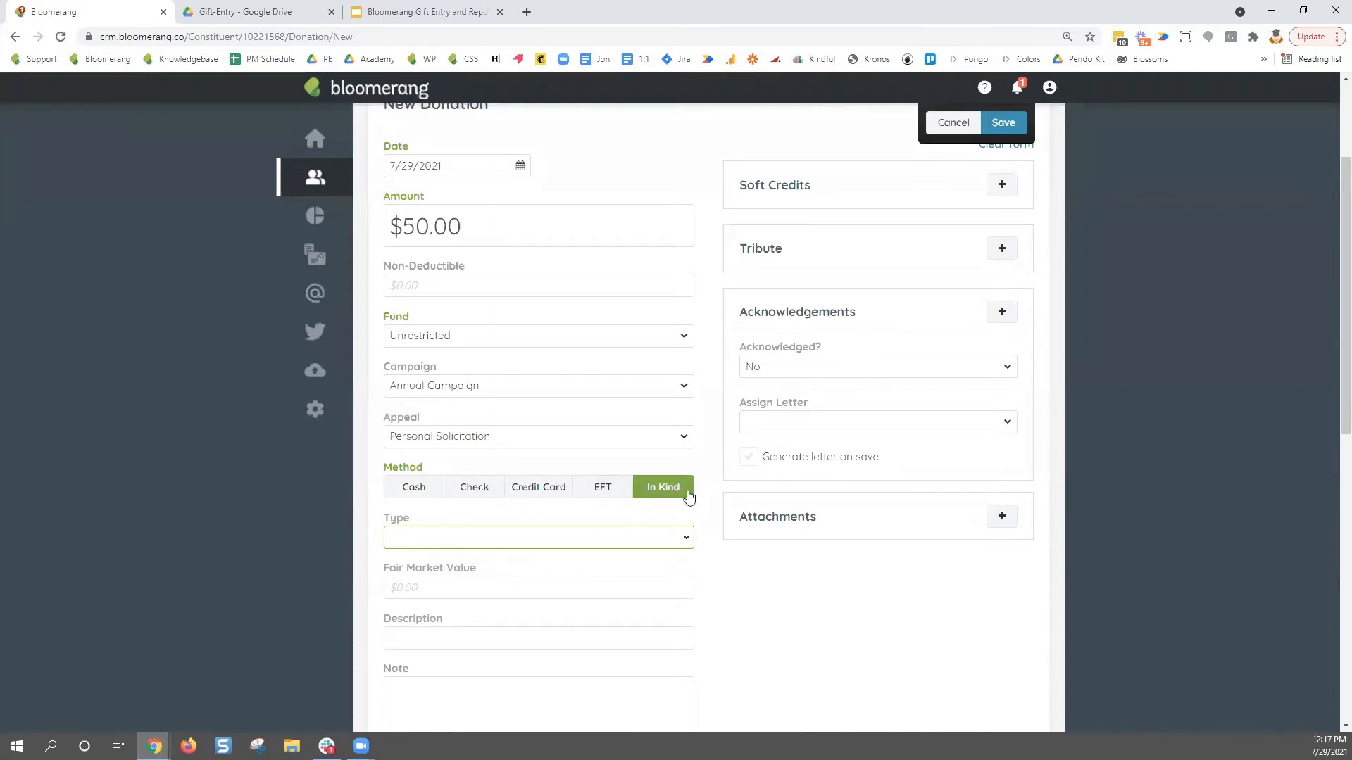
- Leave the in-kind Type blank and switch the method back to Cash, leaving just the Note field
{"action": "left_click", "coordinate": [686, 540]}
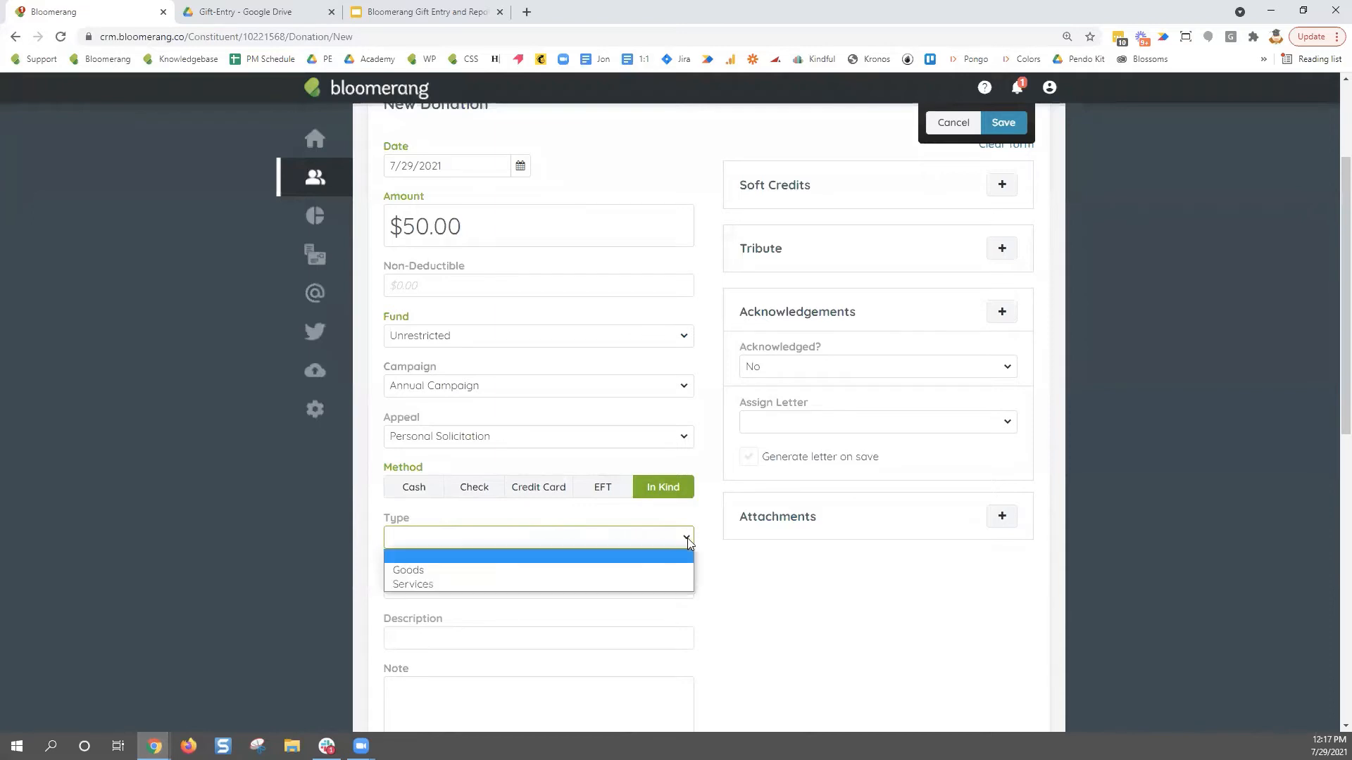
{"action": "key", "text": "Tab"}
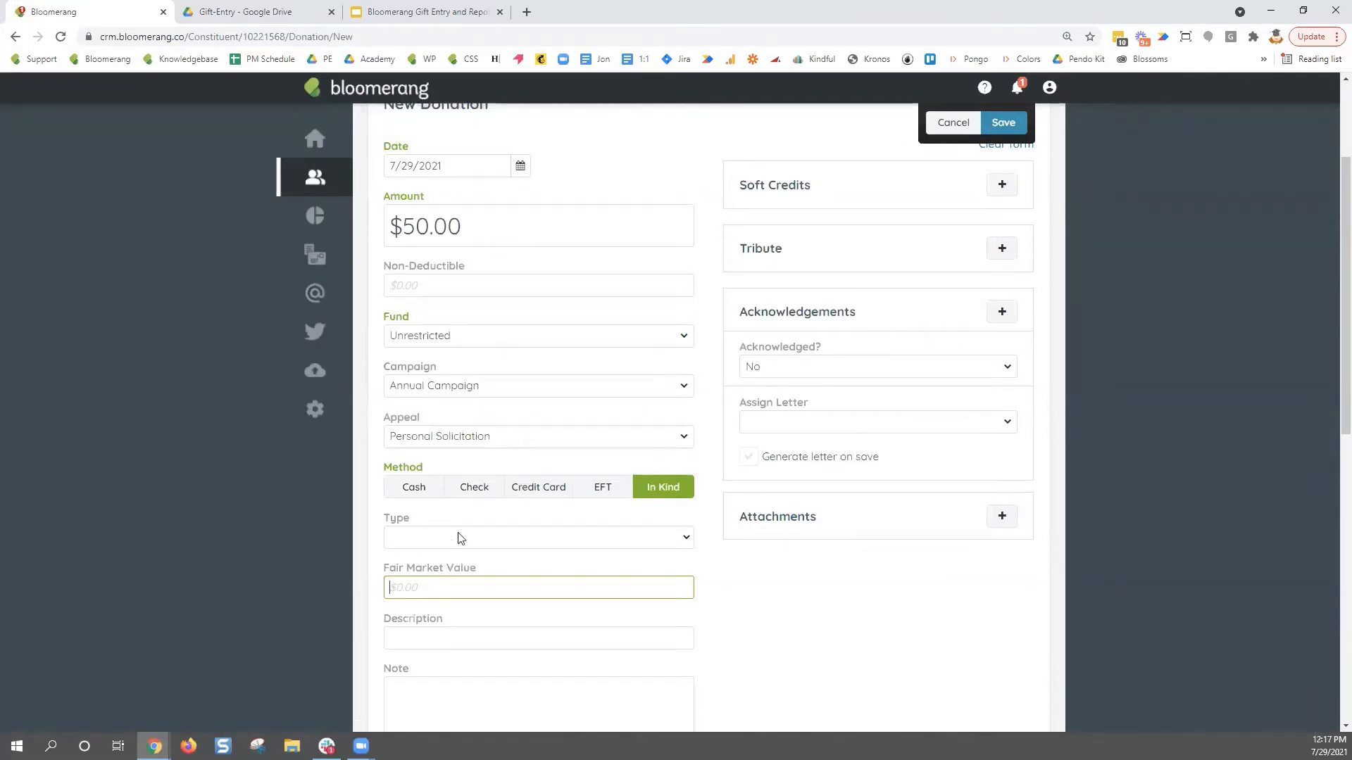
{"action": "left_click", "coordinate": [416, 492]}
{"action": "left_click_drag", "start_coordinate": [414, 519], "coordinate": [384, 521]}
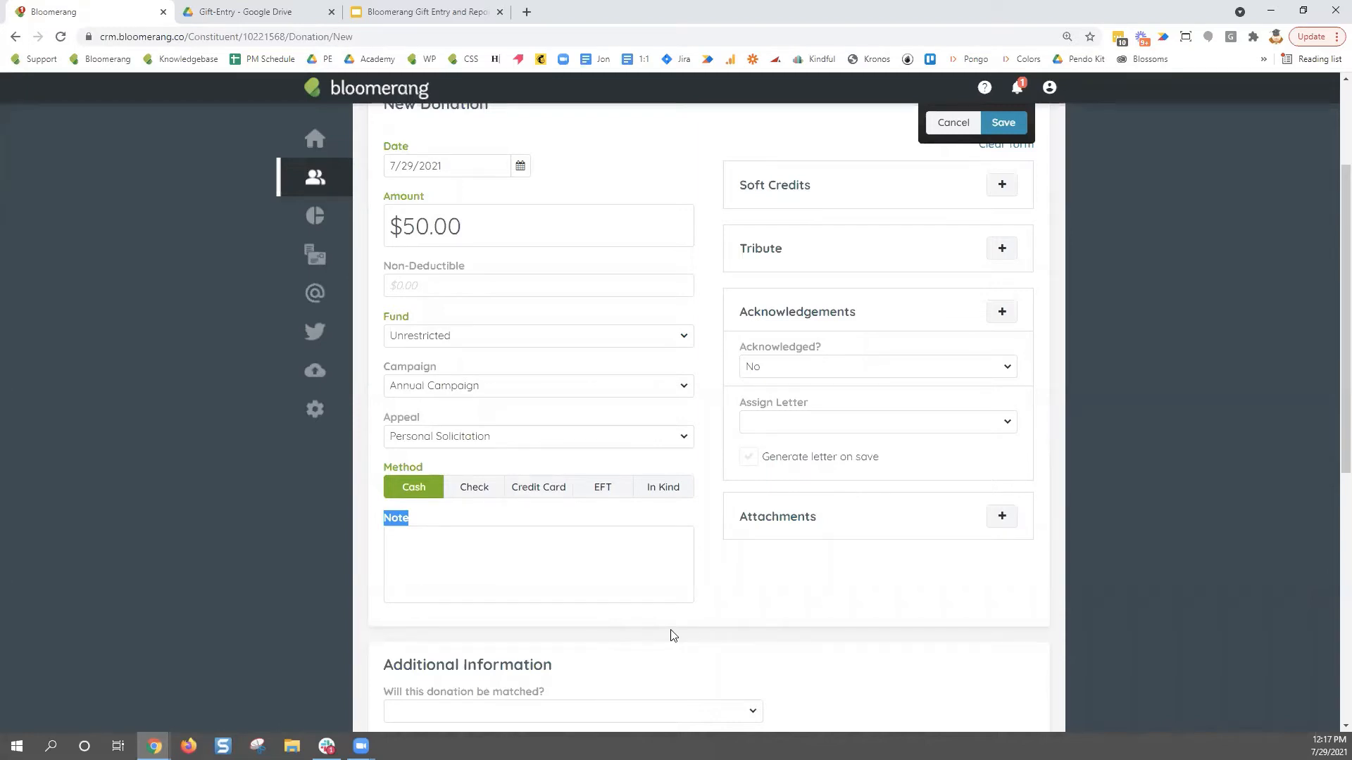
{"action": "left_click", "coordinate": [1104, 563]}
{"action": "scroll", "coordinate": [1124, 566], "scroll_direction": "up", "scroll_amount": 2}
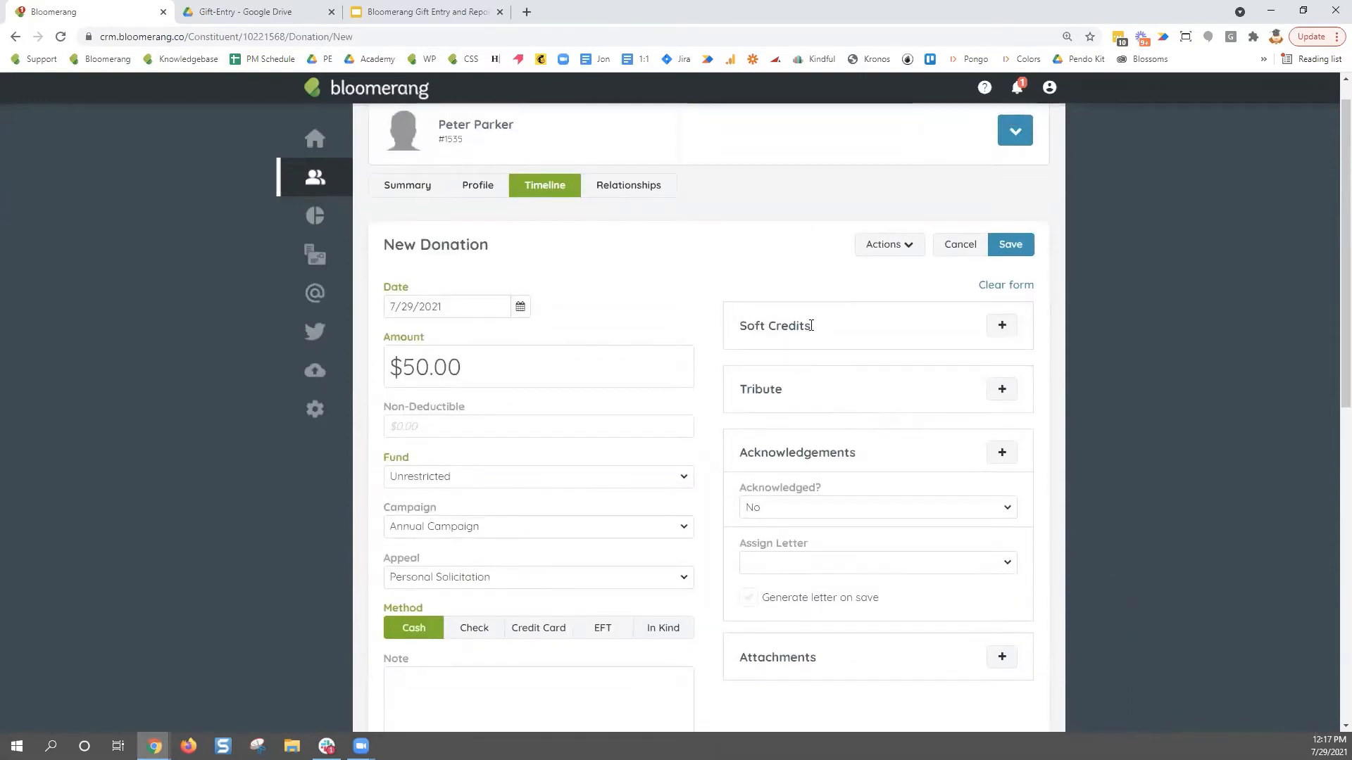
{"action": "left_click_drag", "start_coordinate": [811, 326], "coordinate": [742, 327]}
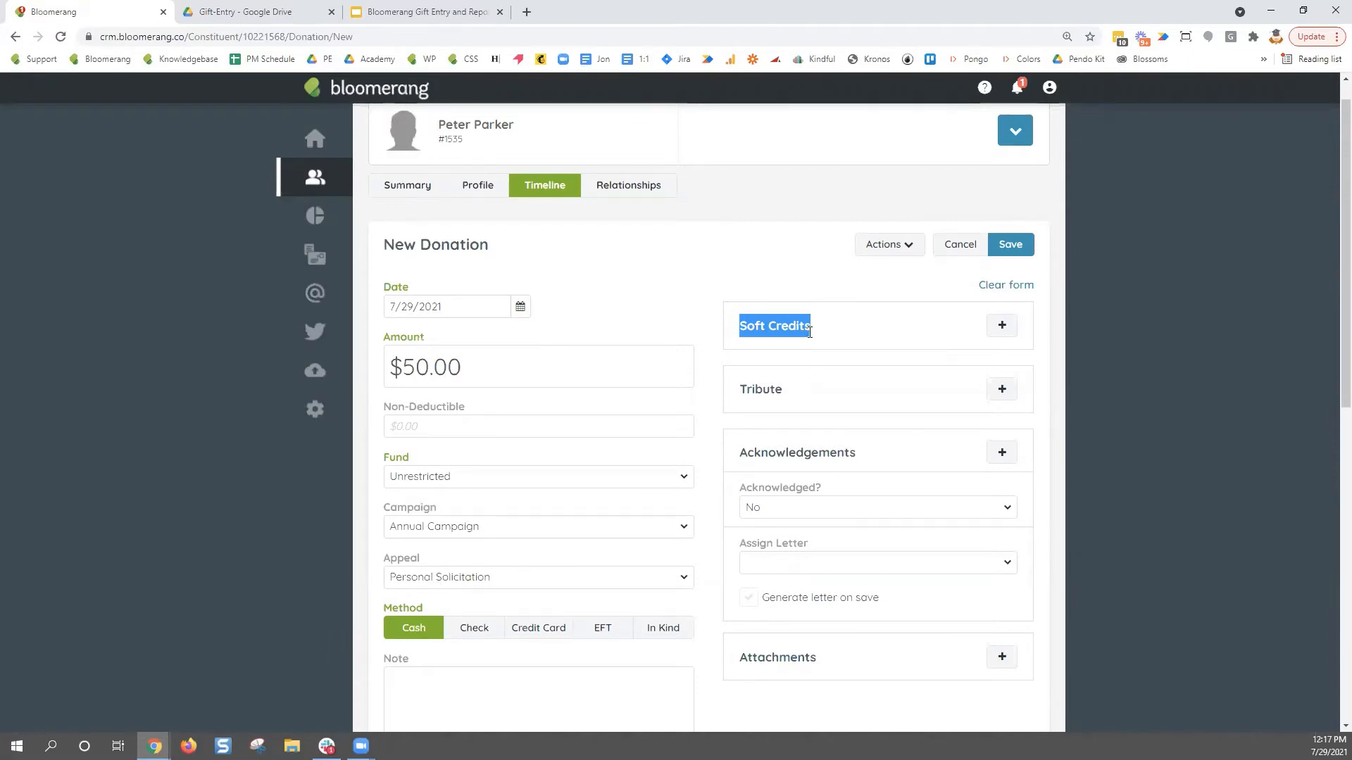
{"action": "left_click", "coordinate": [1075, 388]}
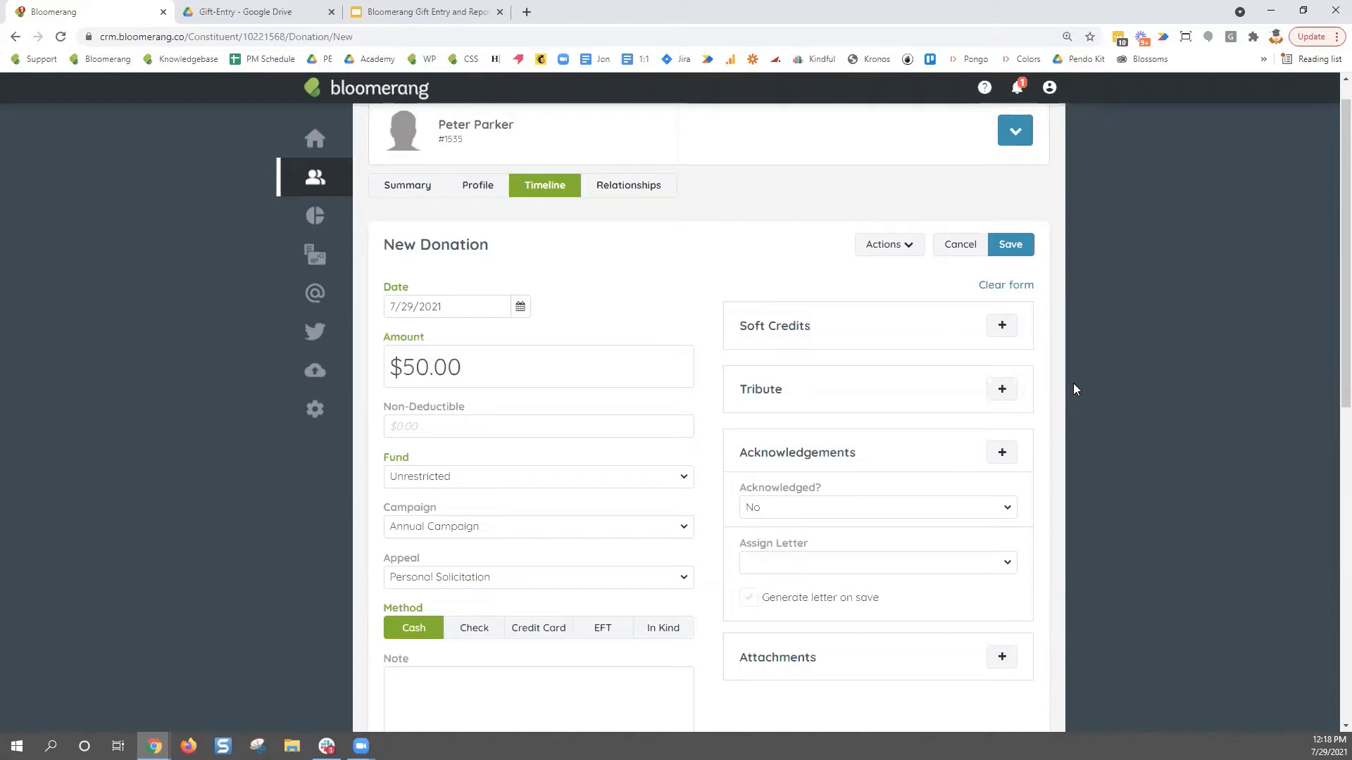
- Search tribute records for the donor's uncle and attach the matching In Memory tribute
{"action": "left_click", "coordinate": [1002, 392]}
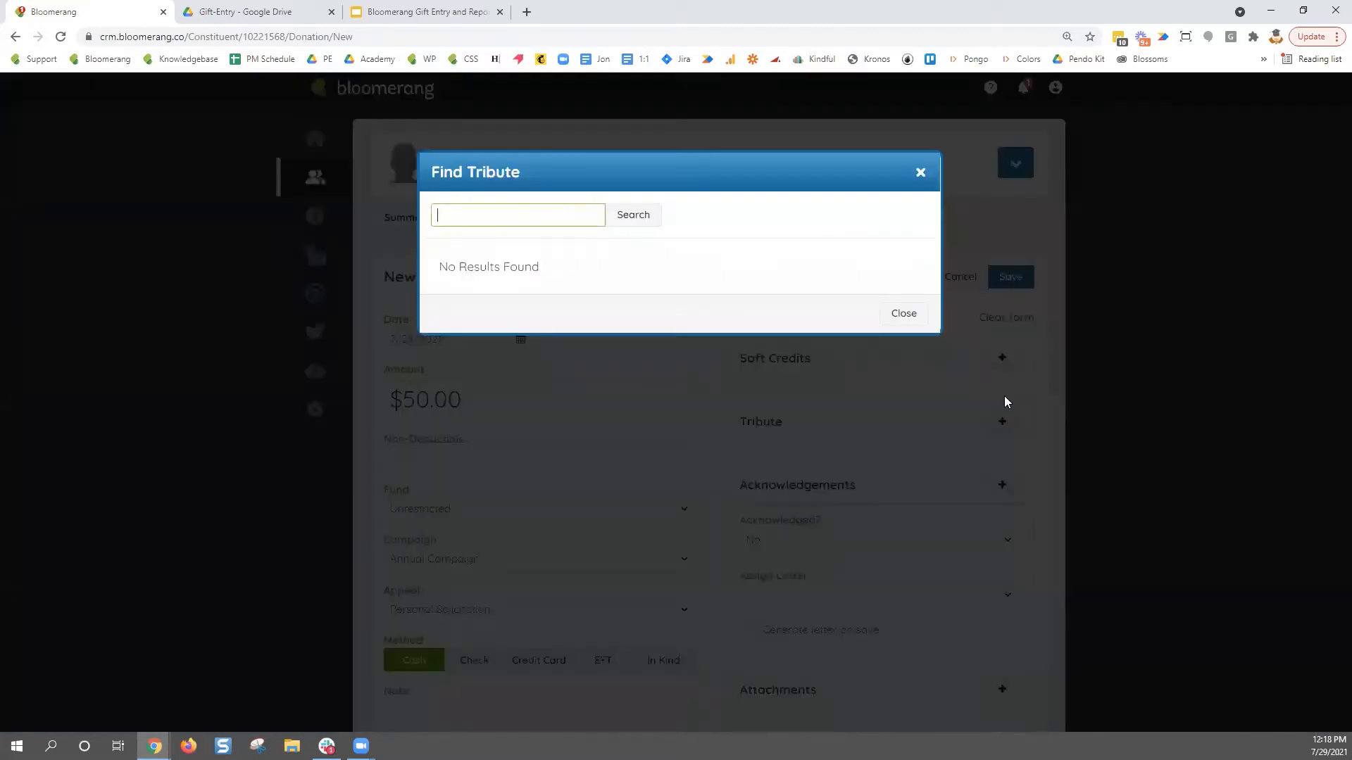
{"action": "type", "text": "uncle ben"}
{"action": "left_click", "coordinate": [624, 218]}
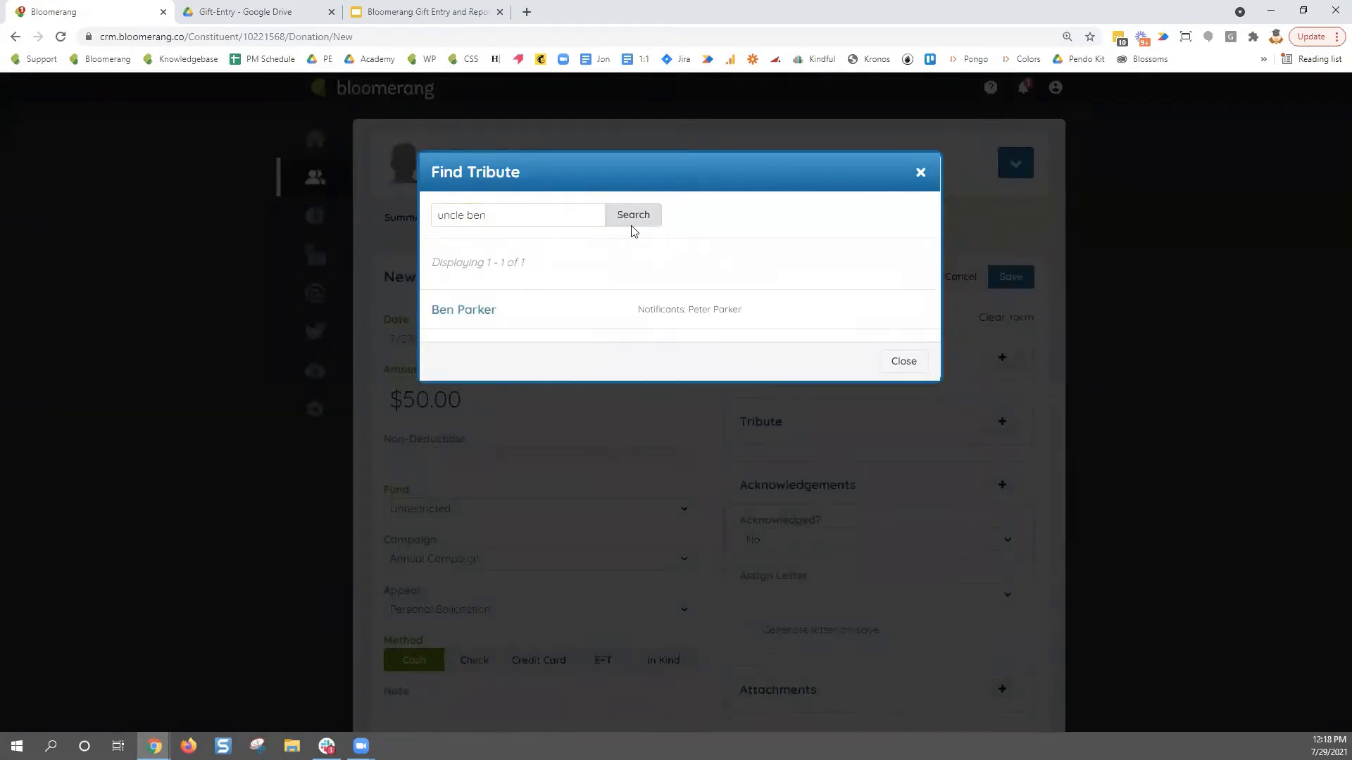
{"action": "left_click", "coordinate": [463, 314]}
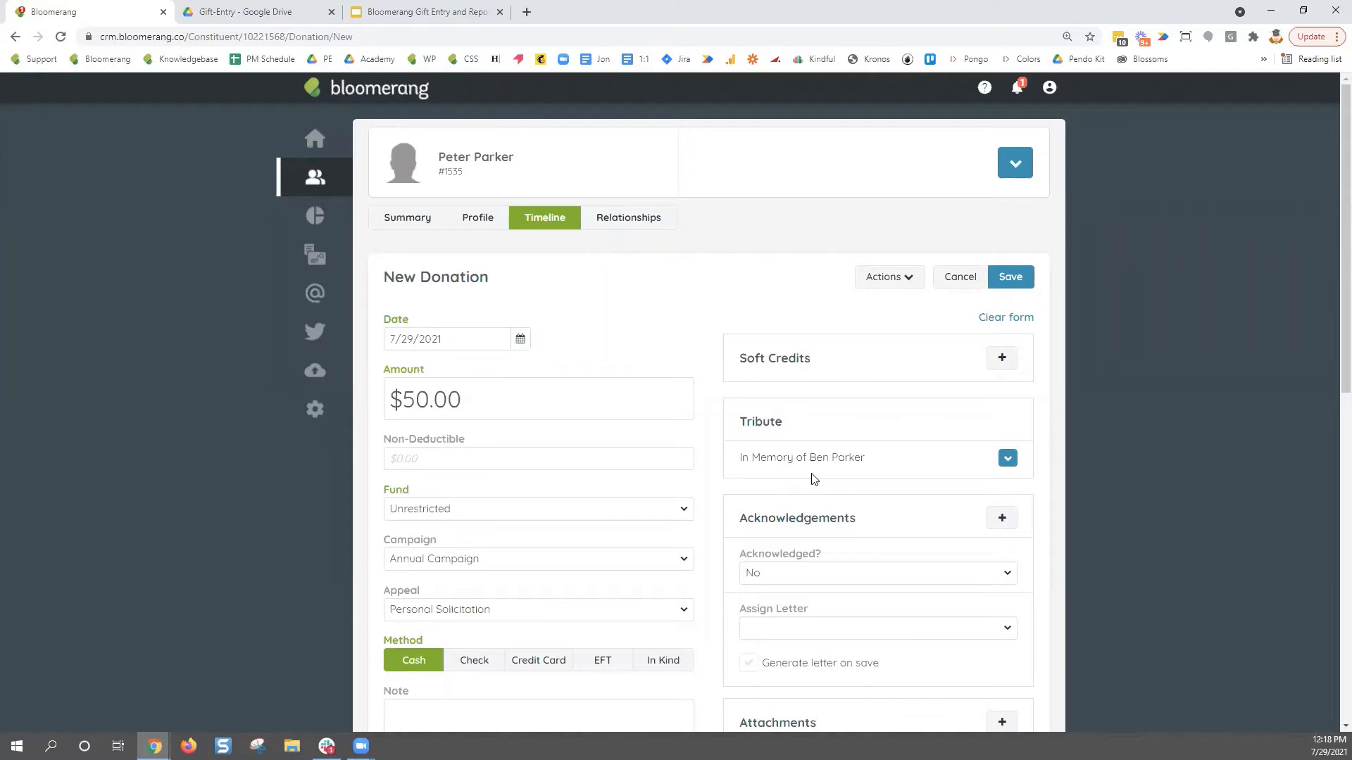
{"action": "scroll", "coordinate": [1030, 525], "scroll_direction": "down", "scroll_amount": 1}
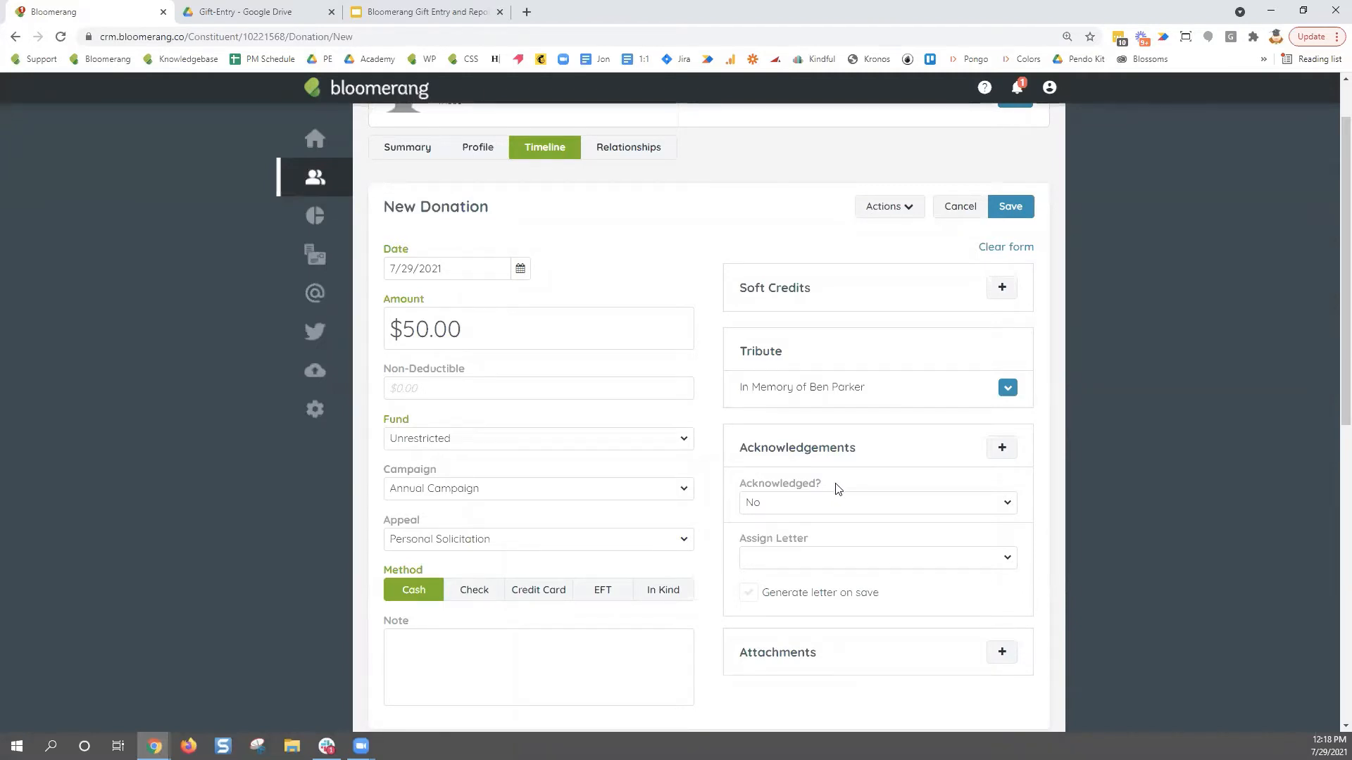
{"action": "left_click", "coordinate": [1004, 508]}
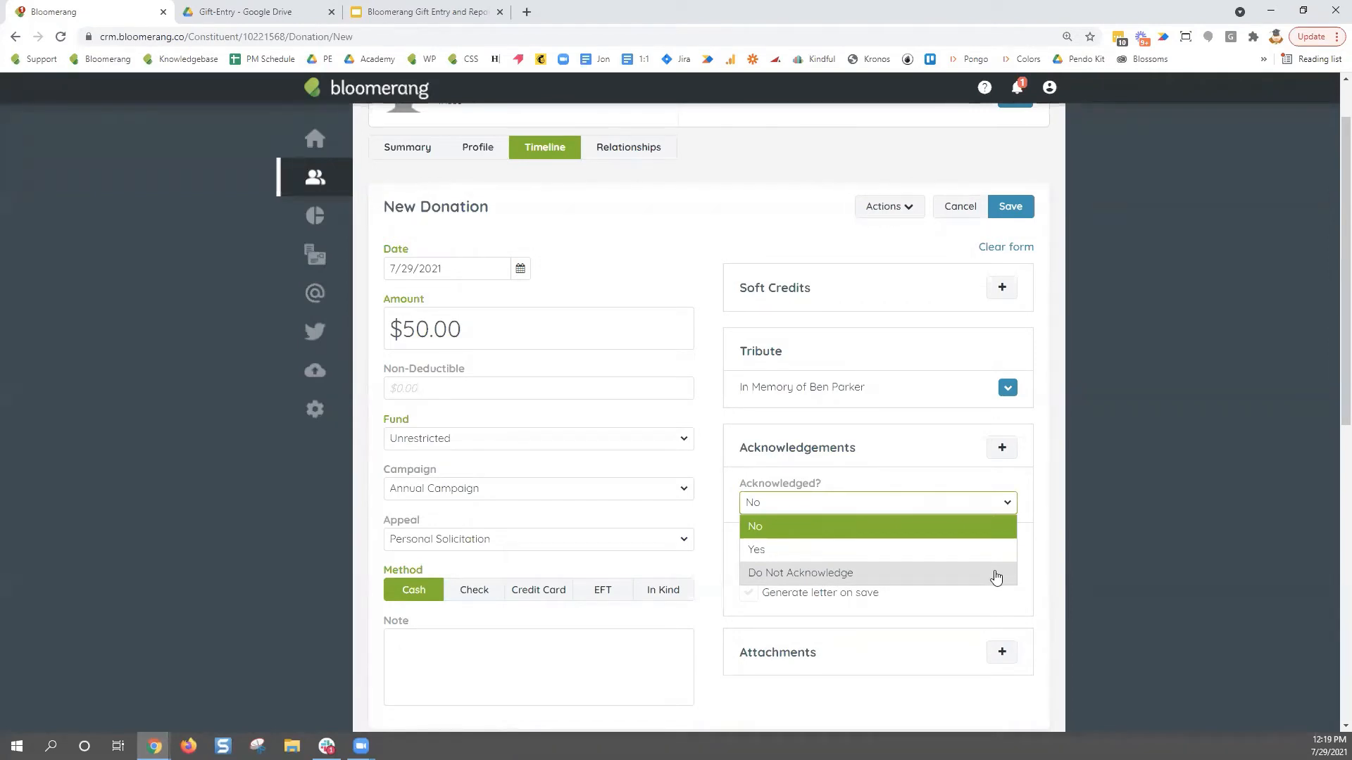
{"action": "left_click", "coordinate": [1041, 525]}
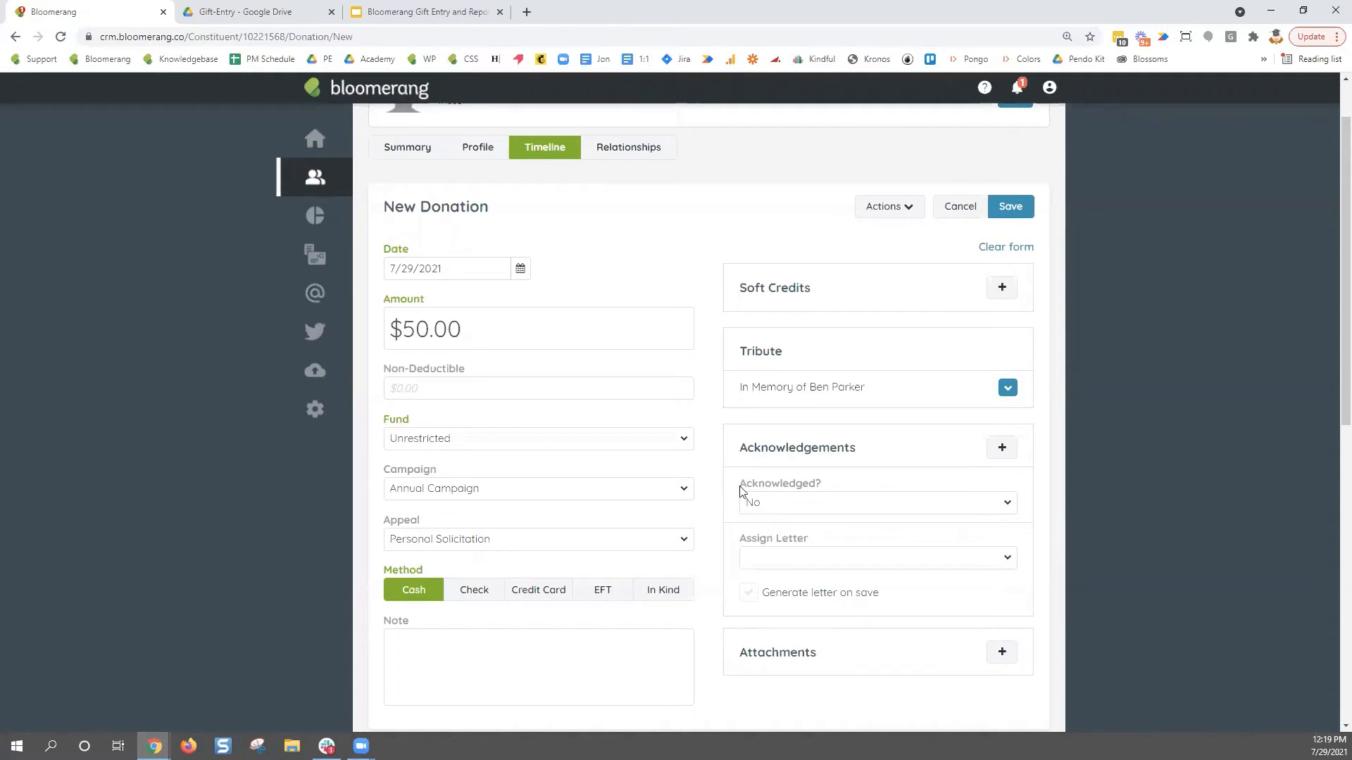
{"action": "left_click_drag", "start_coordinate": [740, 486], "coordinate": [824, 486]}
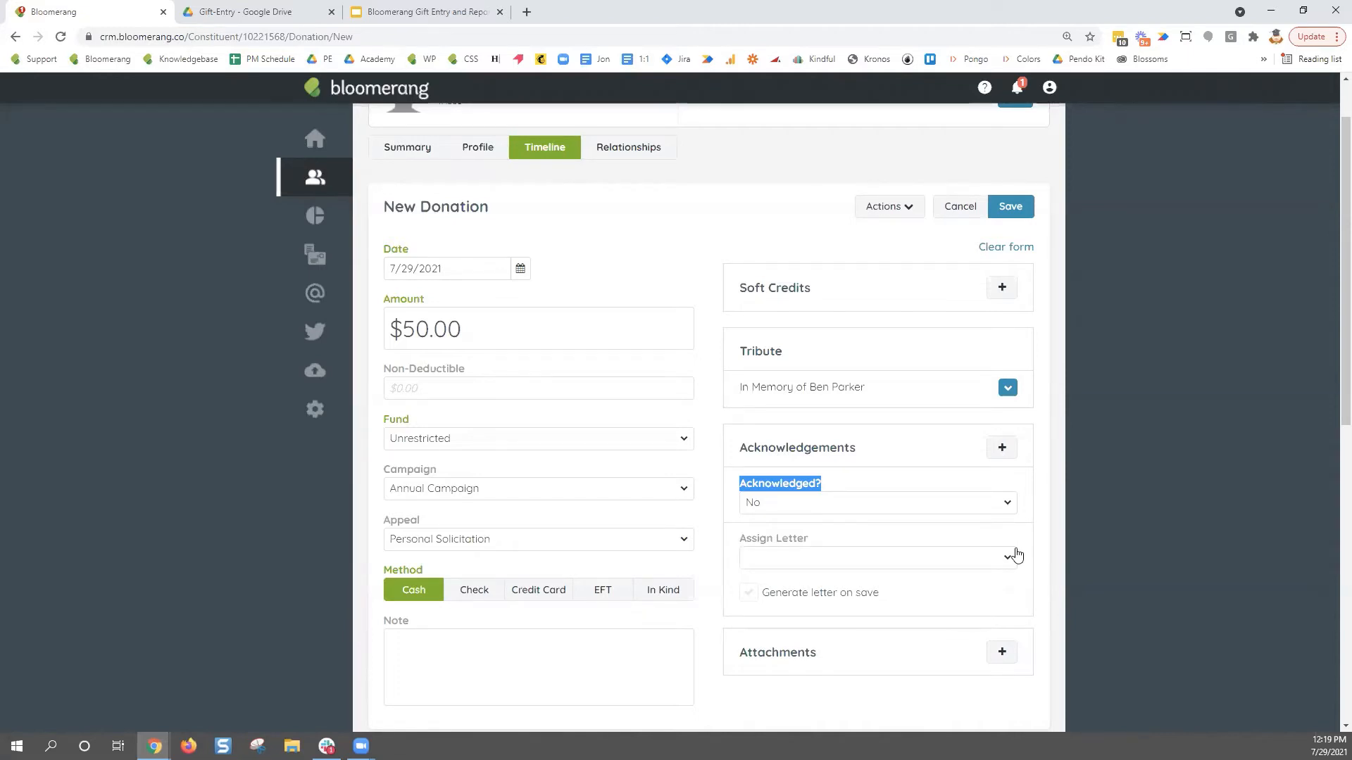
{"action": "left_click_drag", "start_coordinate": [738, 542], "coordinate": [810, 545]}
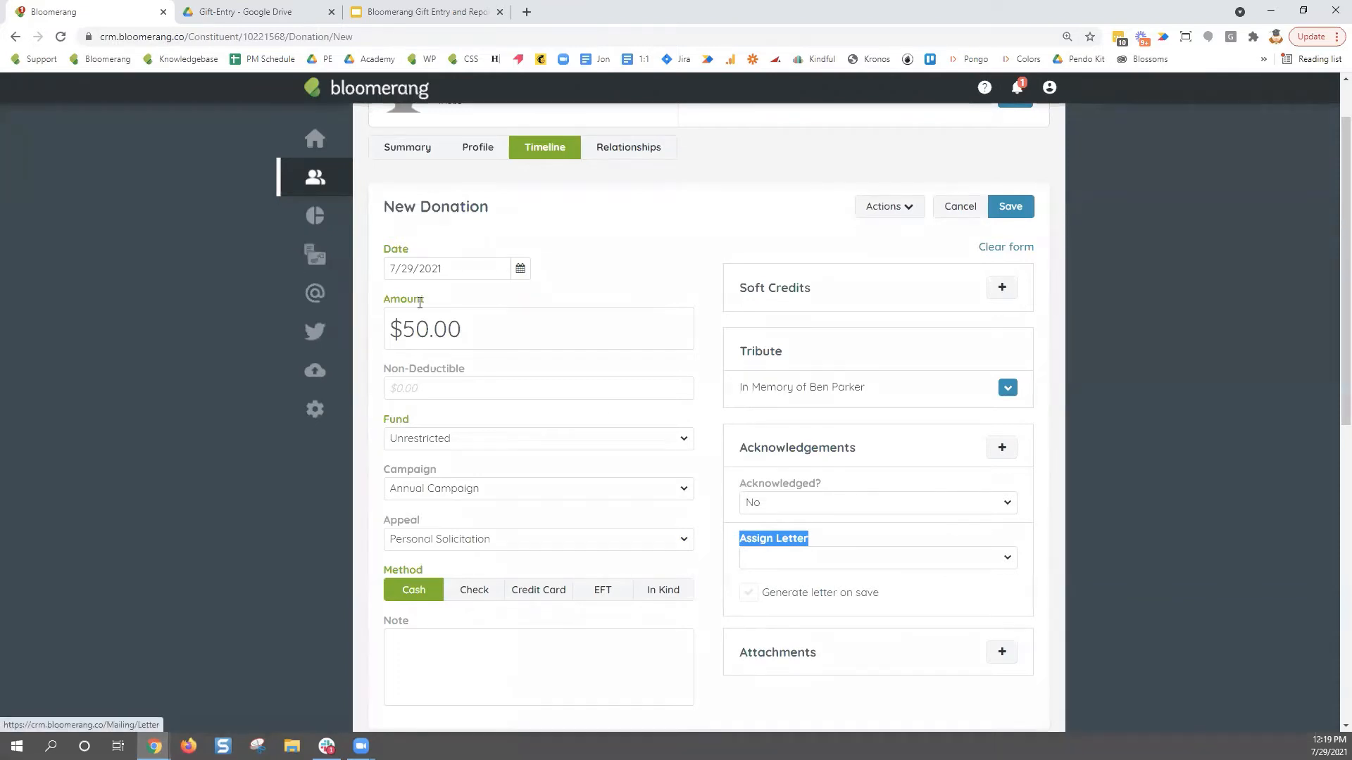
{"action": "left_click", "coordinate": [1013, 559]}
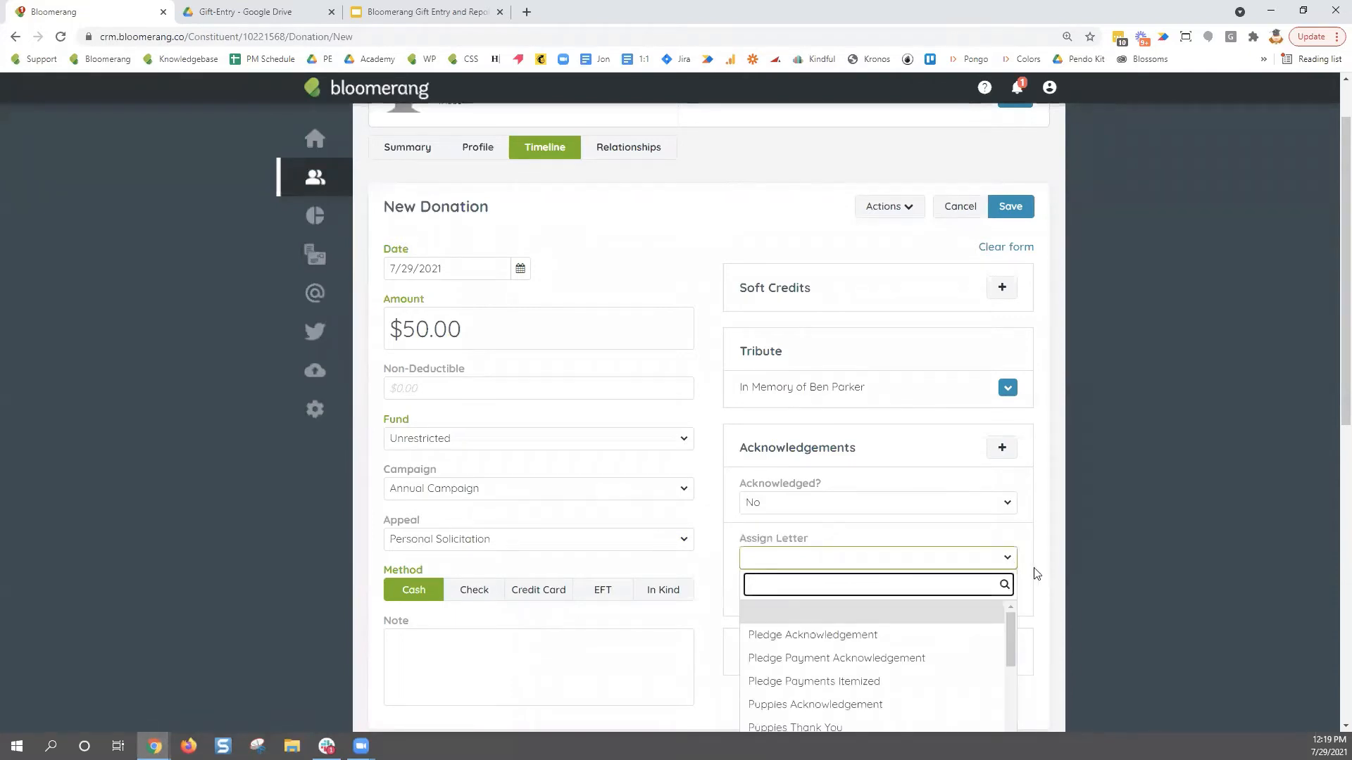
{"action": "scroll", "coordinate": [1038, 572], "scroll_direction": "down", "scroll_amount": 1}
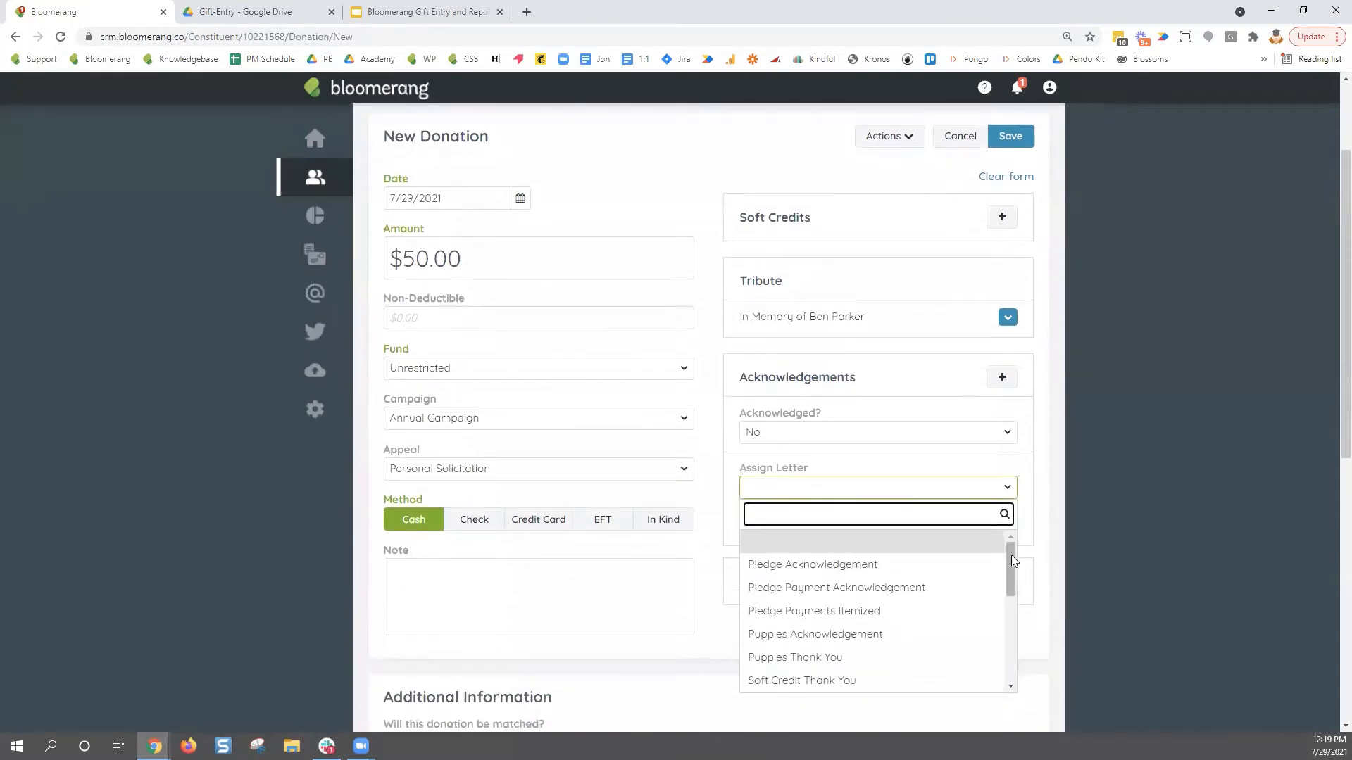
{"action": "left_click_drag", "start_coordinate": [1012, 555], "coordinate": [1009, 619]}
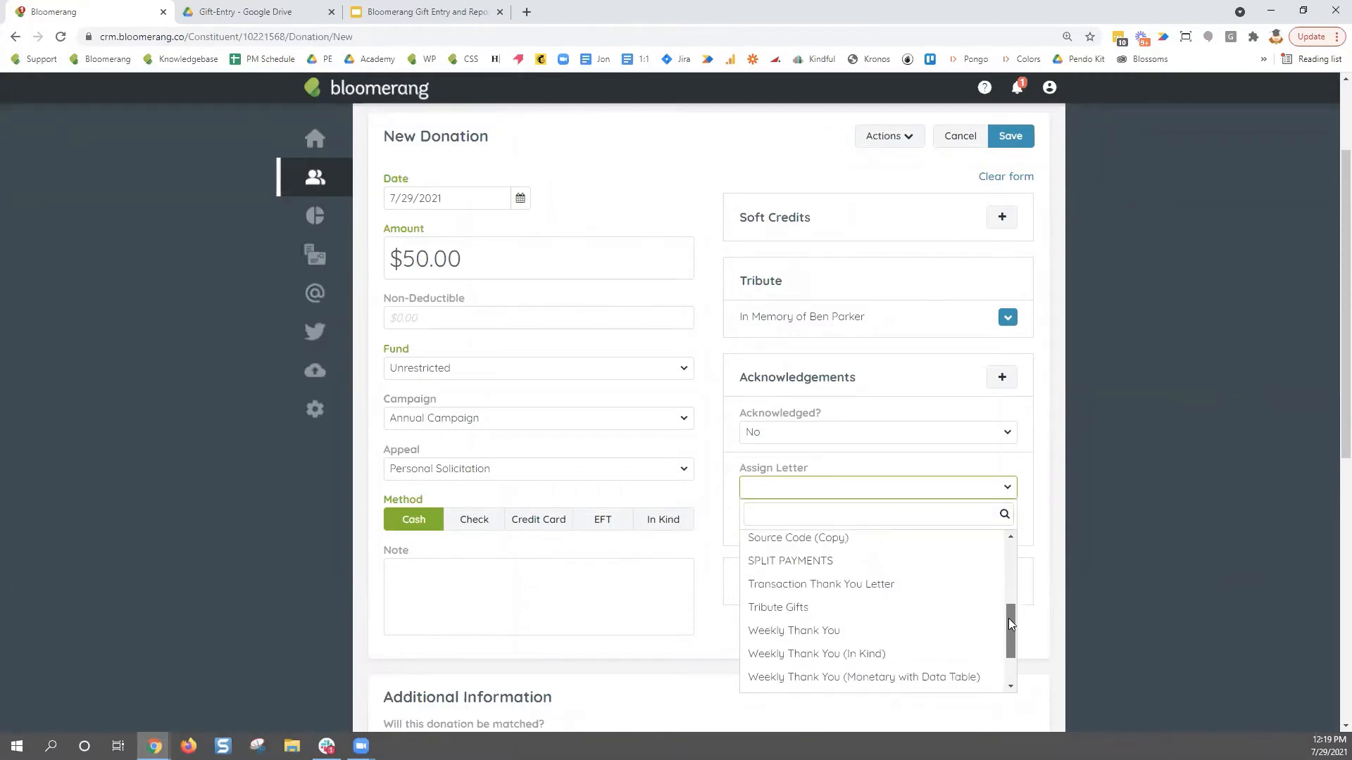
{"action": "left_click", "coordinate": [881, 585]}
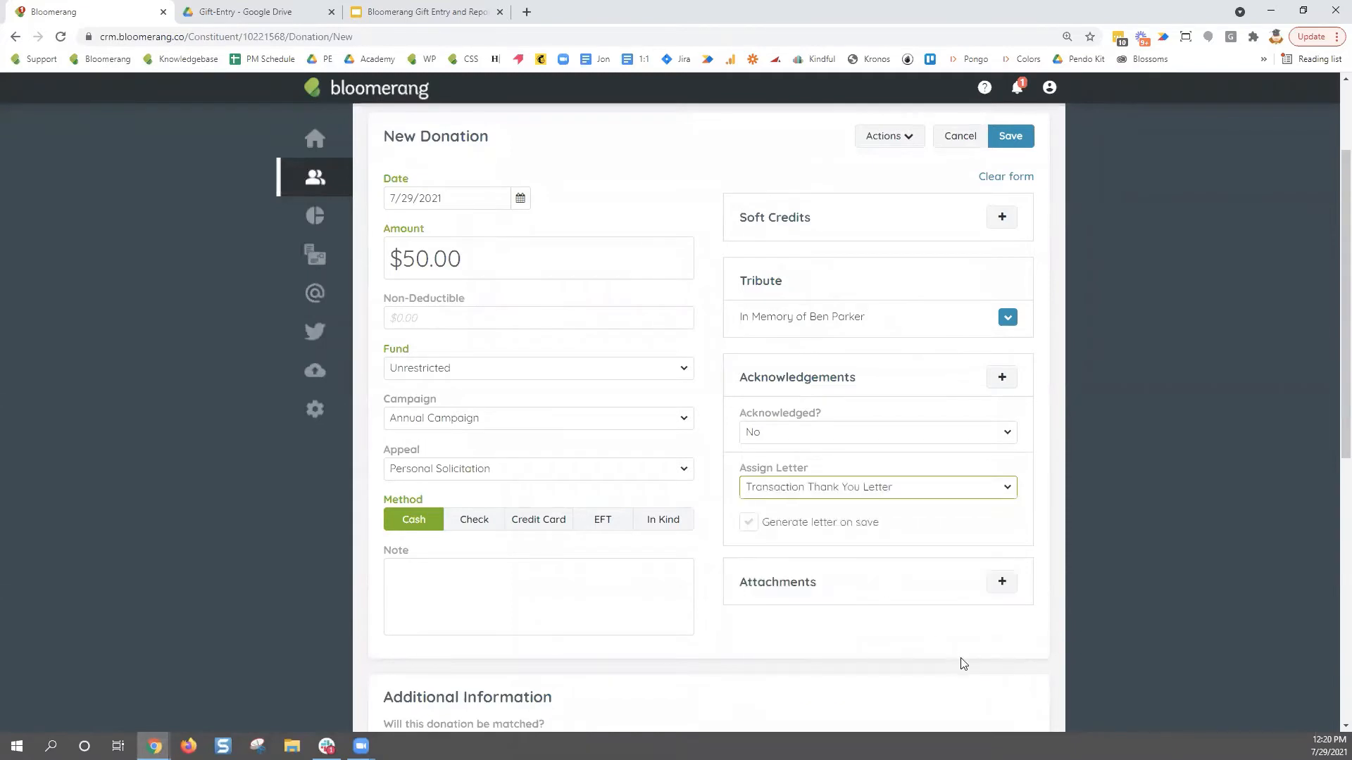
{"action": "left_click", "coordinate": [749, 523]}
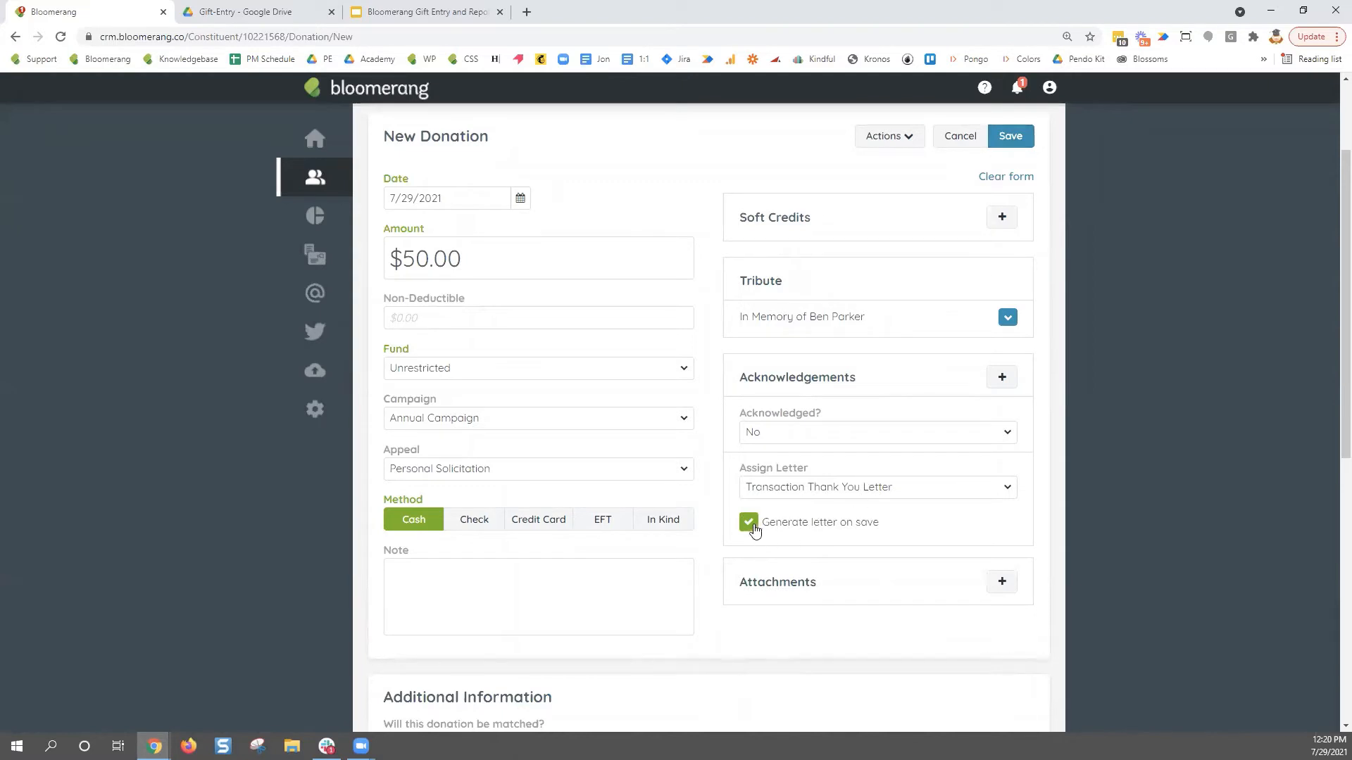
{"action": "left_click", "coordinate": [797, 491]}
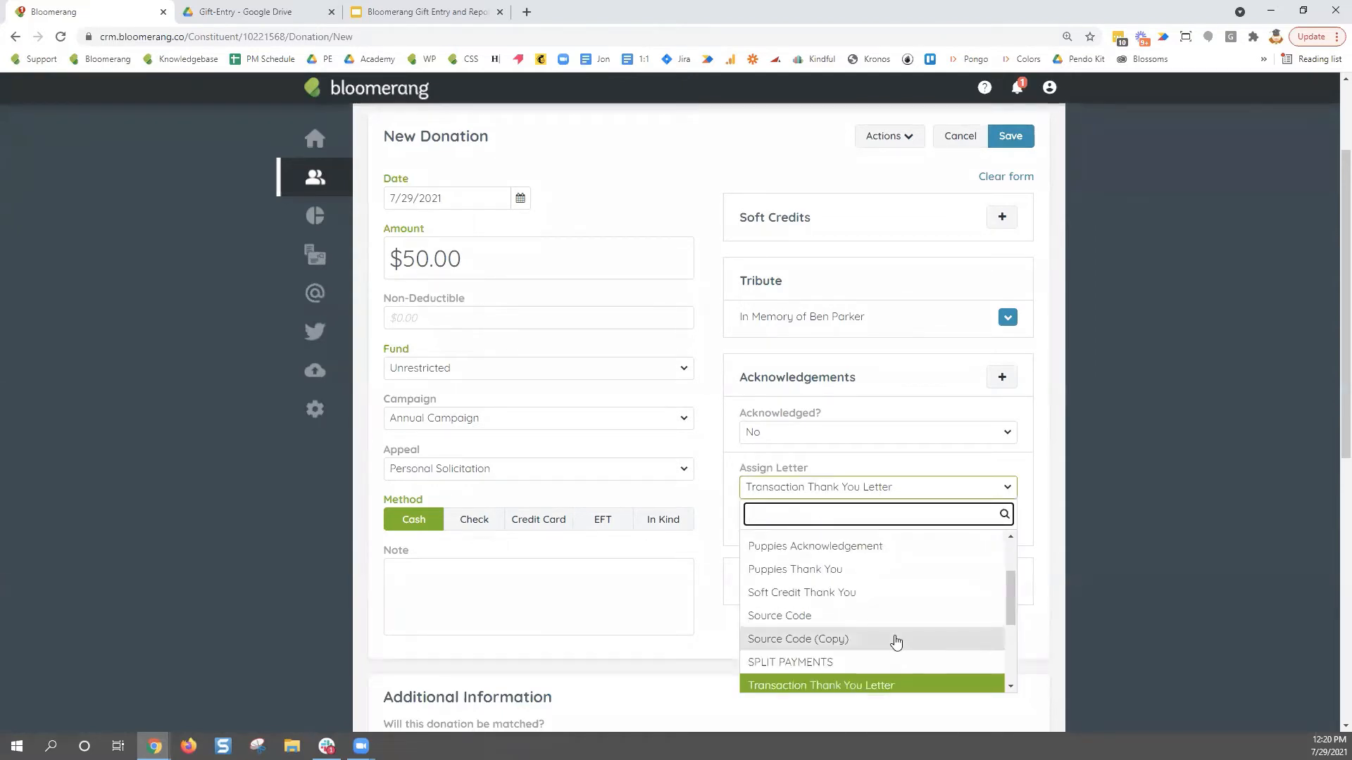
{"action": "scroll", "coordinate": [834, 552], "scroll_direction": "up", "scroll_amount": 5}
{"action": "left_click", "coordinate": [836, 554]}
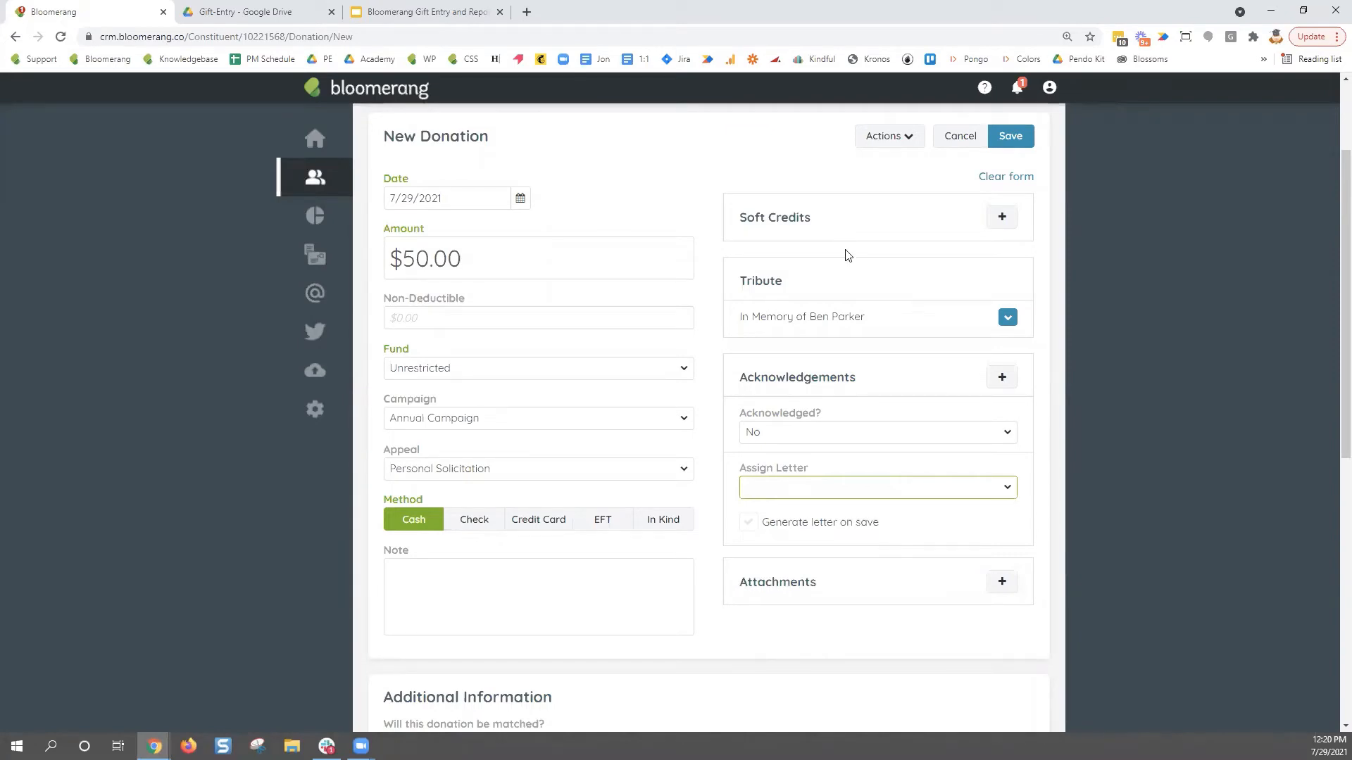
{"action": "left_click_drag", "start_coordinate": [739, 380], "coordinate": [865, 378]}
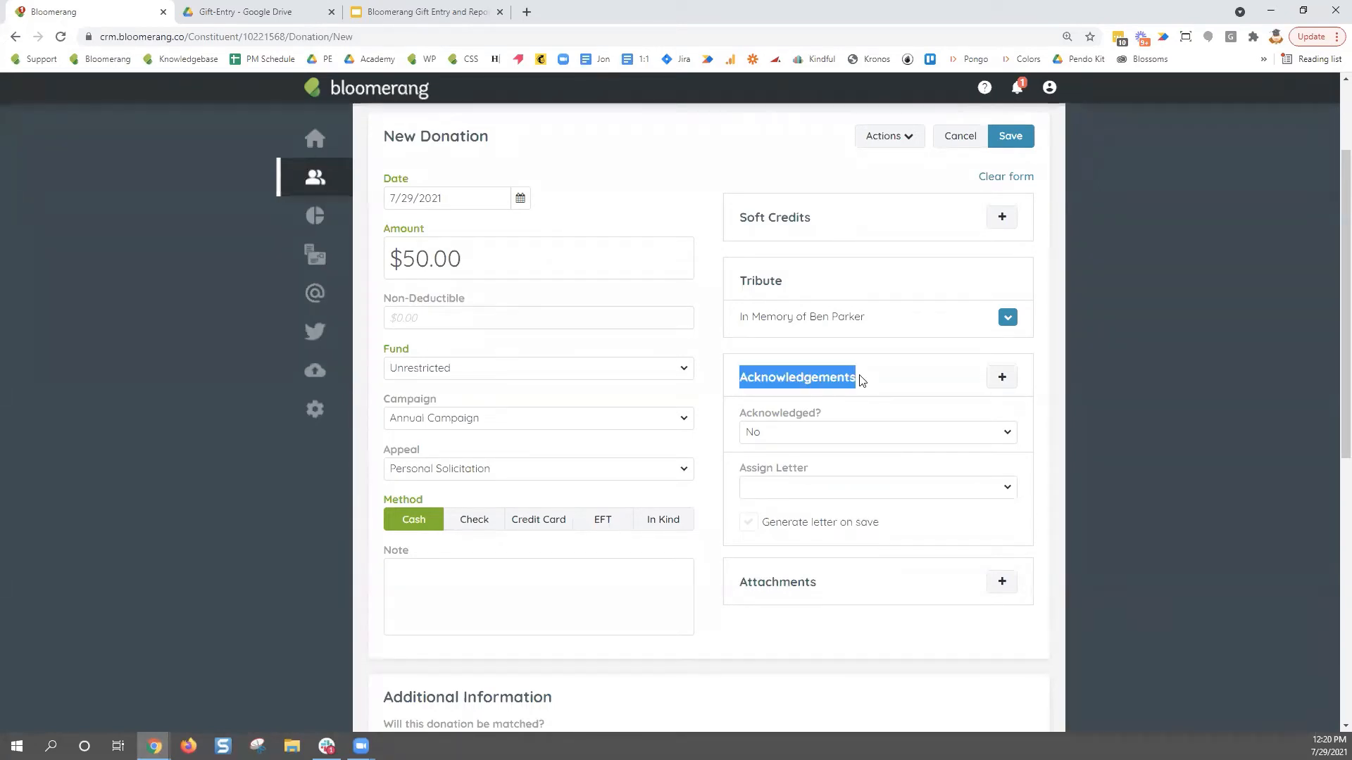
{"action": "scroll", "coordinate": [680, 479], "scroll_direction": "up", "scroll_amount": 2}
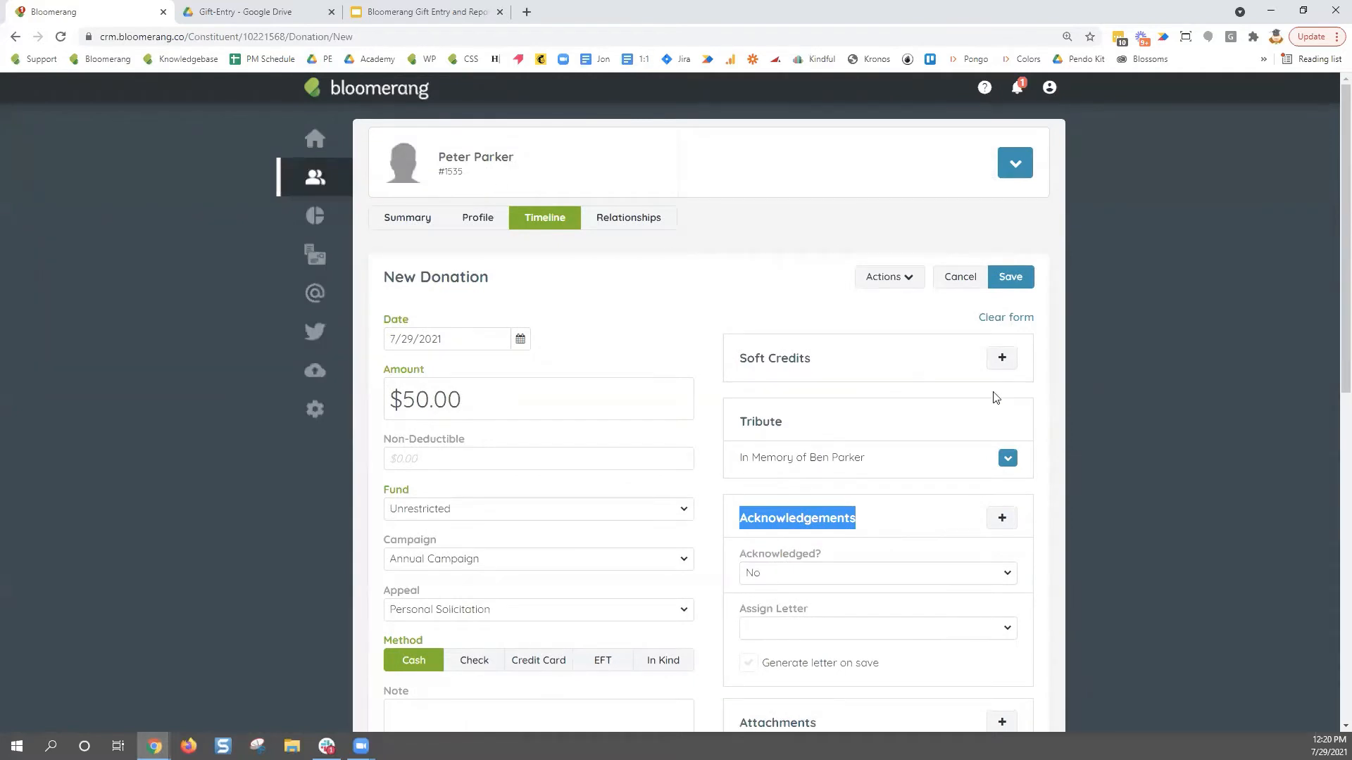
- Search for the second constituent and add a $50.00 soft credit for them
{"action": "left_click", "coordinate": [1001, 359]}
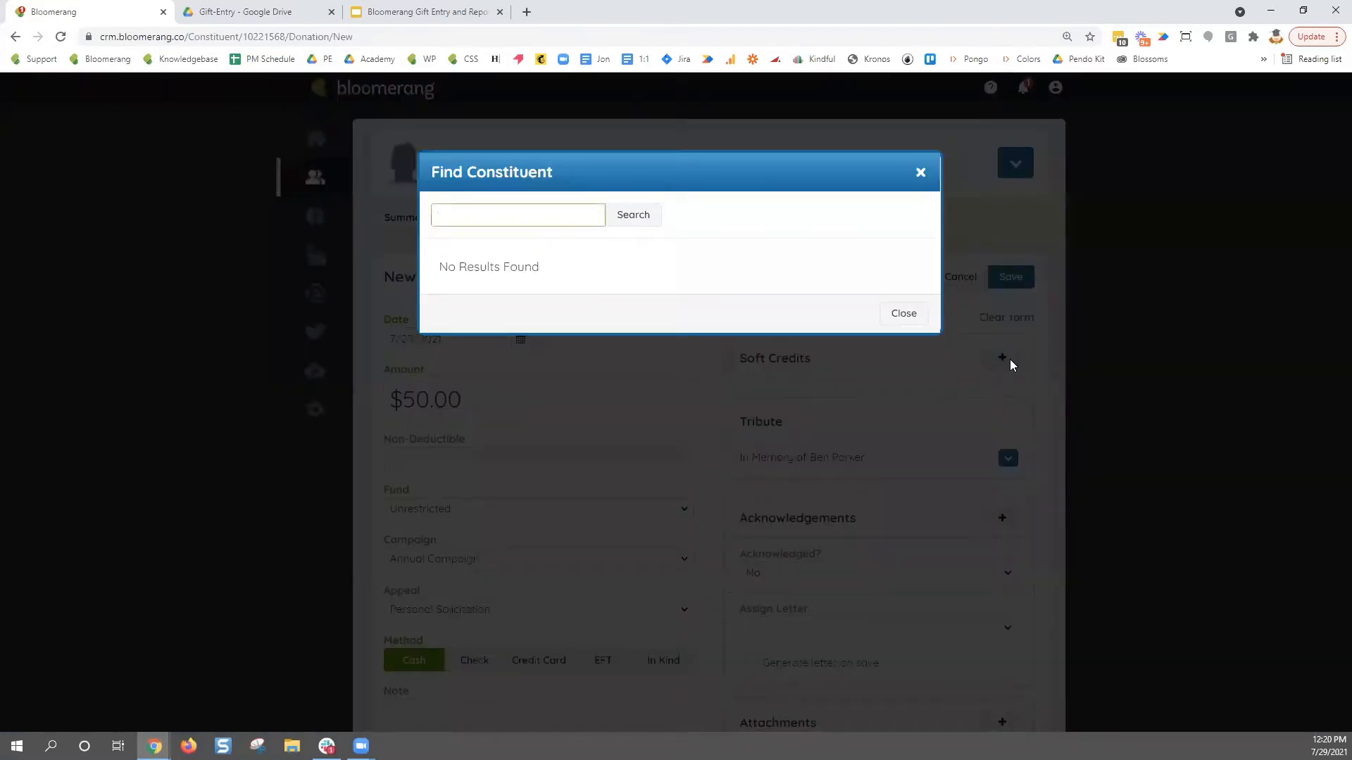
{"action": "type", "text": "Tony Stark"}
{"action": "key", "text": "Return"}
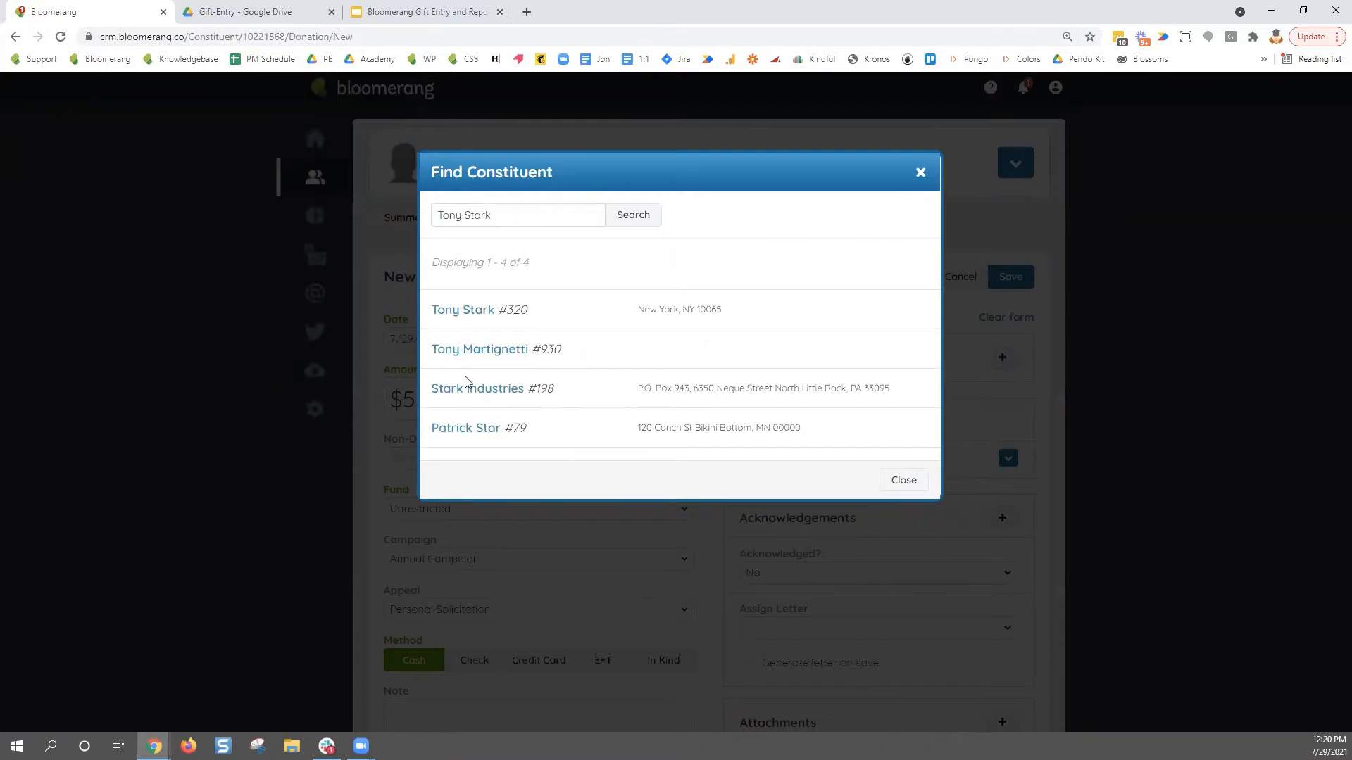
{"action": "left_click", "coordinate": [454, 312]}
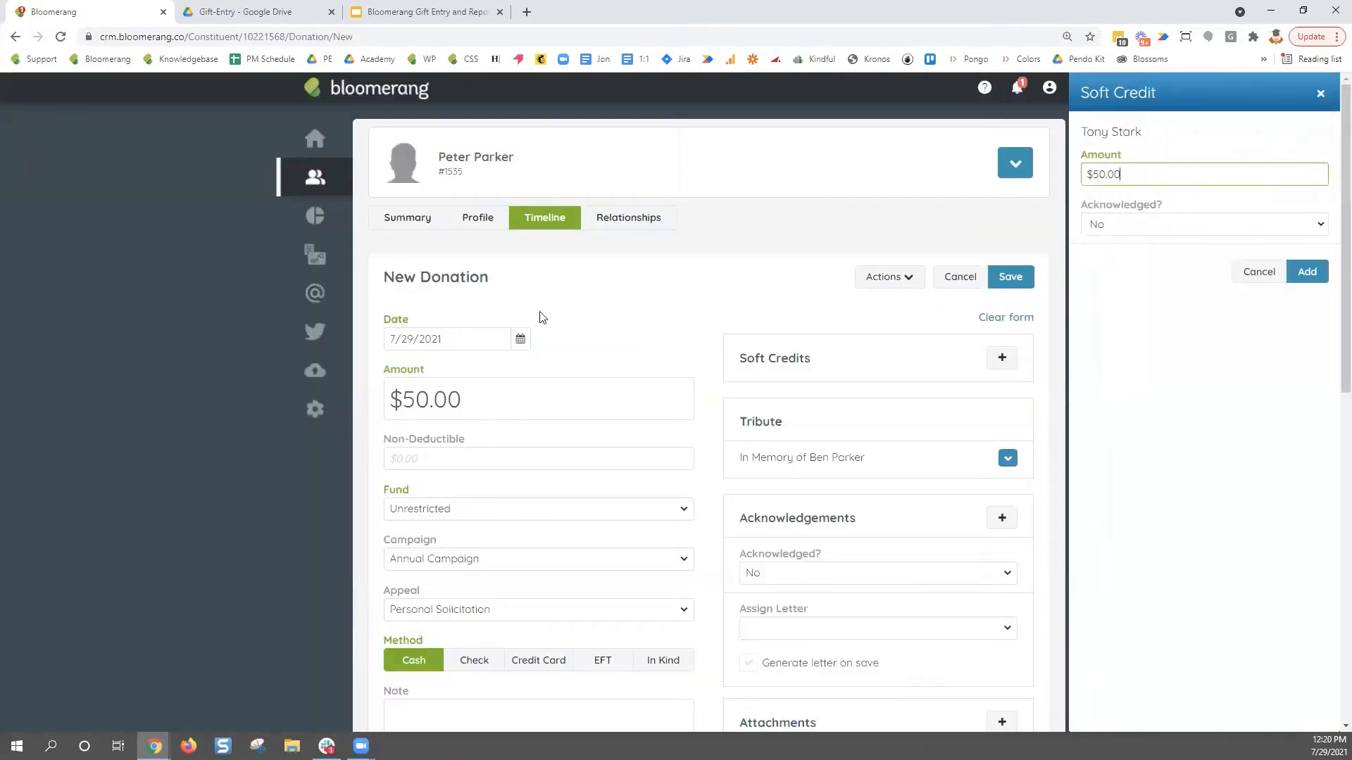
{"action": "left_click_drag", "start_coordinate": [1148, 173], "coordinate": [1037, 177]}
{"action": "left_click_drag", "start_coordinate": [1163, 206], "coordinate": [1079, 206]}
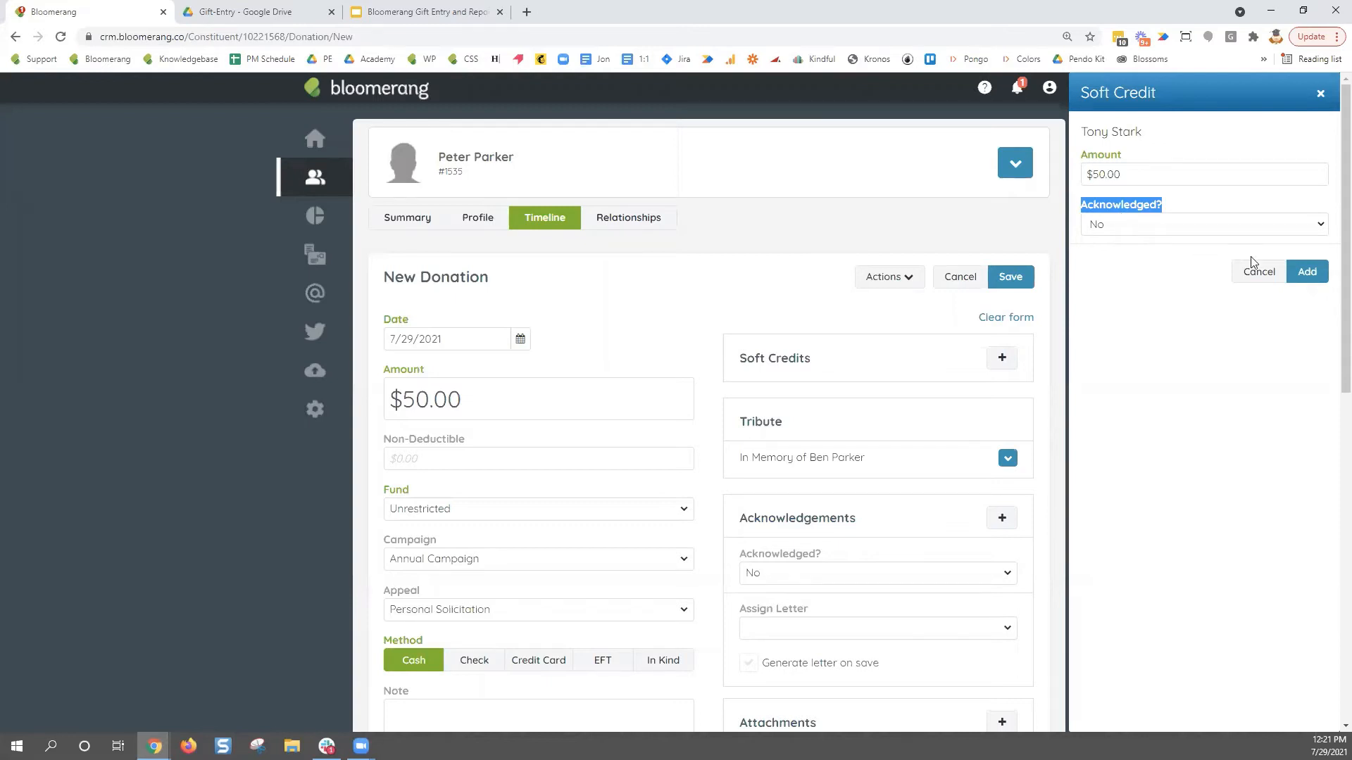
{"action": "left_click", "coordinate": [1308, 273]}
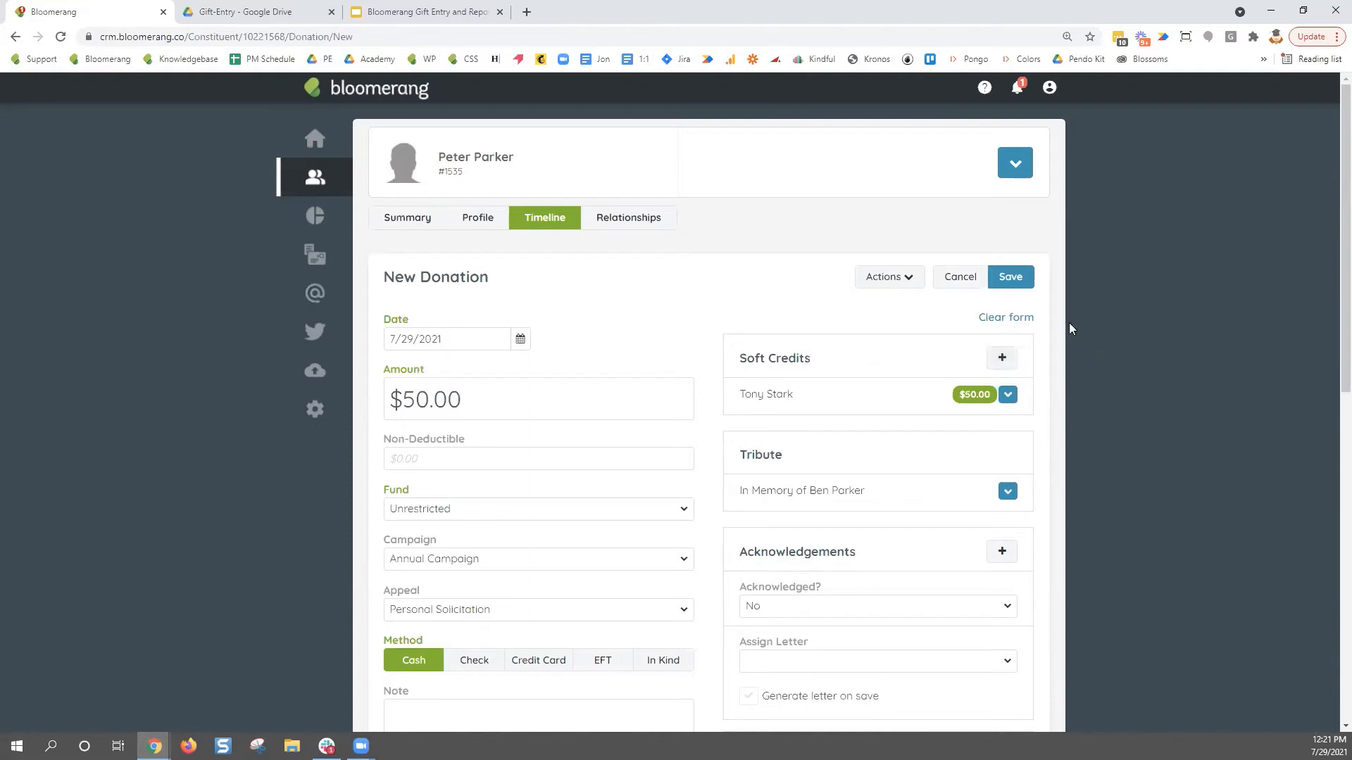
{"action": "scroll", "coordinate": [1069, 322], "scroll_direction": "down", "scroll_amount": 2}
- Assign the Transaction Thank You Letter, keeping Generate letter on save ticked and adding no attachments
{"action": "left_click", "coordinate": [827, 521]}
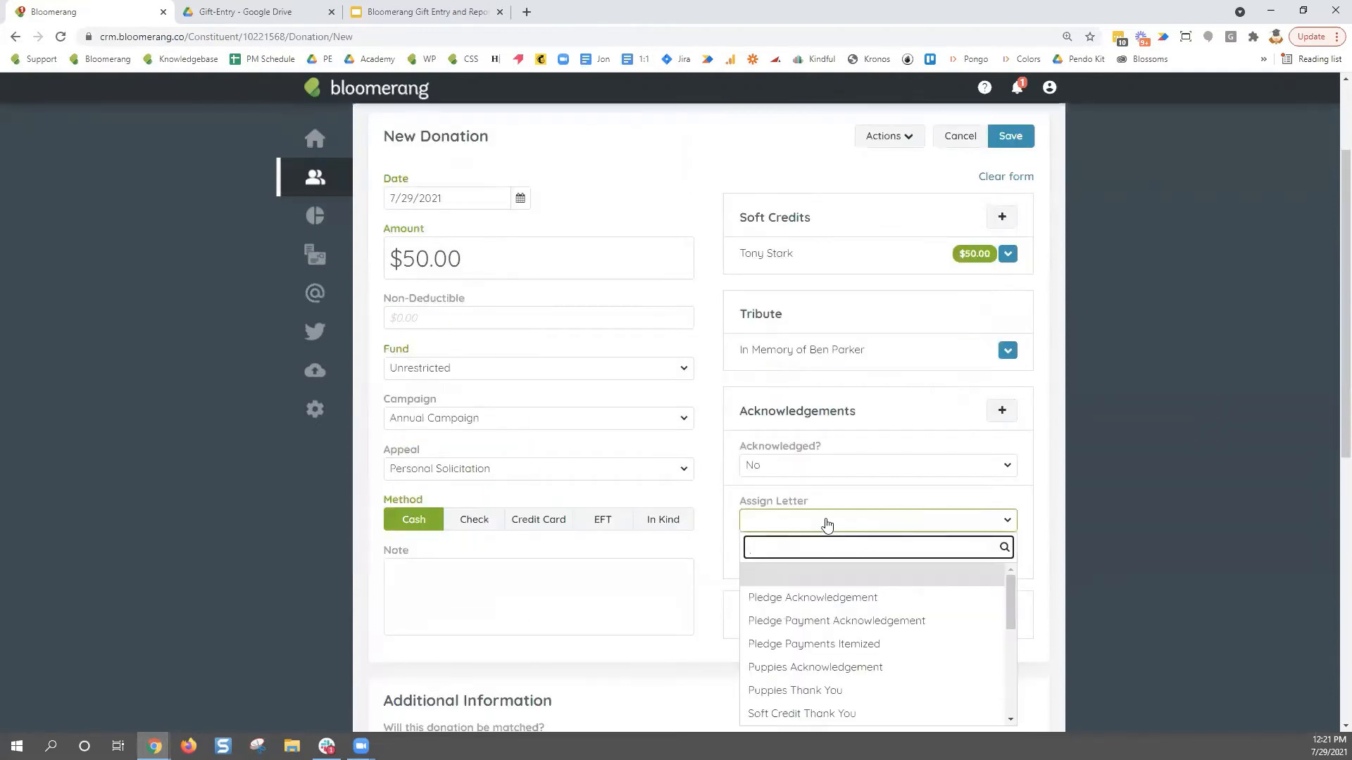
{"action": "scroll", "coordinate": [863, 649], "scroll_direction": "down", "scroll_amount": 5}
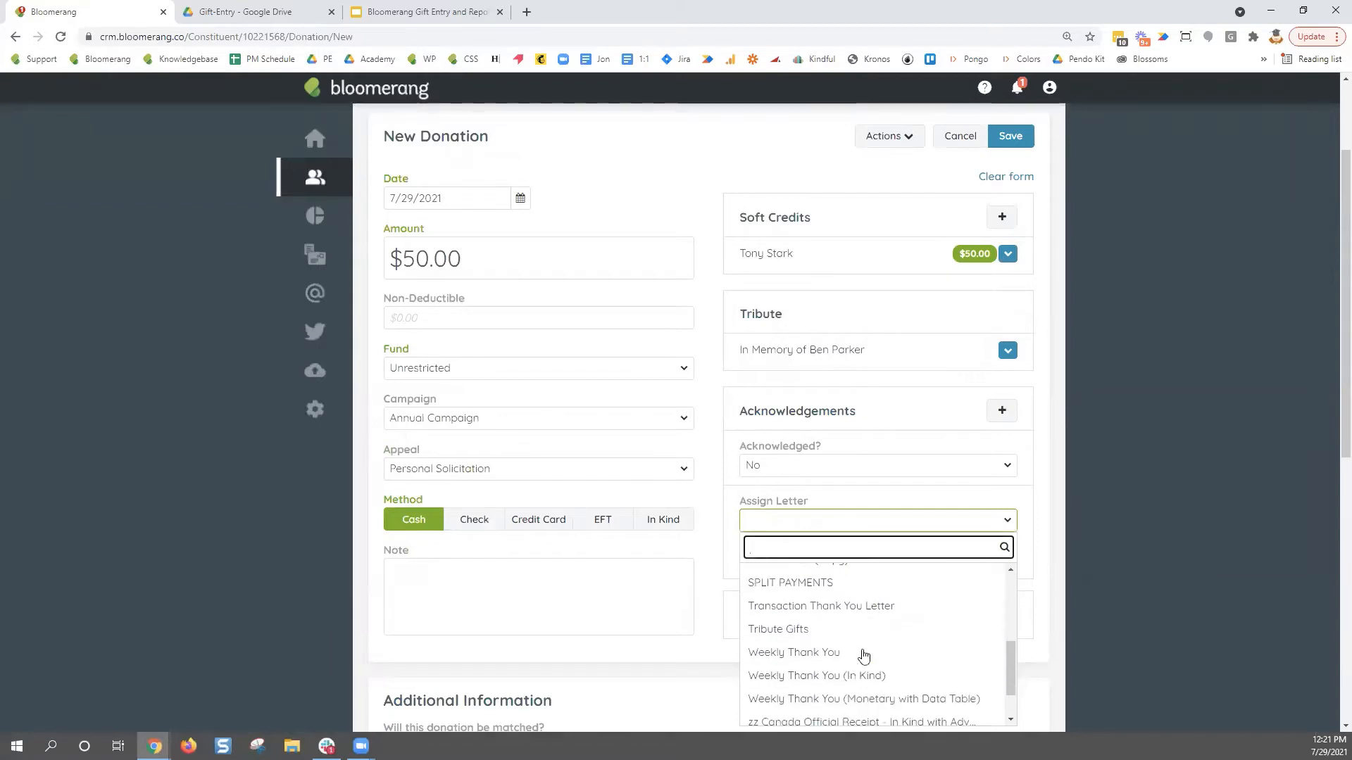
{"action": "left_click", "coordinate": [810, 605]}
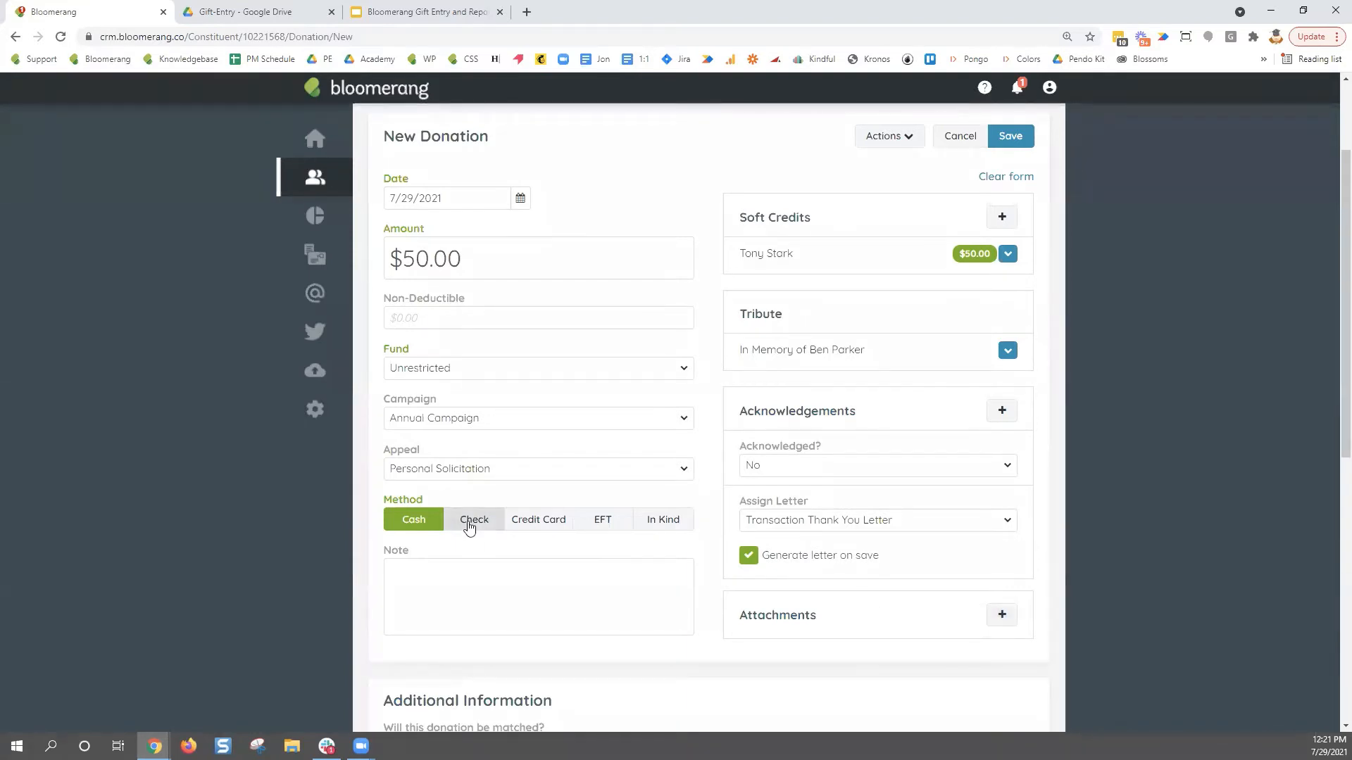
{"action": "left_click", "coordinate": [1003, 616]}
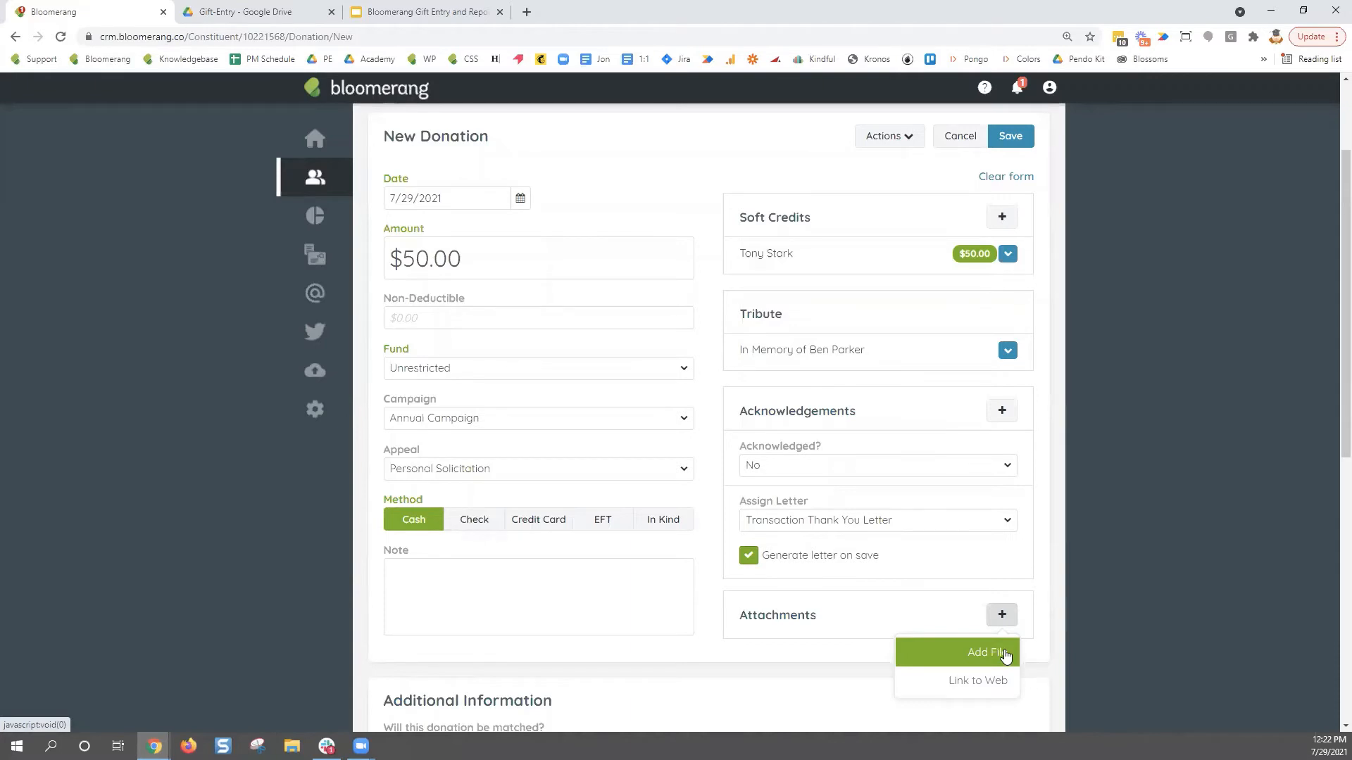
{"action": "left_click", "coordinate": [1056, 637]}
- Save the $50.00 cash donation and scroll through the generated thank-you letter
{"action": "scroll", "coordinate": [1056, 638], "scroll_direction": "up", "scroll_amount": 2}
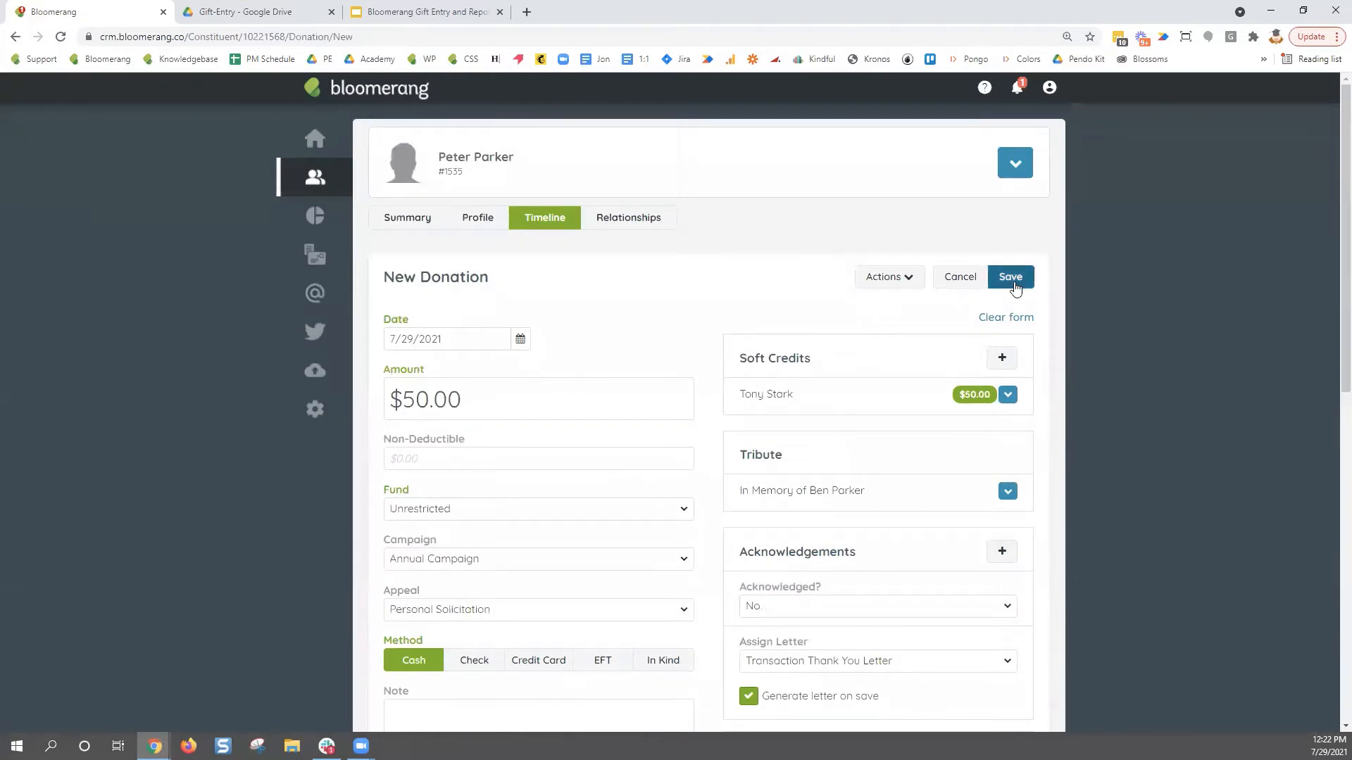
{"action": "left_click", "coordinate": [1015, 289]}
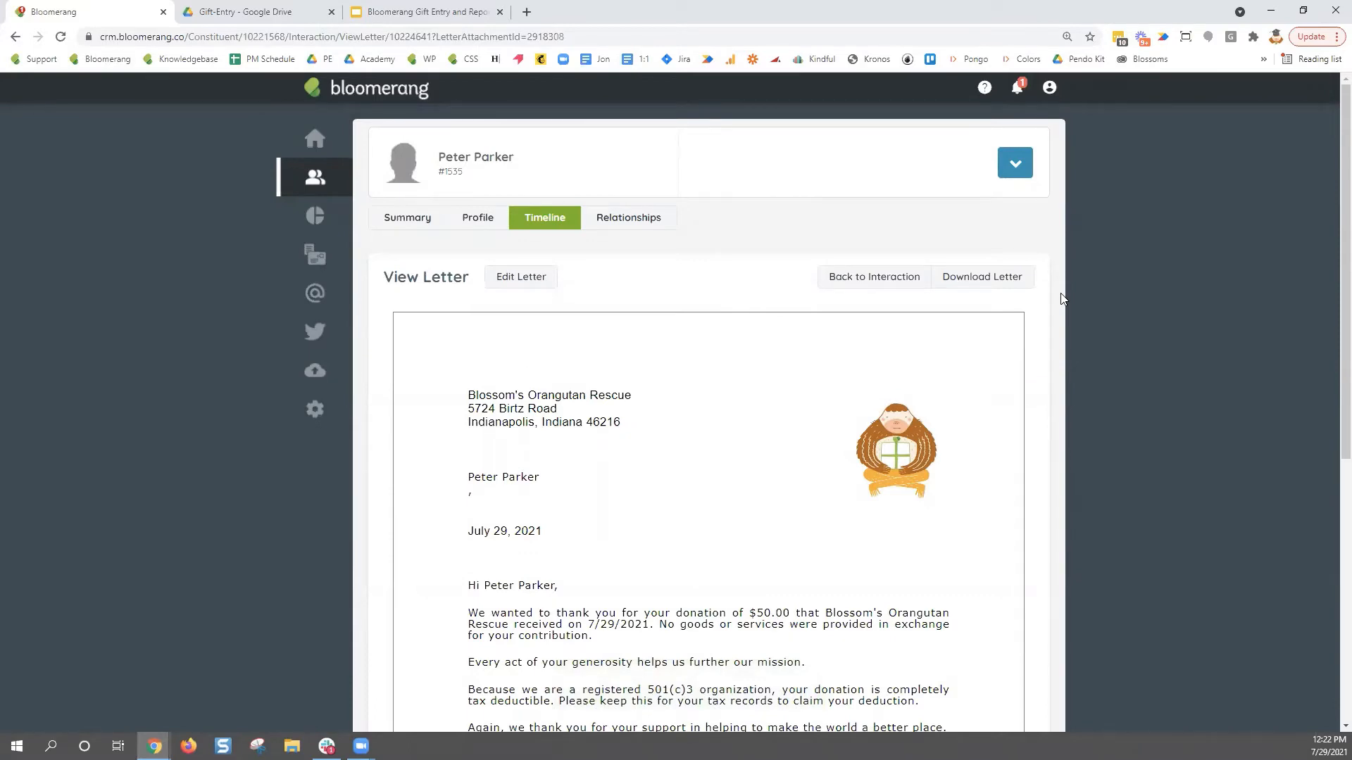
{"action": "scroll", "coordinate": [909, 464], "scroll_direction": "down", "scroll_amount": 2}
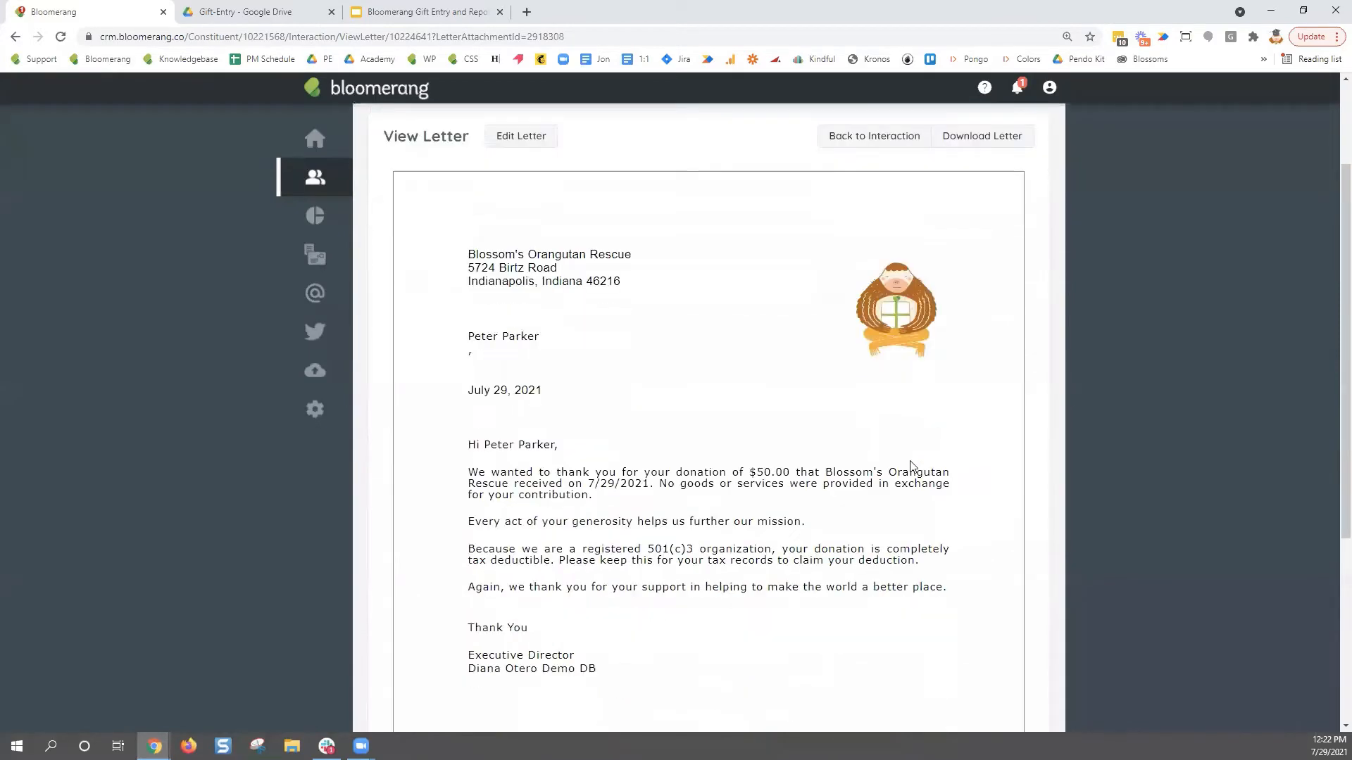
{"action": "scroll", "coordinate": [910, 464], "scroll_direction": "down", "scroll_amount": 1}
{"action": "scroll", "coordinate": [910, 465], "scroll_direction": "up", "scroll_amount": 1}
- Highlight the letter's donation amount, the 7/29/2021 date, and the stray comma under the recipient's name
{"action": "left_click_drag", "start_coordinate": [790, 473], "coordinate": [749, 474]}
{"action": "left_click", "coordinate": [592, 484]}
{"action": "left_click_drag", "start_coordinate": [591, 484], "coordinate": [650, 484]}
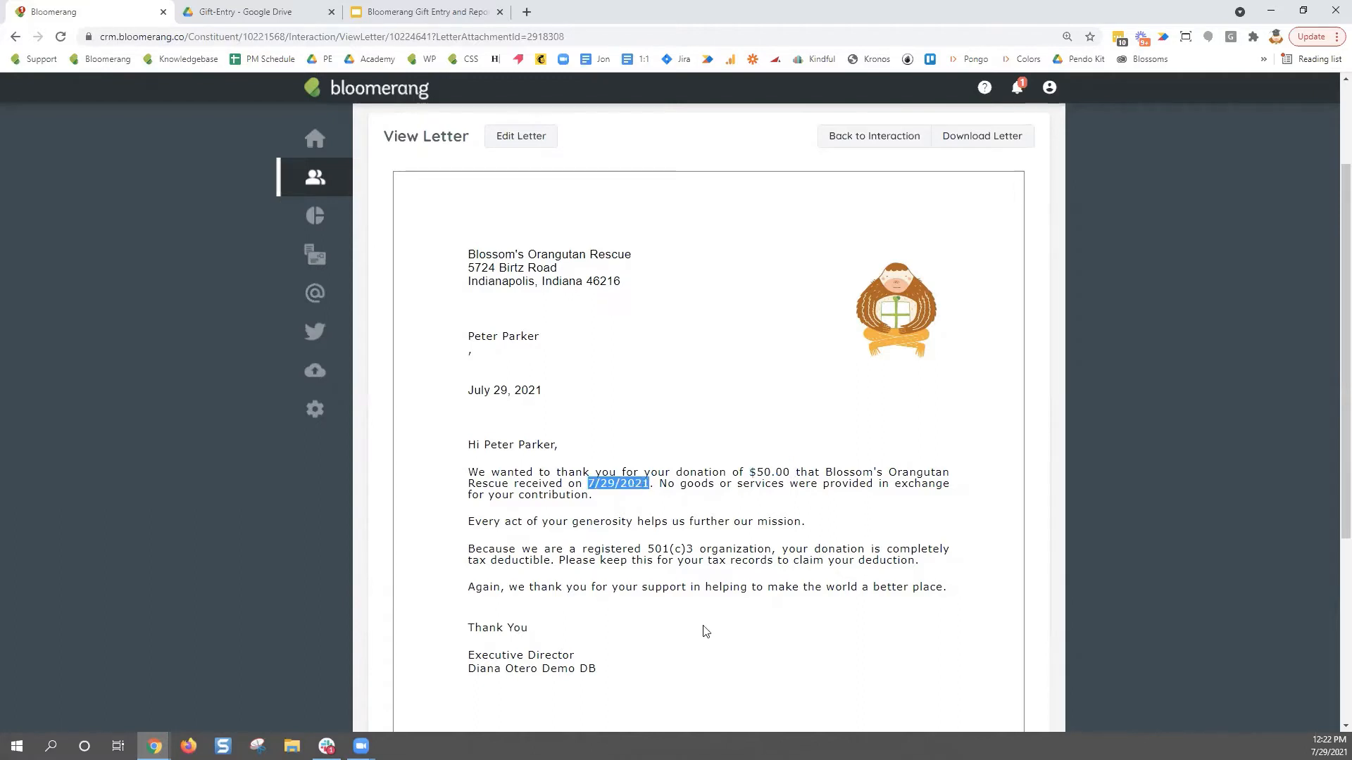
{"action": "double_click", "coordinate": [470, 355]}
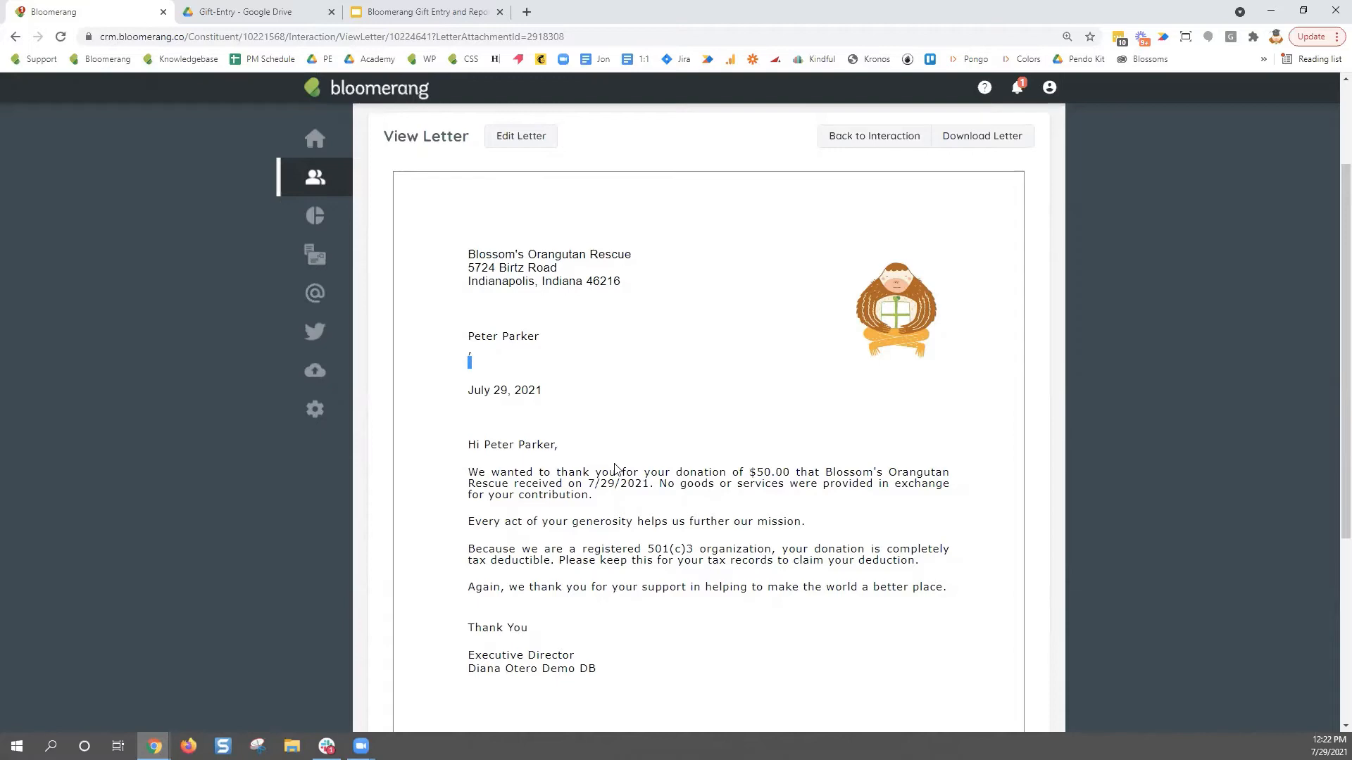
{"action": "scroll", "coordinate": [615, 468], "scroll_direction": "up", "scroll_amount": 2}
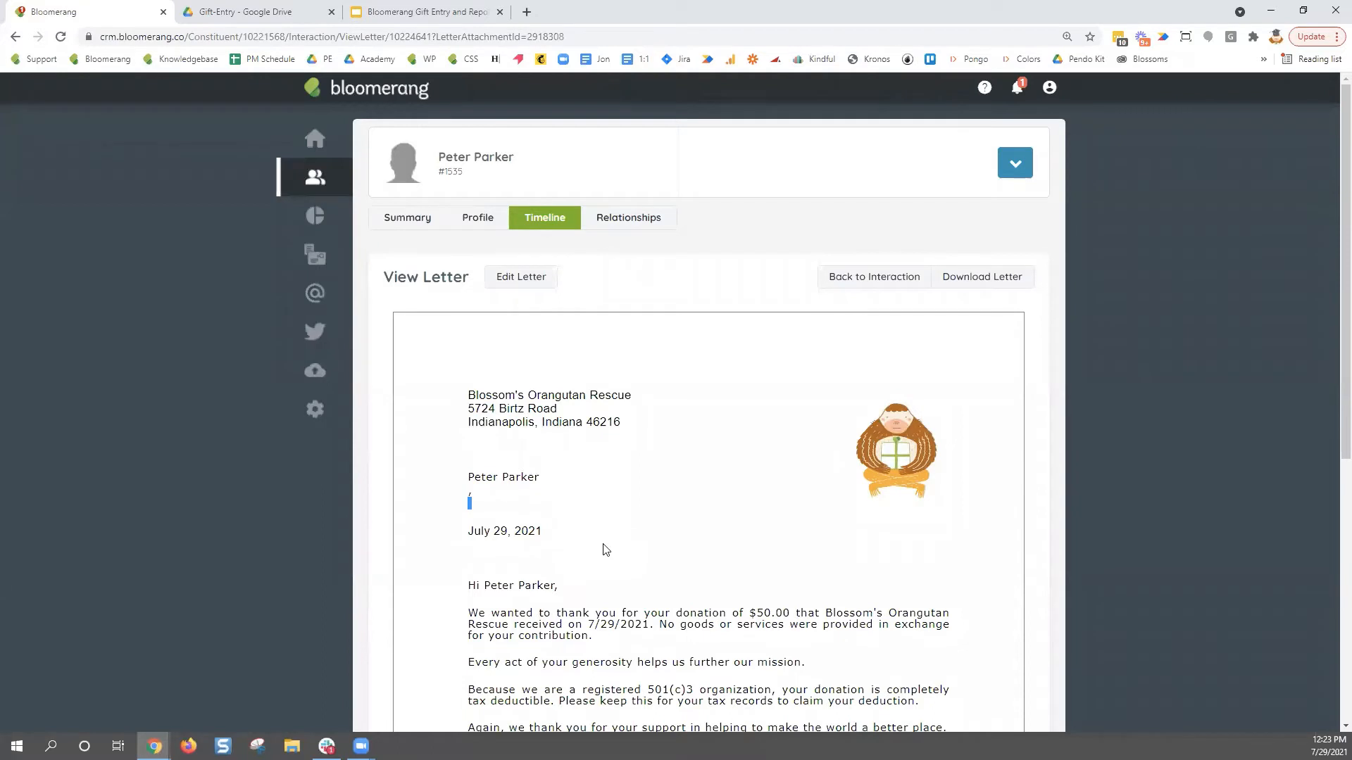
- Delete the stray comma line under the recipient's name, save the letter, then return to the Timeline
{"action": "left_click", "coordinate": [521, 278]}
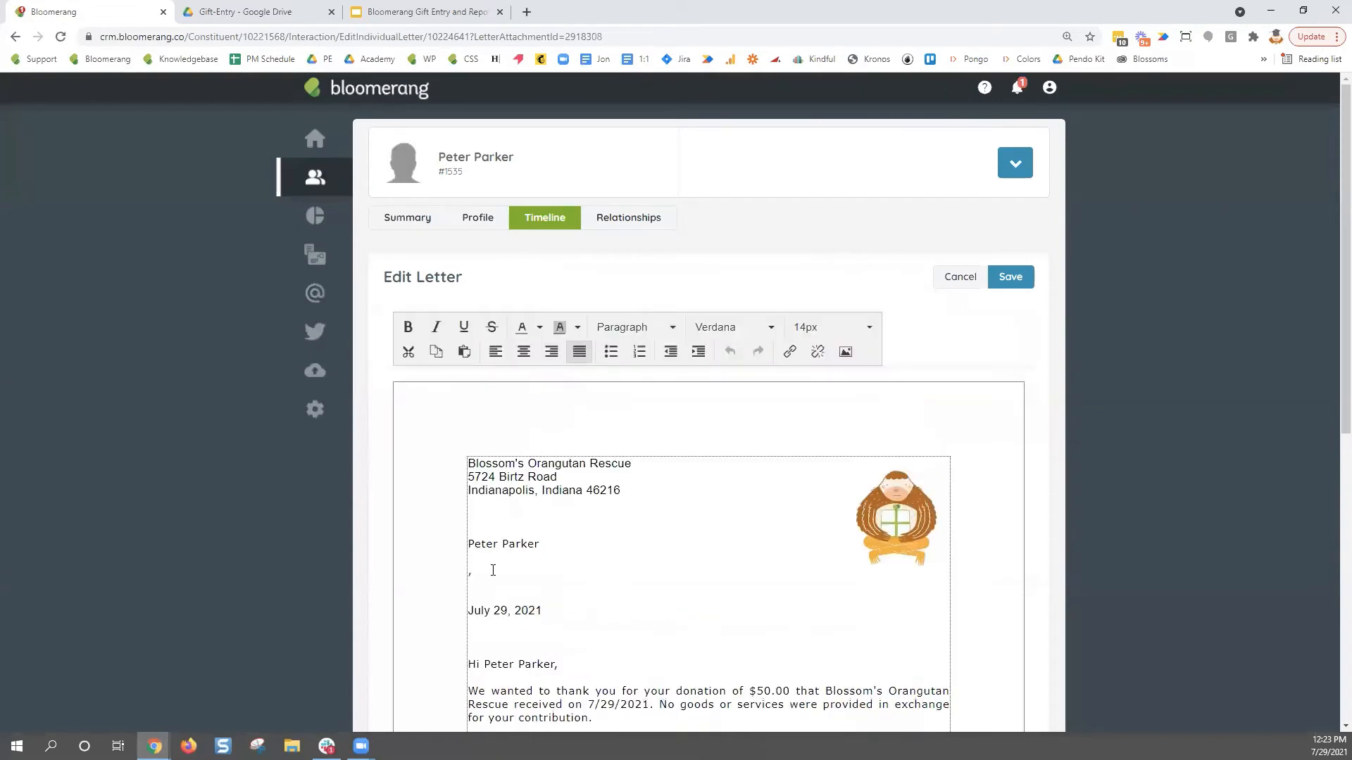
{"action": "left_click", "coordinate": [493, 571]}
{"action": "key", "text": "BackSpace"}
{"action": "key", "text": "BackSpace"}
{"action": "key", "text": "BackSpace"}
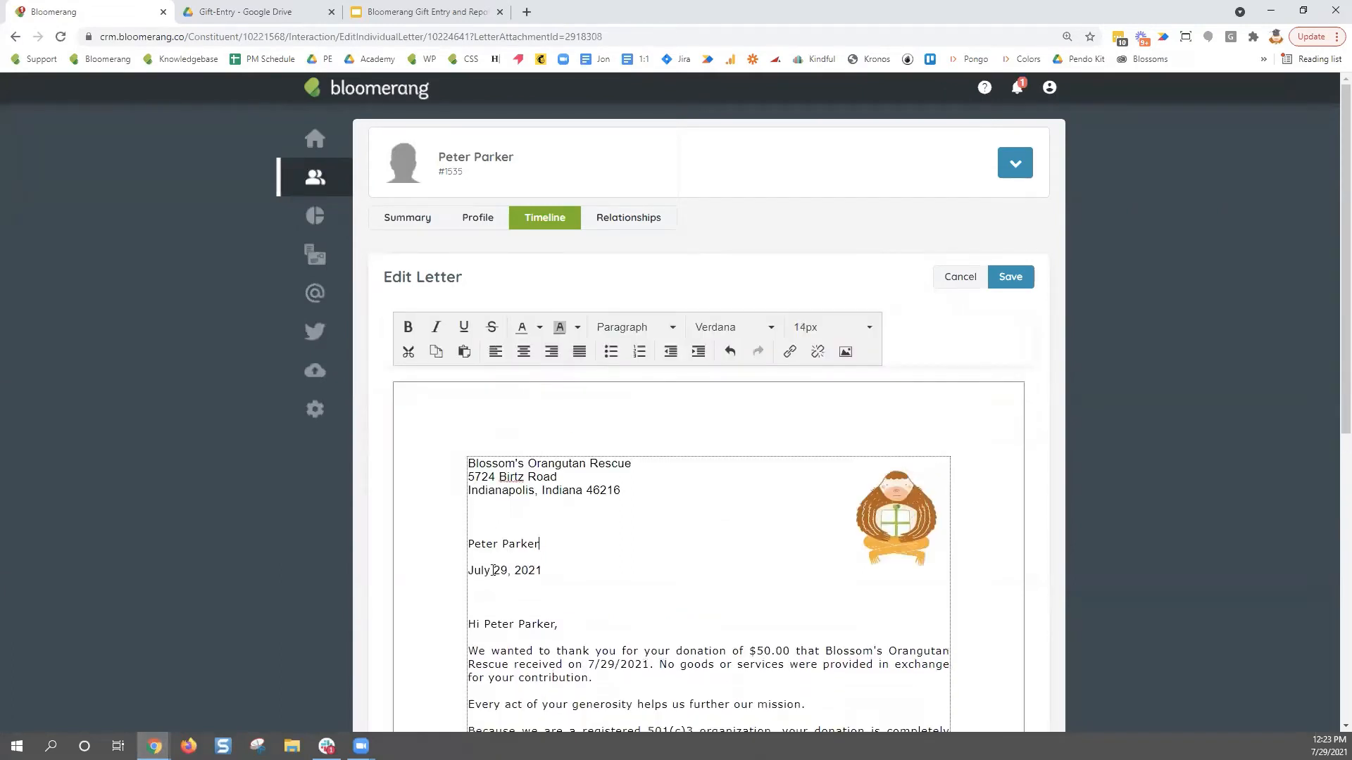
{"action": "left_click", "coordinate": [1010, 276]}
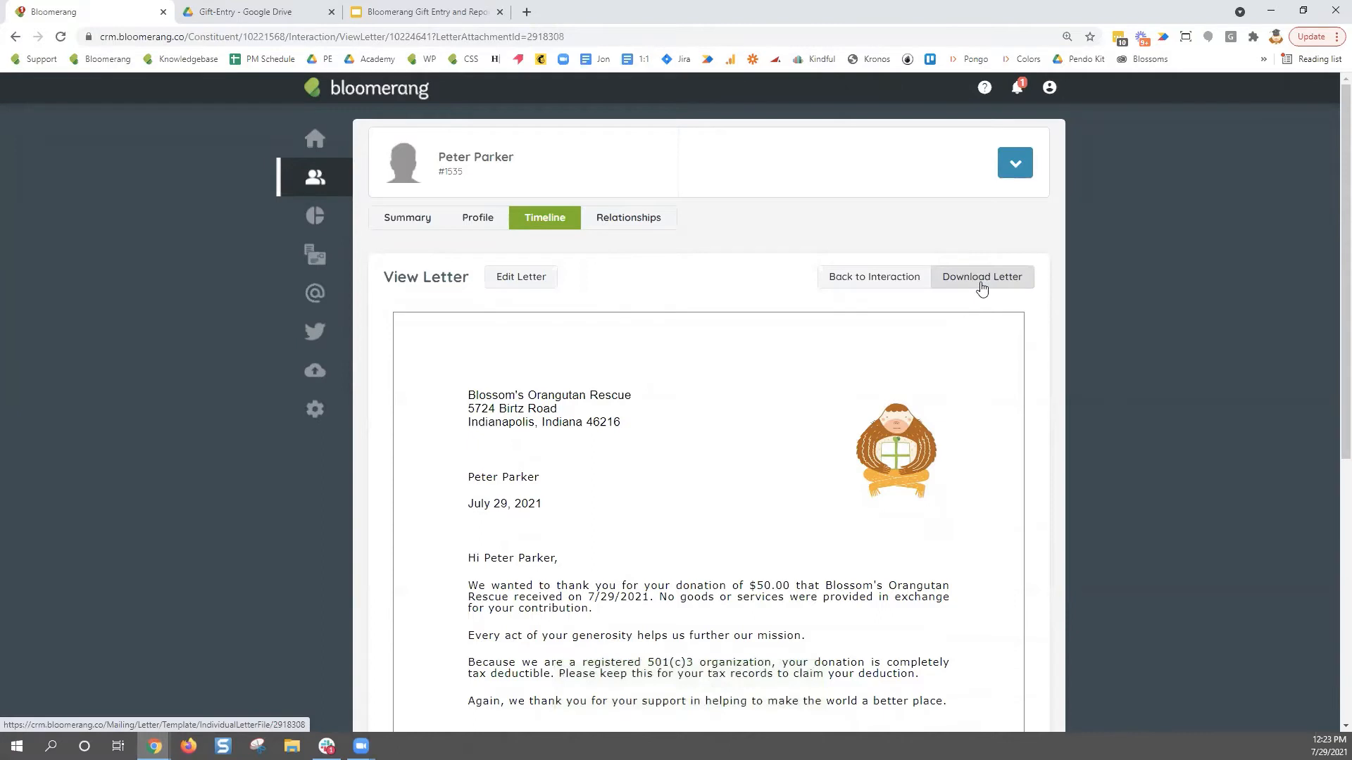
{"action": "left_click", "coordinate": [558, 225]}
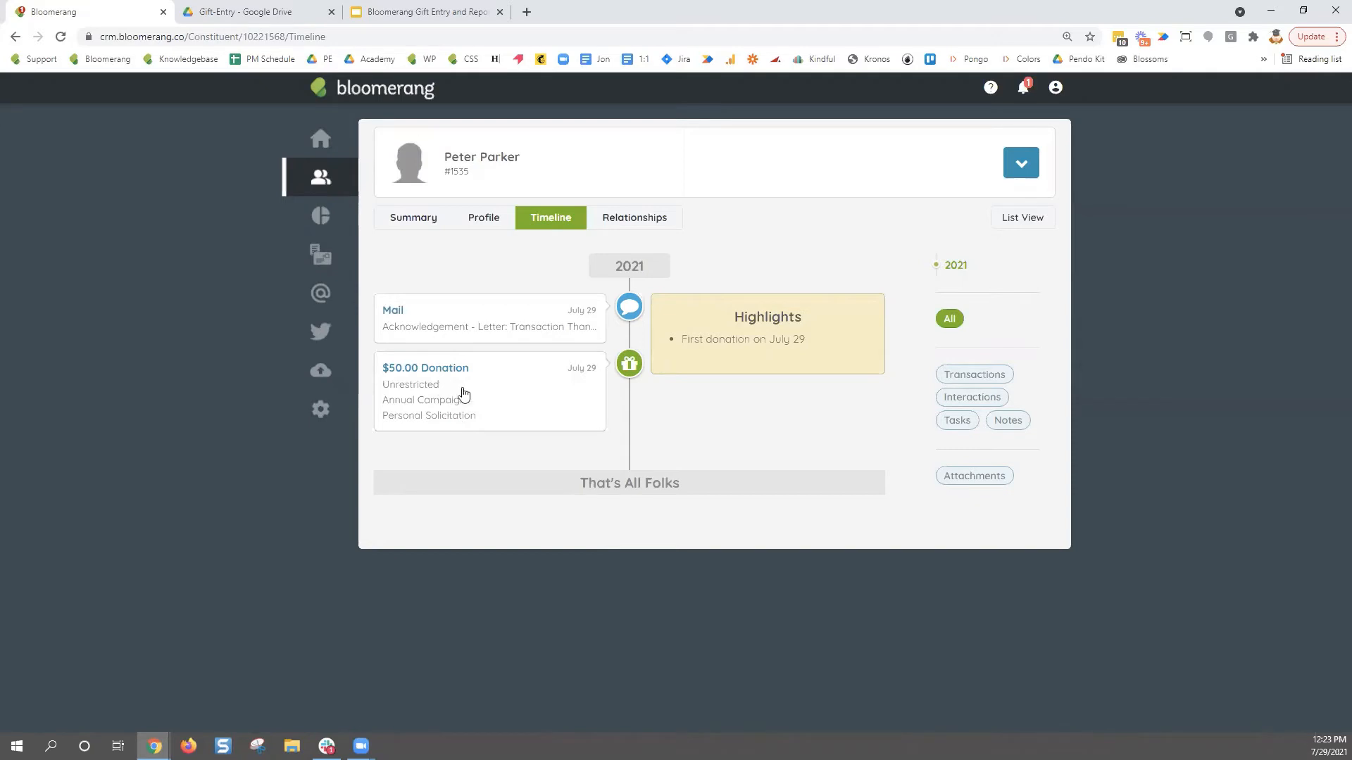
- Check Peter Parker's Summary, then open the $50.00 donation from his Timeline in Edit Donation
{"action": "left_click", "coordinate": [423, 226]}
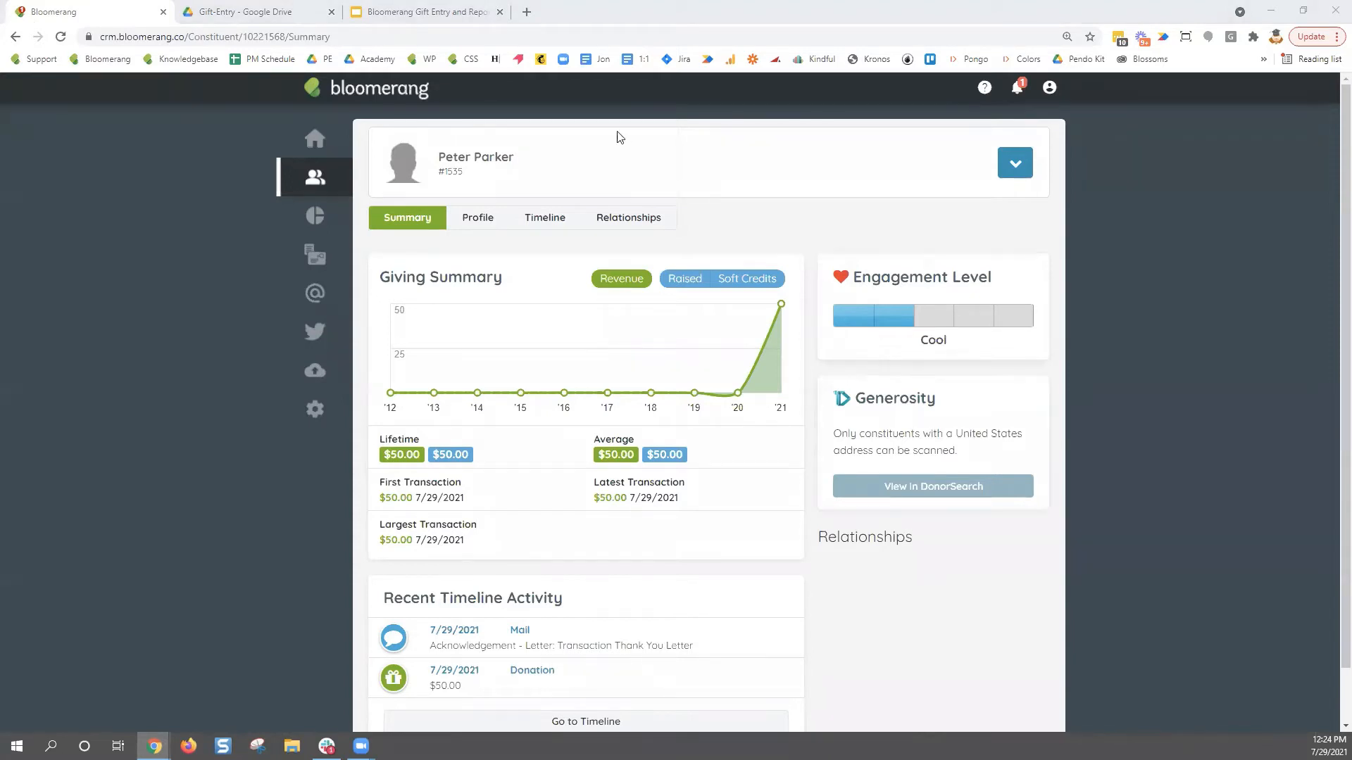
{"action": "left_click", "coordinate": [531, 219]}
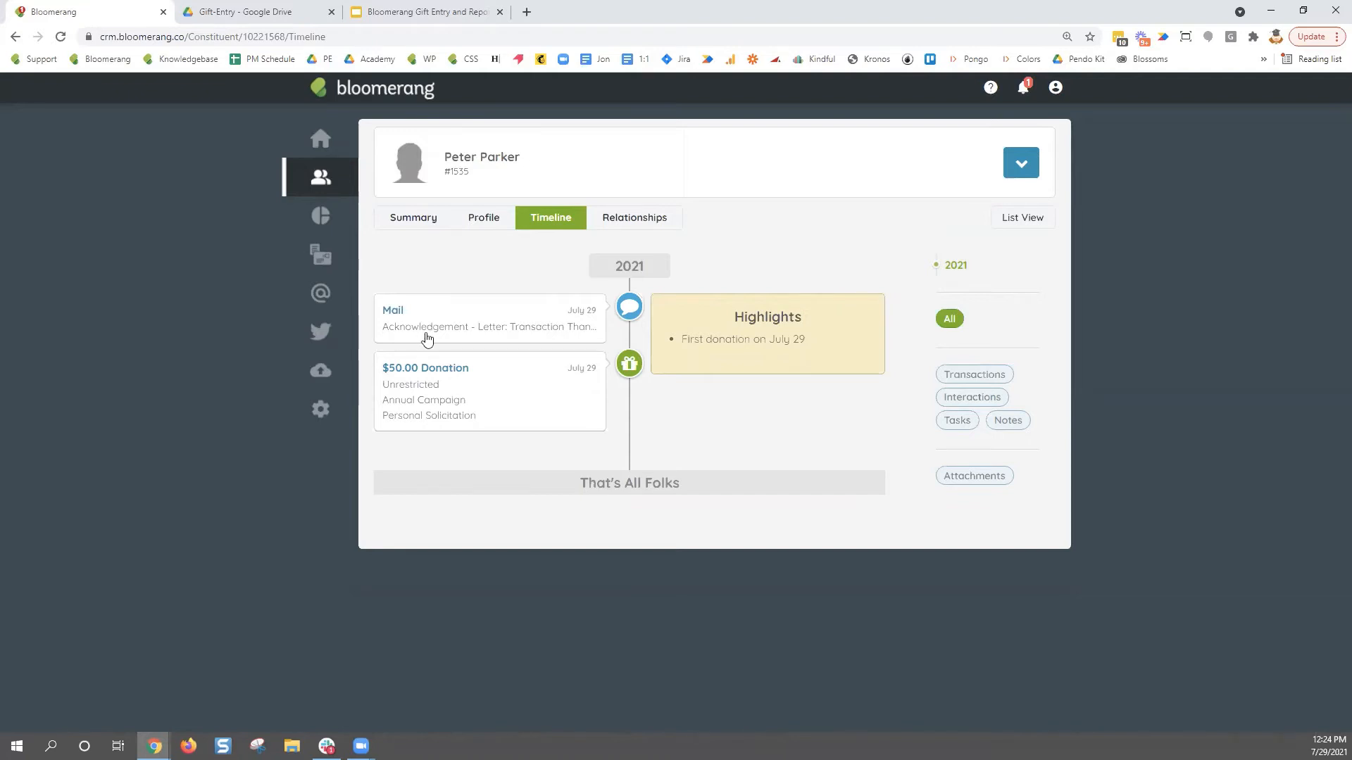
{"action": "left_click", "coordinate": [431, 366]}
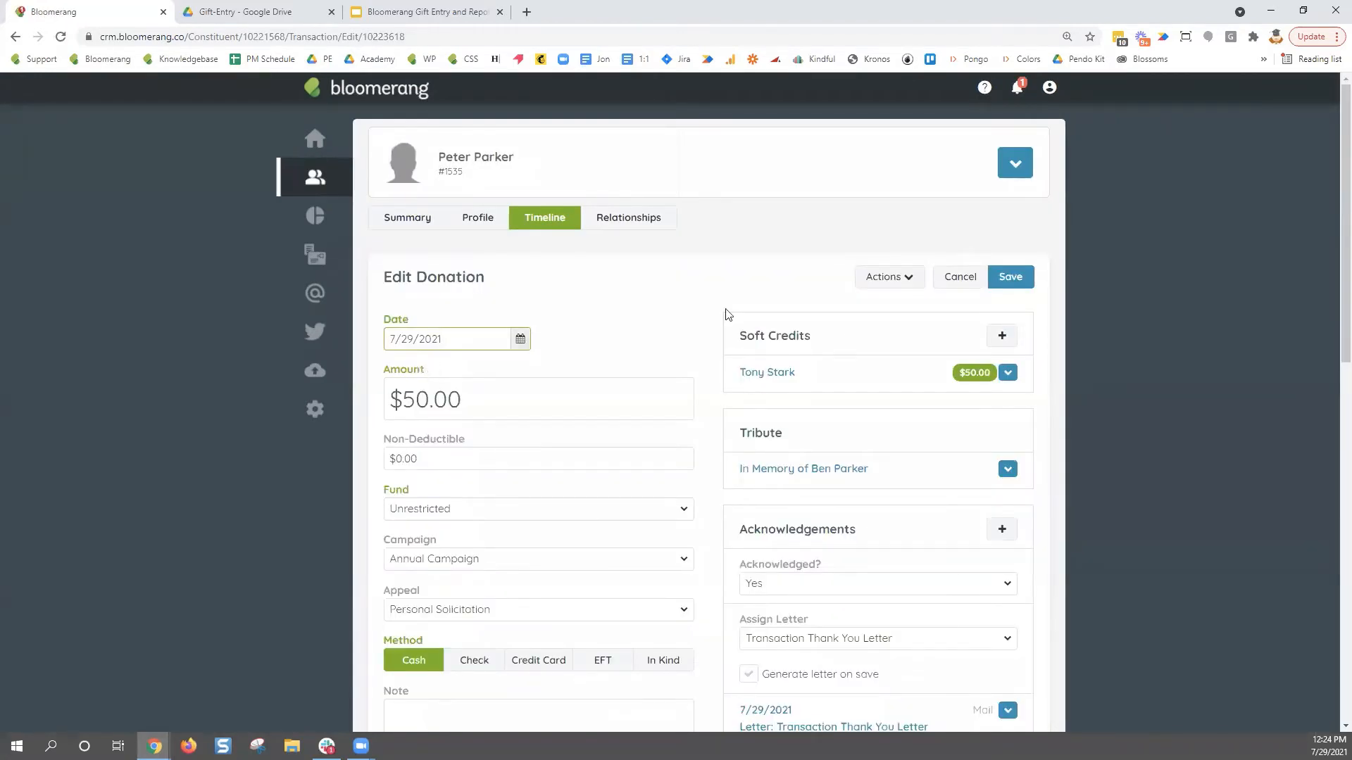
{"action": "left_click", "coordinate": [1022, 171]}
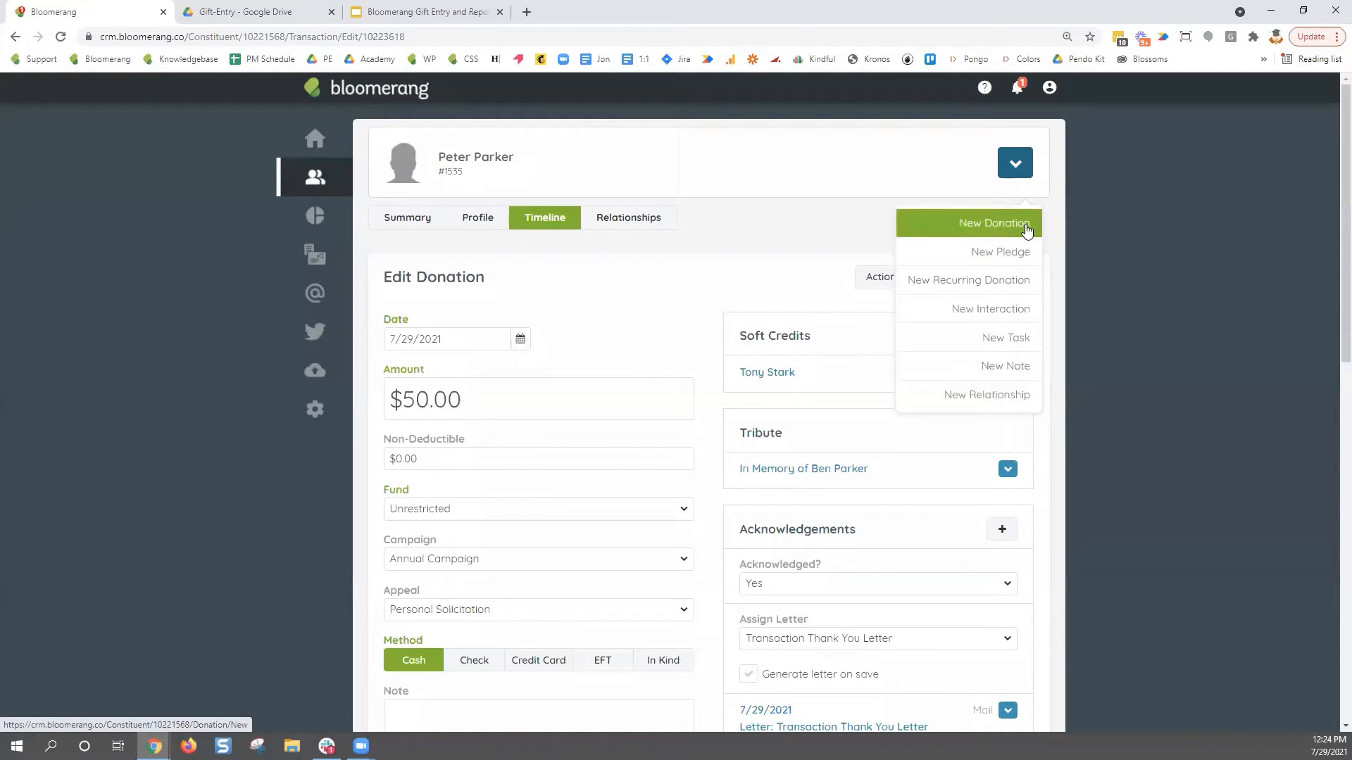
{"action": "left_click", "coordinate": [886, 221]}
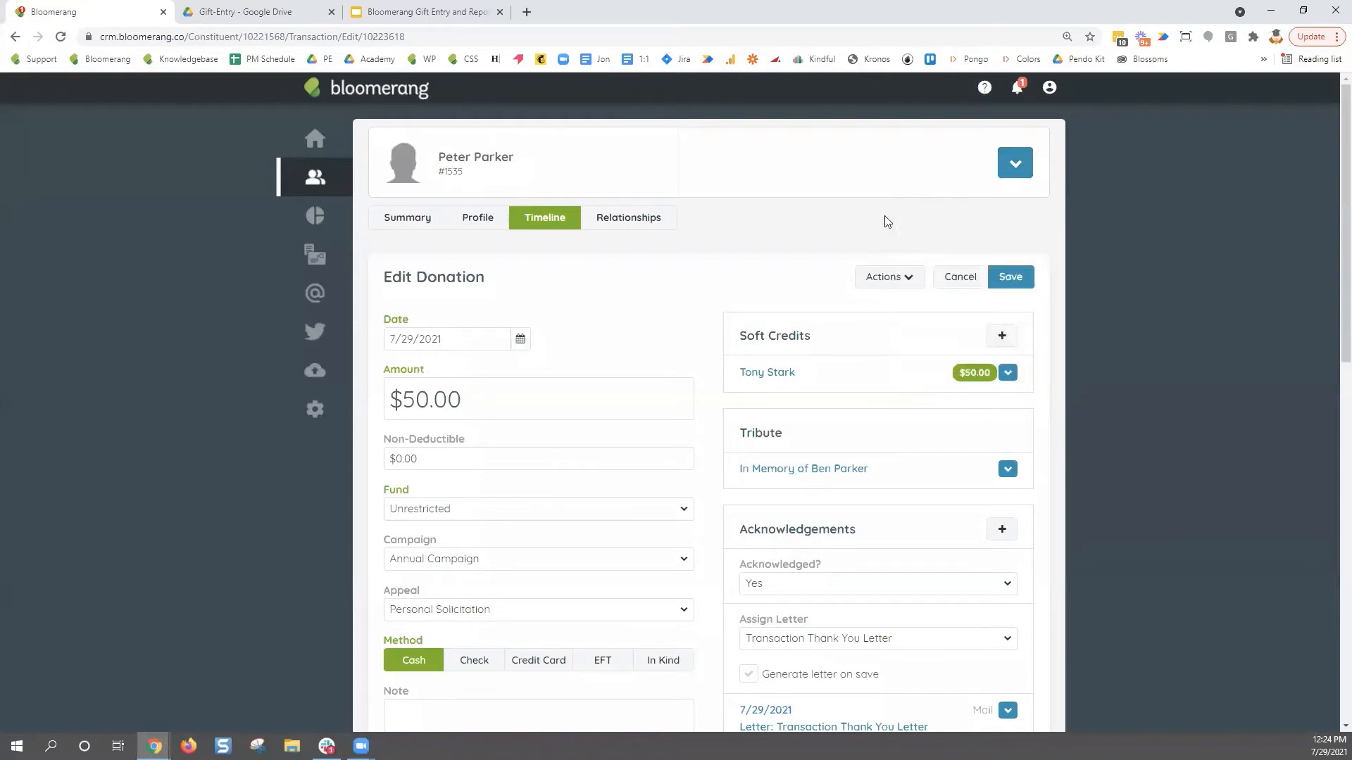
- Review Tony Stark's Edit Soft Credit fund, campaign, appeal and note, then view his Timeline
{"action": "left_click", "coordinate": [768, 373]}
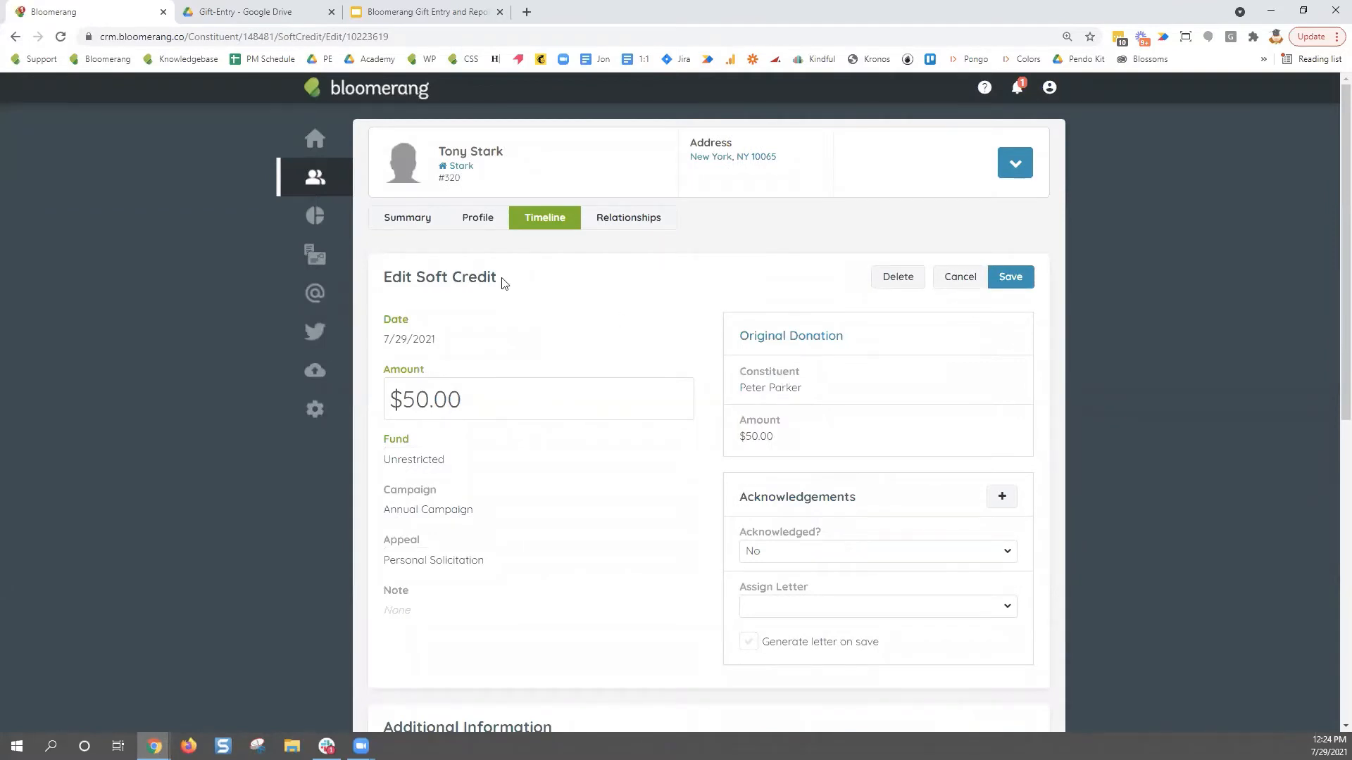
{"action": "left_click_drag", "start_coordinate": [504, 280], "coordinate": [384, 282]}
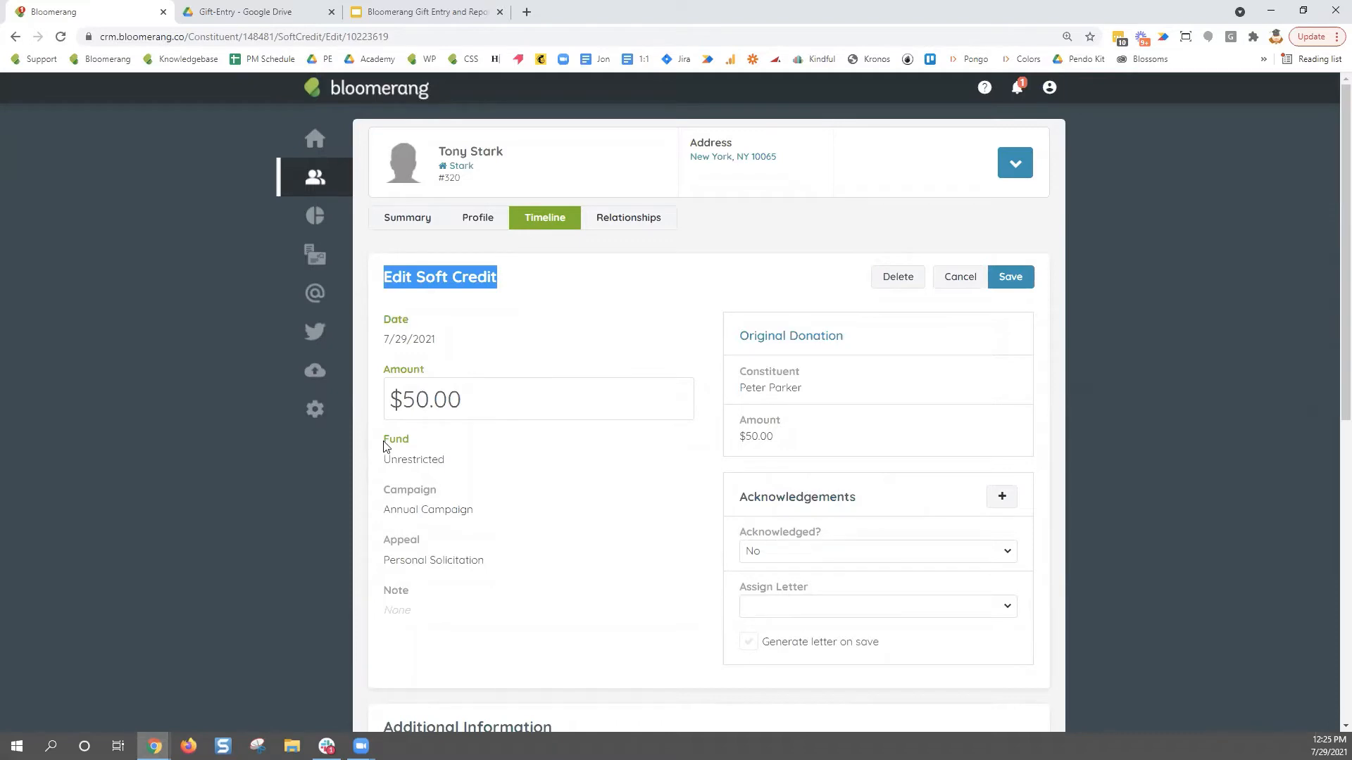
{"action": "left_click_drag", "start_coordinate": [384, 445], "coordinate": [435, 607]}
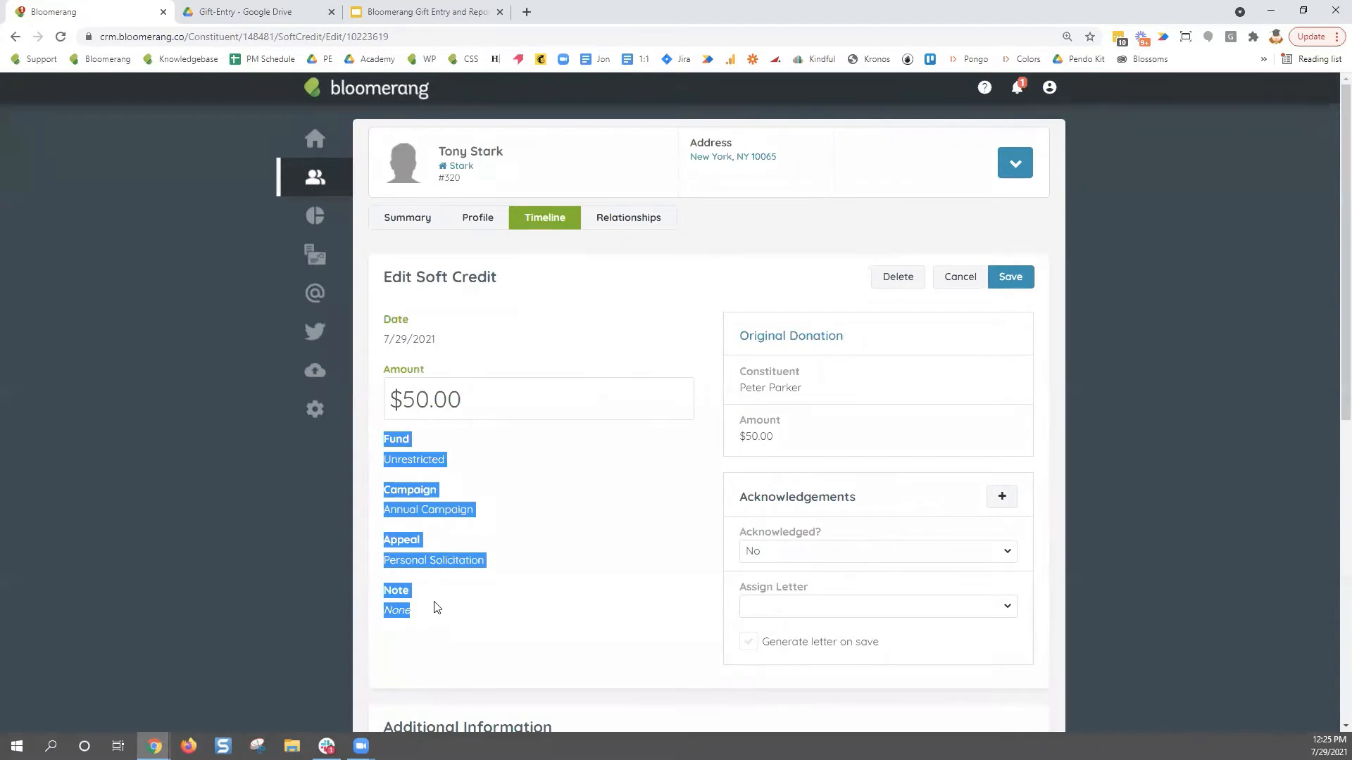
{"action": "left_click", "coordinate": [547, 354]}
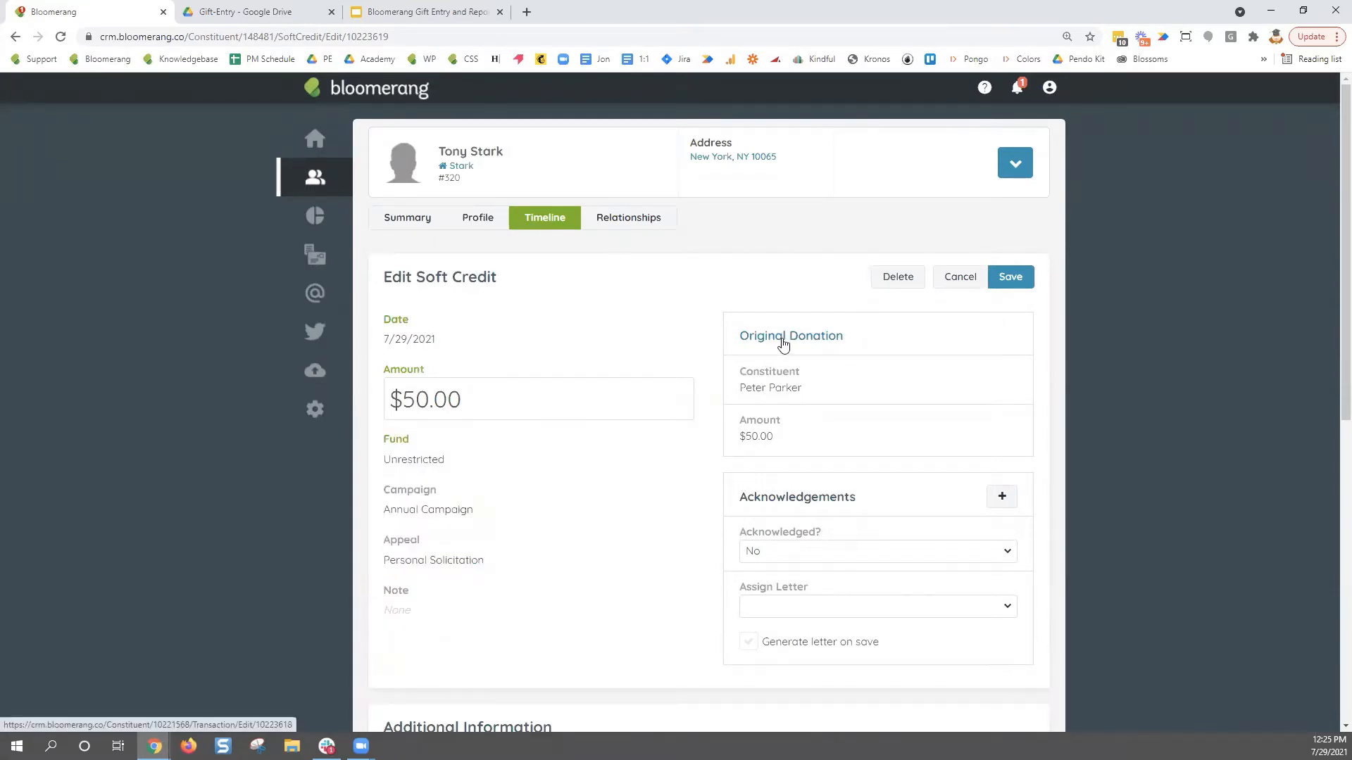
{"action": "left_click", "coordinate": [555, 228]}
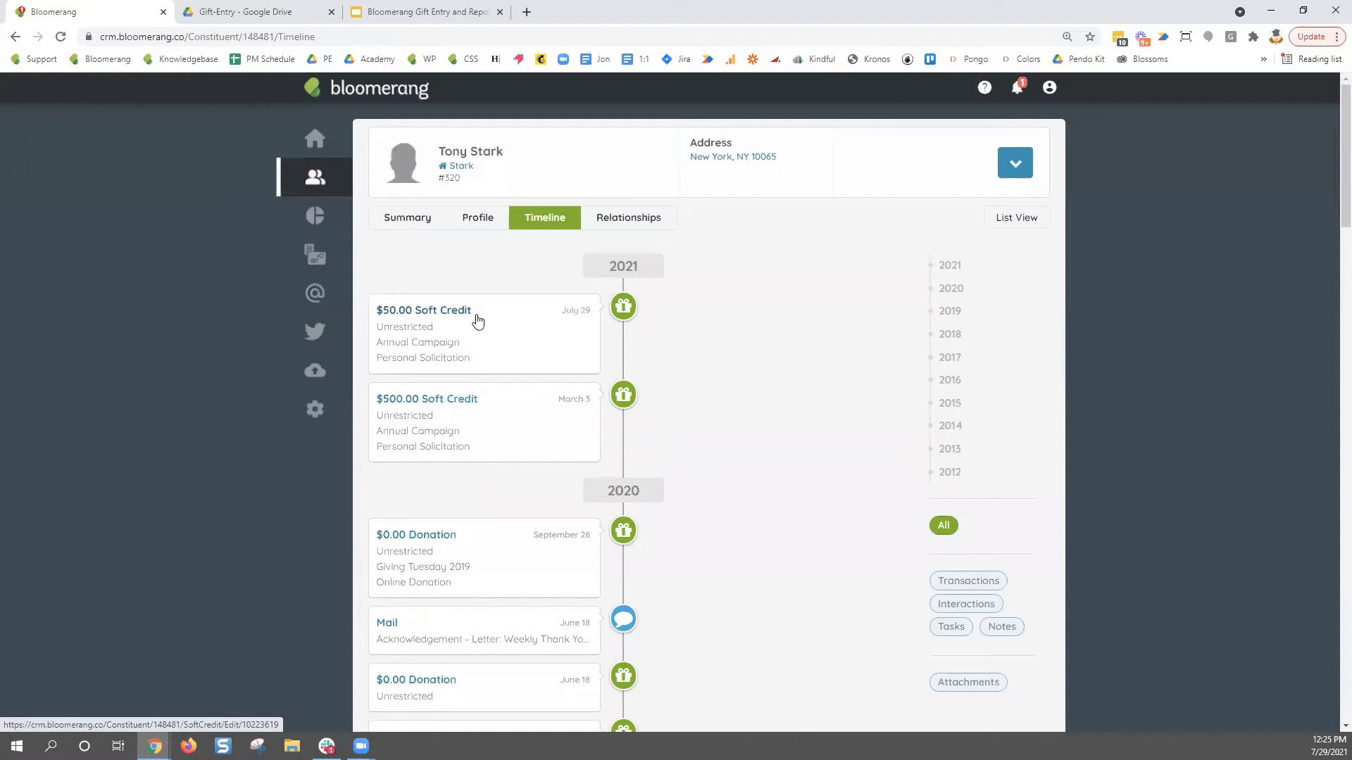
- Reopen Peter Parker from Recent Accounts and view the Mail activity's Transaction Thank You Letter
{"action": "left_click", "coordinate": [318, 180]}
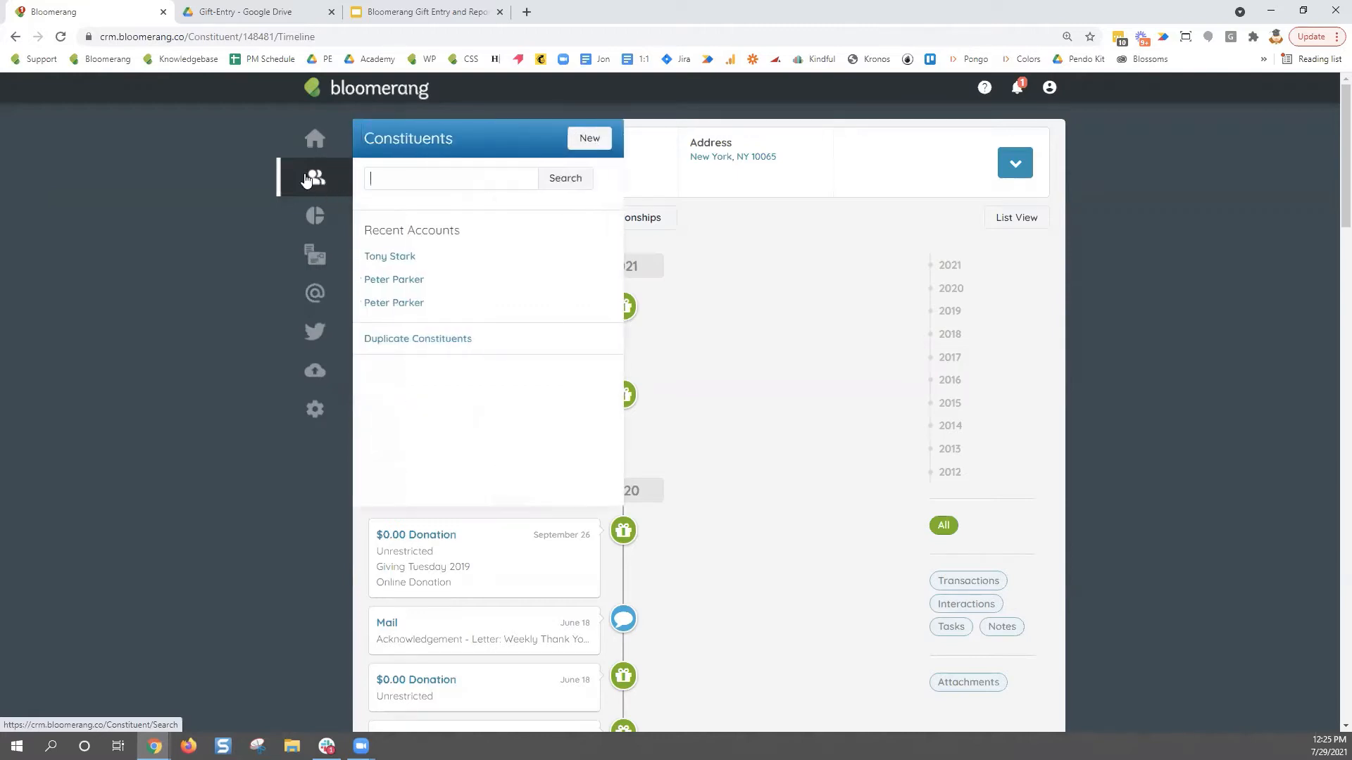
{"action": "left_click", "coordinate": [409, 281]}
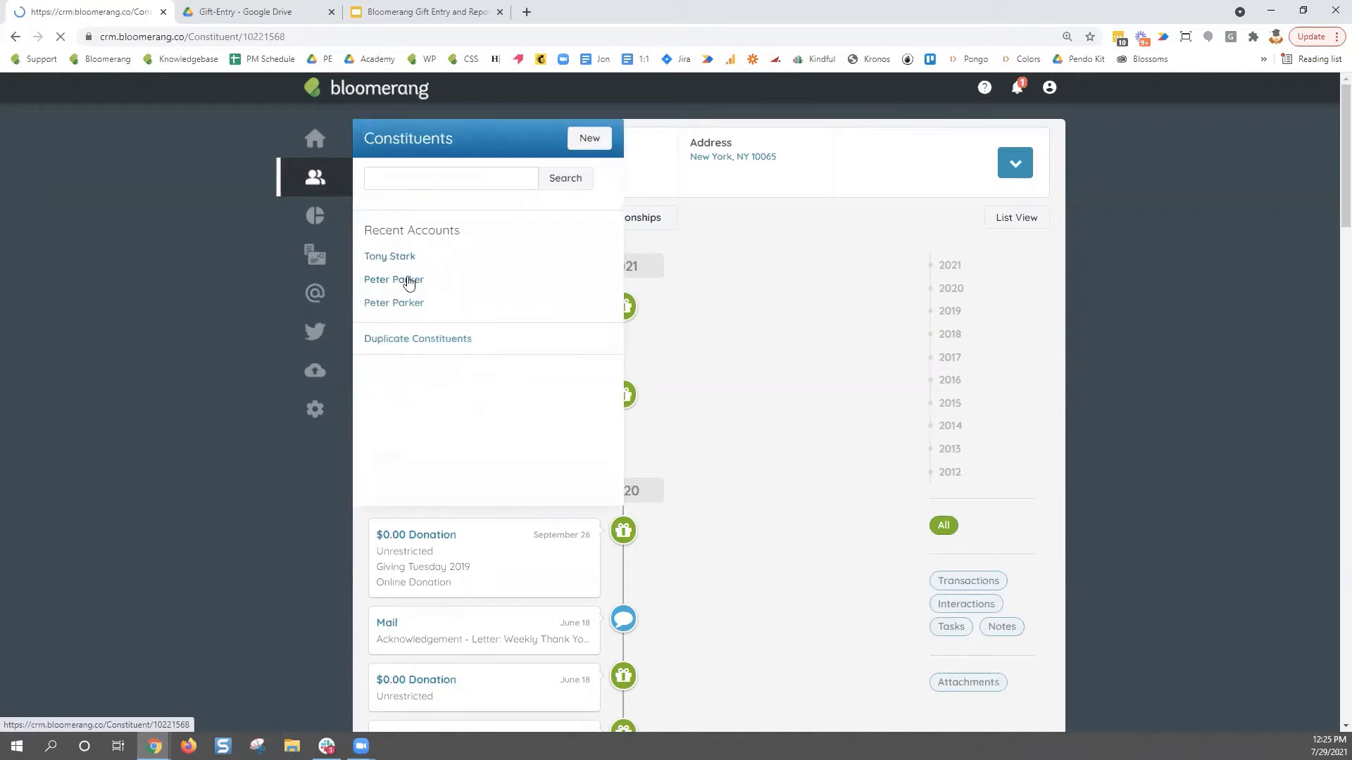
{"action": "scroll", "coordinate": [595, 509], "scroll_direction": "down", "scroll_amount": 1}
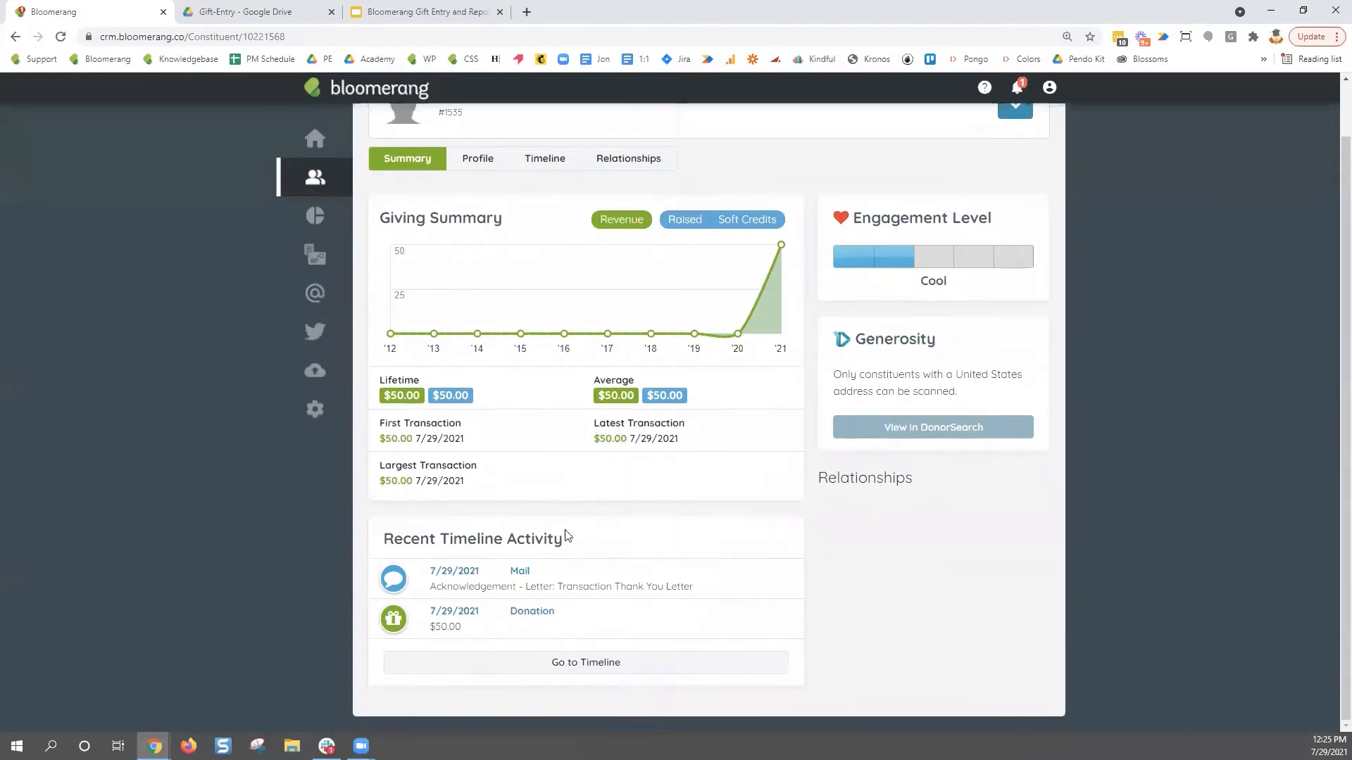
{"action": "left_click", "coordinate": [523, 573]}
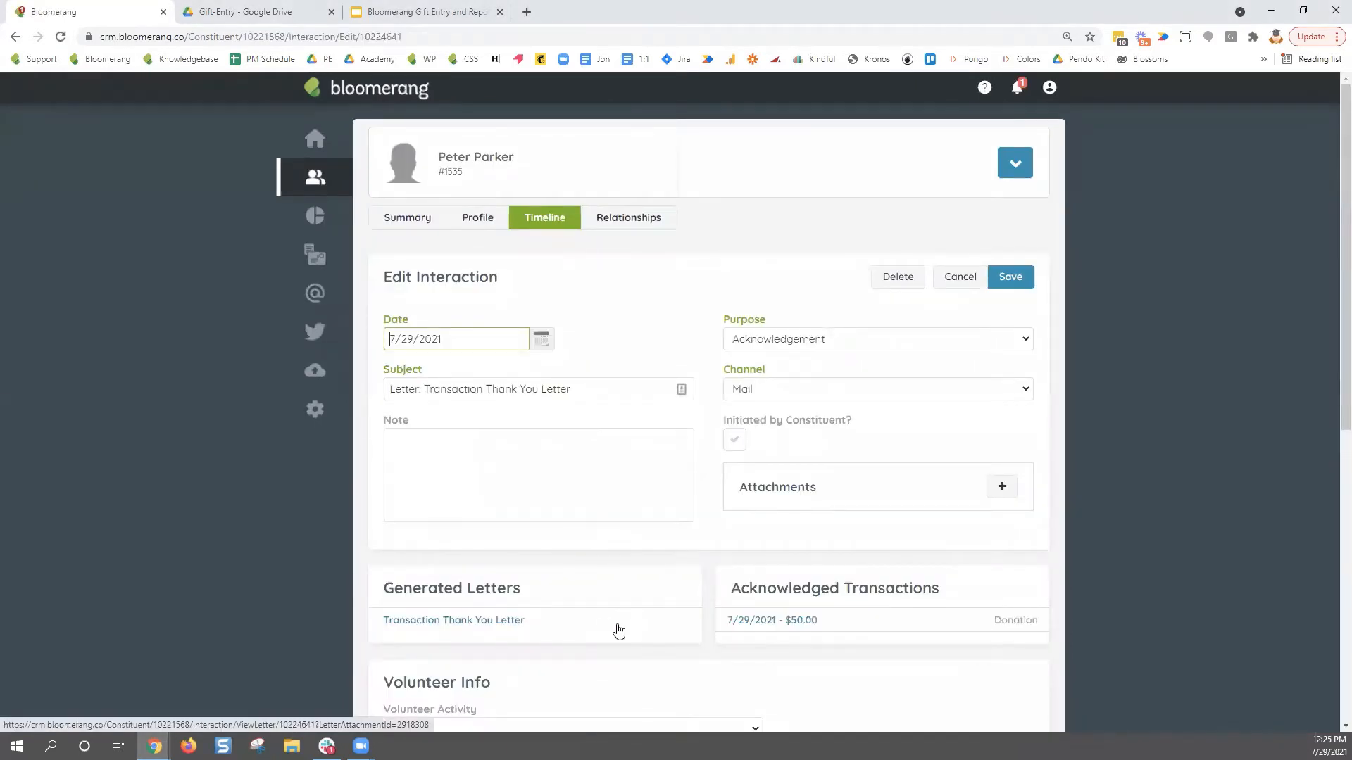
{"action": "scroll", "coordinate": [624, 627], "scroll_direction": "down", "scroll_amount": 2}
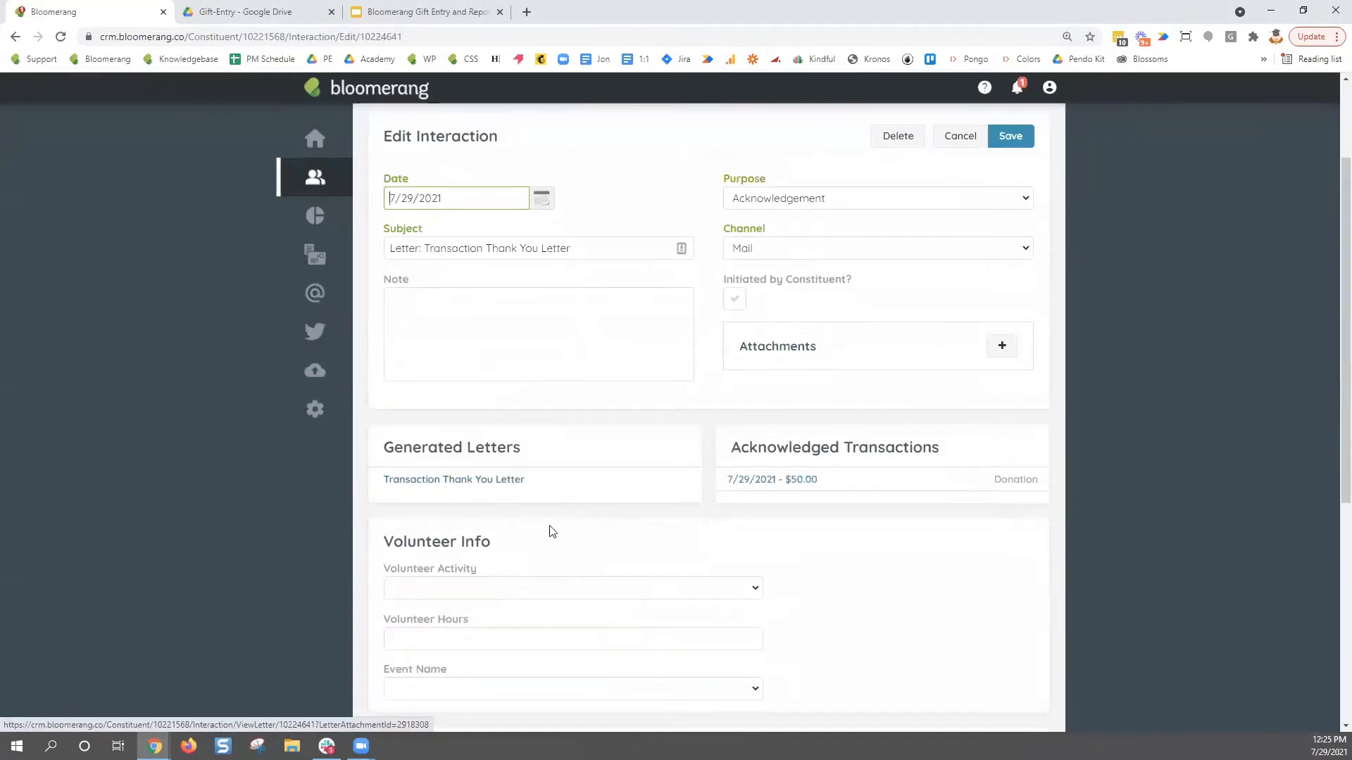
{"action": "left_click", "coordinate": [503, 484]}
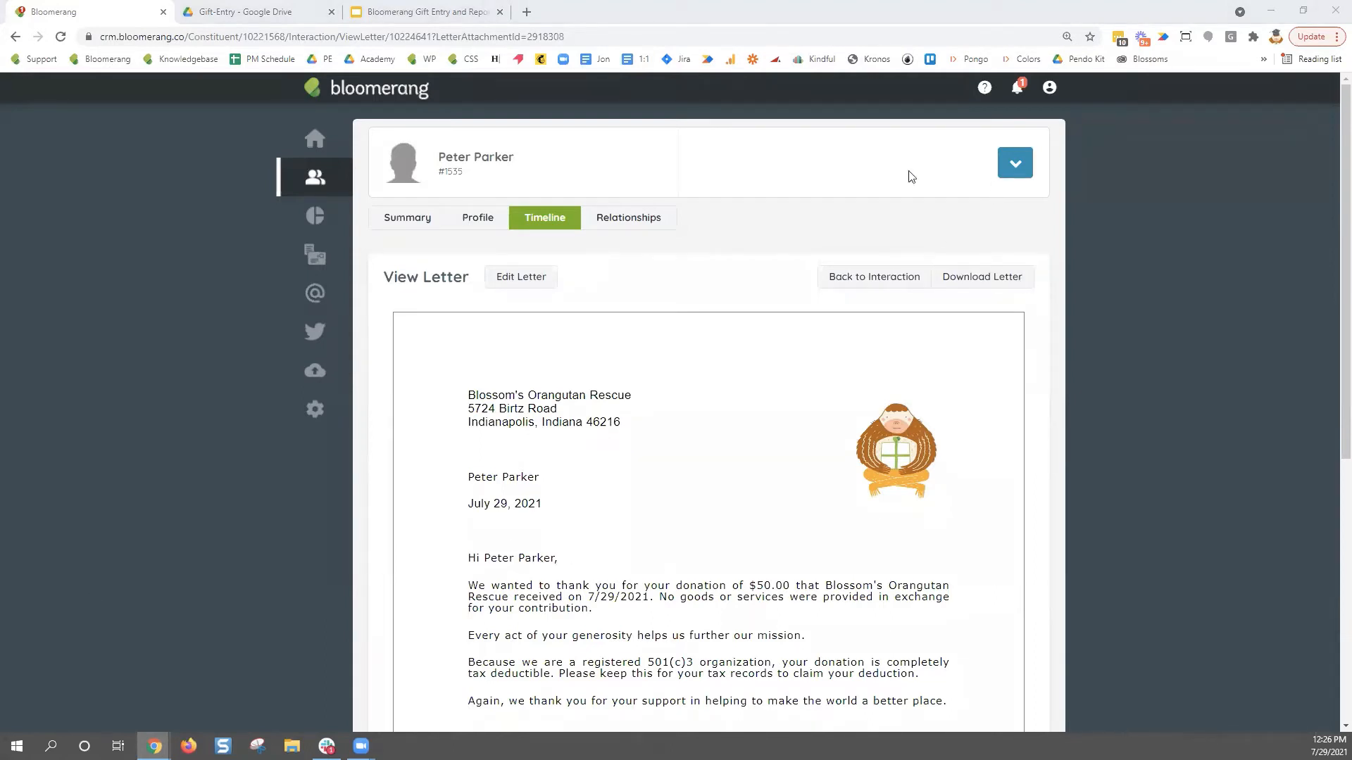
- Return to Peter Parker's summary, then present the Gift Entry and Reporting Foundations slide deck
{"action": "left_click", "coordinate": [421, 220]}
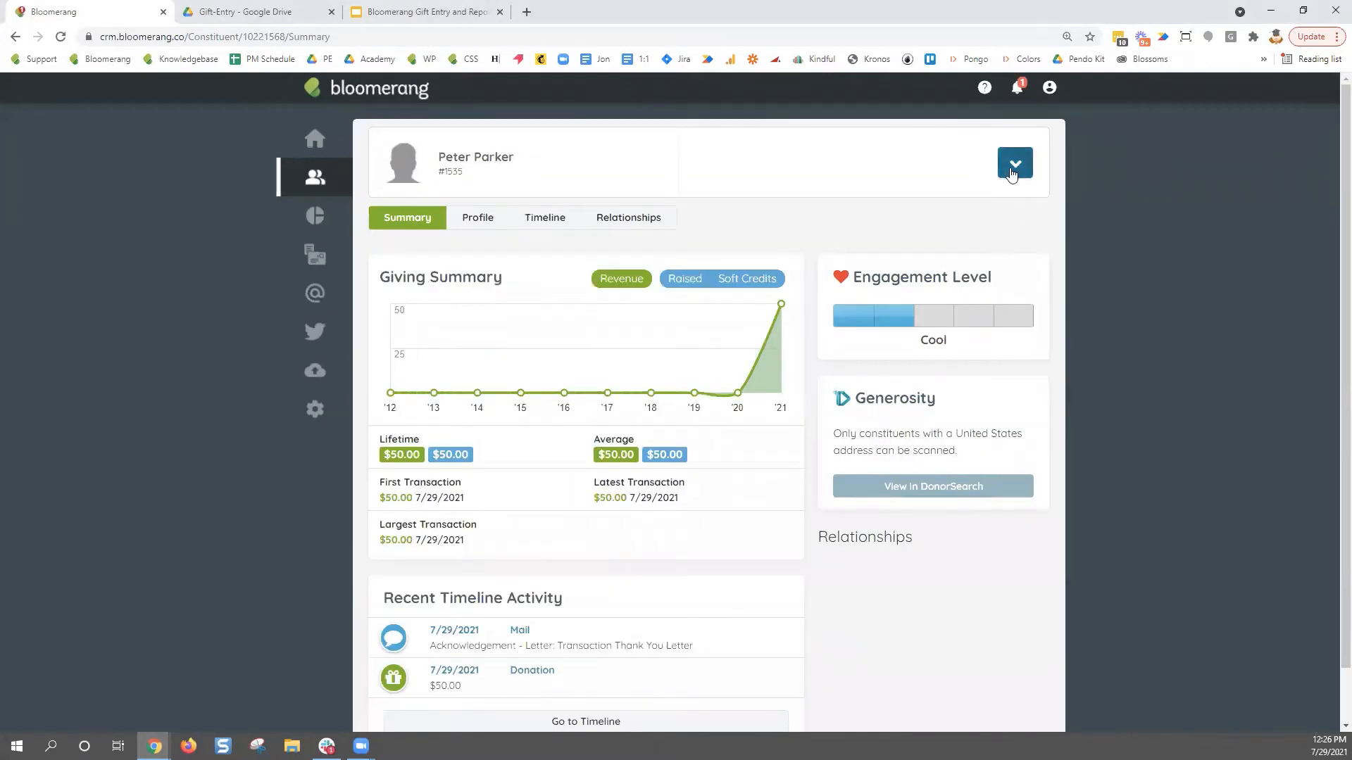
{"action": "left_click", "coordinate": [1012, 174]}
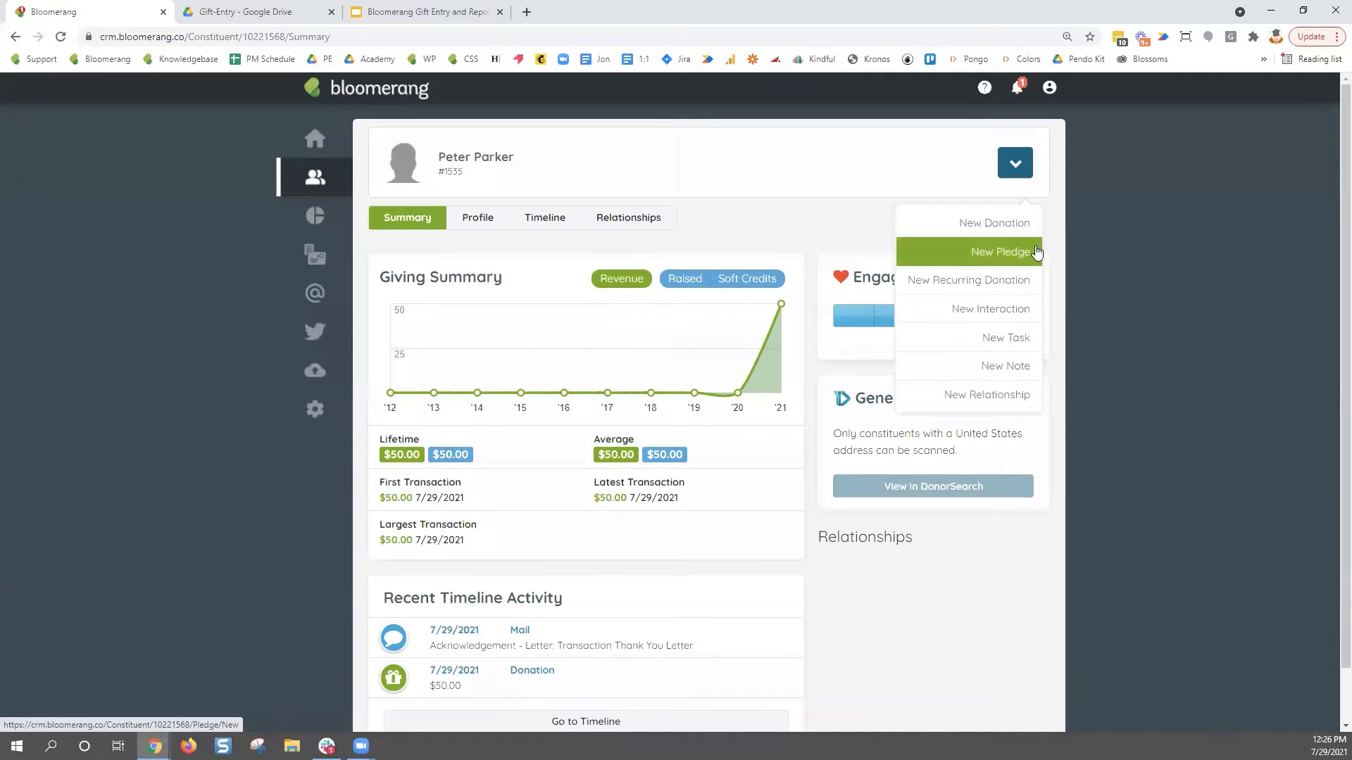
{"action": "left_click", "coordinate": [1116, 278]}
{"action": "left_click", "coordinate": [430, 13]}
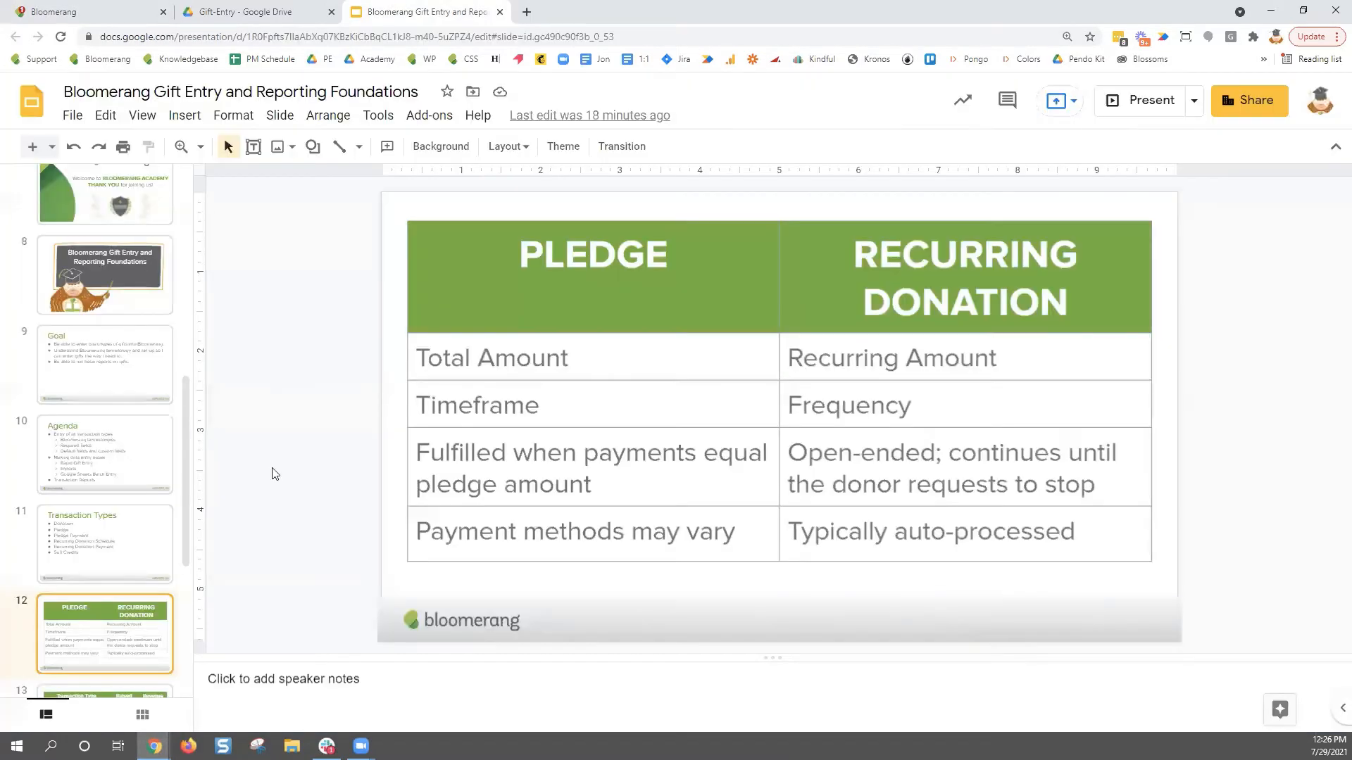
{"action": "left_click", "coordinate": [1112, 103]}
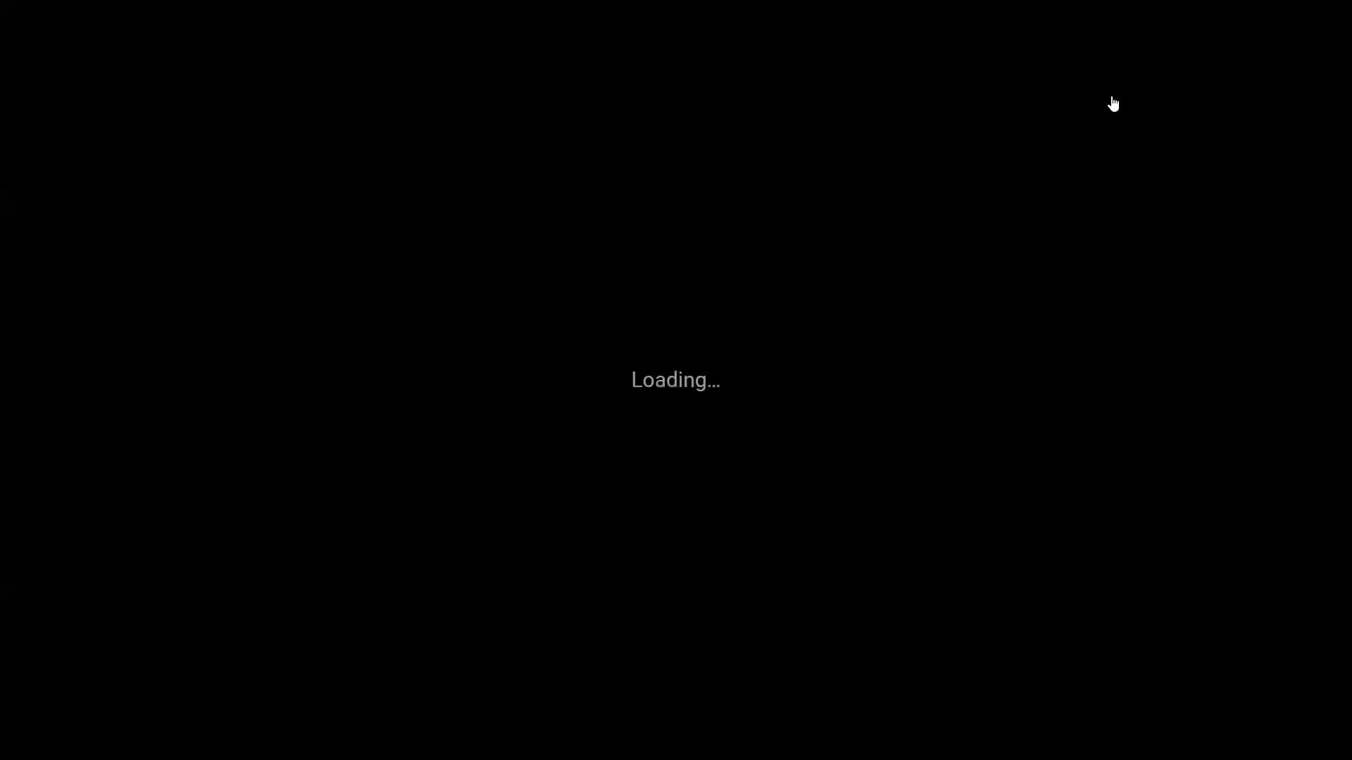
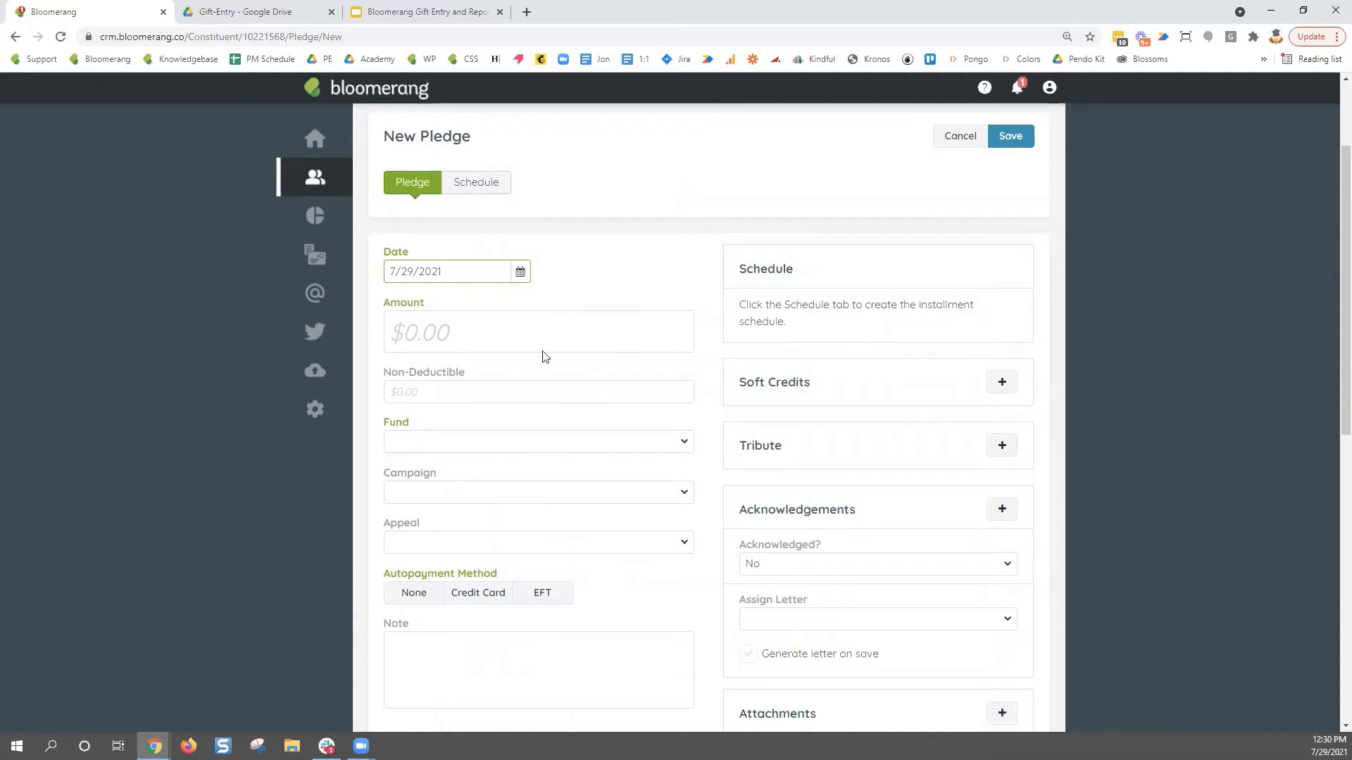
- Enter a $1,000.00 pledge to Unrestricted fund, Annual Campaign, Crisis Email appeal
{"action": "left_click", "coordinate": [550, 333]}
{"action": "type", "text": "1,00"}
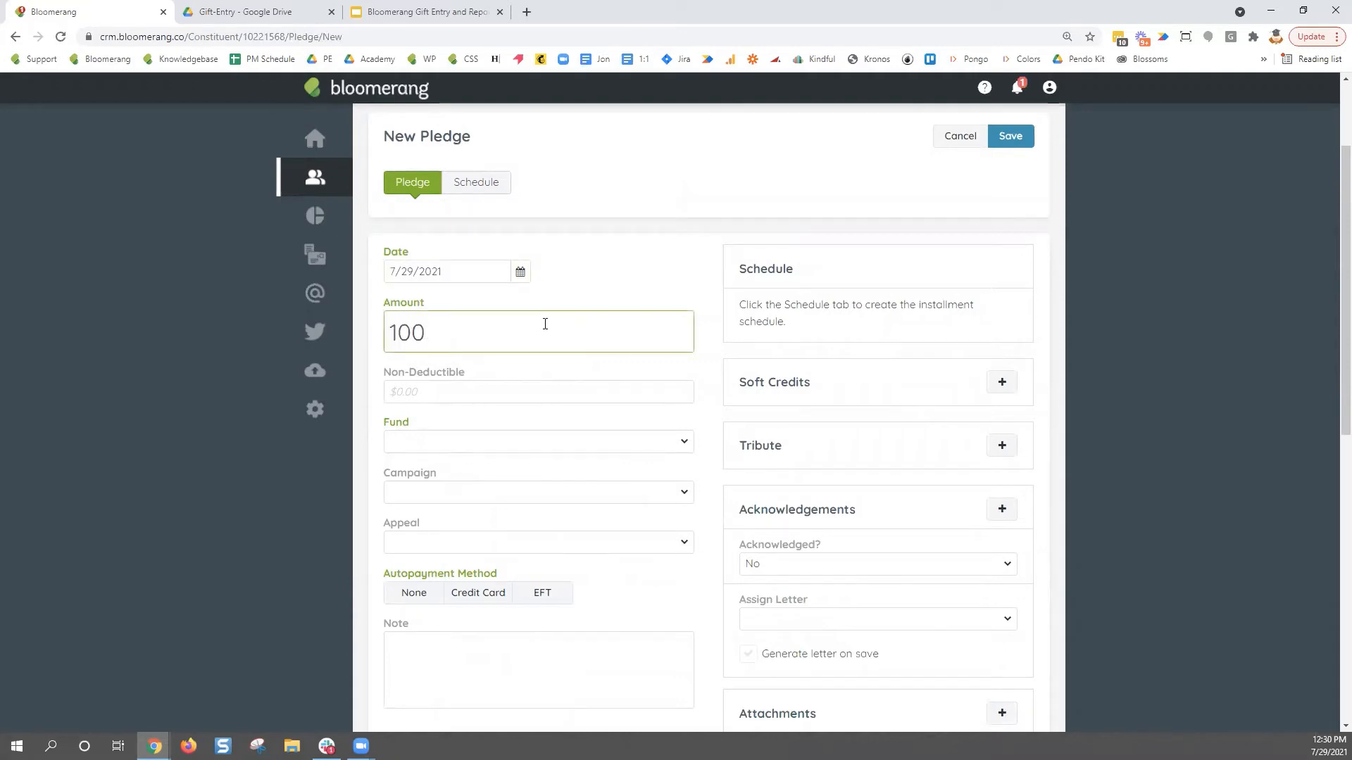
{"action": "type", "text": "0"}
{"action": "key", "text": "Tab"}
{"action": "left_click", "coordinate": [684, 442]}
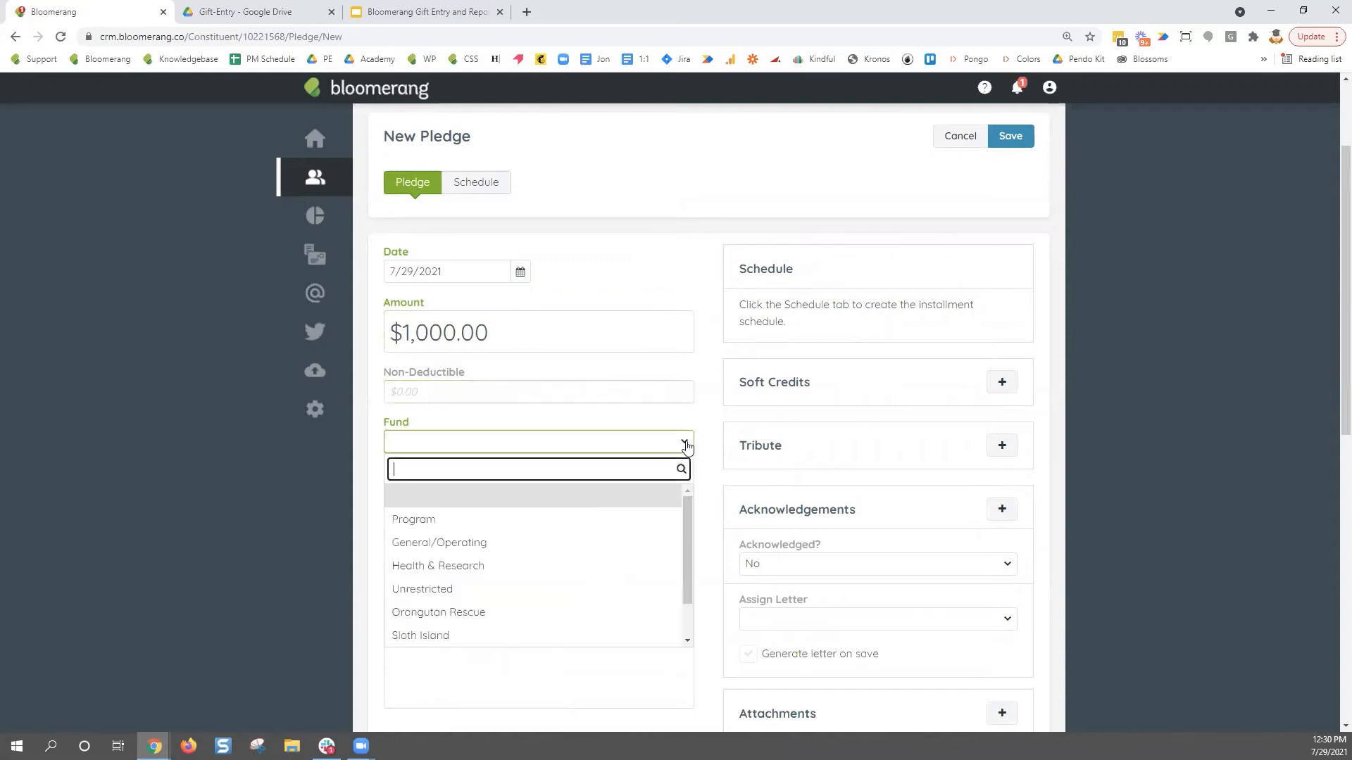
{"action": "left_click", "coordinate": [610, 598]}
{"action": "left_click", "coordinate": [441, 501]}
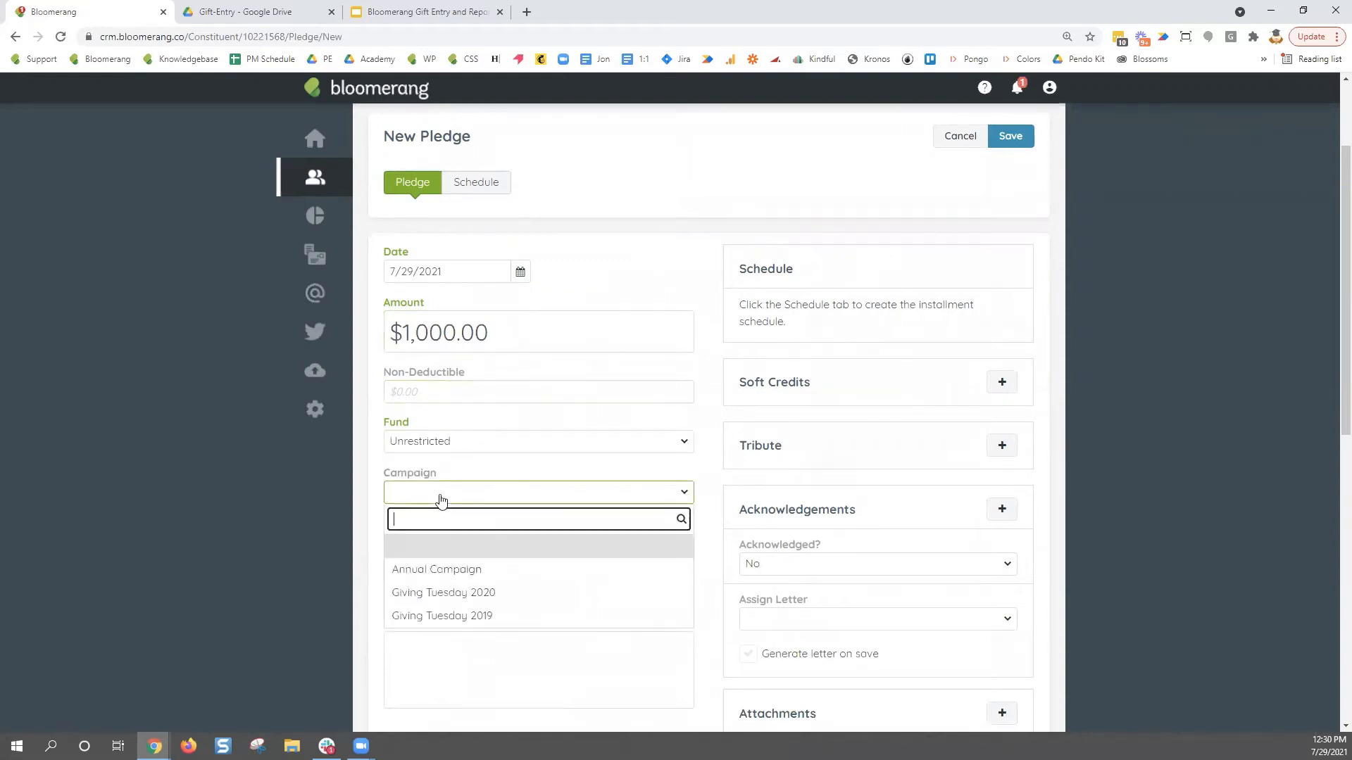
{"action": "left_click", "coordinate": [451, 574]}
{"action": "left_click", "coordinate": [458, 546]}
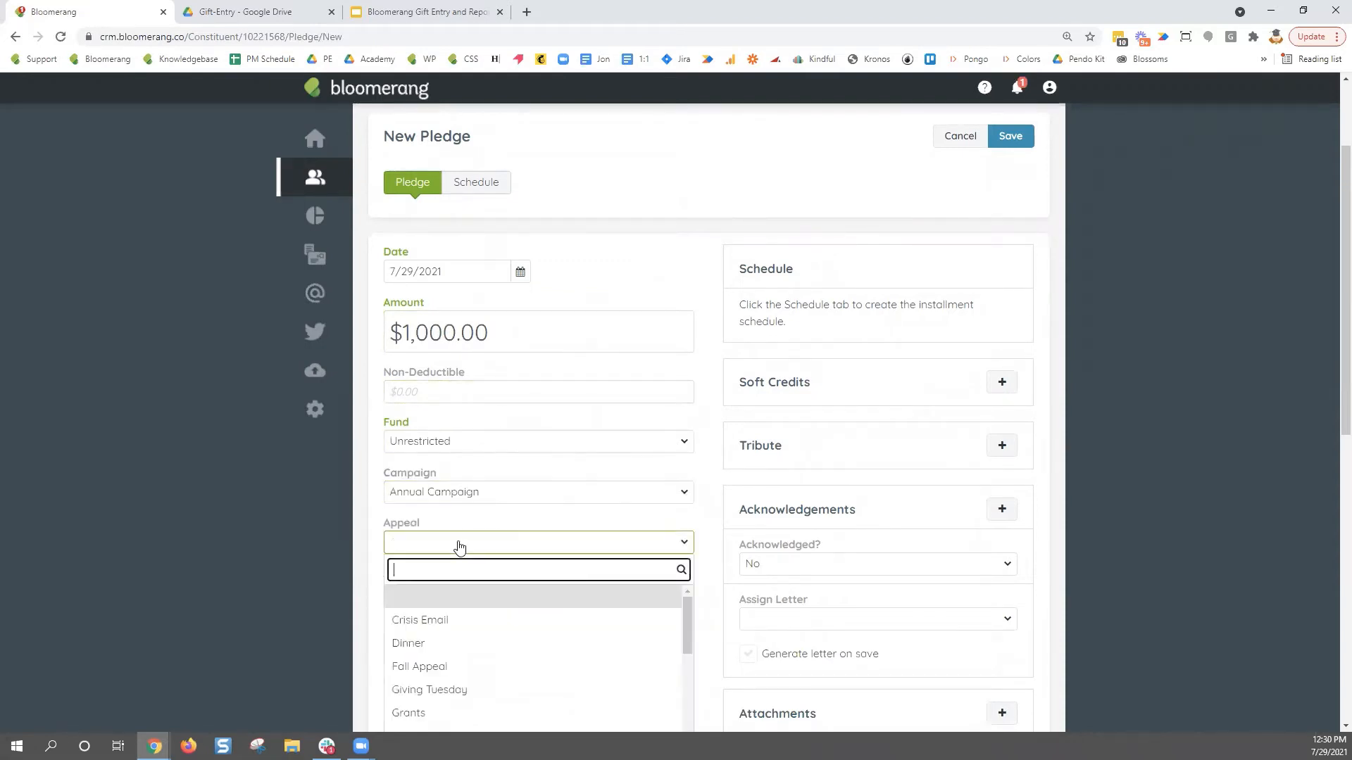
{"action": "scroll", "coordinate": [534, 660], "scroll_direction": "down", "scroll_amount": 1}
{"action": "scroll", "coordinate": [534, 660], "scroll_direction": "down", "scroll_amount": 3}
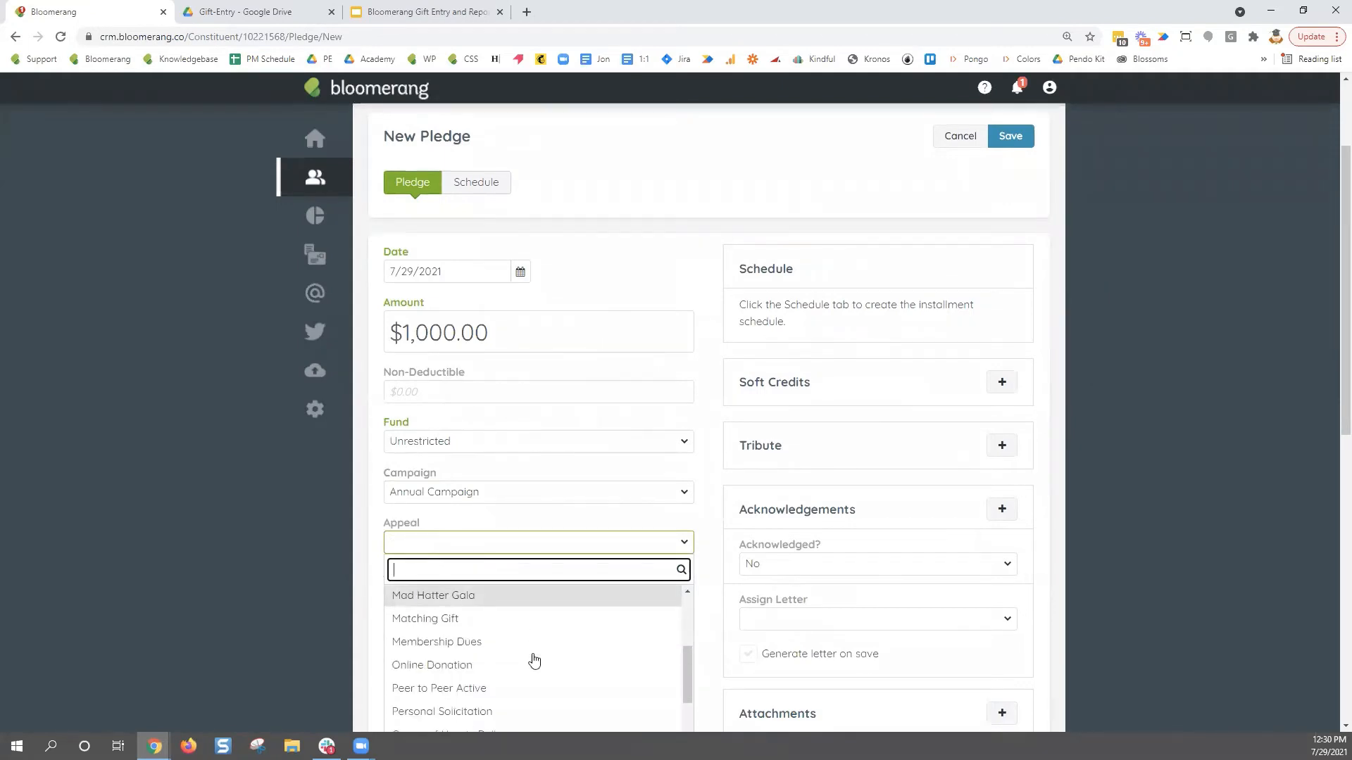
{"action": "scroll", "coordinate": [521, 655], "scroll_direction": "up", "scroll_amount": 4}
{"action": "left_click", "coordinate": [507, 622]}
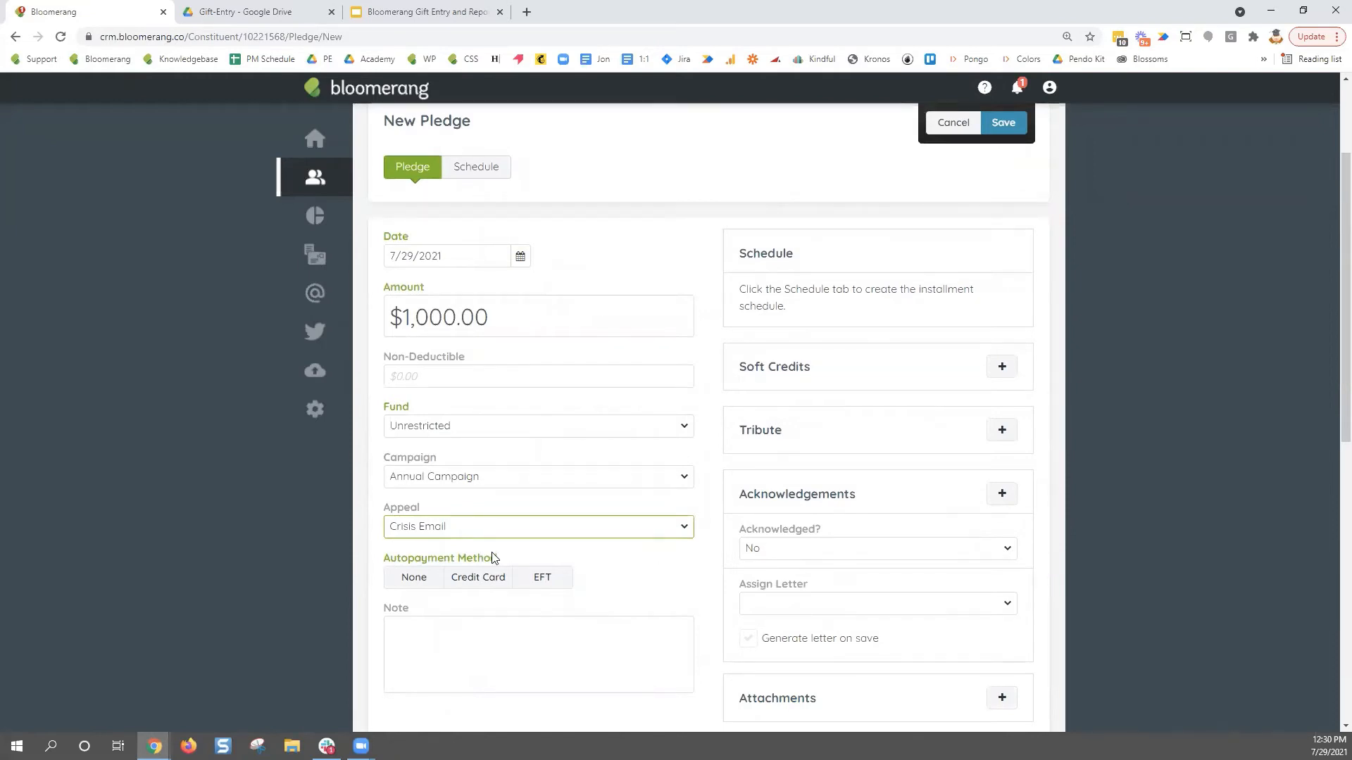
- Set the pledge's autopayment to None and show its installment schedule settings
{"action": "left_click_drag", "start_coordinate": [499, 559], "coordinate": [387, 567]}
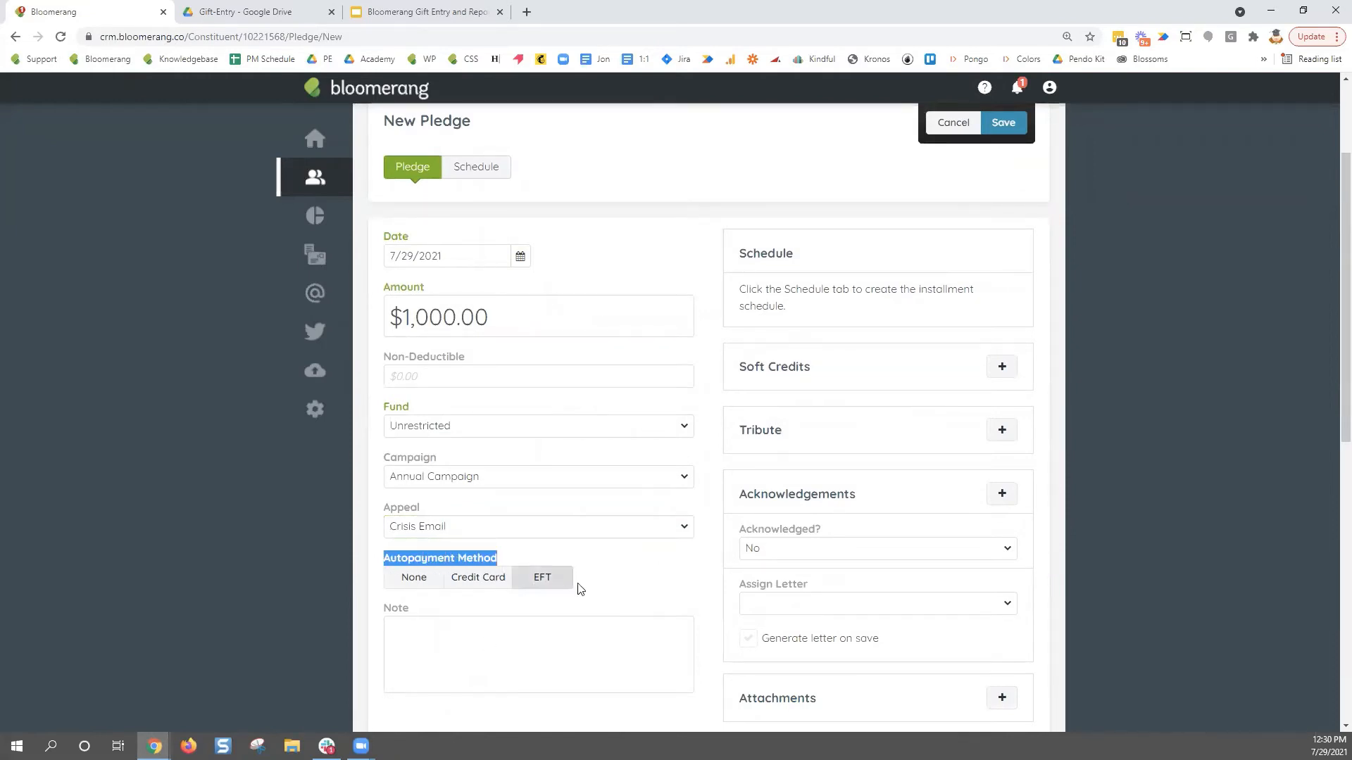
{"action": "left_click", "coordinate": [614, 588]}
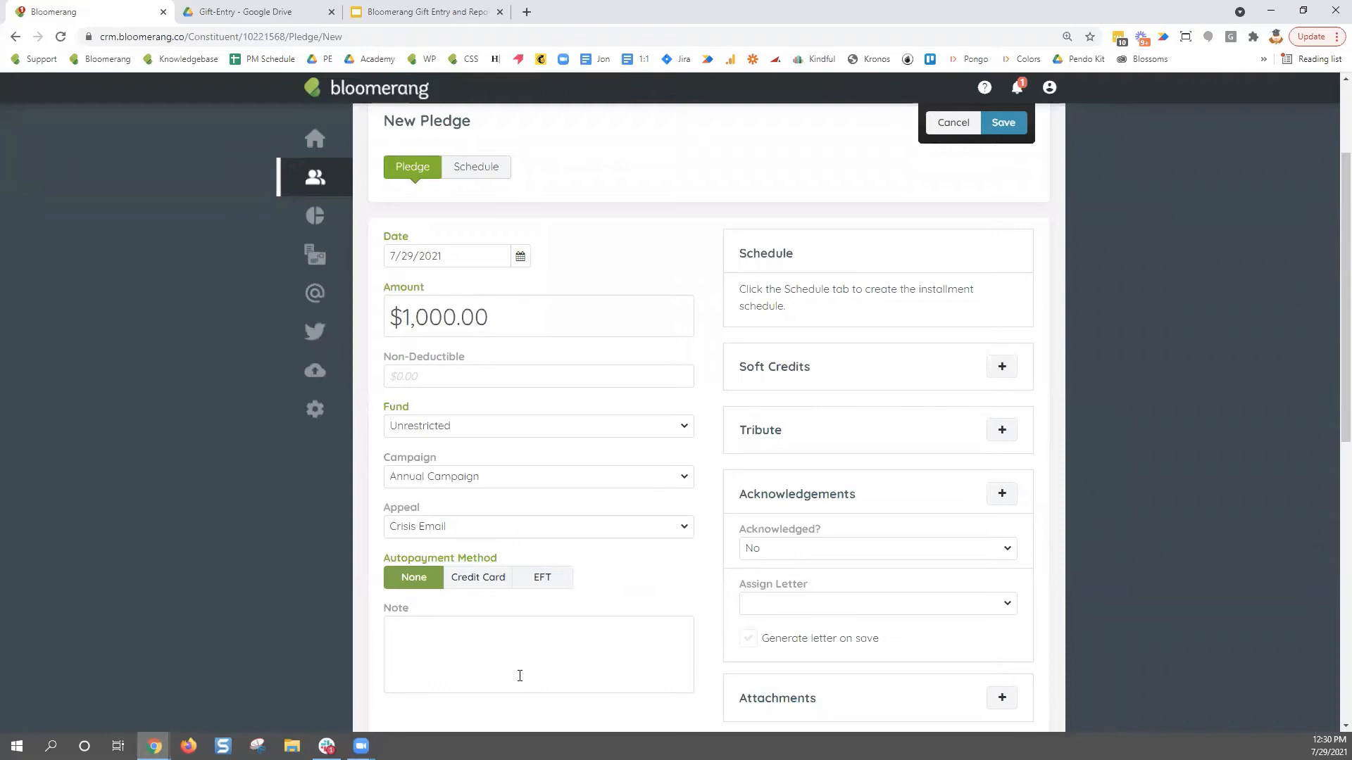
{"action": "left_click", "coordinate": [489, 589]}
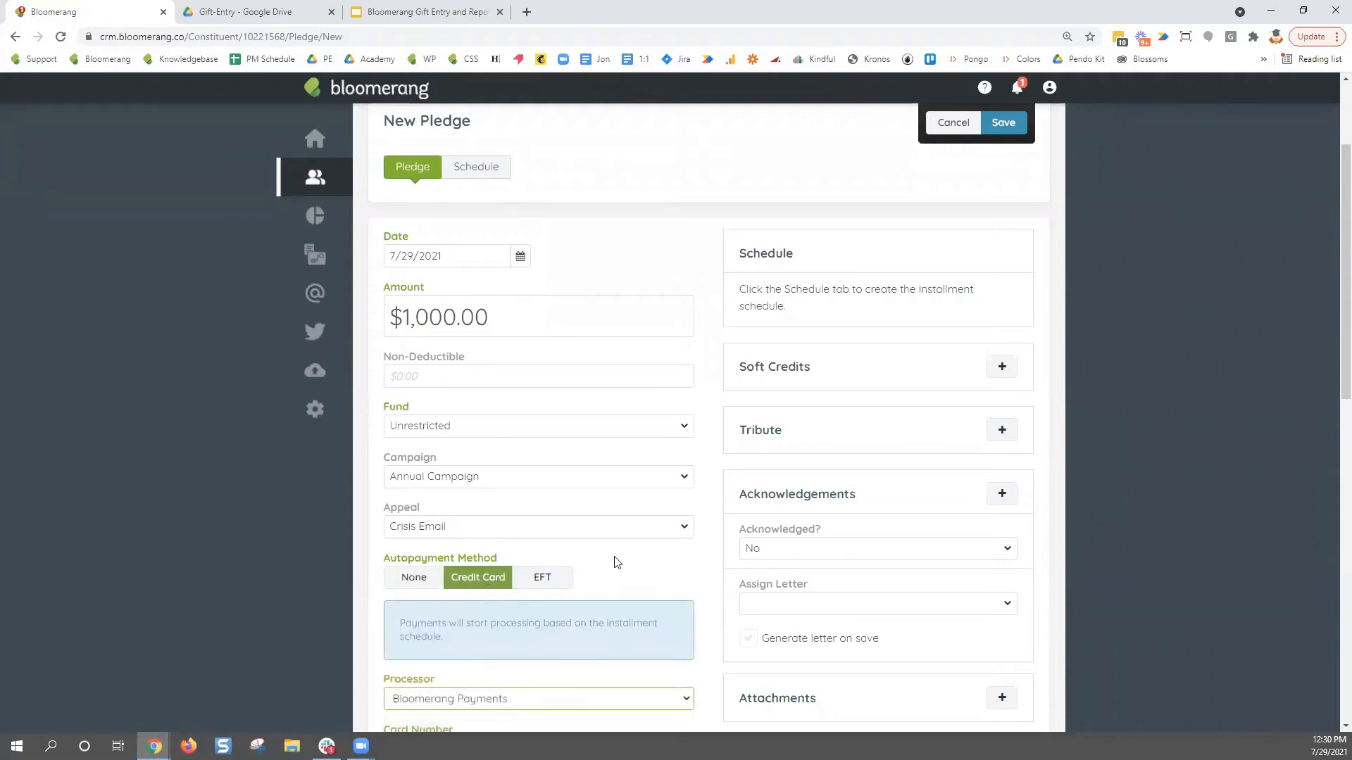
{"action": "scroll", "coordinate": [612, 561], "scroll_direction": "down", "scroll_amount": 3}
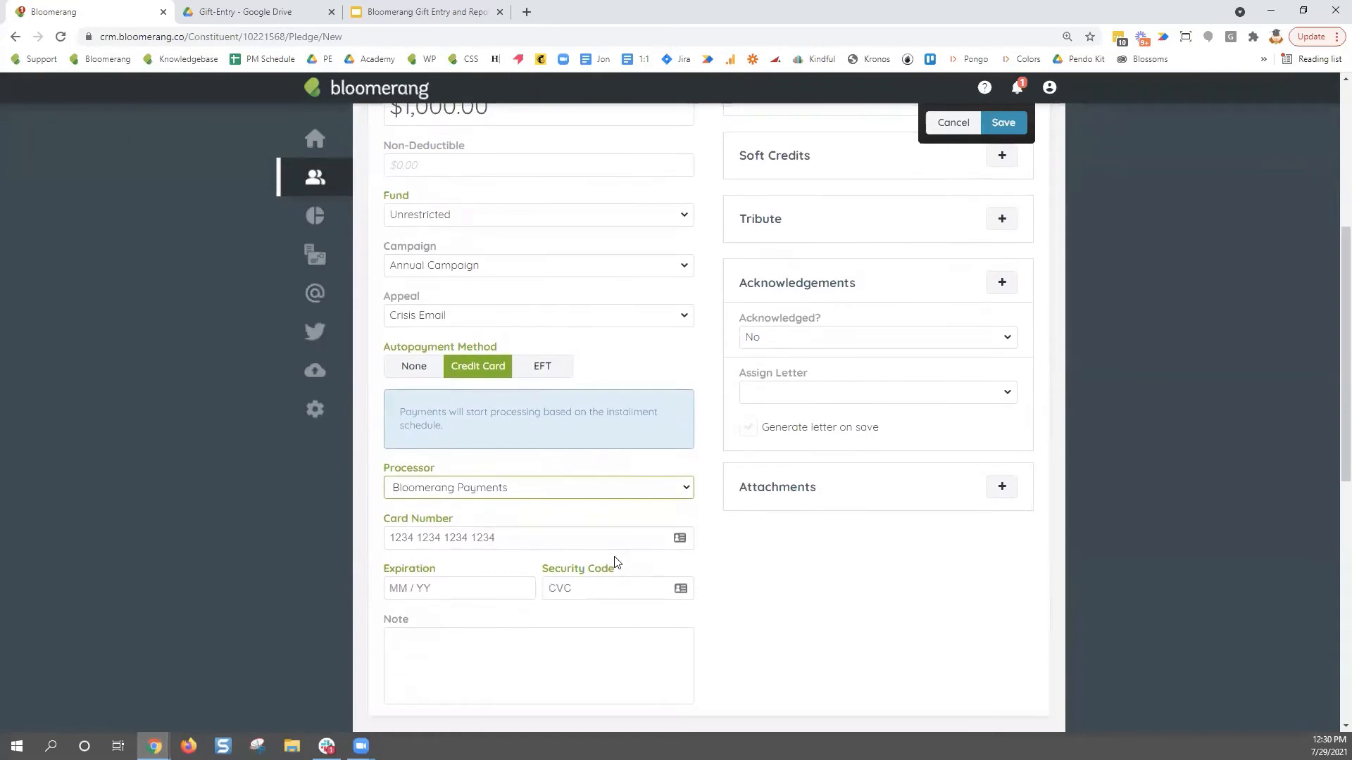
{"action": "left_click", "coordinate": [555, 370]}
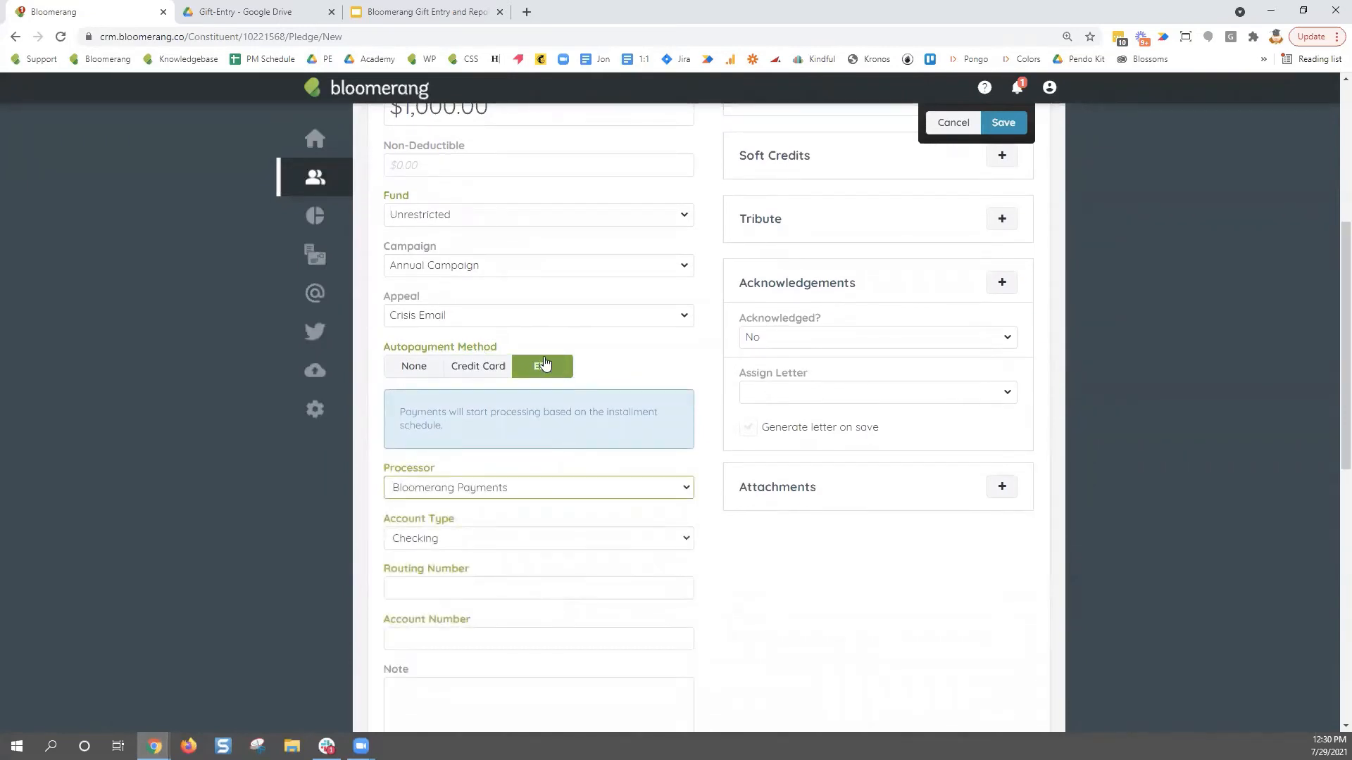
{"action": "left_click", "coordinate": [413, 367]}
{"action": "scroll", "coordinate": [635, 558], "scroll_direction": "up", "scroll_amount": 4}
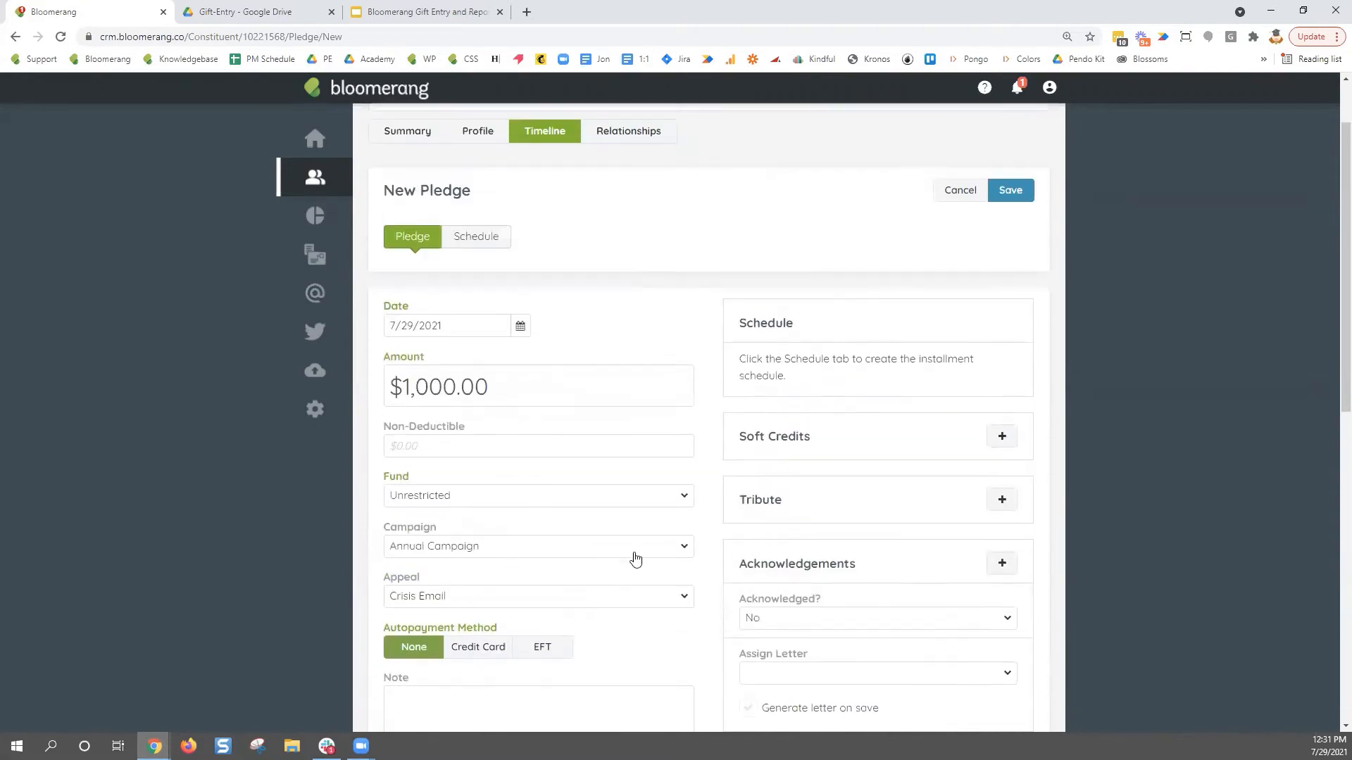
{"action": "left_click", "coordinate": [482, 244]}
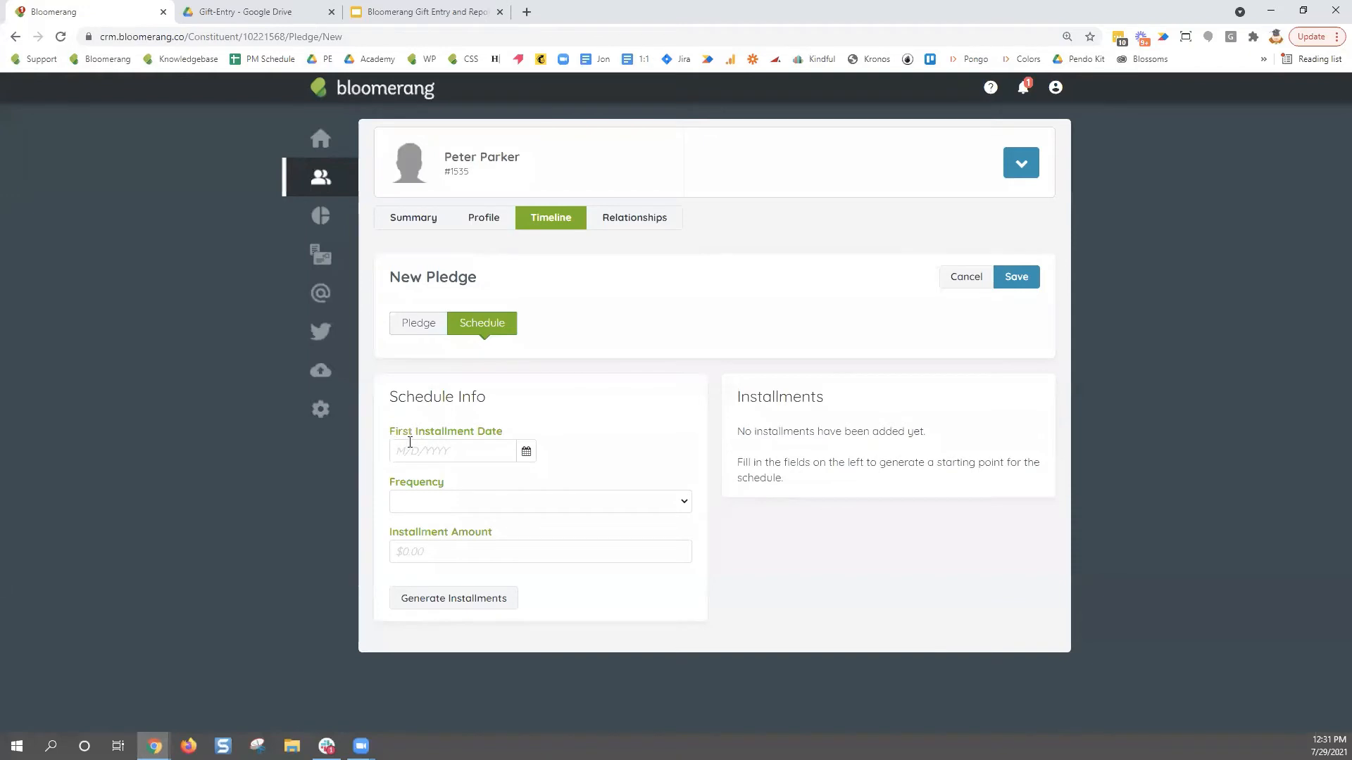
- Set the first installment date to 12/30/2021
{"action": "left_click", "coordinate": [528, 454]}
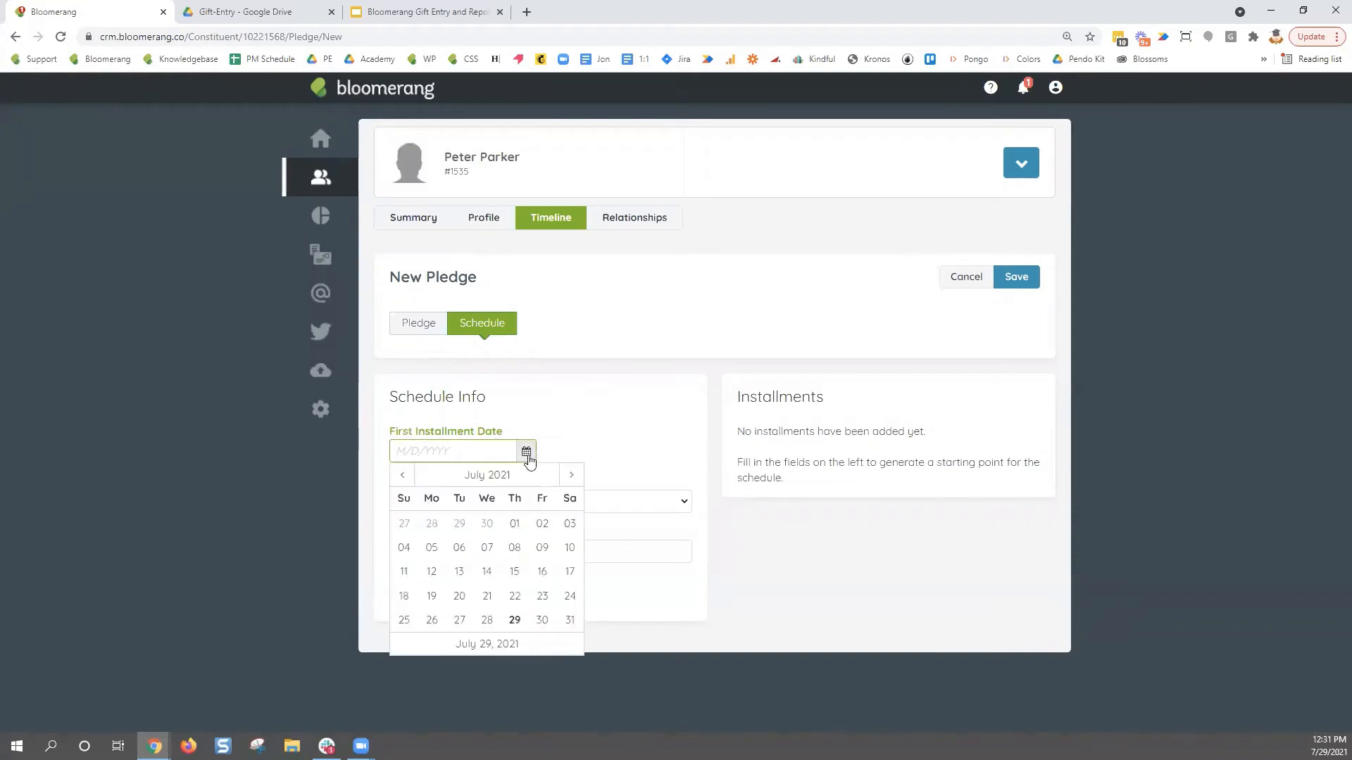
{"action": "left_click", "coordinate": [567, 477]}
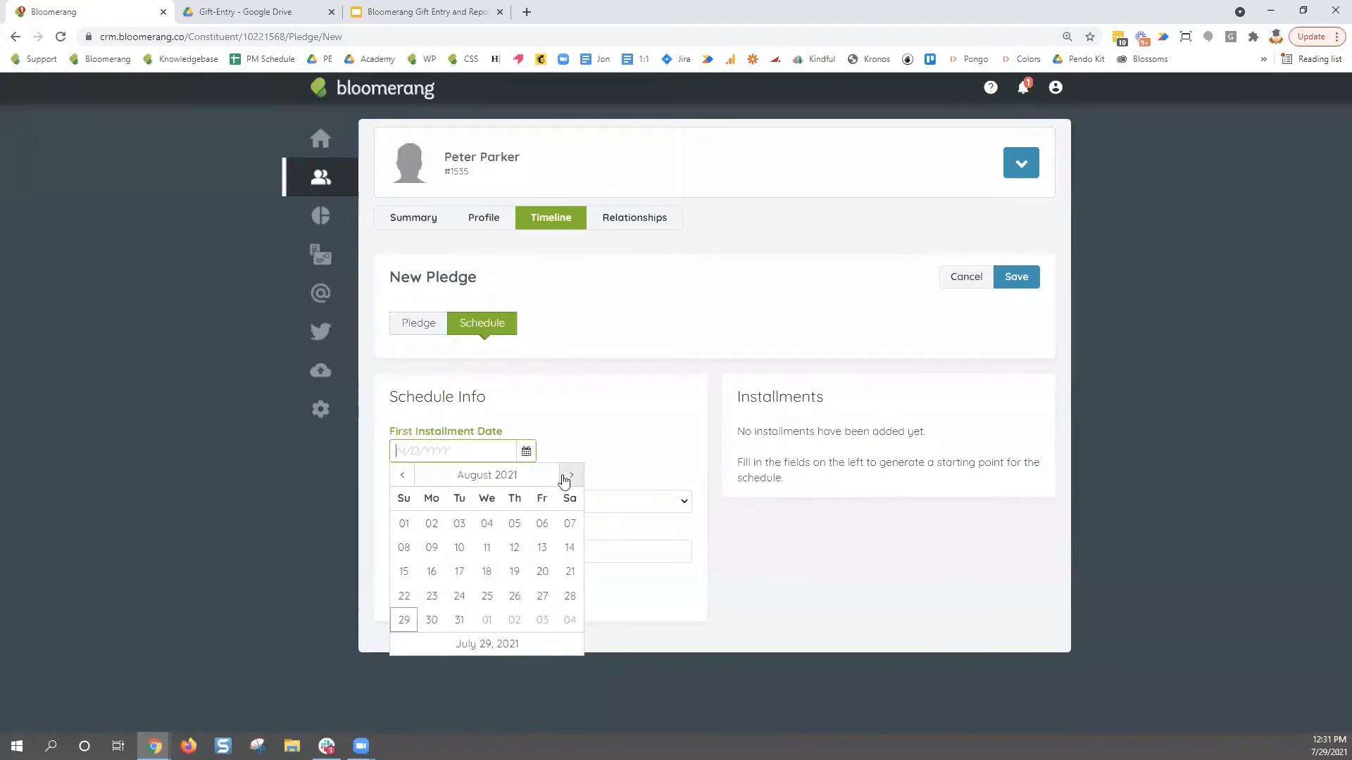
{"action": "left_click", "coordinate": [567, 476]}
{"action": "left_click", "coordinate": [569, 477]}
{"action": "left_click", "coordinate": [570, 479]}
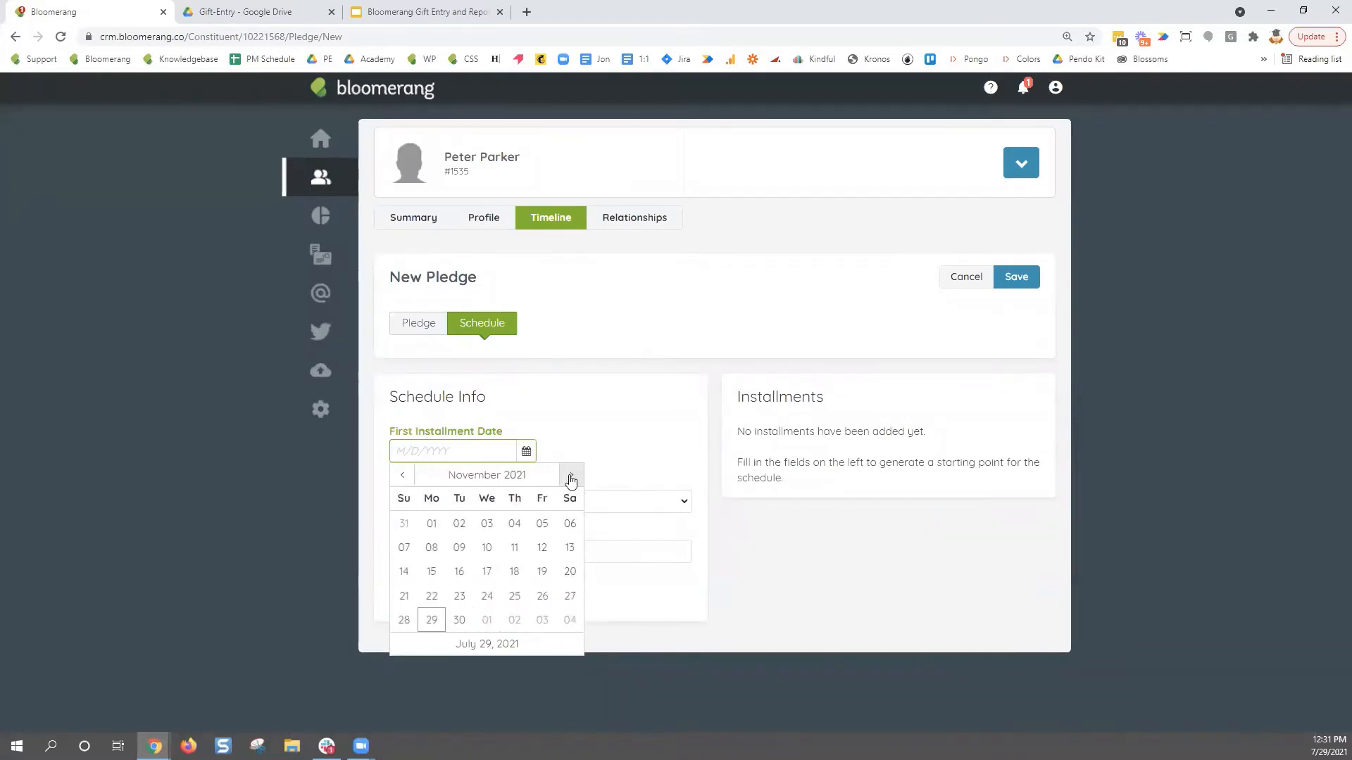
{"action": "left_click", "coordinate": [570, 479]}
{"action": "left_click", "coordinate": [515, 621]}
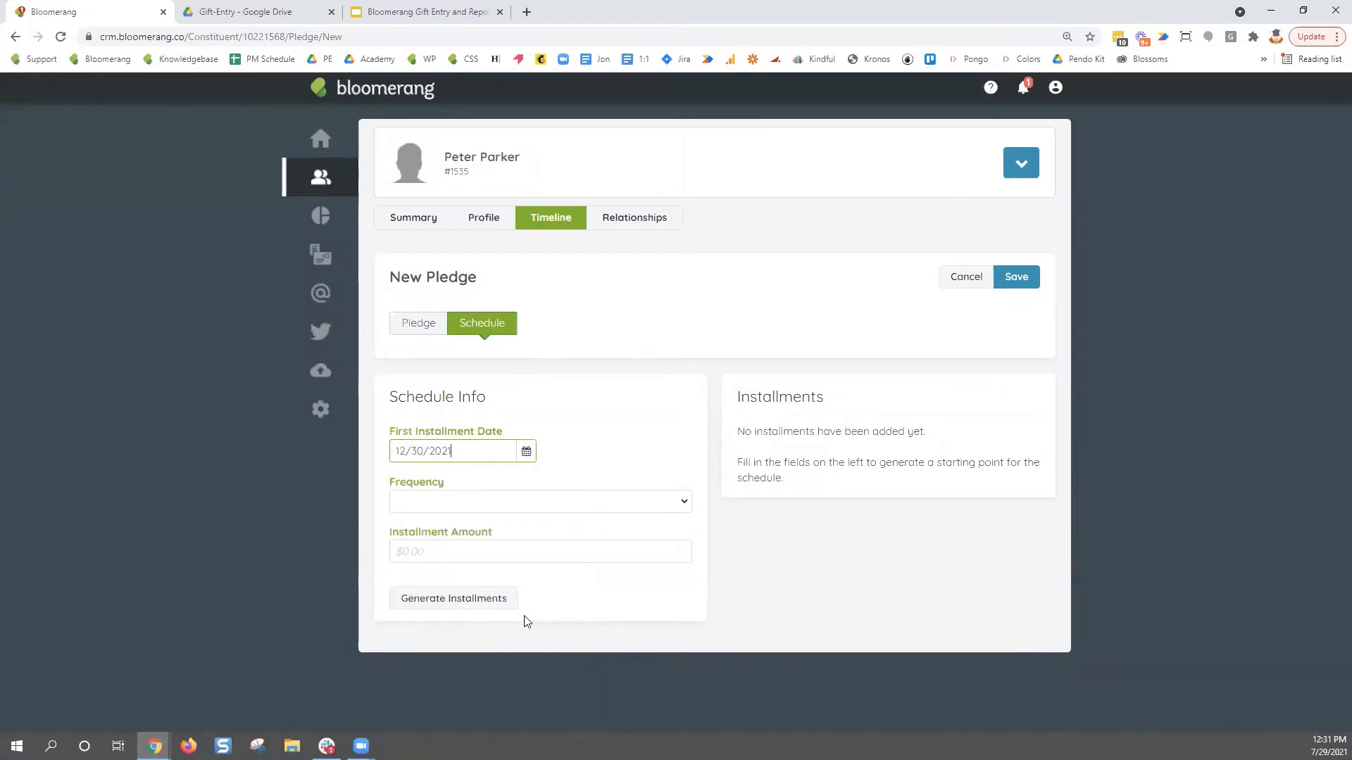
{"action": "left_click", "coordinate": [662, 433]}
- Use Custom frequency with 1 installment, generate the installments, and save the pledge
{"action": "left_click", "coordinate": [684, 503]}
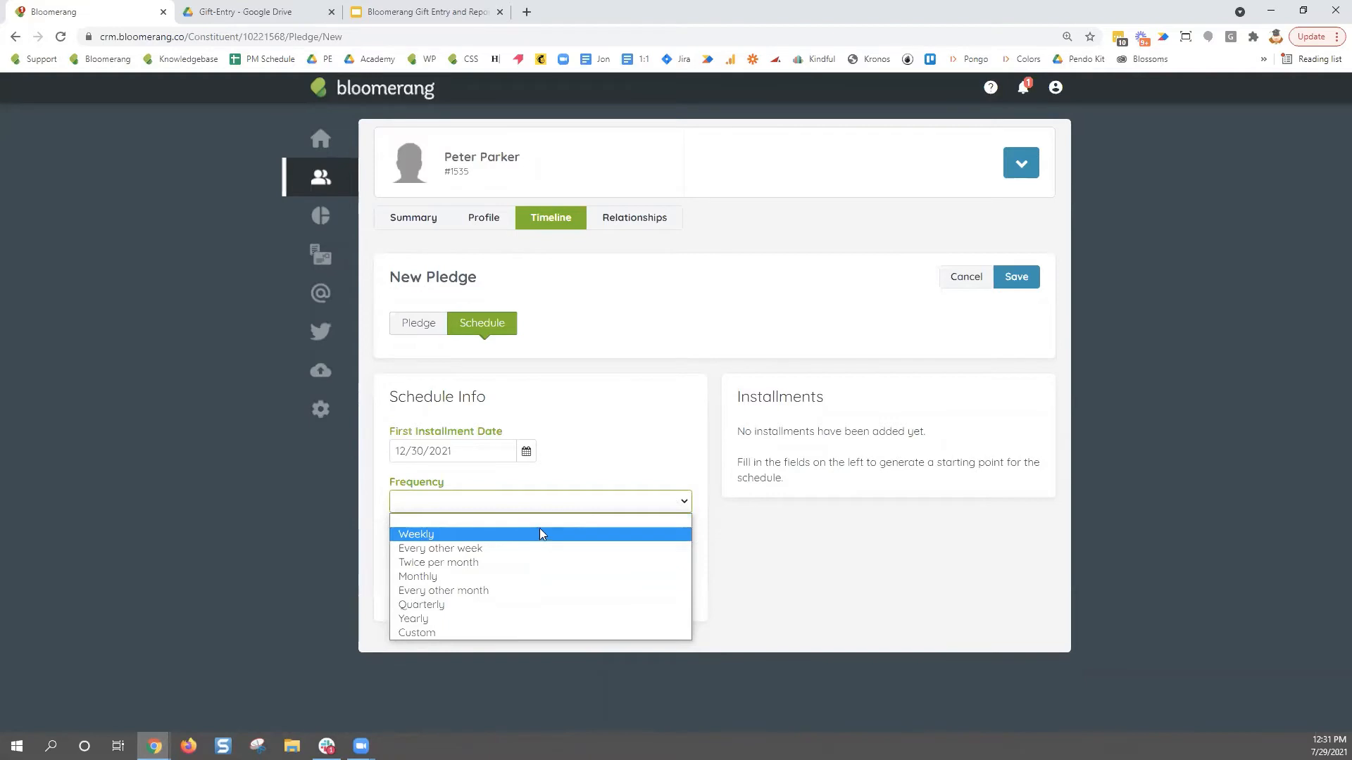
{"action": "left_click", "coordinate": [530, 626]}
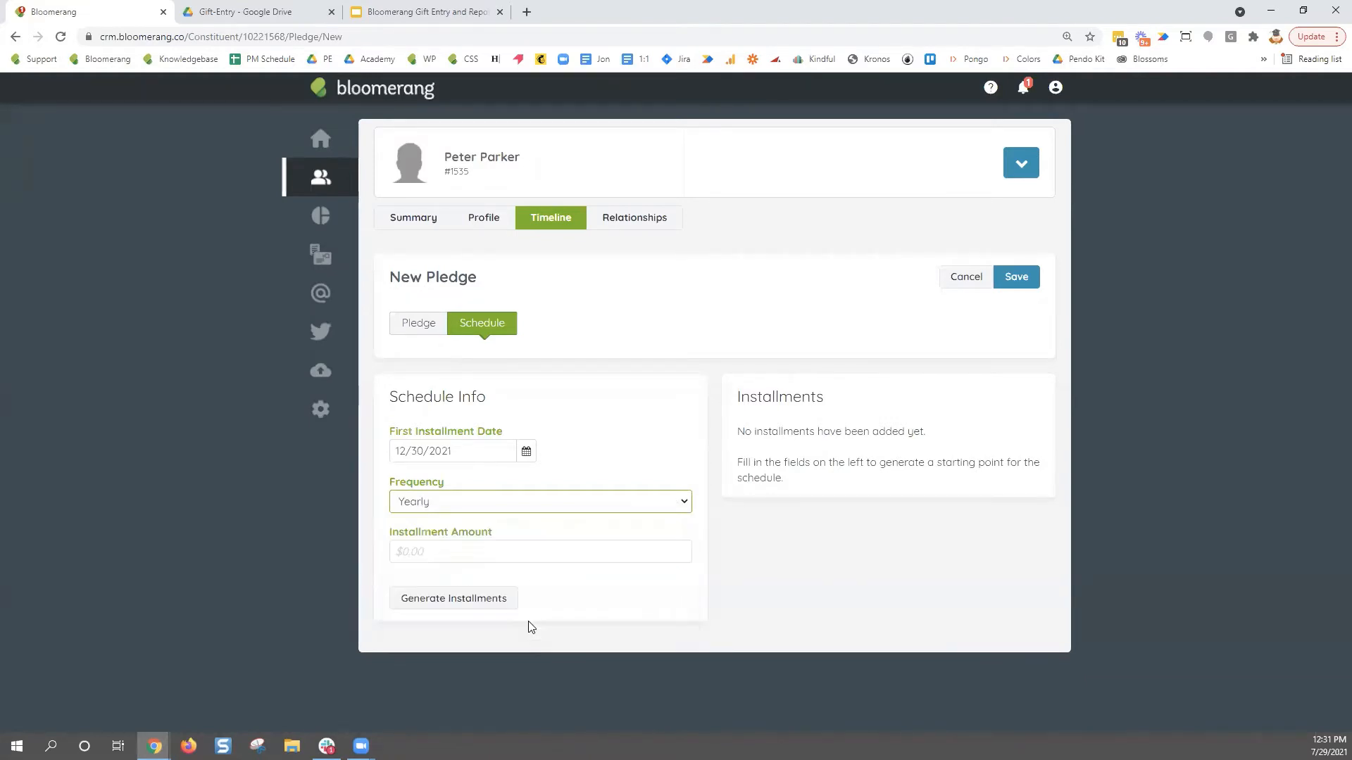
{"action": "left_click", "coordinate": [461, 556]}
{"action": "type", "text": "1000"}
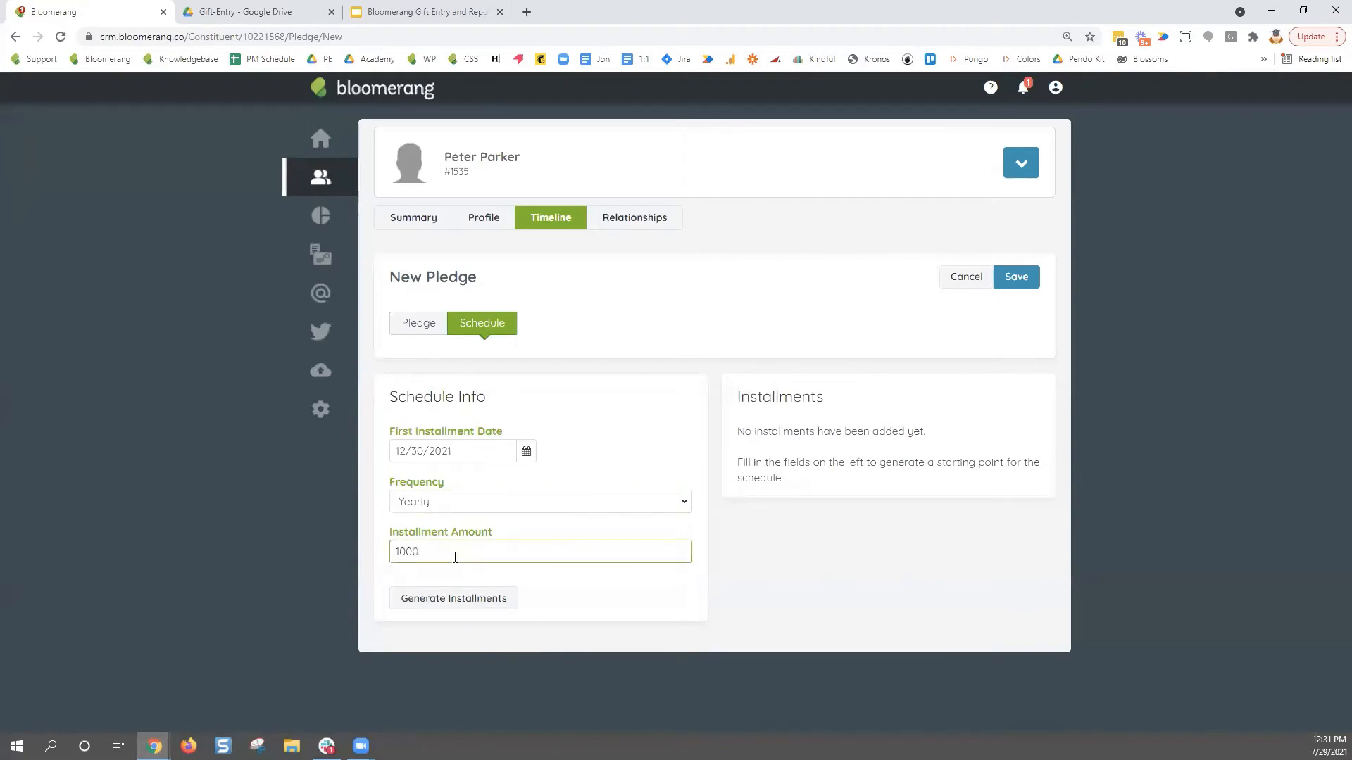
{"action": "left_click", "coordinate": [472, 507]}
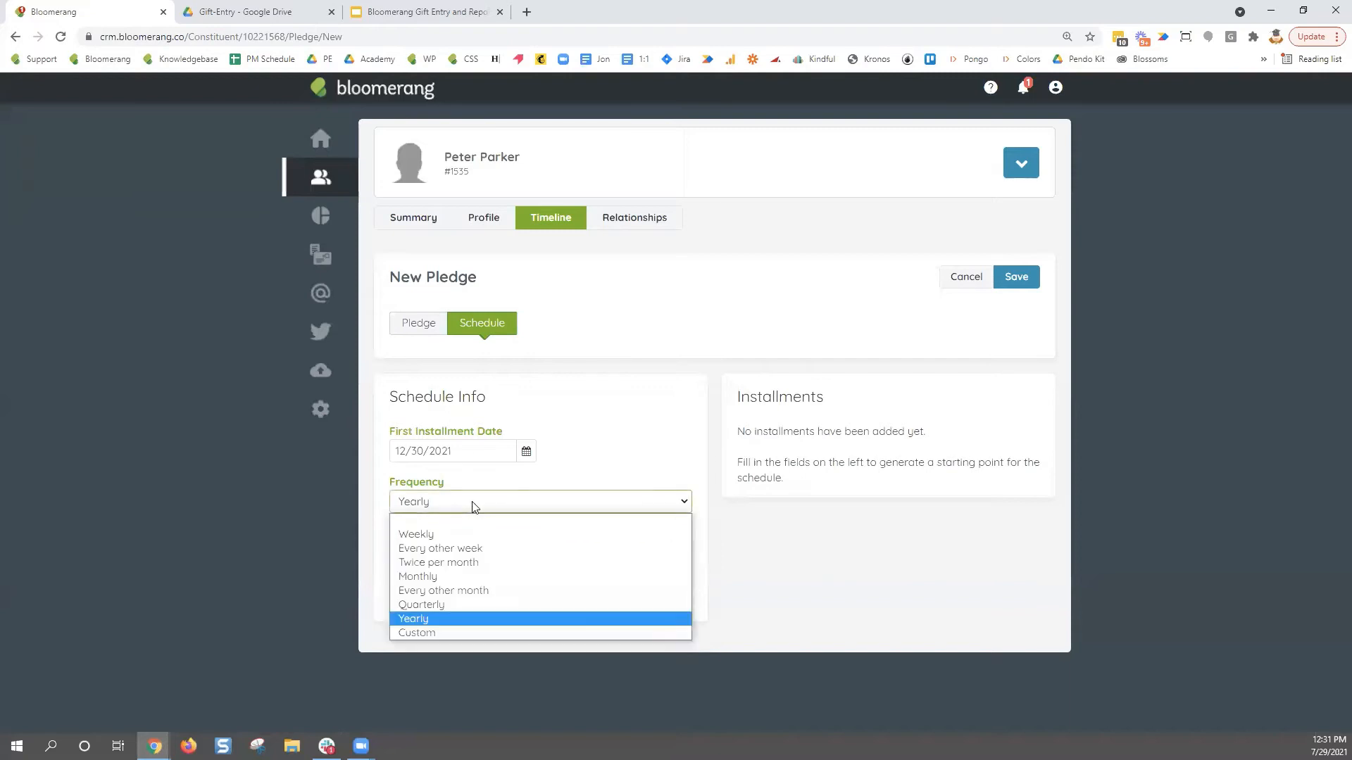
{"action": "left_click", "coordinate": [452, 632]}
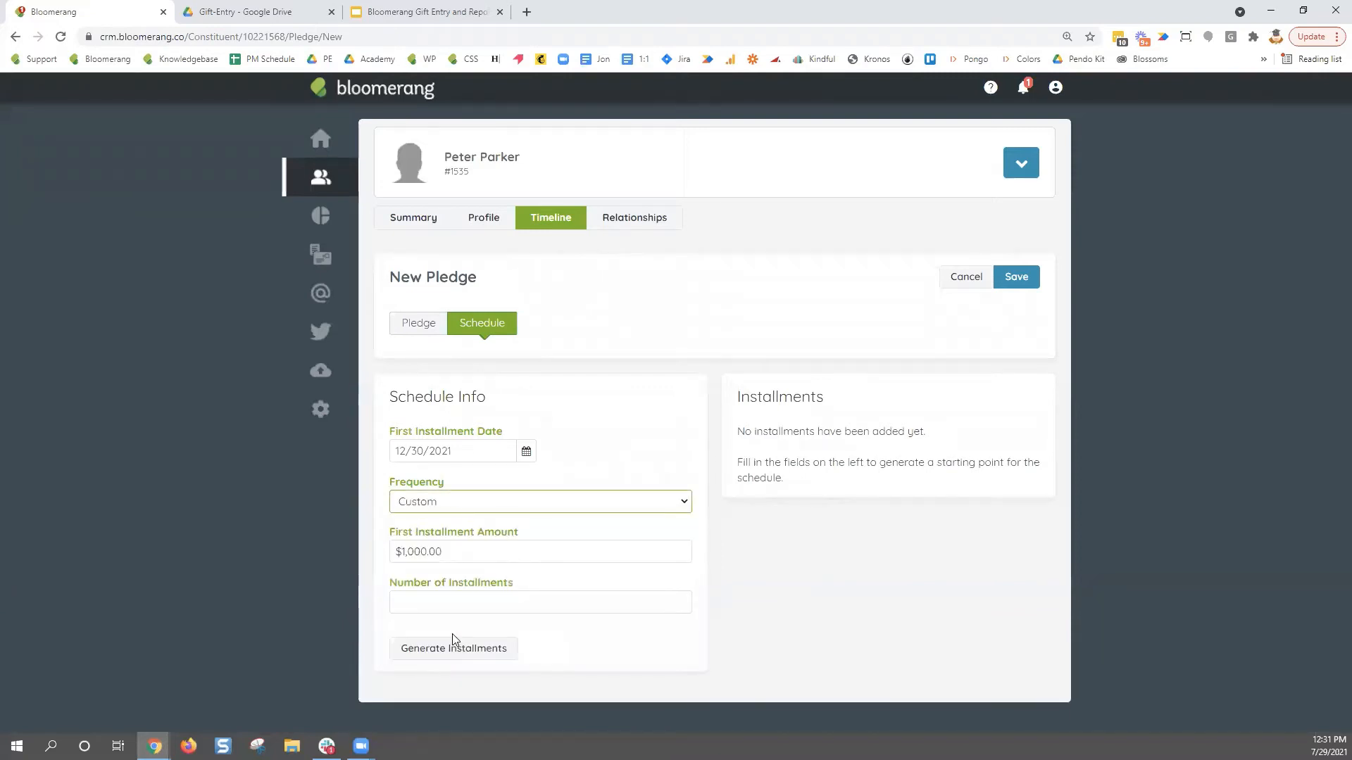
{"action": "left_click_drag", "start_coordinate": [521, 534], "coordinate": [382, 535]}
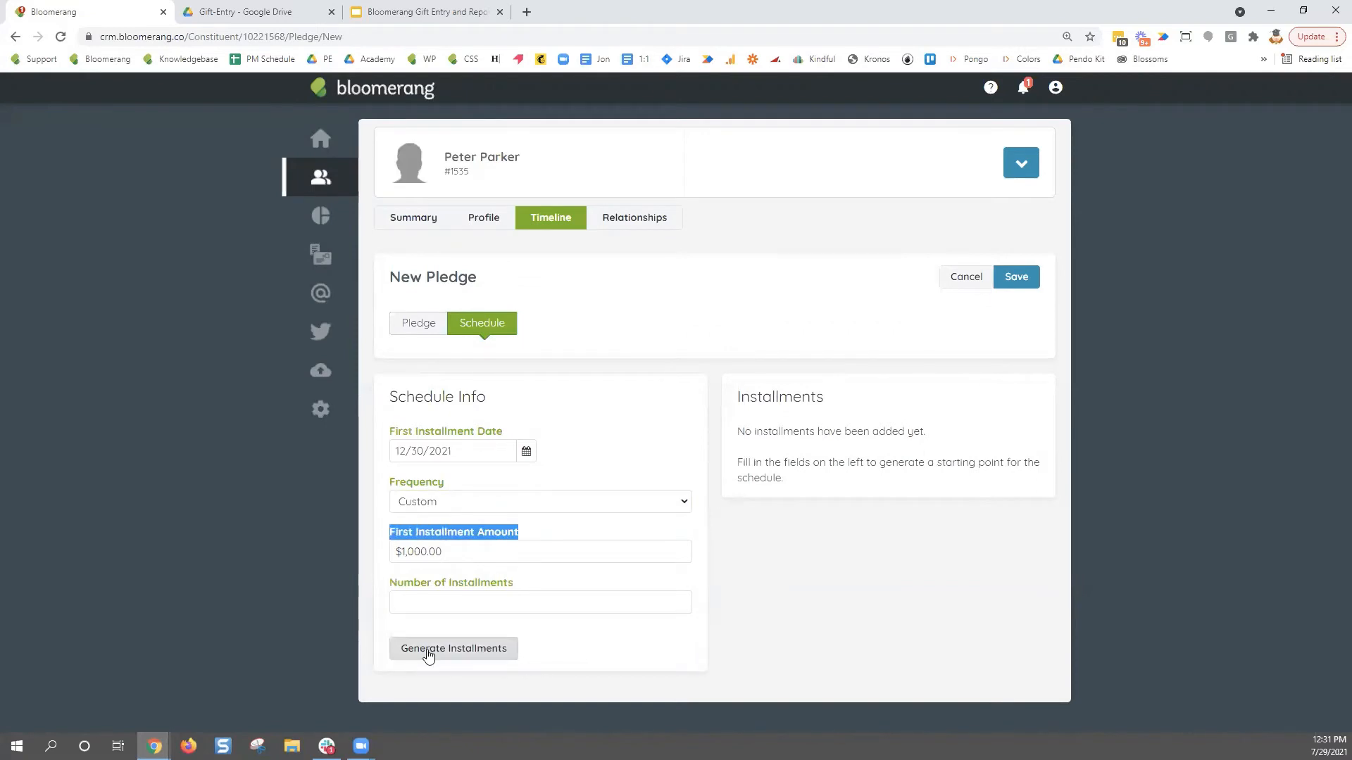
{"action": "left_click", "coordinate": [525, 606]}
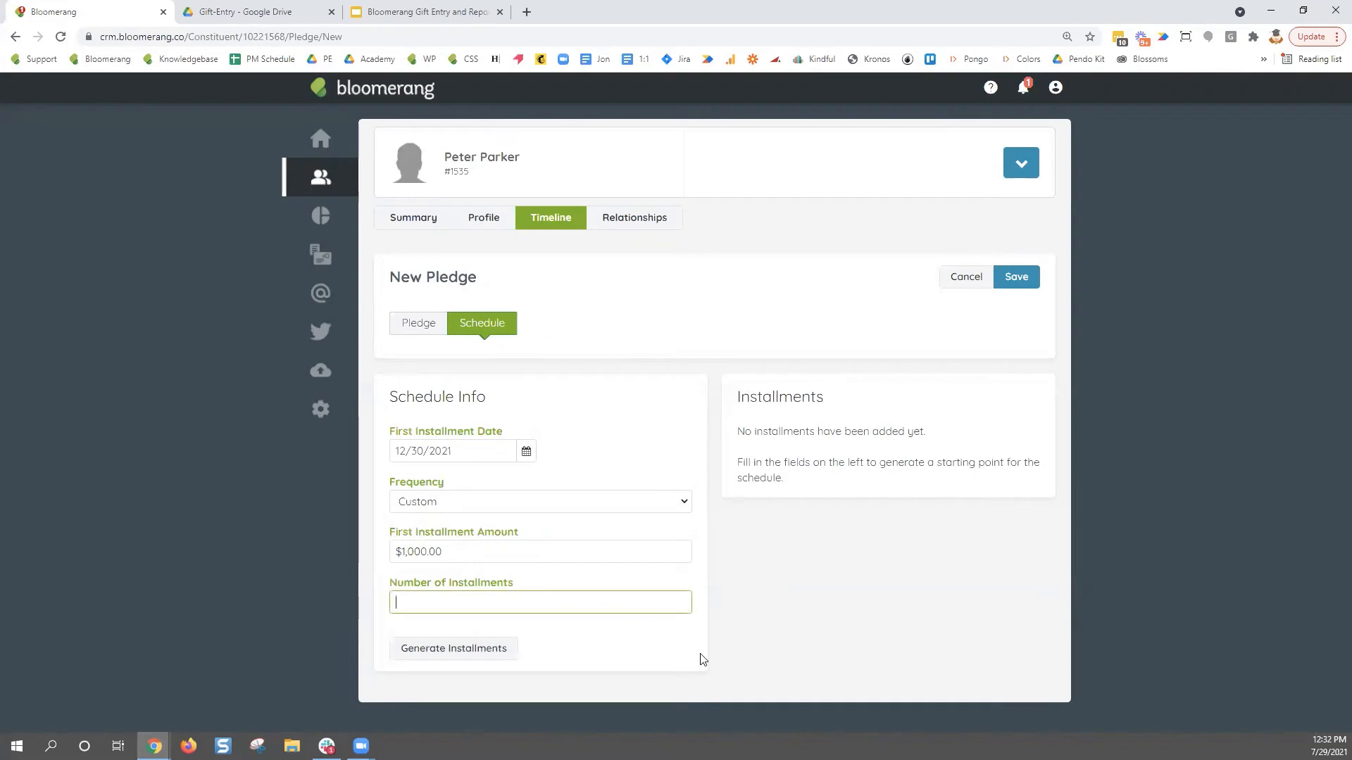
{"action": "type", "text": "1"}
{"action": "left_click", "coordinate": [702, 660]}
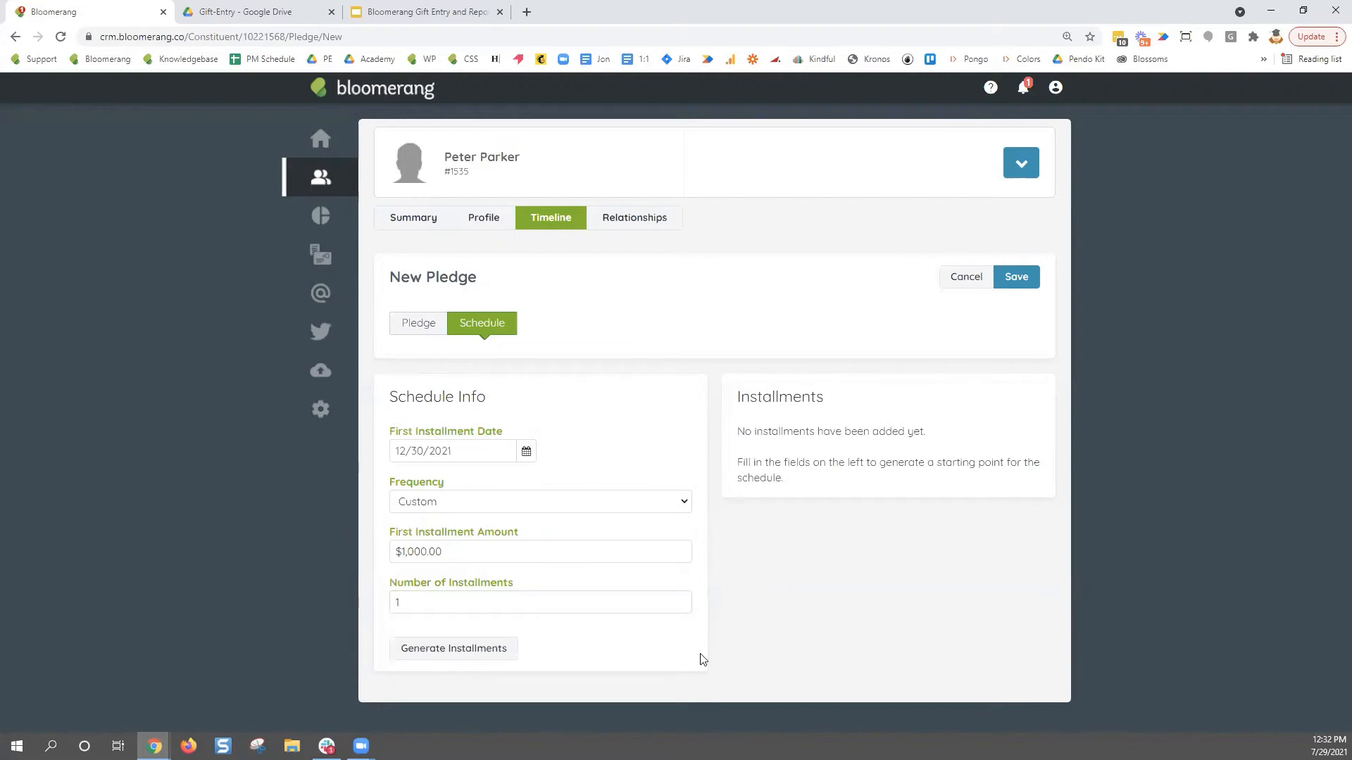
{"action": "left_click", "coordinate": [485, 659]}
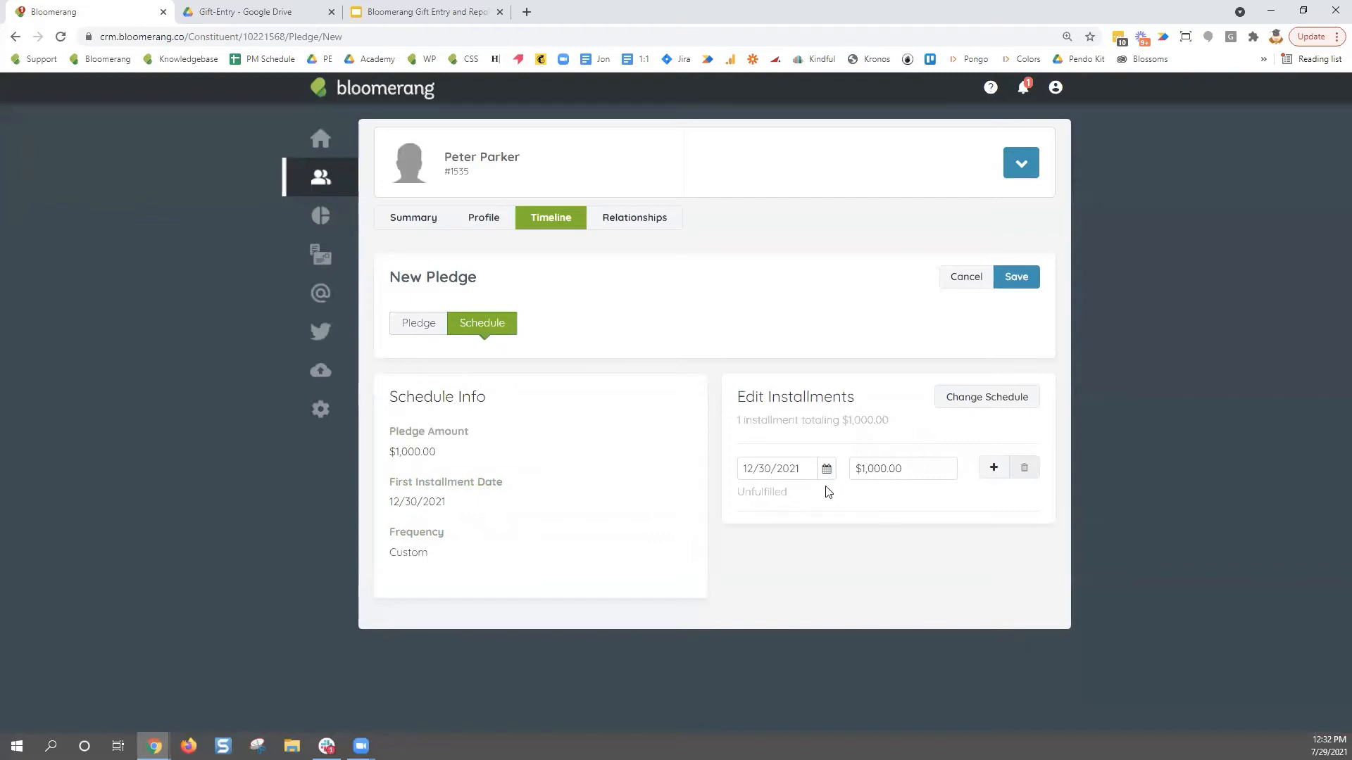
{"action": "left_click", "coordinate": [1017, 277]}
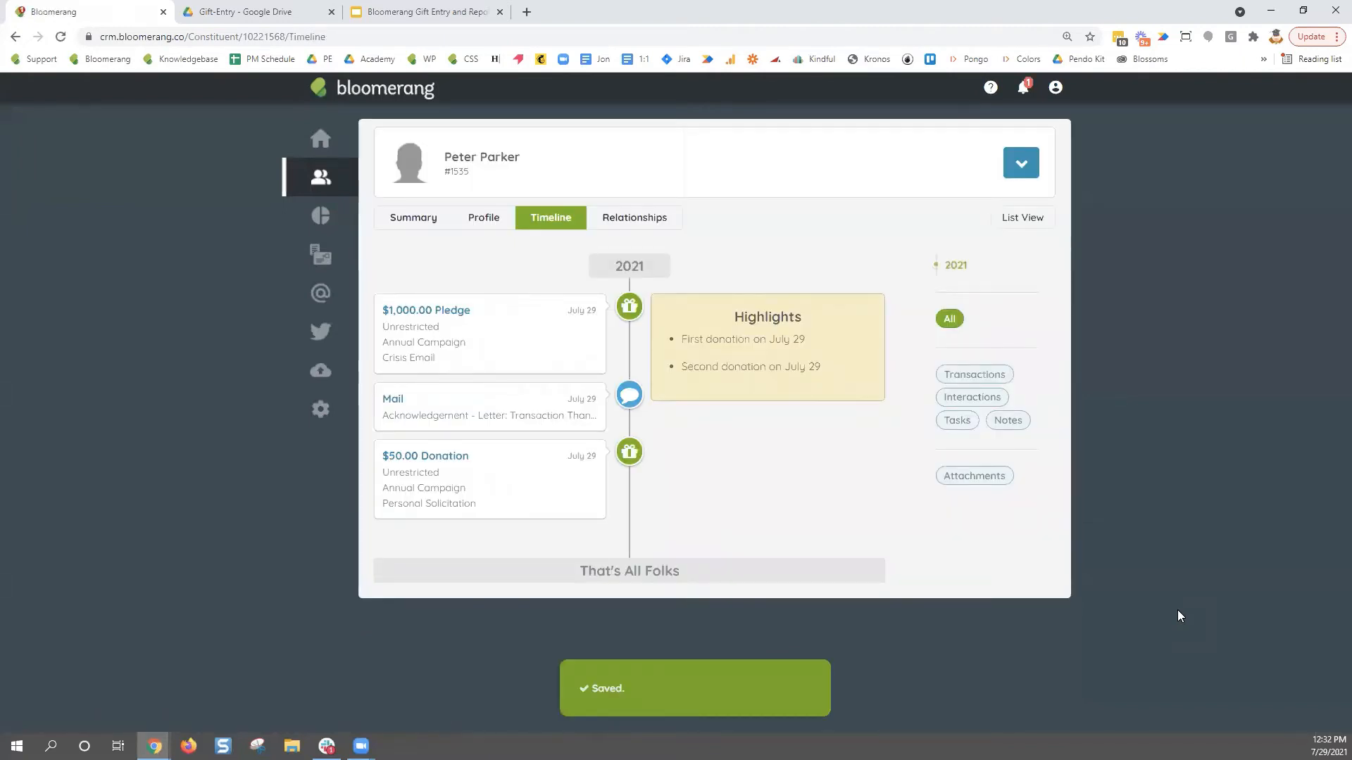
- Open the saved $1,000.00 pledge and review its available actions
{"action": "left_click", "coordinate": [458, 312]}
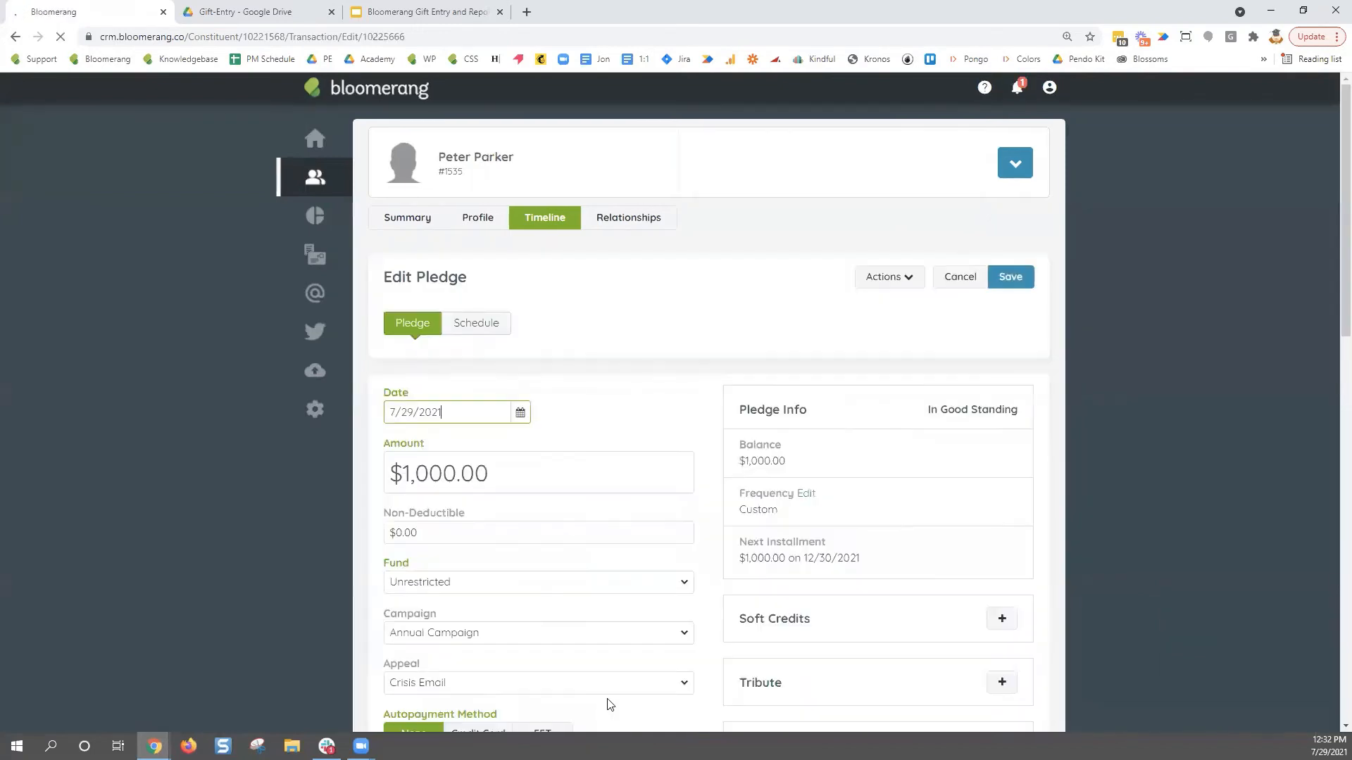
{"action": "left_click", "coordinate": [907, 282]}
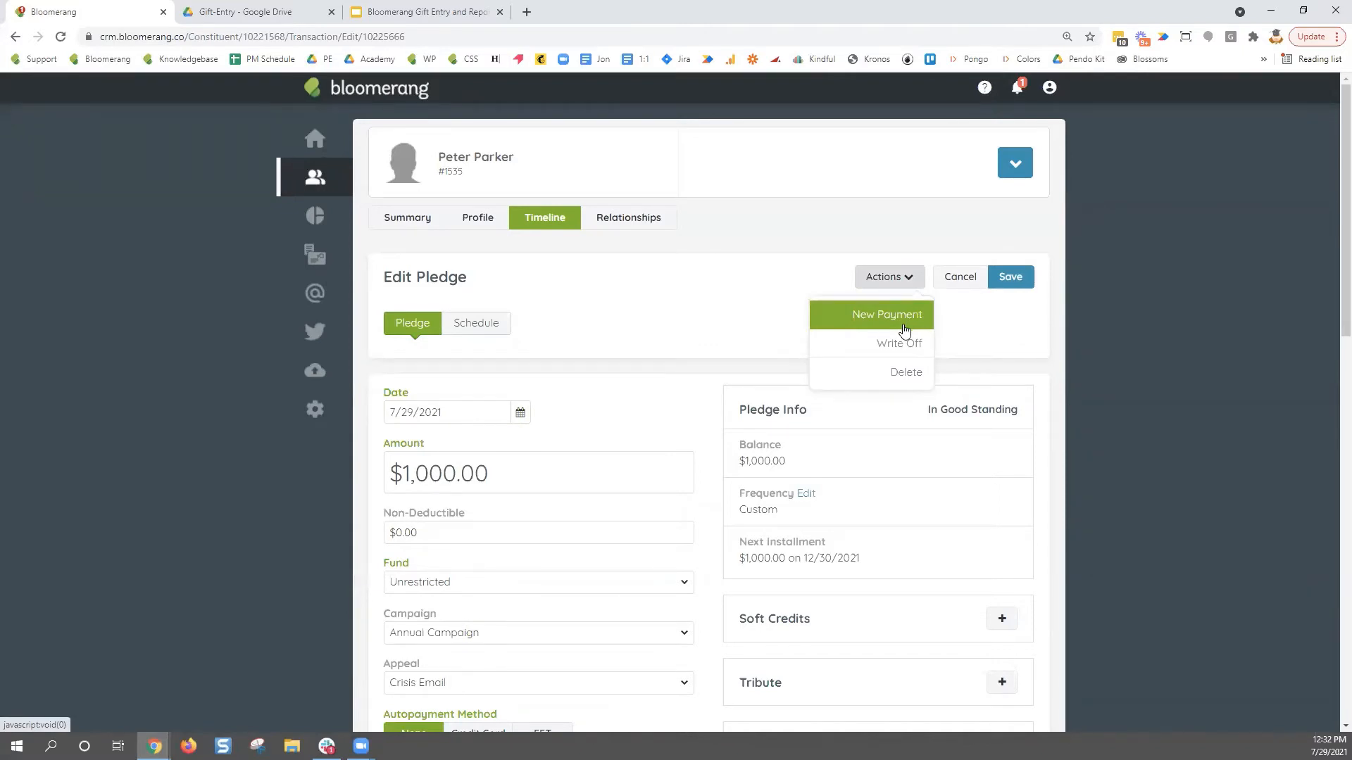
{"action": "left_click", "coordinate": [935, 321]}
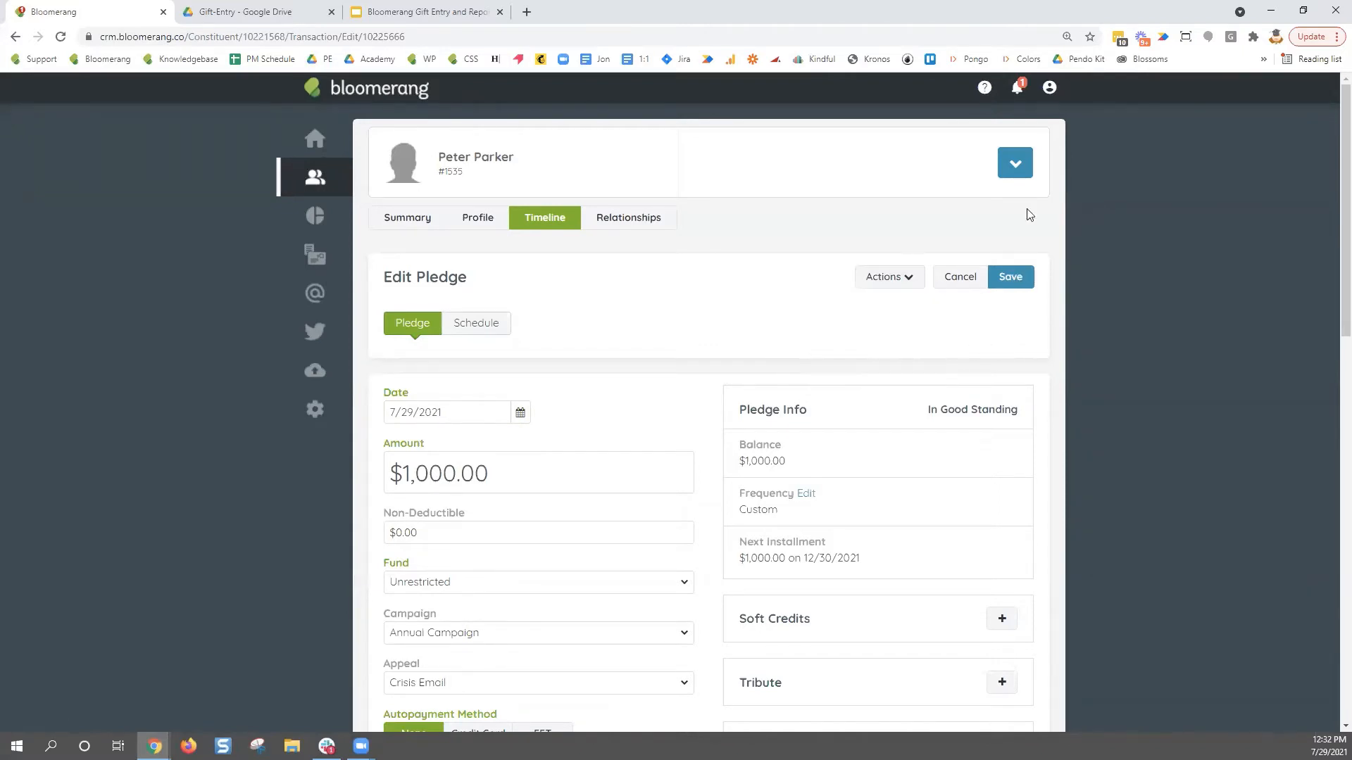
- Start a new donation and apply it to the 12/30/2021 $1,000.00 pledge installment
{"action": "left_click", "coordinate": [1016, 165]}
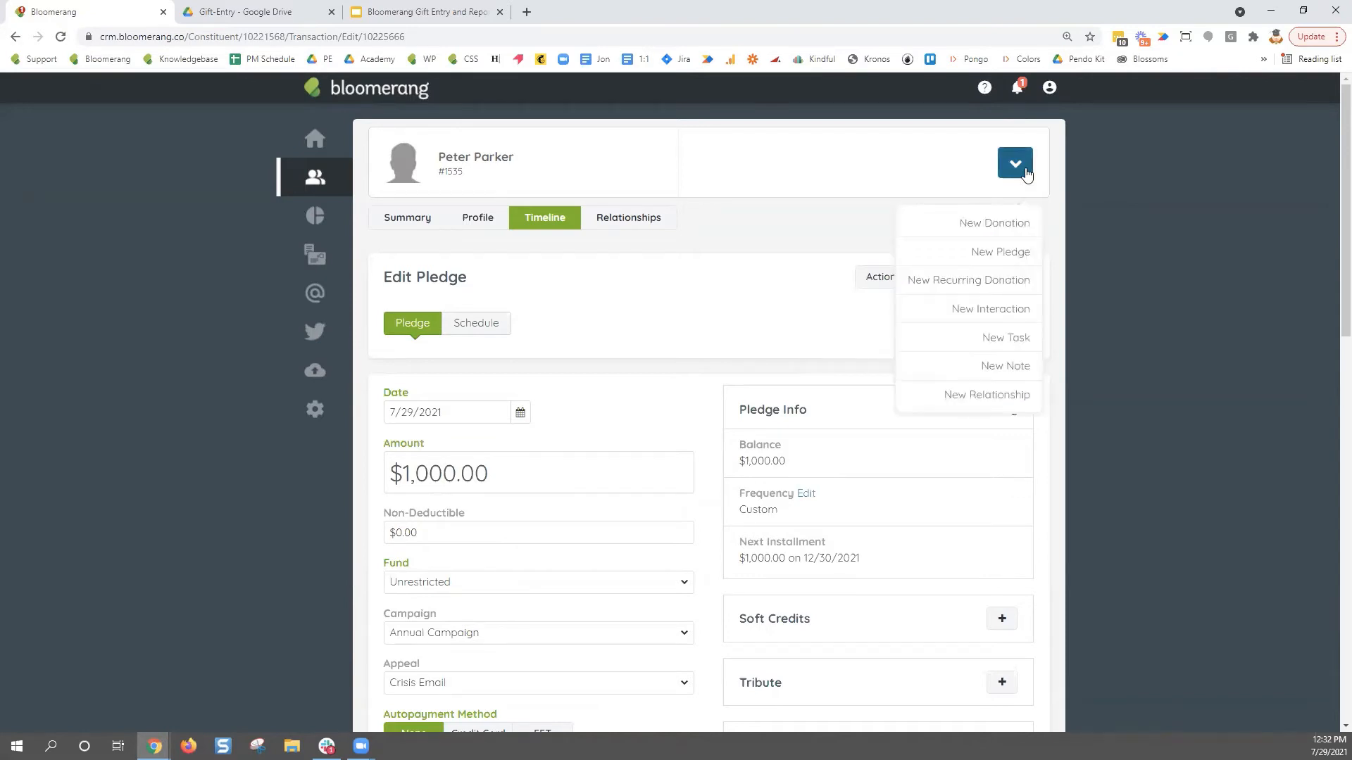
{"action": "left_click", "coordinate": [1028, 223]}
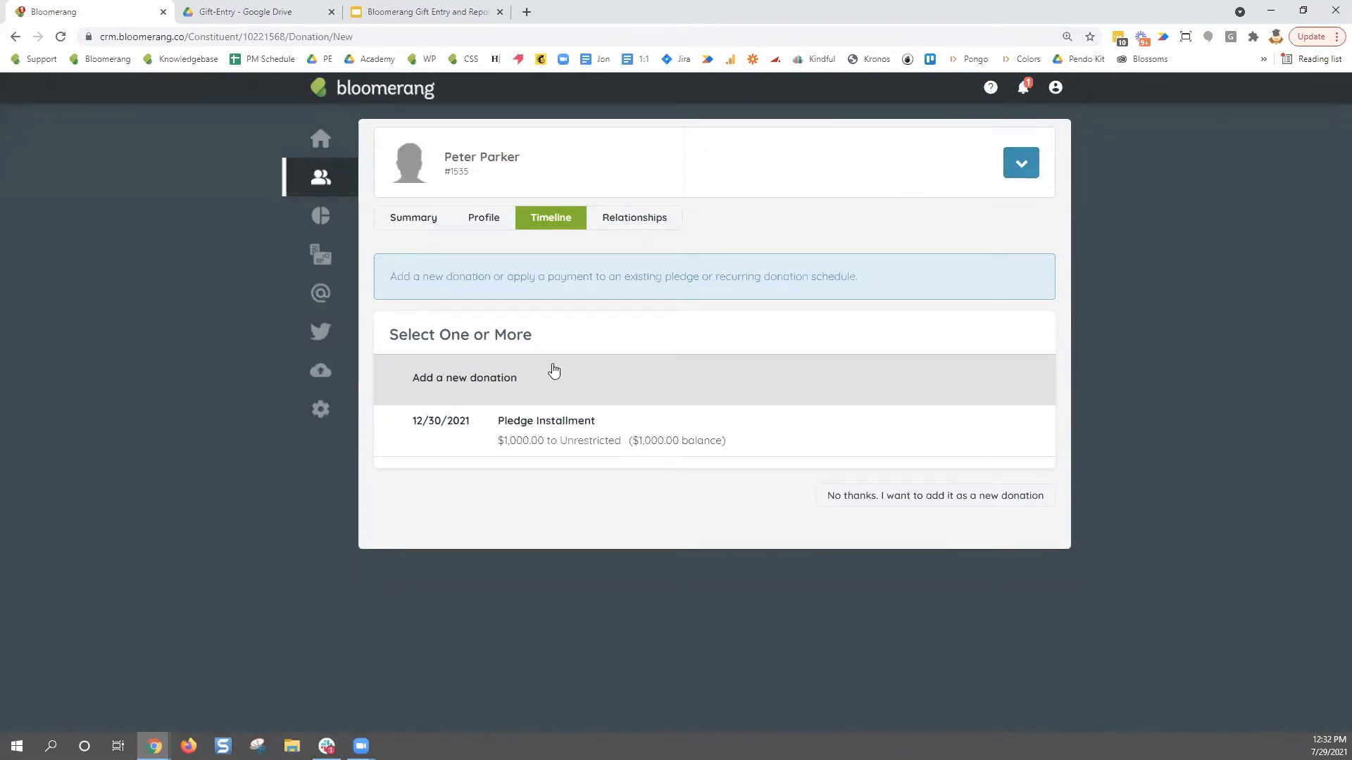
{"action": "left_click", "coordinate": [1019, 178]}
{"action": "left_click", "coordinate": [808, 227]}
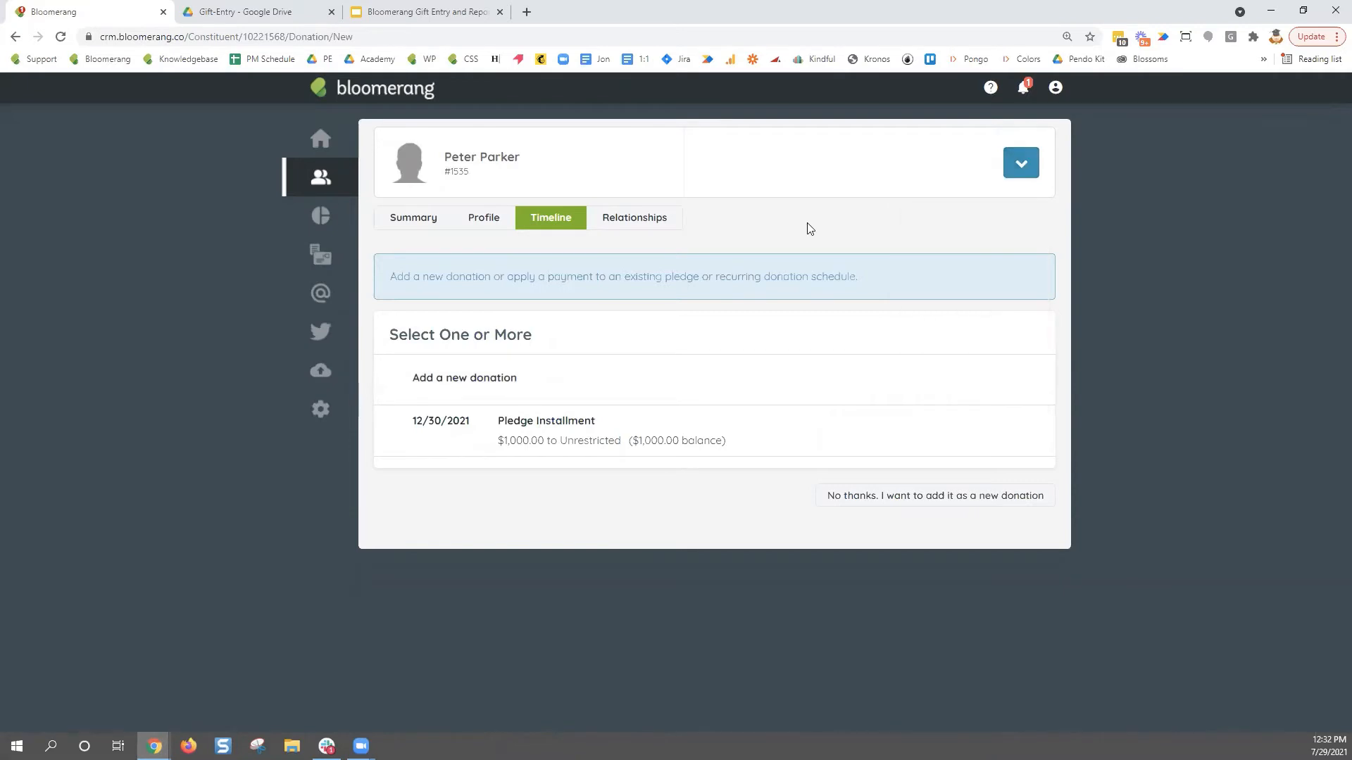
{"action": "left_click", "coordinate": [604, 442]}
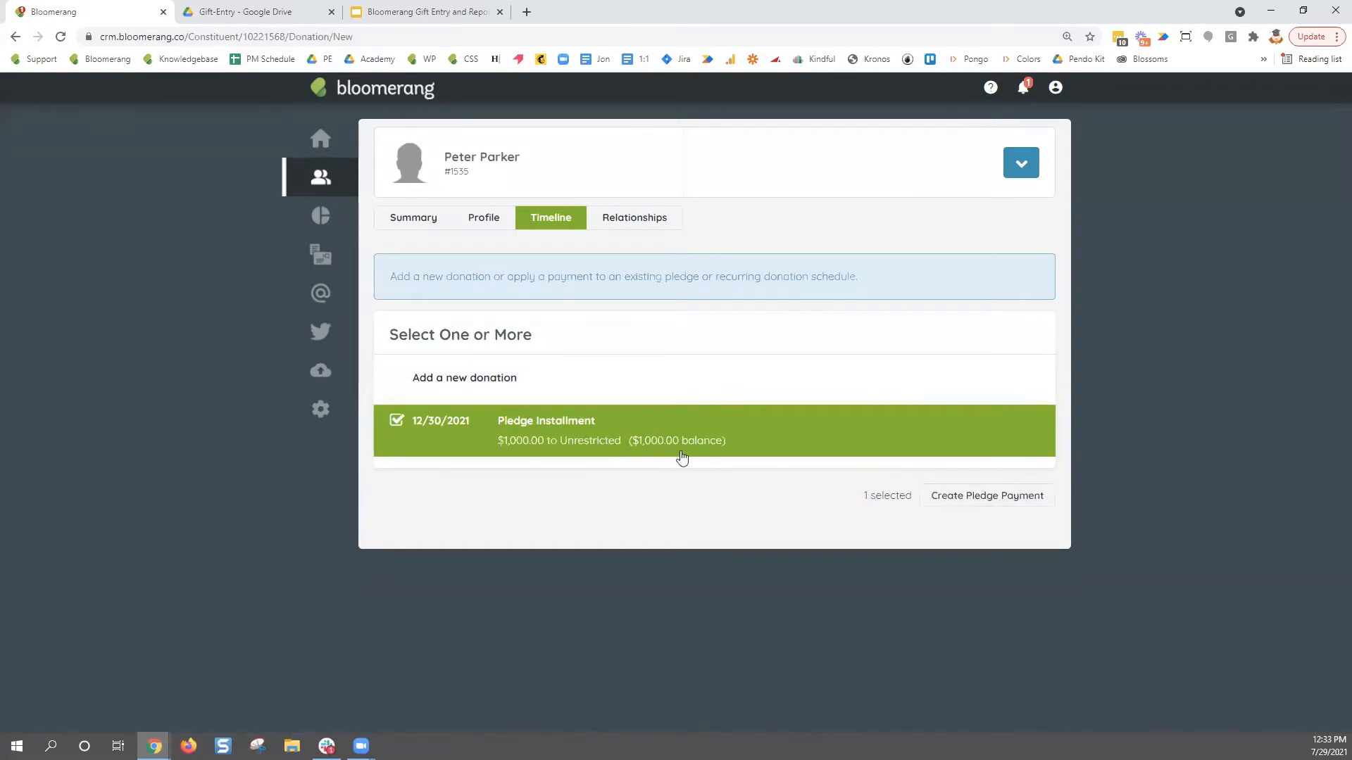
{"action": "left_click", "coordinate": [1014, 501]}
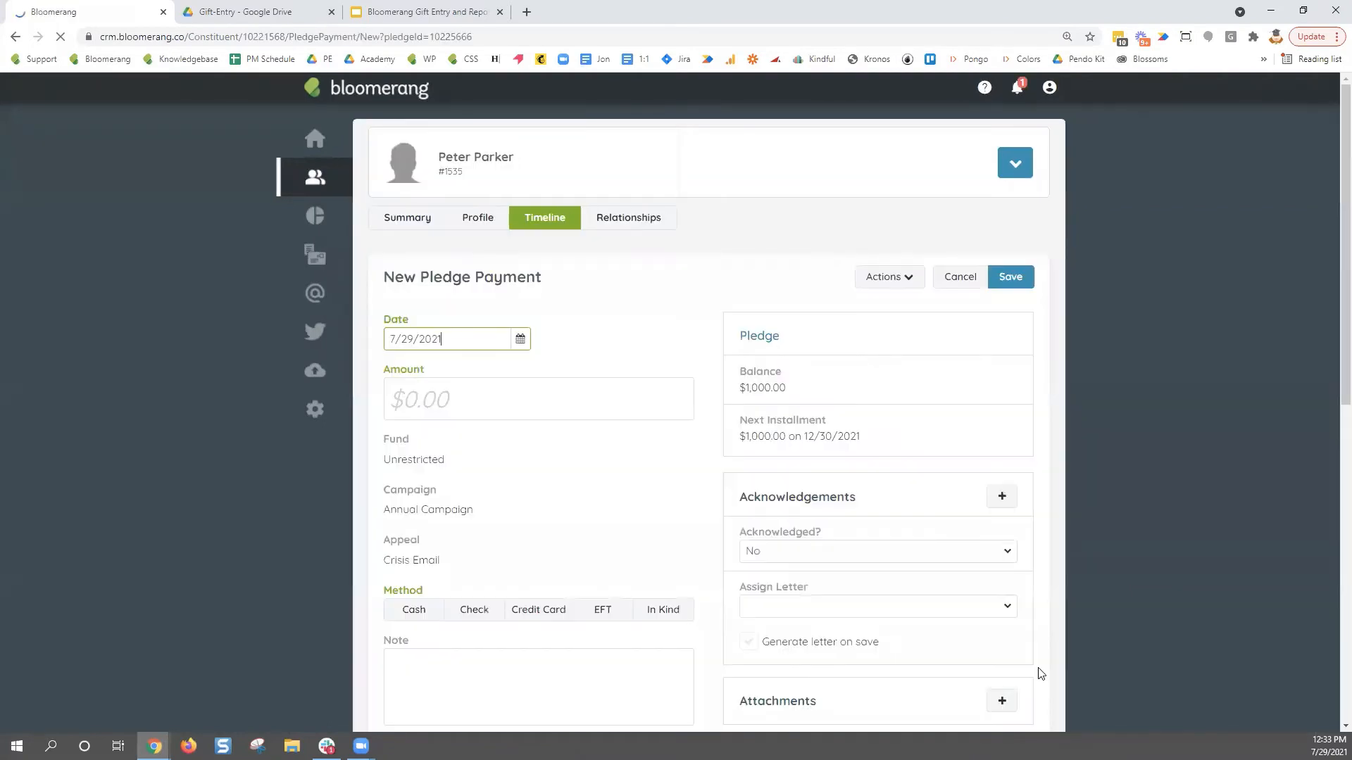
- Date the pledge payment 9/1/2021 with an amount of $1,000.00
{"action": "triple_click", "coordinate": [490, 339]}
{"action": "left_click", "coordinate": [520, 339]}
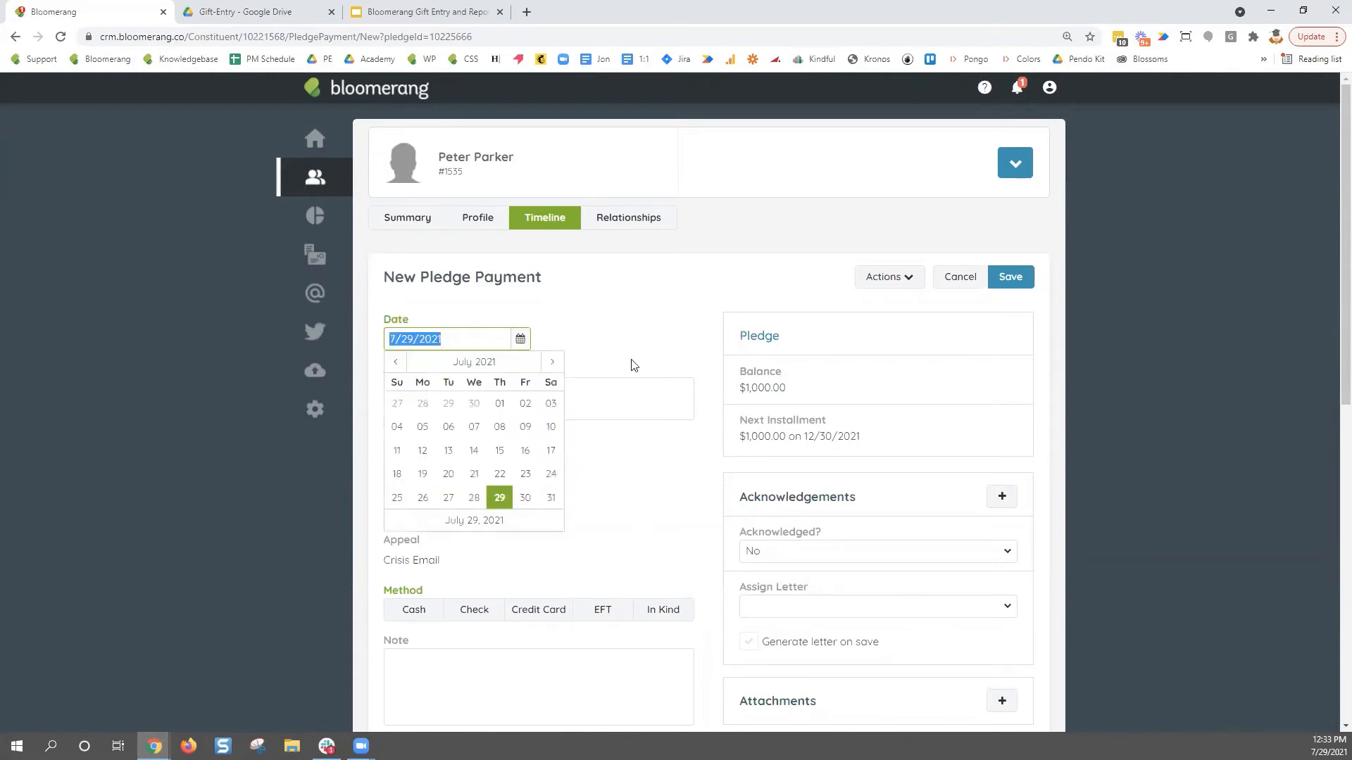
{"action": "left_click", "coordinate": [552, 362]}
{"action": "left_click", "coordinate": [552, 362]}
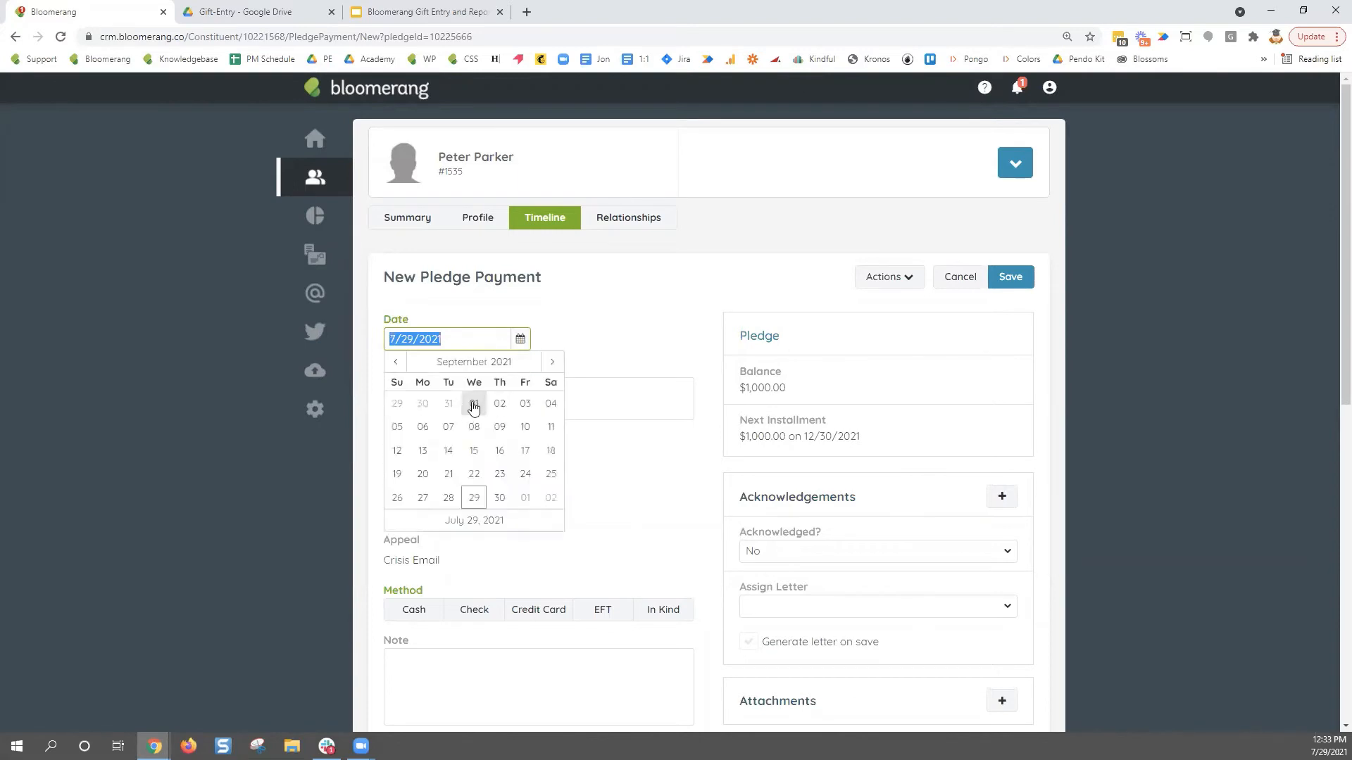
{"action": "left_click", "coordinate": [475, 403]}
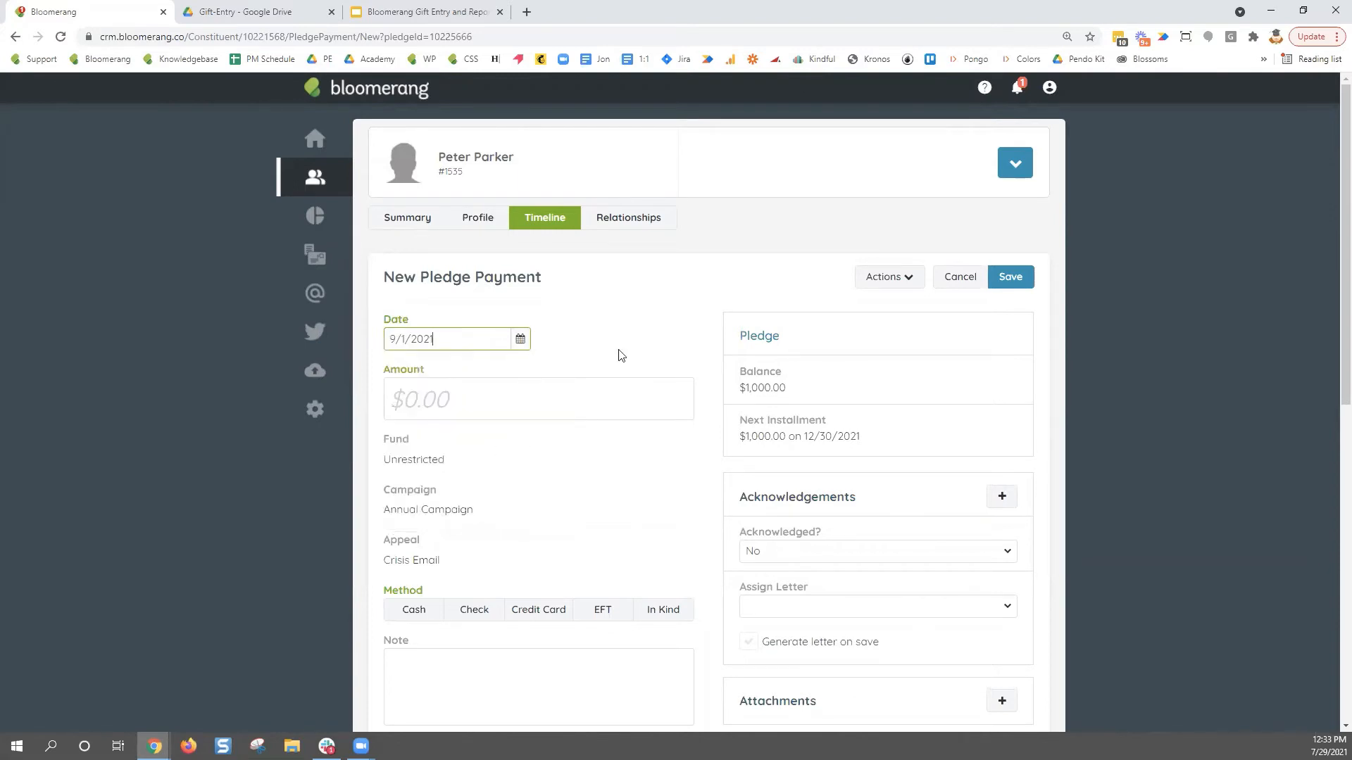
{"action": "left_click", "coordinate": [569, 409]}
{"action": "type", "text": "1,000"}
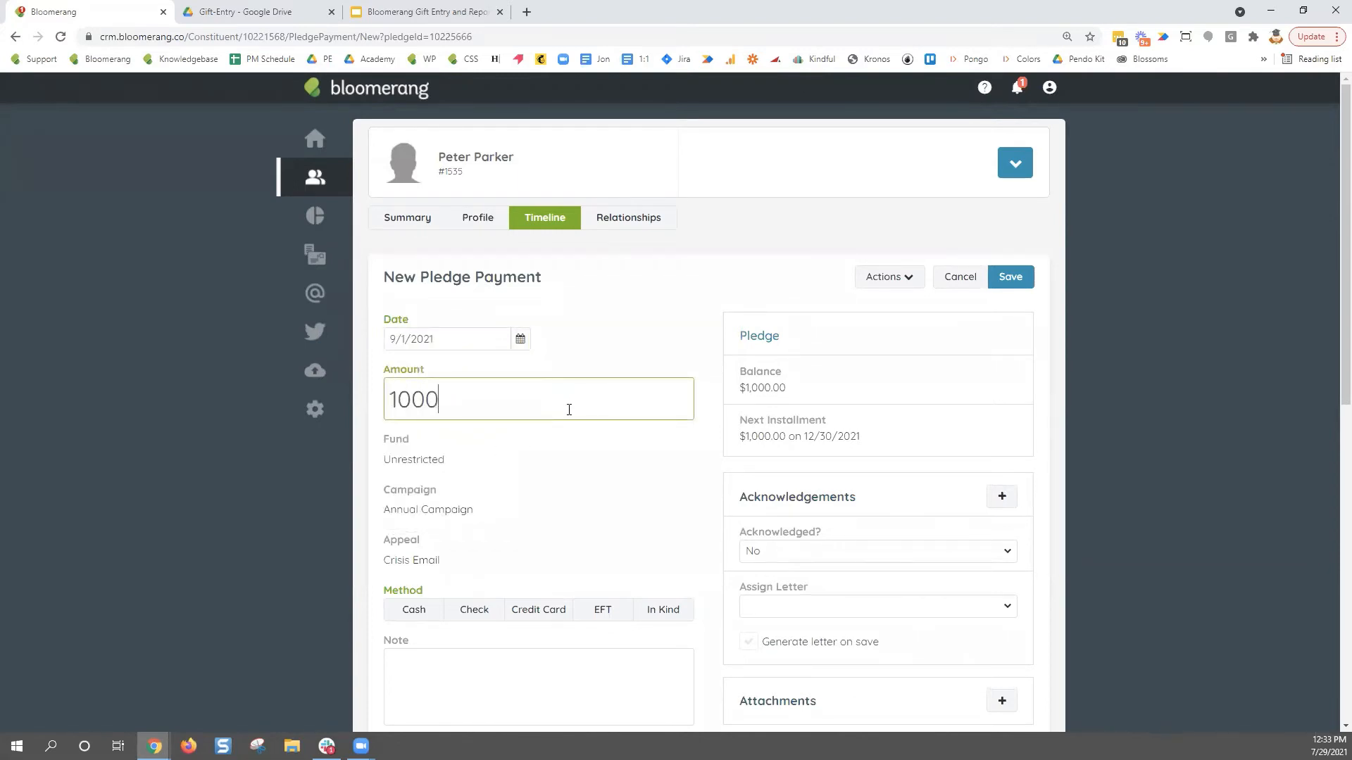
{"action": "left_click", "coordinate": [592, 360]}
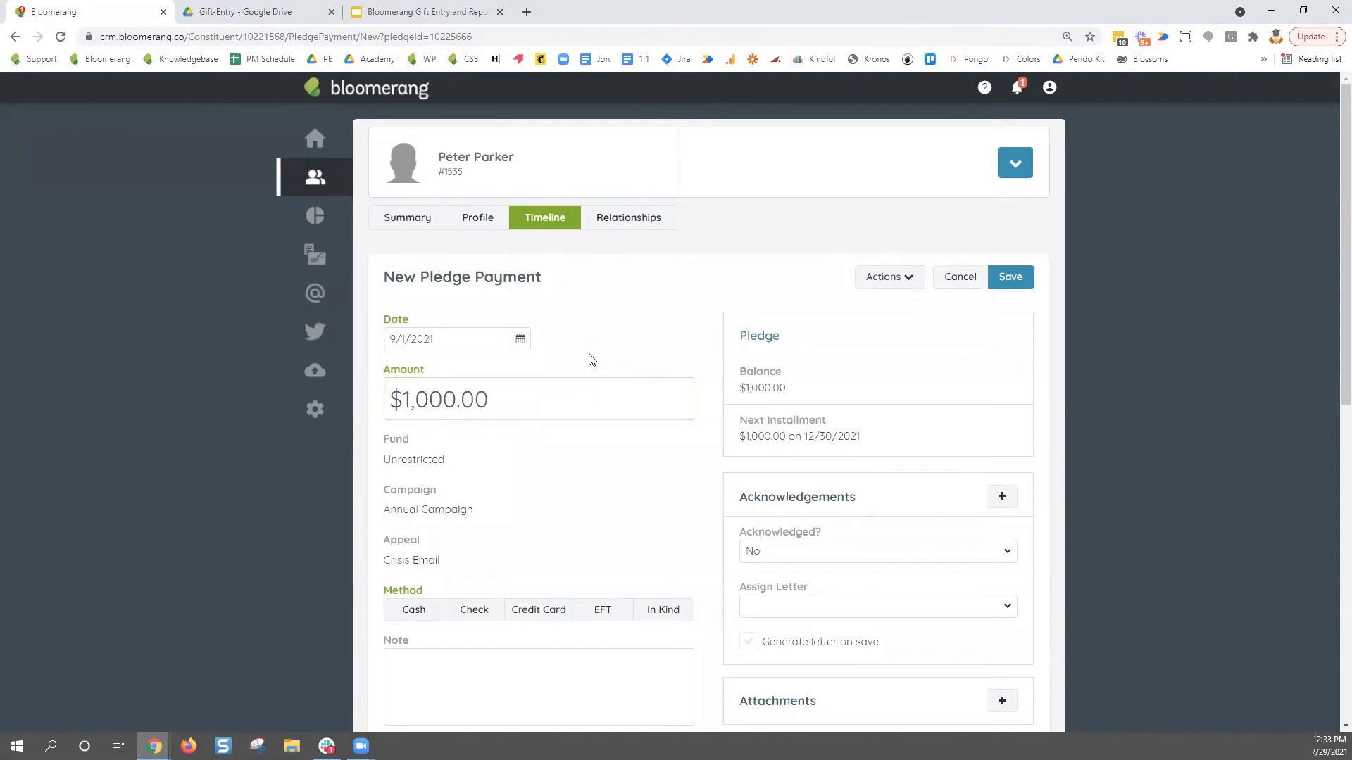
- Choose Check as the payment method and save the pledge payment
{"action": "left_click", "coordinate": [474, 609]}
{"action": "scroll", "coordinate": [599, 537], "scroll_direction": "down", "scroll_amount": 1}
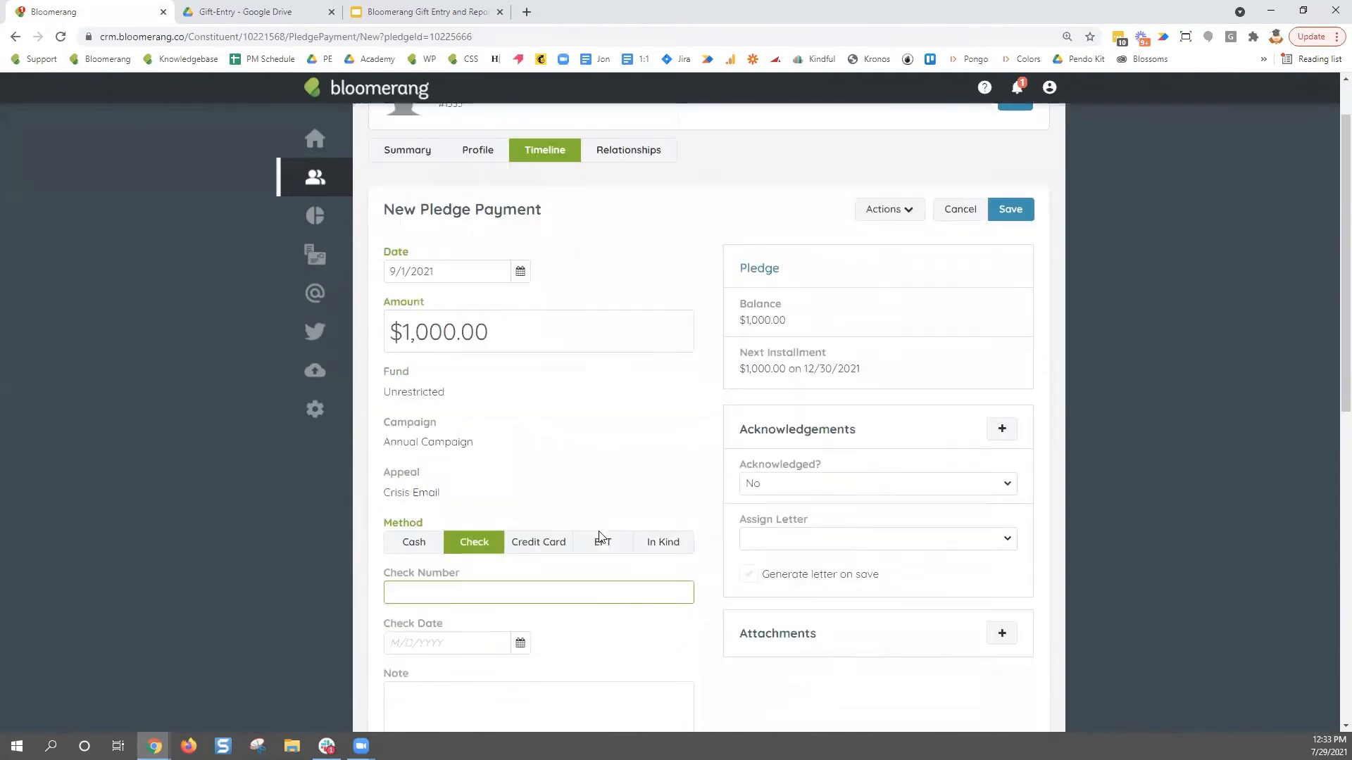
{"action": "scroll", "coordinate": [599, 537], "scroll_direction": "down", "scroll_amount": 1}
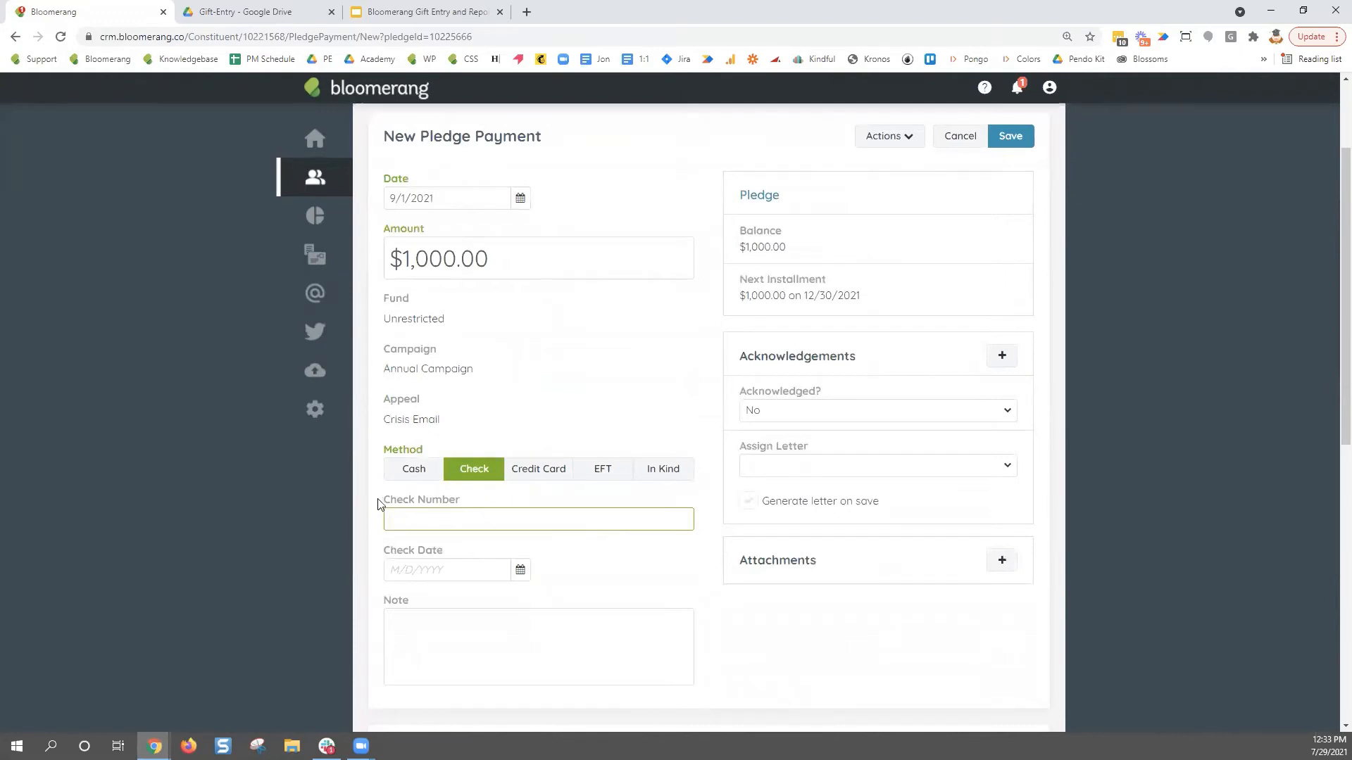
{"action": "left_click_drag", "start_coordinate": [381, 497], "coordinate": [541, 552]}
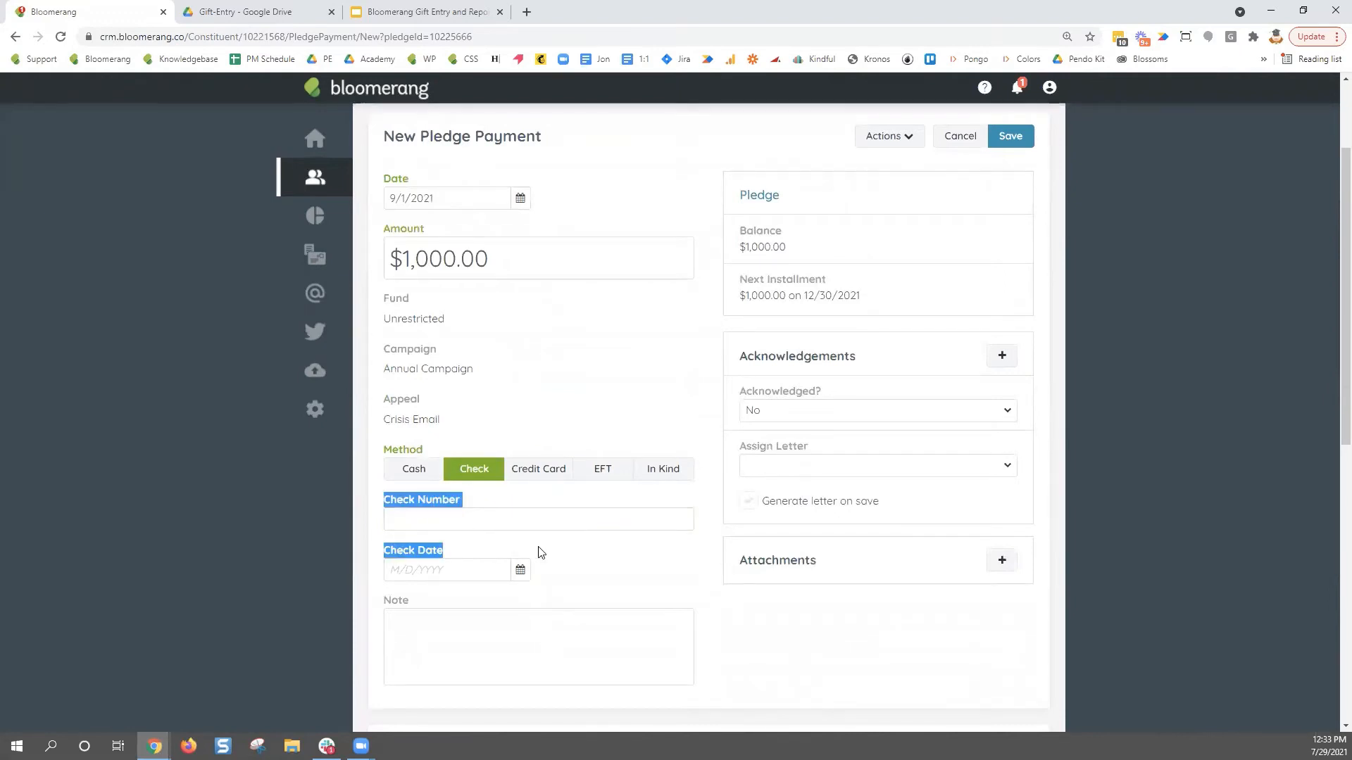
{"action": "scroll", "coordinate": [637, 603], "scroll_direction": "up", "scroll_amount": 2}
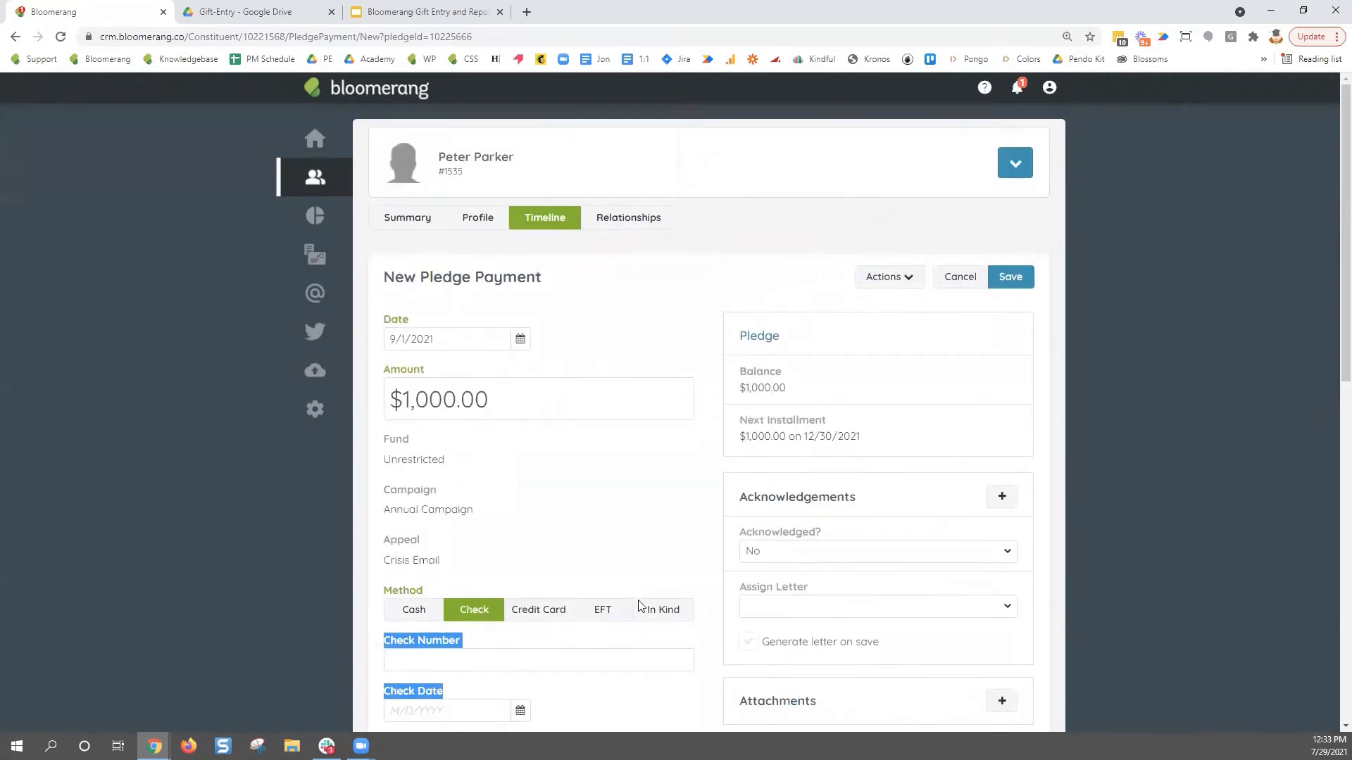
{"action": "left_click", "coordinate": [1007, 278]}
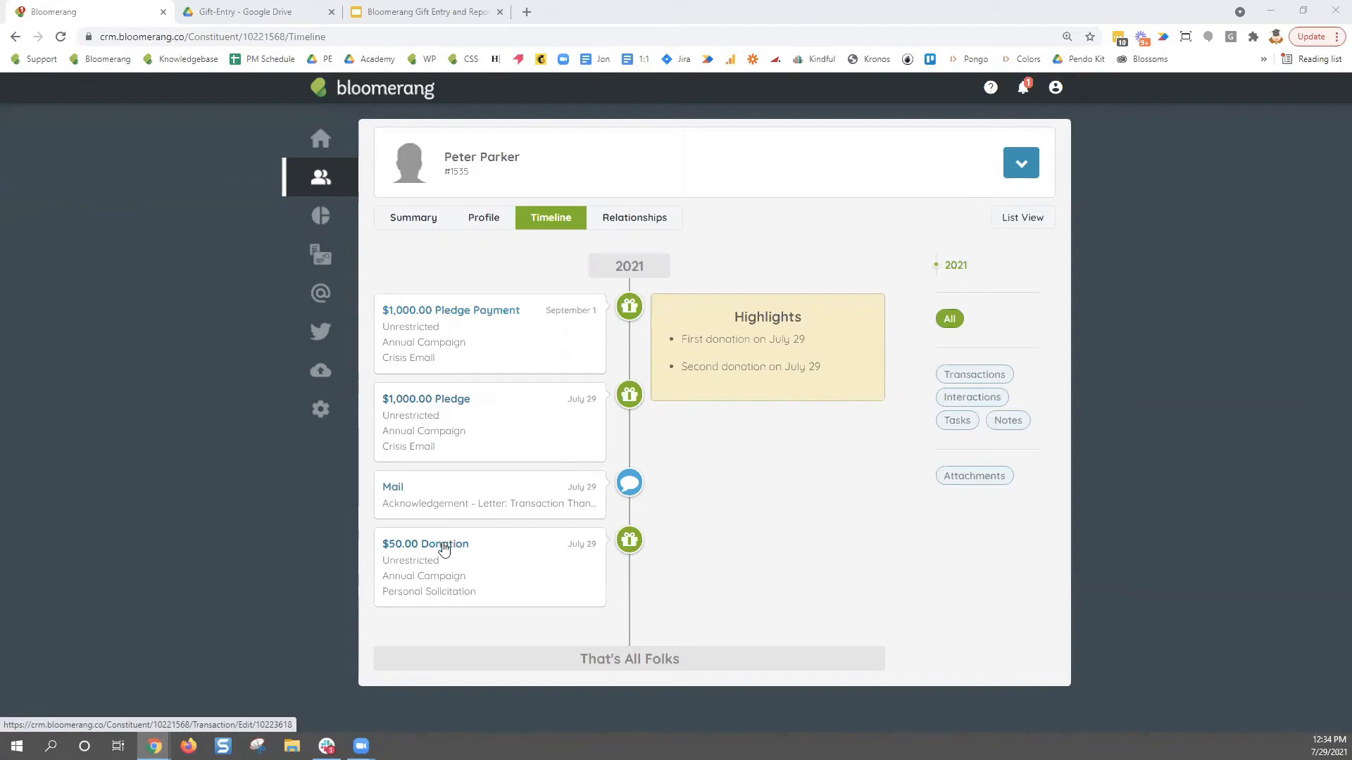
{"action": "left_click", "coordinate": [507, 561]}
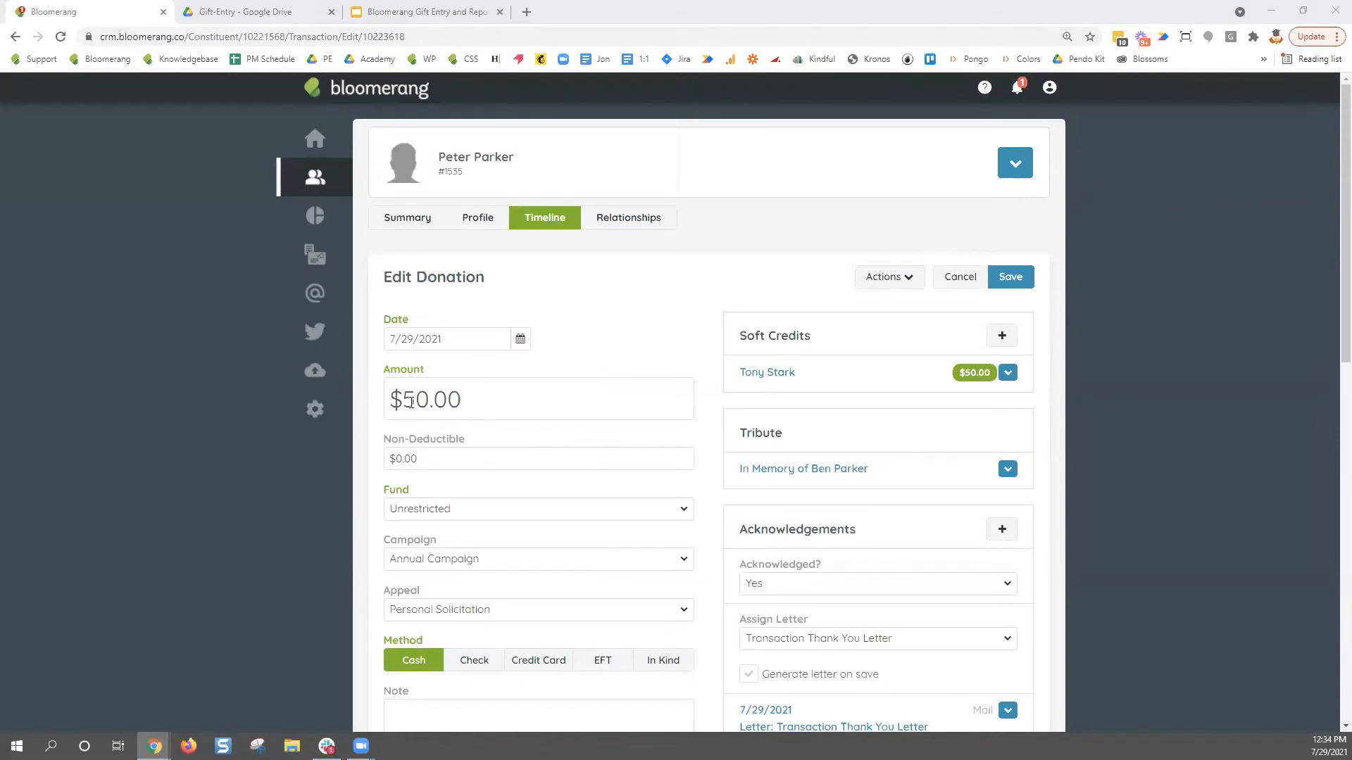
{"action": "left_click_drag", "start_coordinate": [415, 400], "coordinate": [403, 400]}
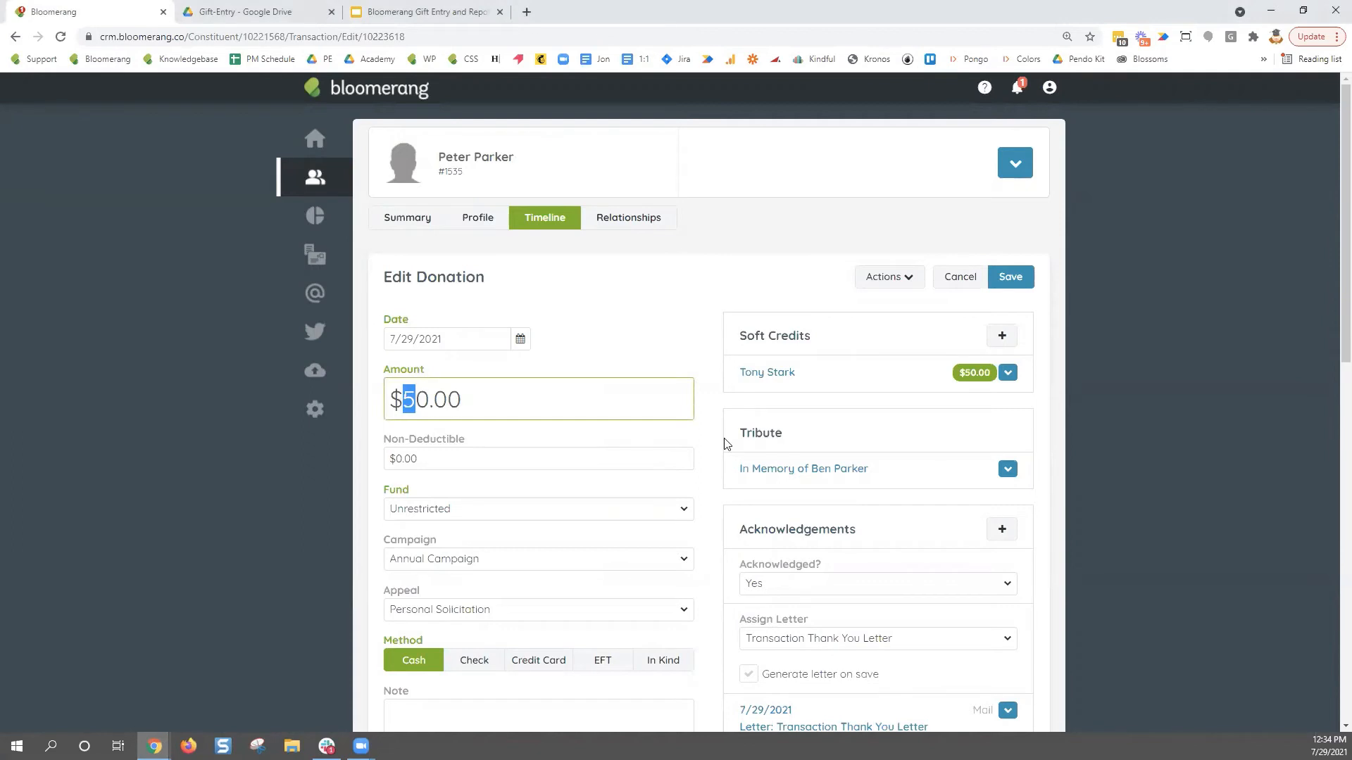
{"action": "type", "text": "8"}
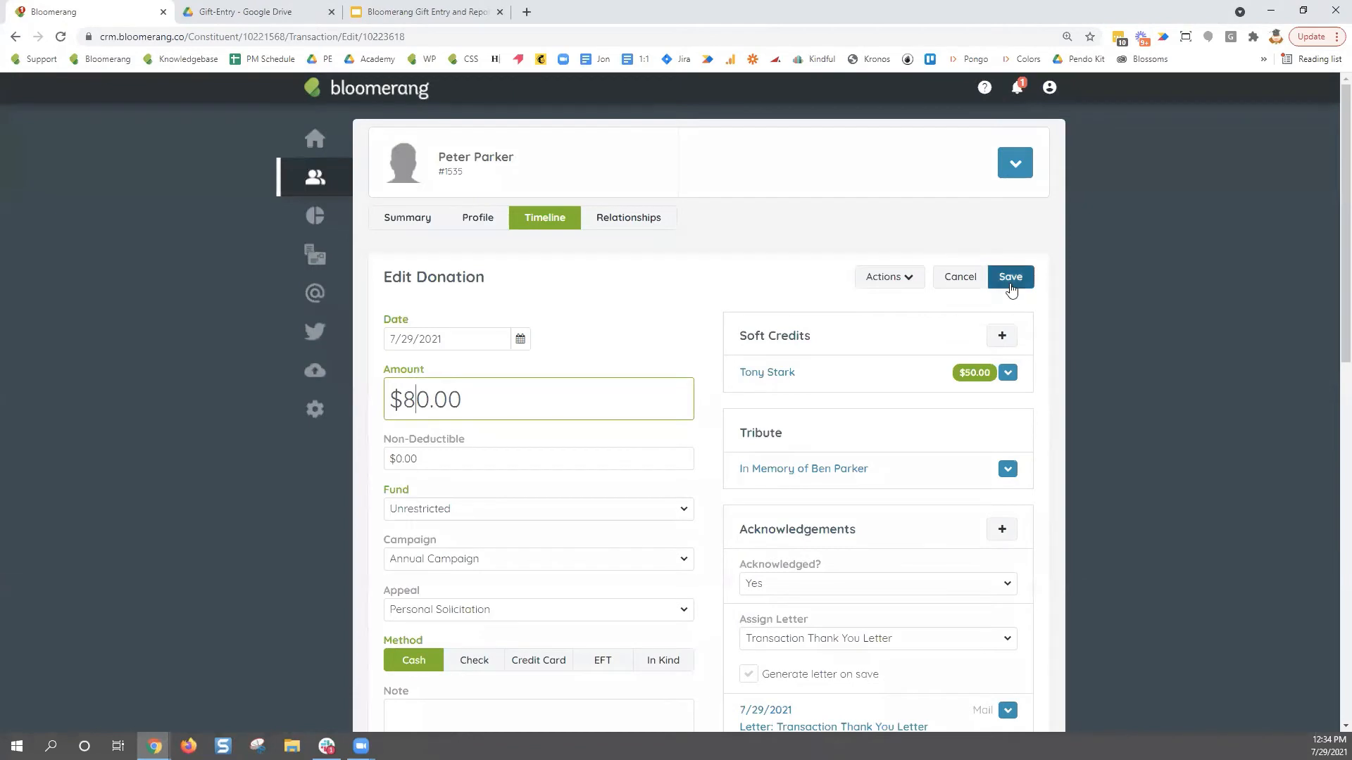
{"action": "left_click", "coordinate": [953, 288]}
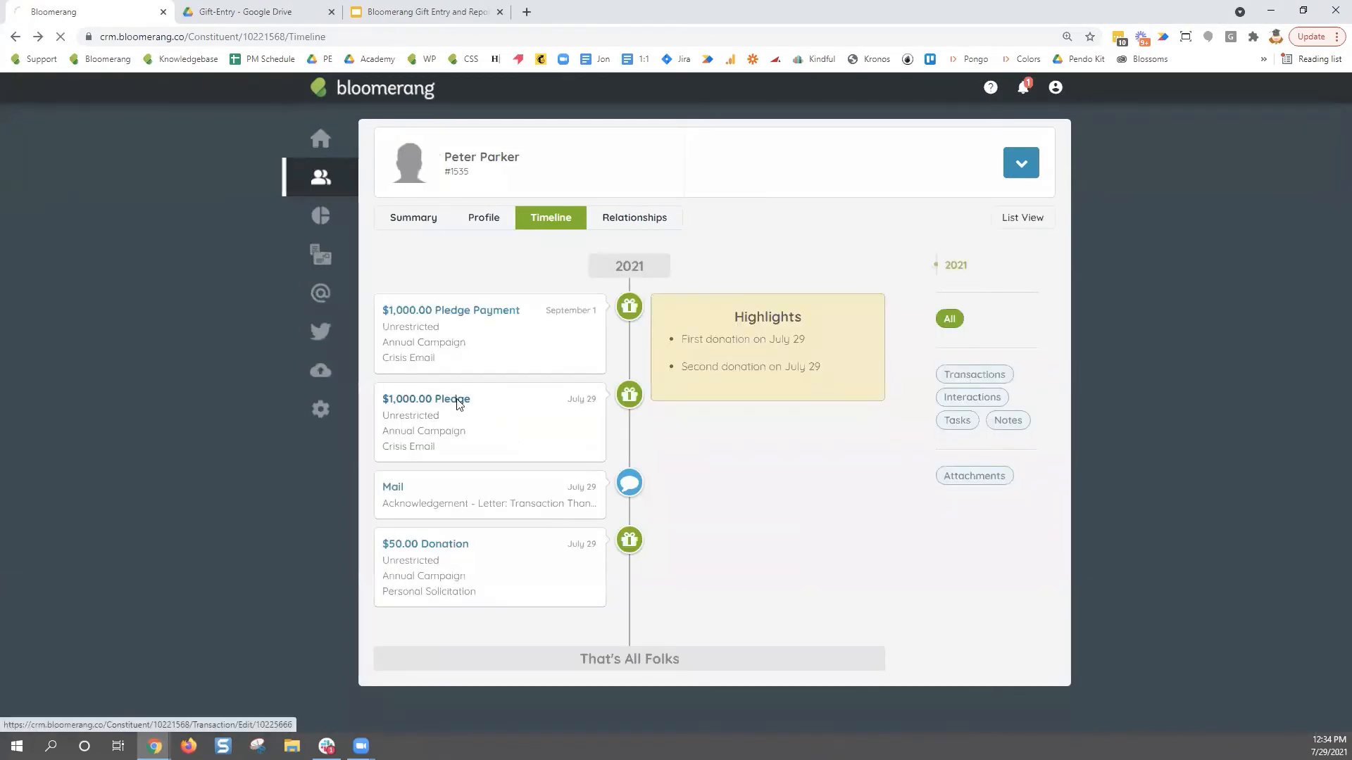
- Look over the $1,000.00 Pledge and Pledge Payment records without changing them
{"action": "left_click", "coordinate": [457, 400]}
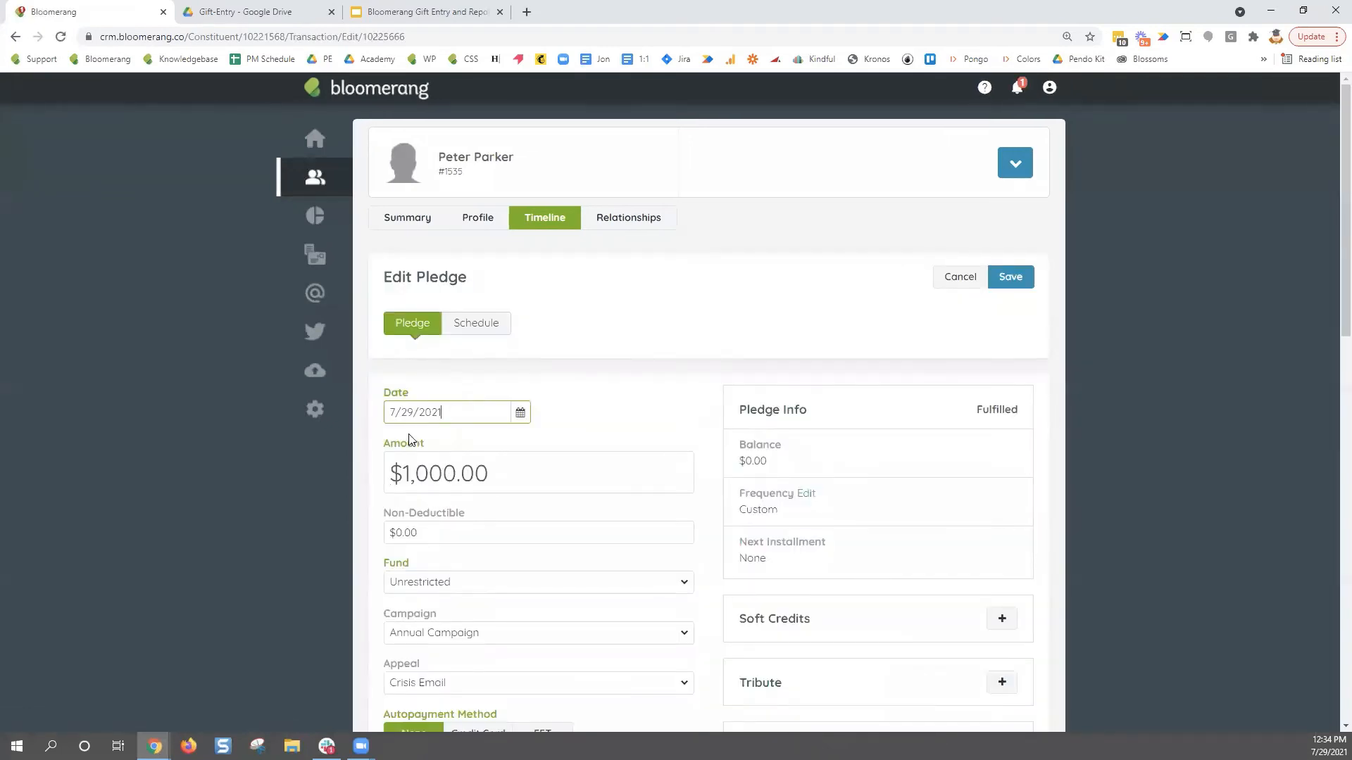
{"action": "left_click", "coordinate": [963, 281]}
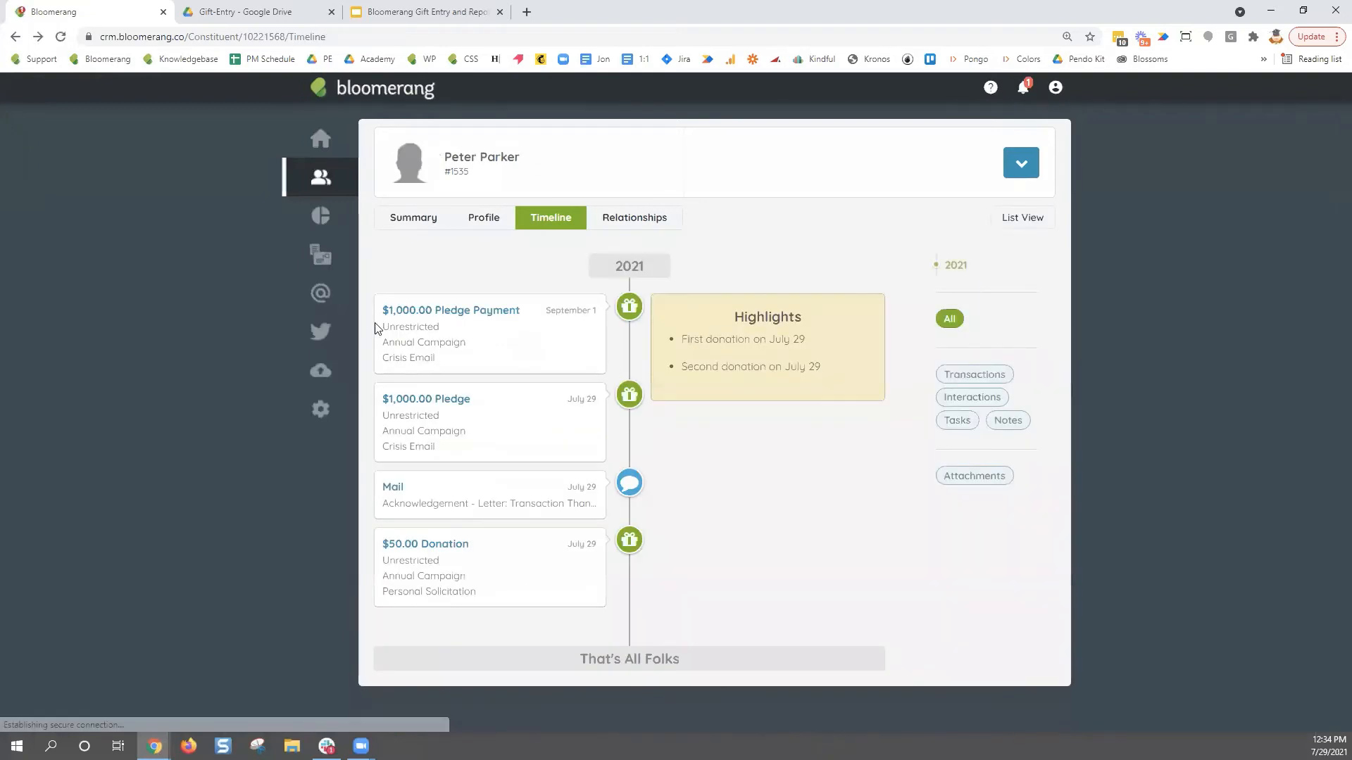
{"action": "left_click", "coordinate": [455, 315]}
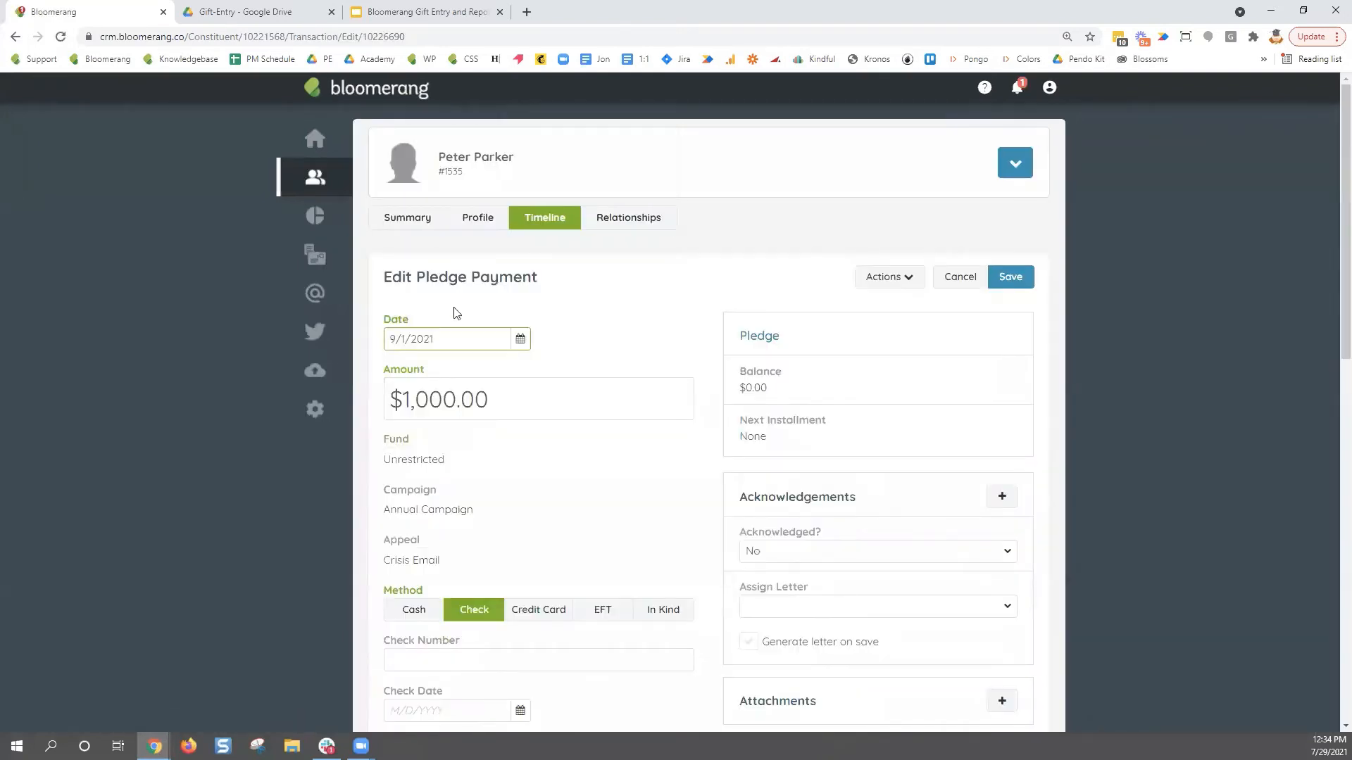
{"action": "left_click", "coordinate": [956, 281]}
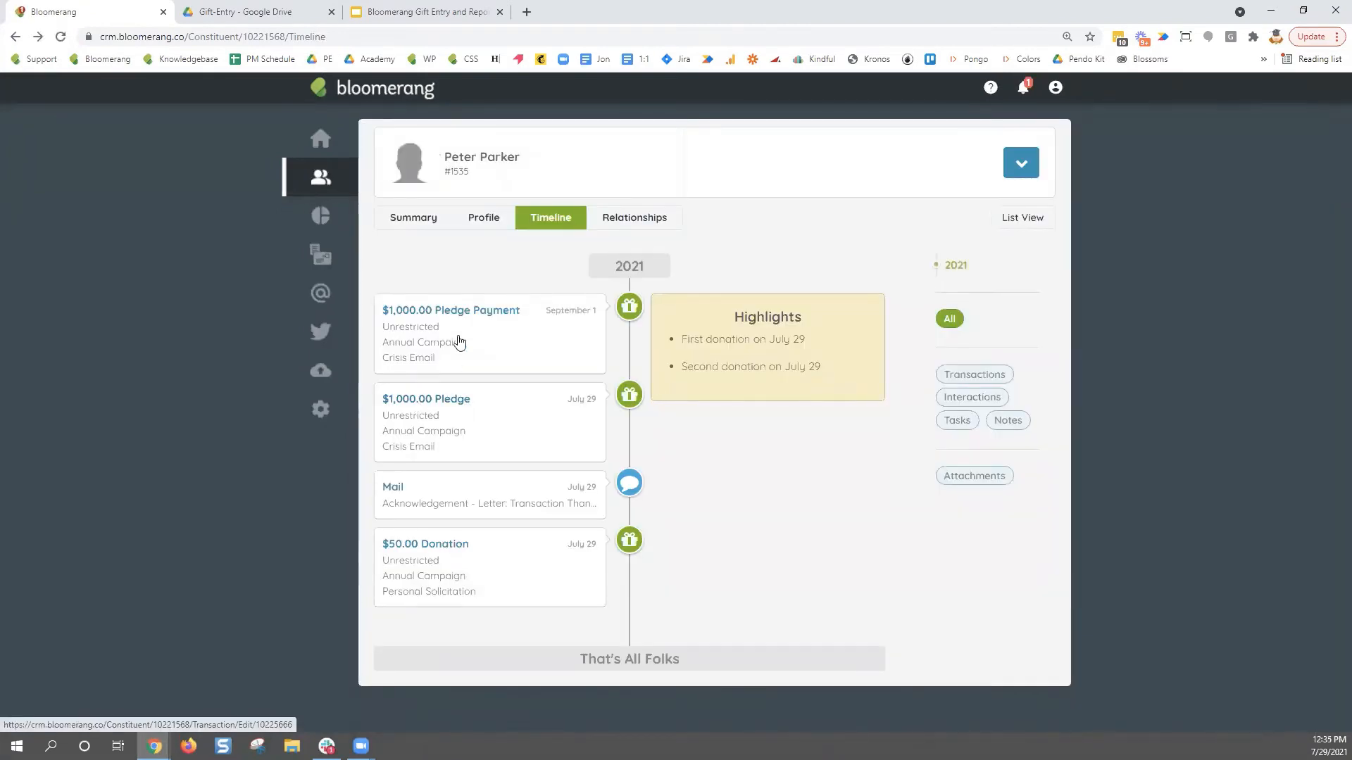
- Raise the pledge amount to $1,500.00 and attempt to save it
{"action": "left_click", "coordinate": [456, 402]}
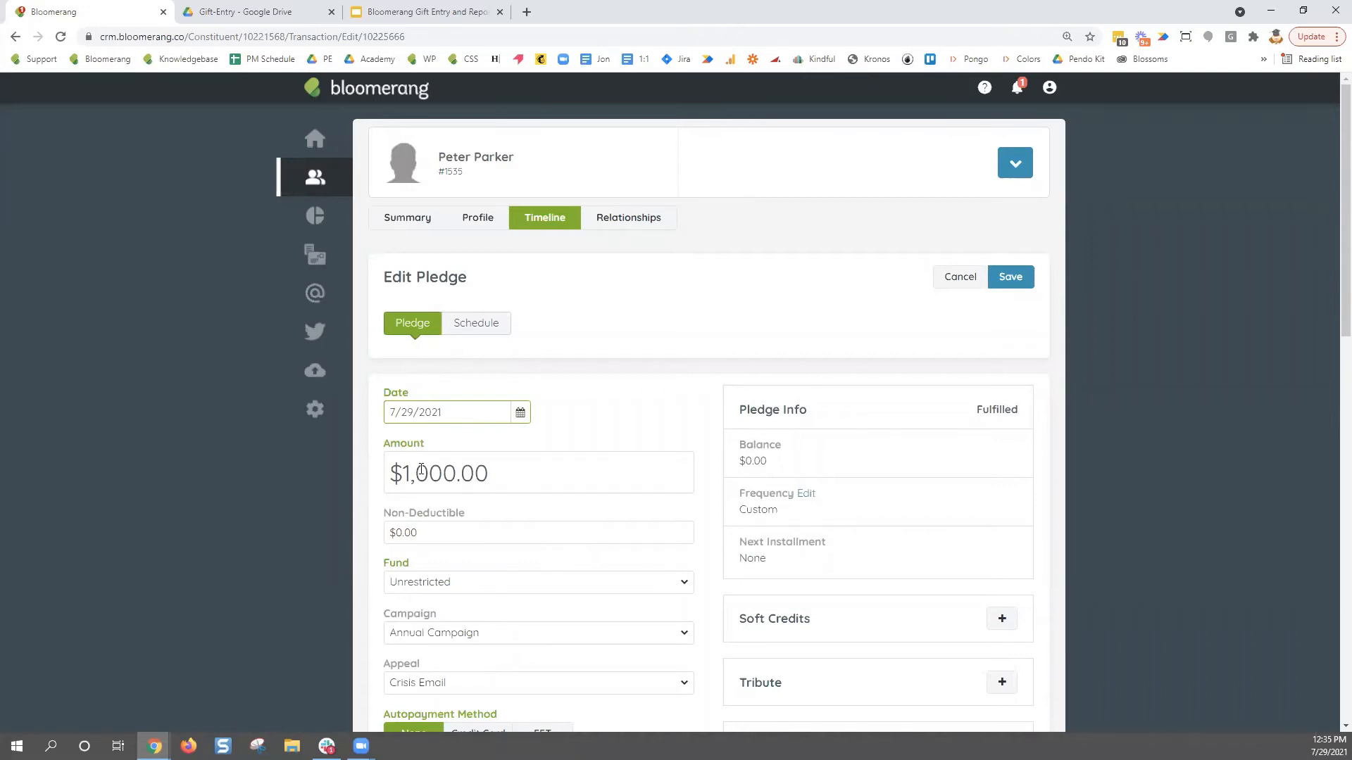
{"action": "left_click_drag", "start_coordinate": [420, 470], "coordinate": [433, 470]}
{"action": "type", "text": "5"}
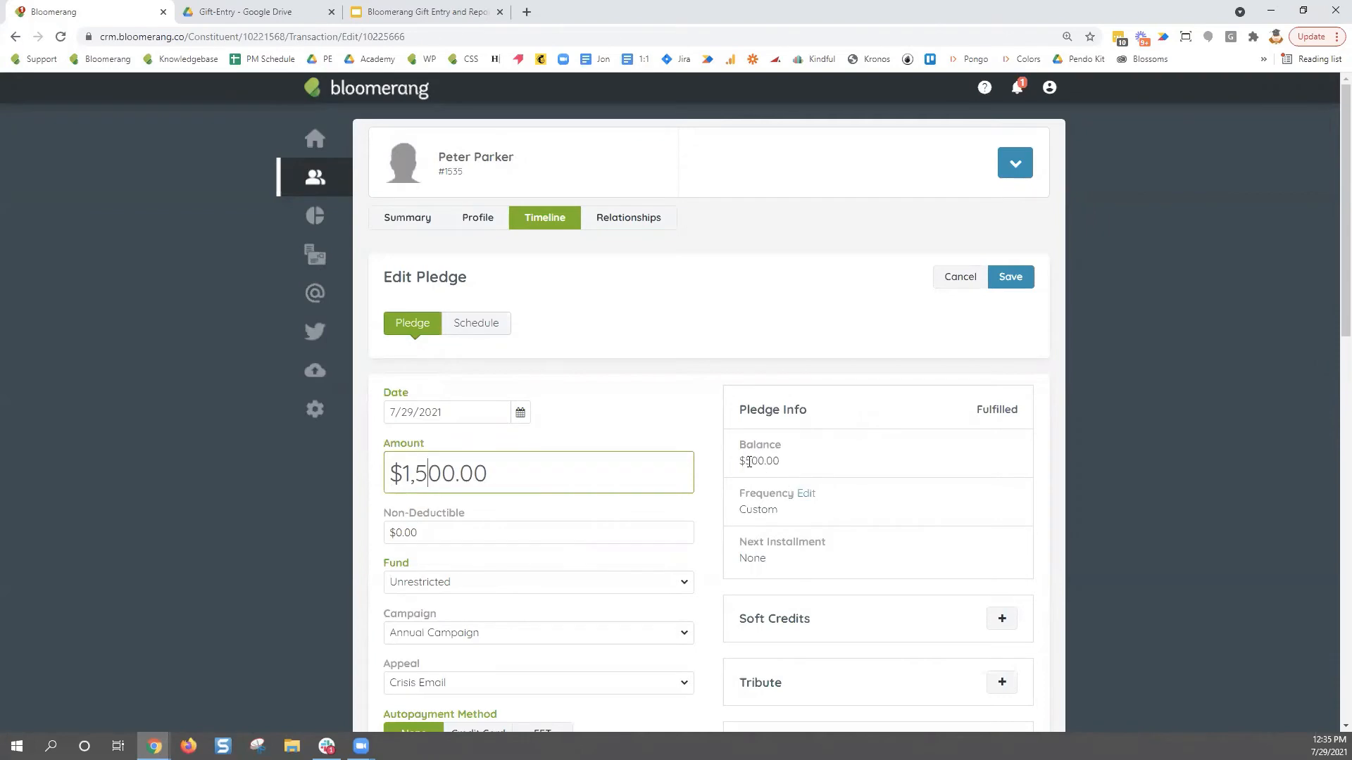
{"action": "left_click_drag", "start_coordinate": [740, 462], "coordinate": [783, 473]}
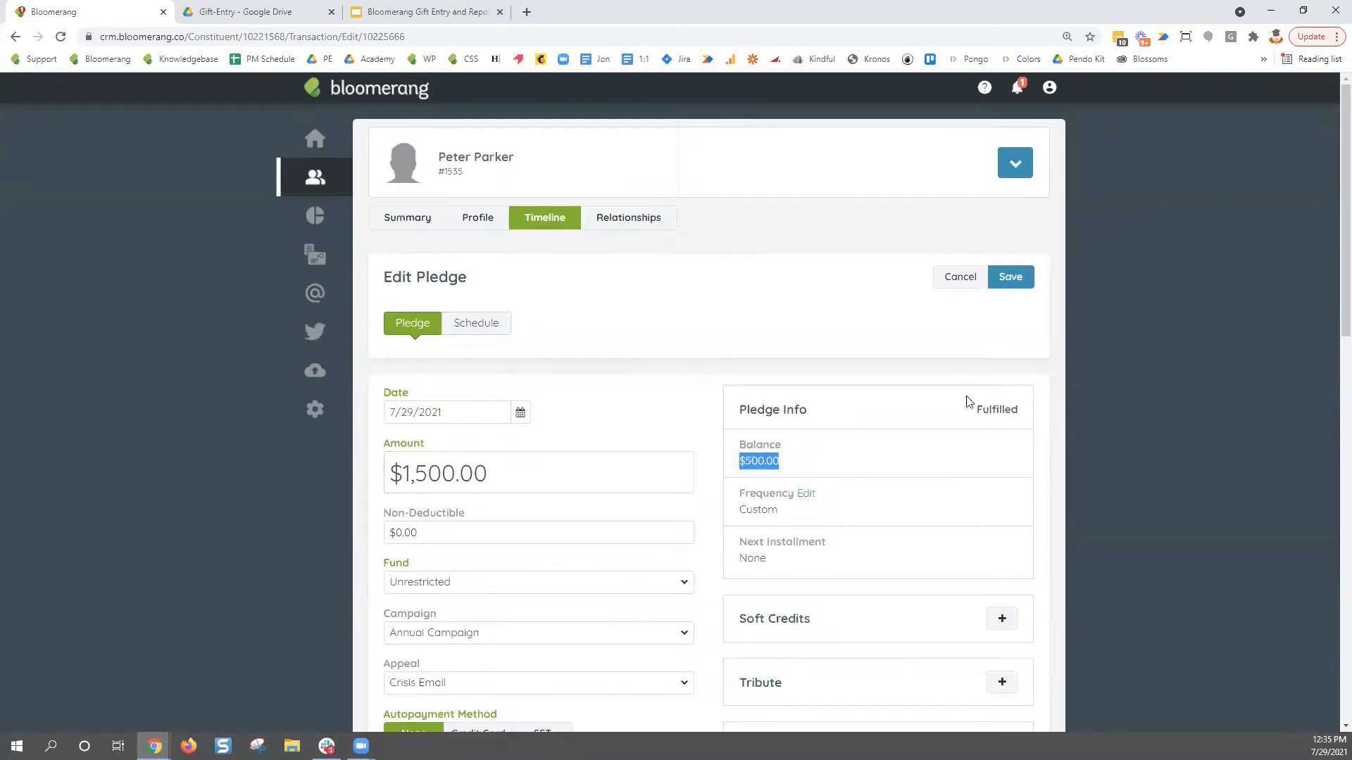
{"action": "left_click", "coordinate": [1012, 276]}
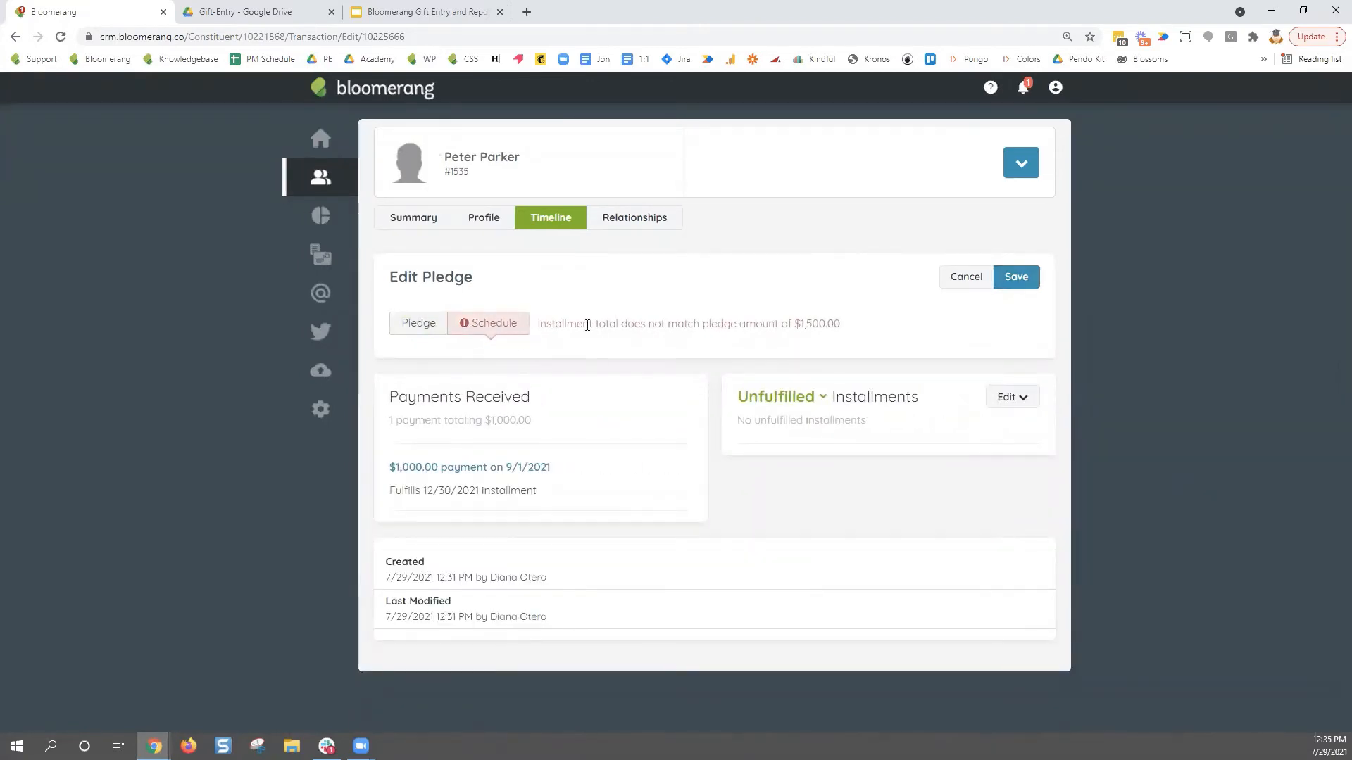
- Switch to editing installments individually and add a second installment row
{"action": "left_click_drag", "start_coordinate": [538, 324], "coordinate": [845, 336]}
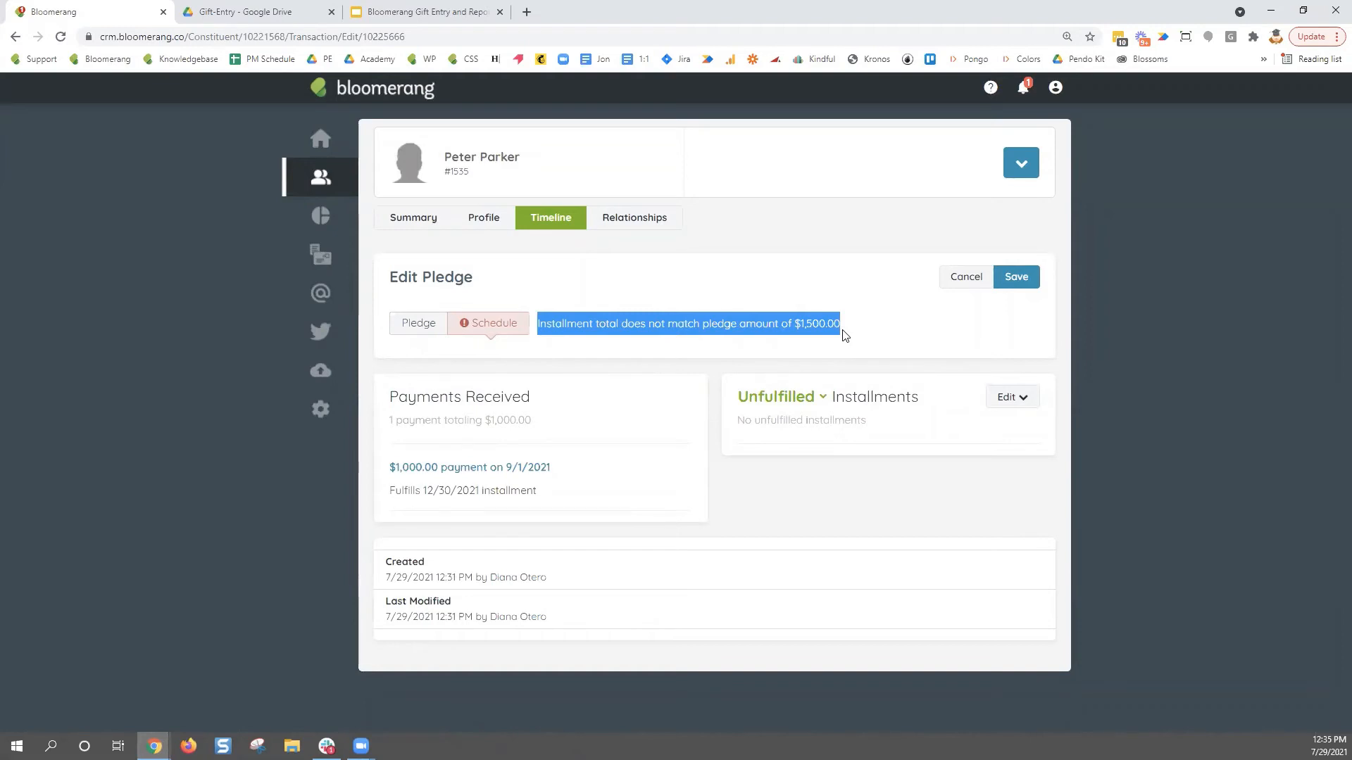
{"action": "left_click", "coordinate": [1027, 404]}
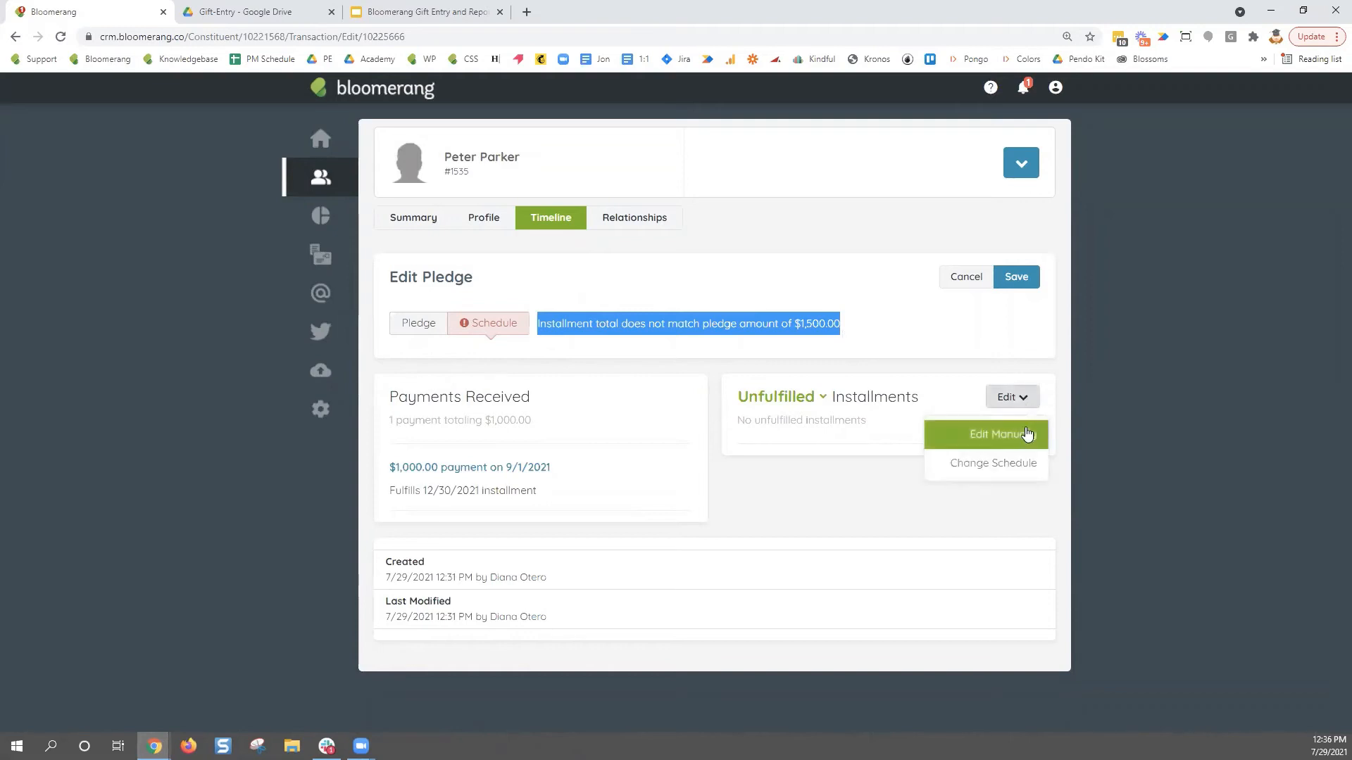
{"action": "left_click", "coordinate": [1026, 434]}
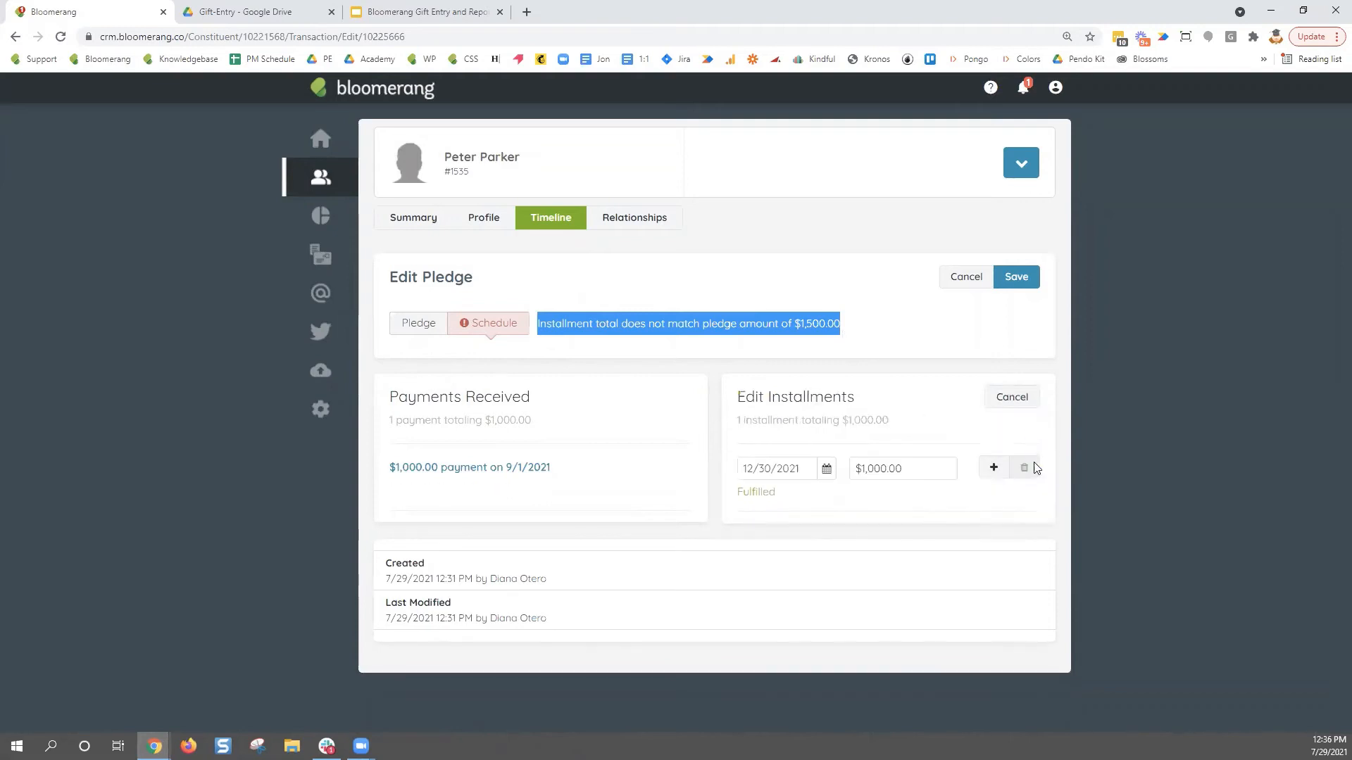
{"action": "left_click", "coordinate": [994, 469]}
- Set the second installment to $500.00 due 9/1/2022
{"action": "left_click", "coordinate": [821, 538]}
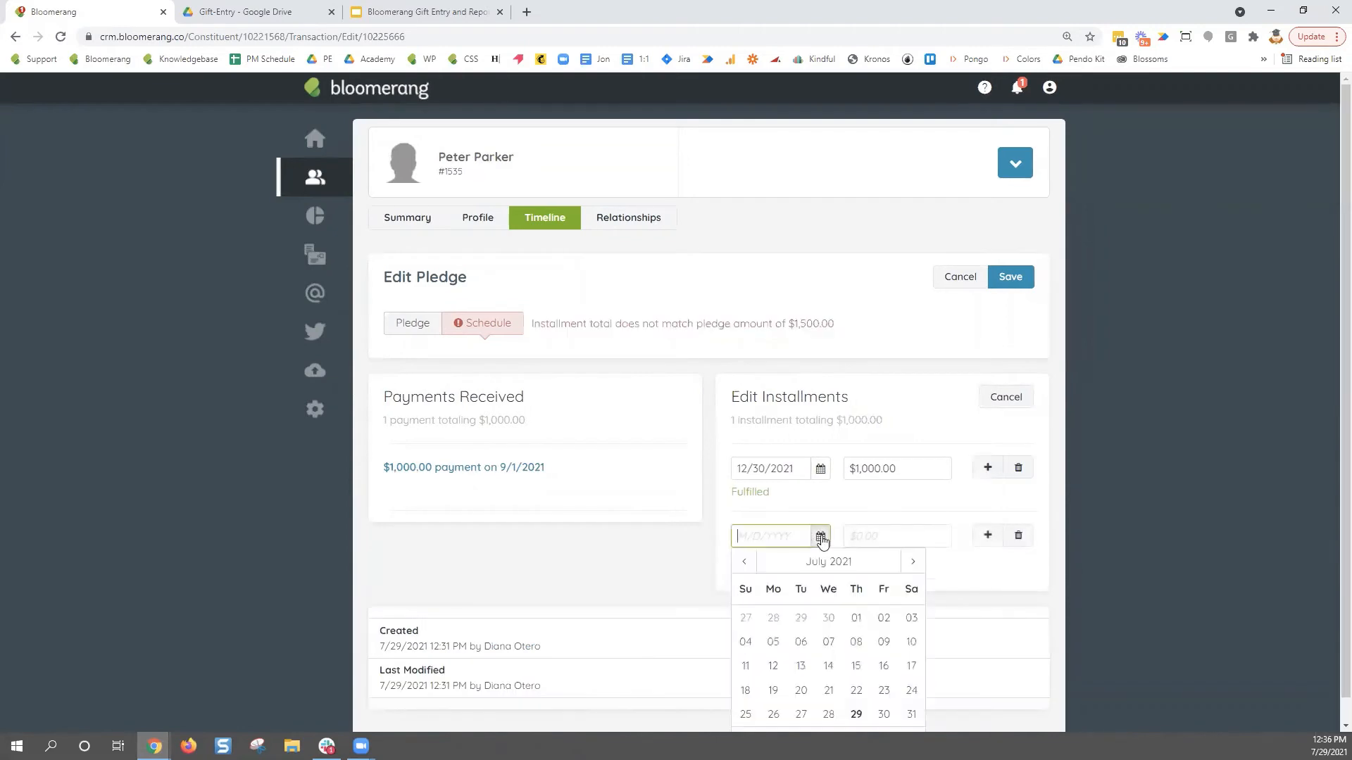
{"action": "left_click", "coordinate": [912, 561]}
{"action": "left_click", "coordinate": [912, 561]}
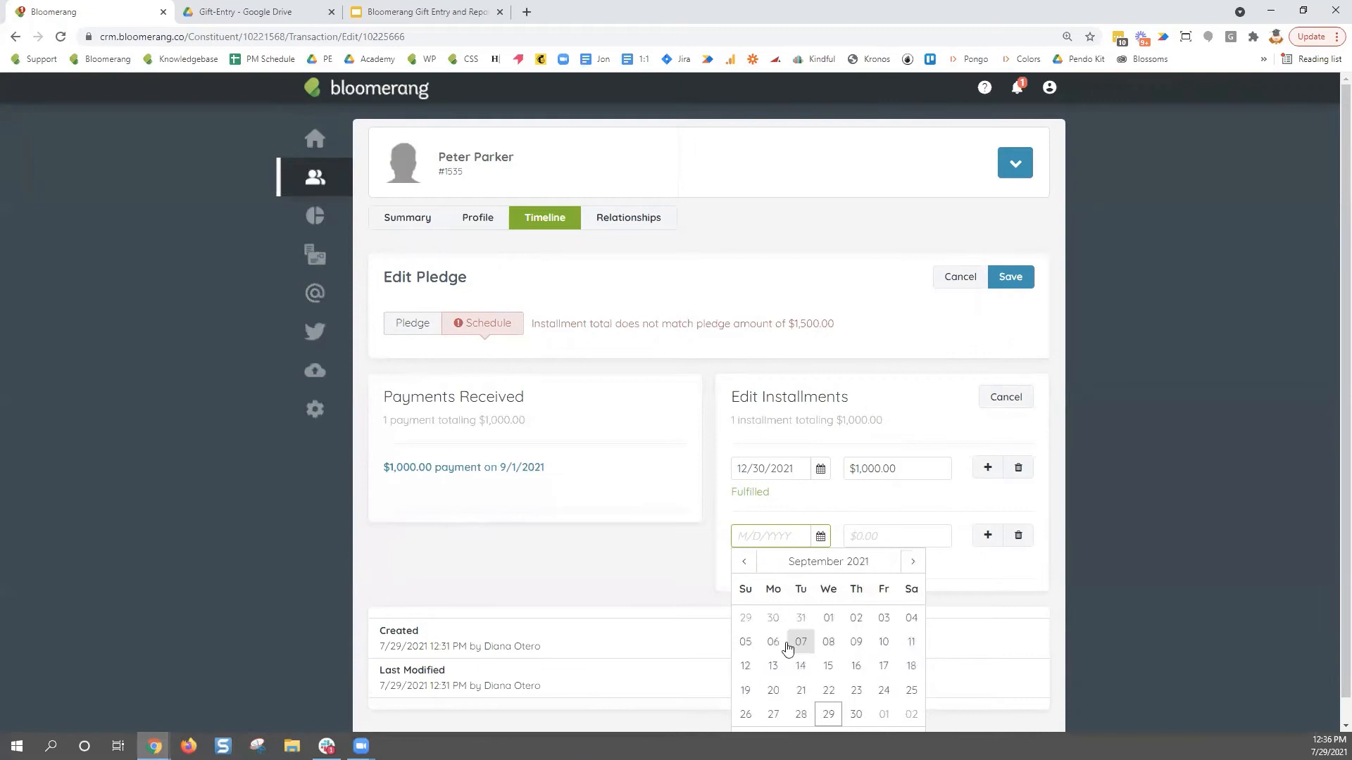
{"action": "left_click", "coordinate": [828, 617]}
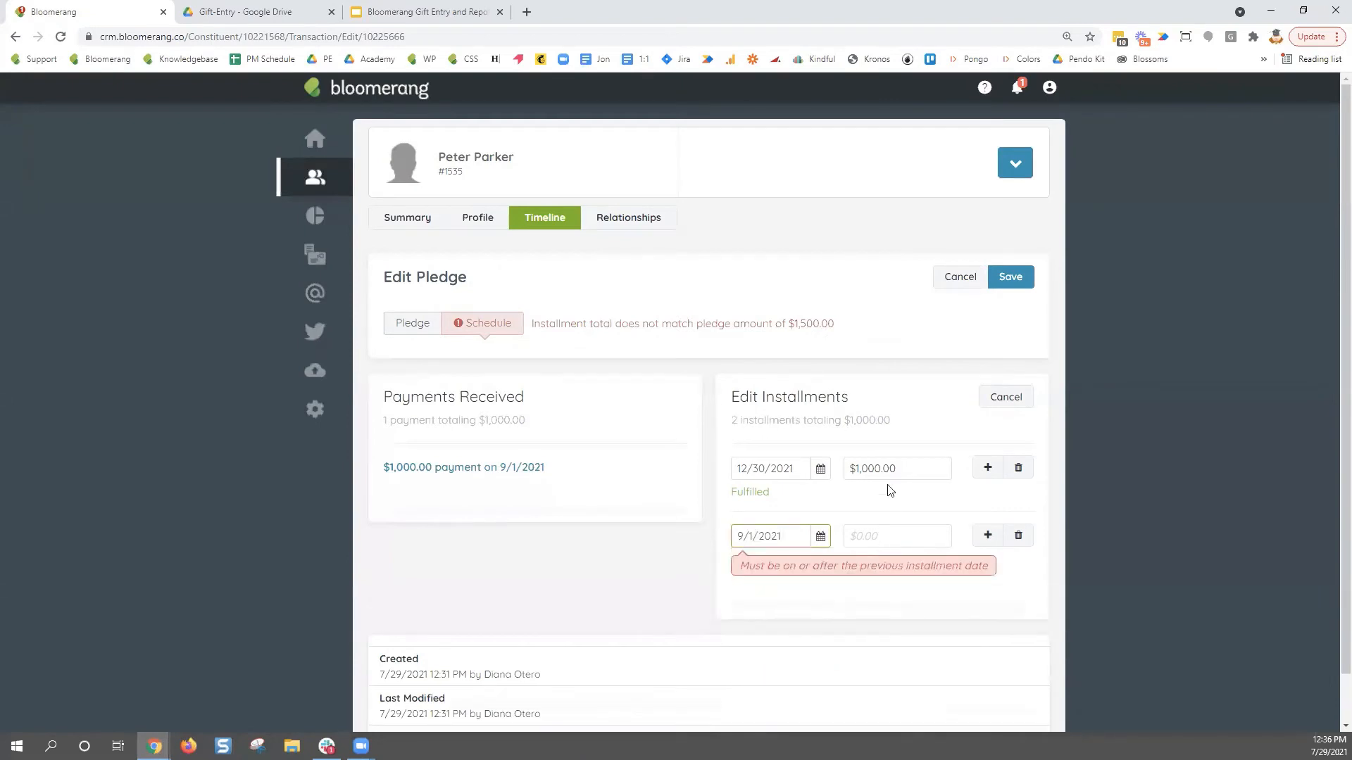
{"action": "triple_click", "coordinate": [775, 536]}
{"action": "left_click", "coordinate": [810, 536]}
{"action": "key", "text": "BackSpace"}
{"action": "type", "text": "2"}
{"action": "left_click", "coordinate": [852, 538]}
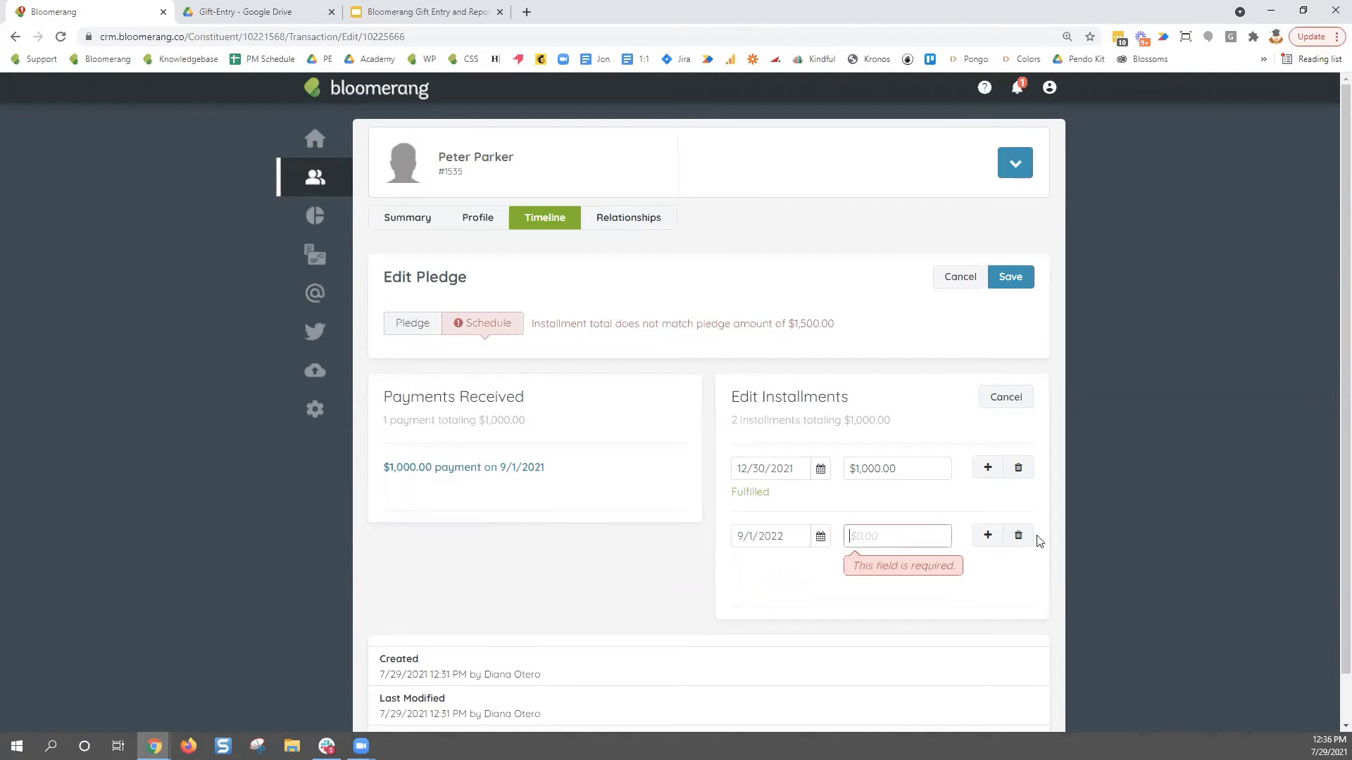
{"action": "type", "text": "500"}
{"action": "left_click", "coordinate": [1014, 505]}
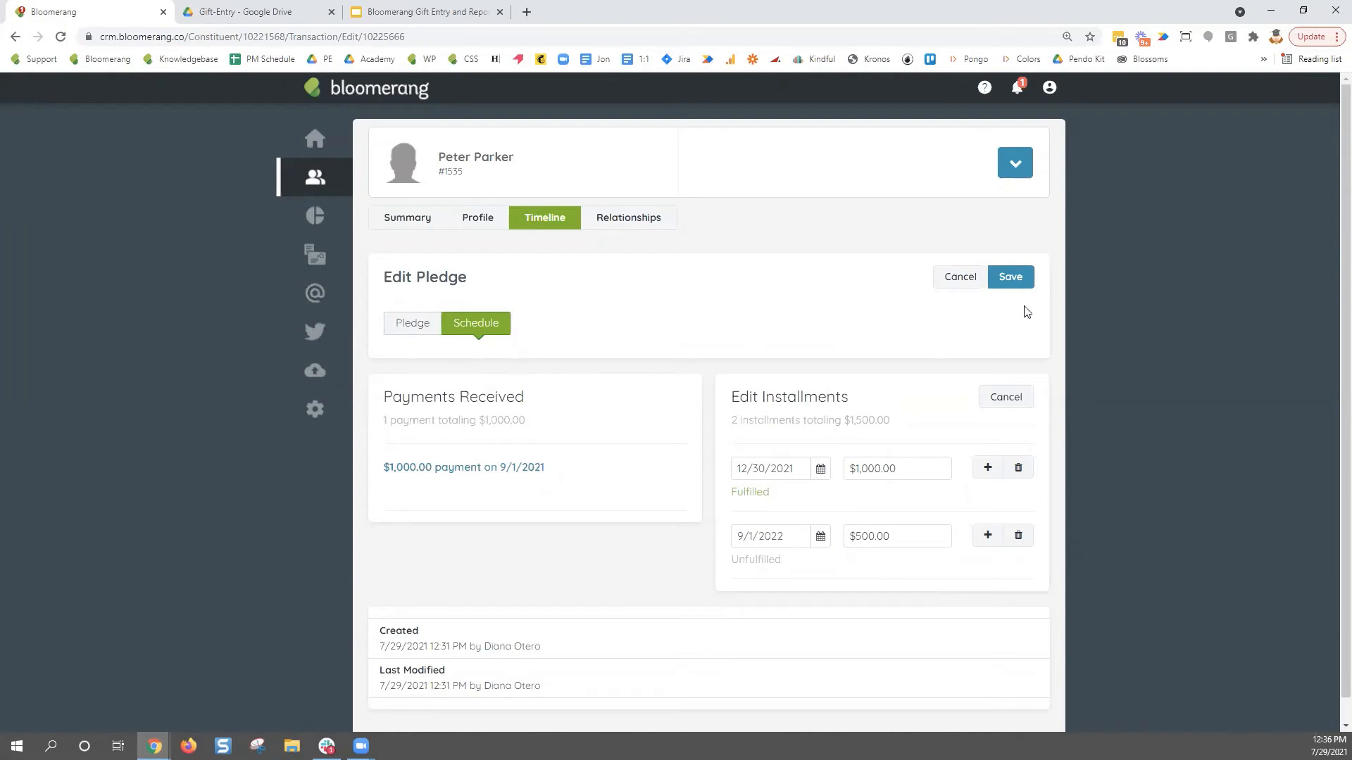
- Save the $1,500.00 pledge with its updated installment schedule
{"action": "left_click", "coordinate": [1021, 283]}
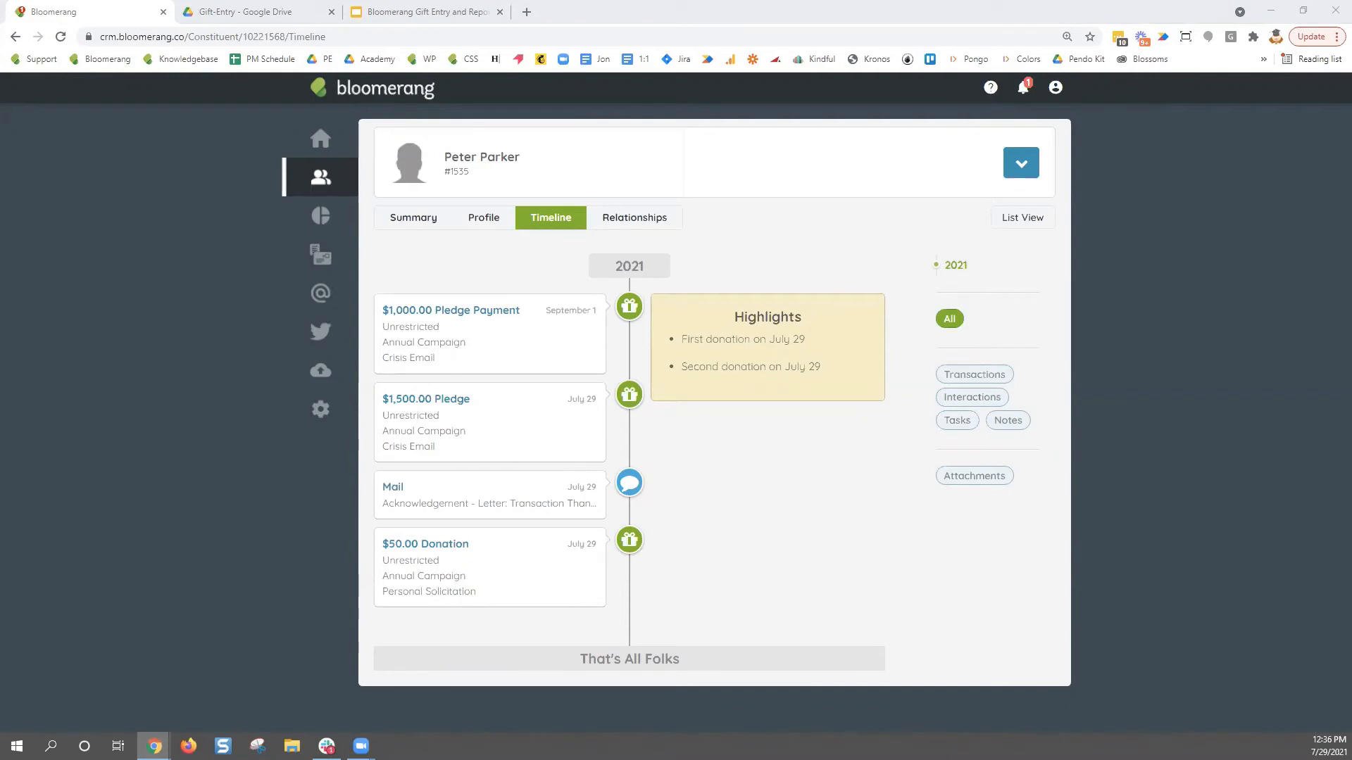
- Start a $10.00 recurring donation to Orangutan Rescue, Annual Campaign, Fall Appeal
{"action": "left_click", "coordinate": [1021, 173]}
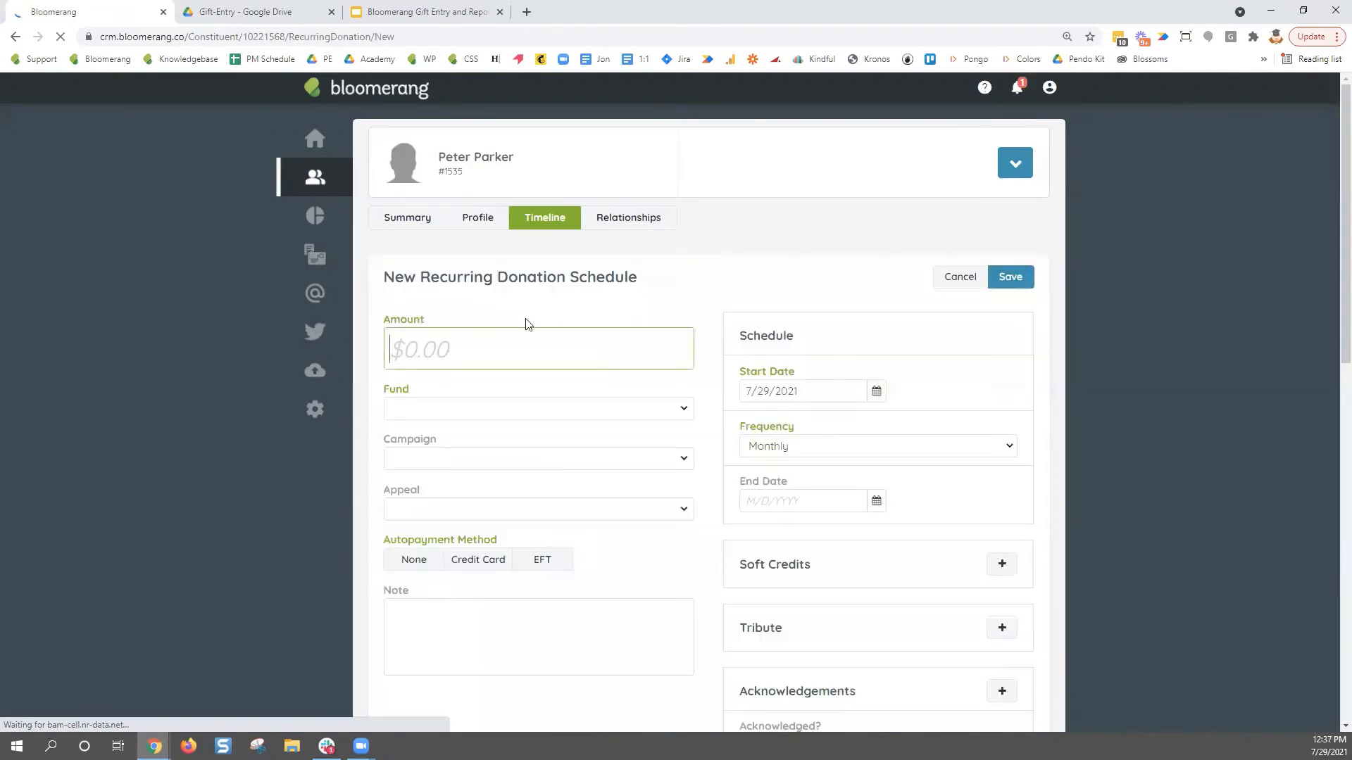
{"action": "type", "text": "10"}
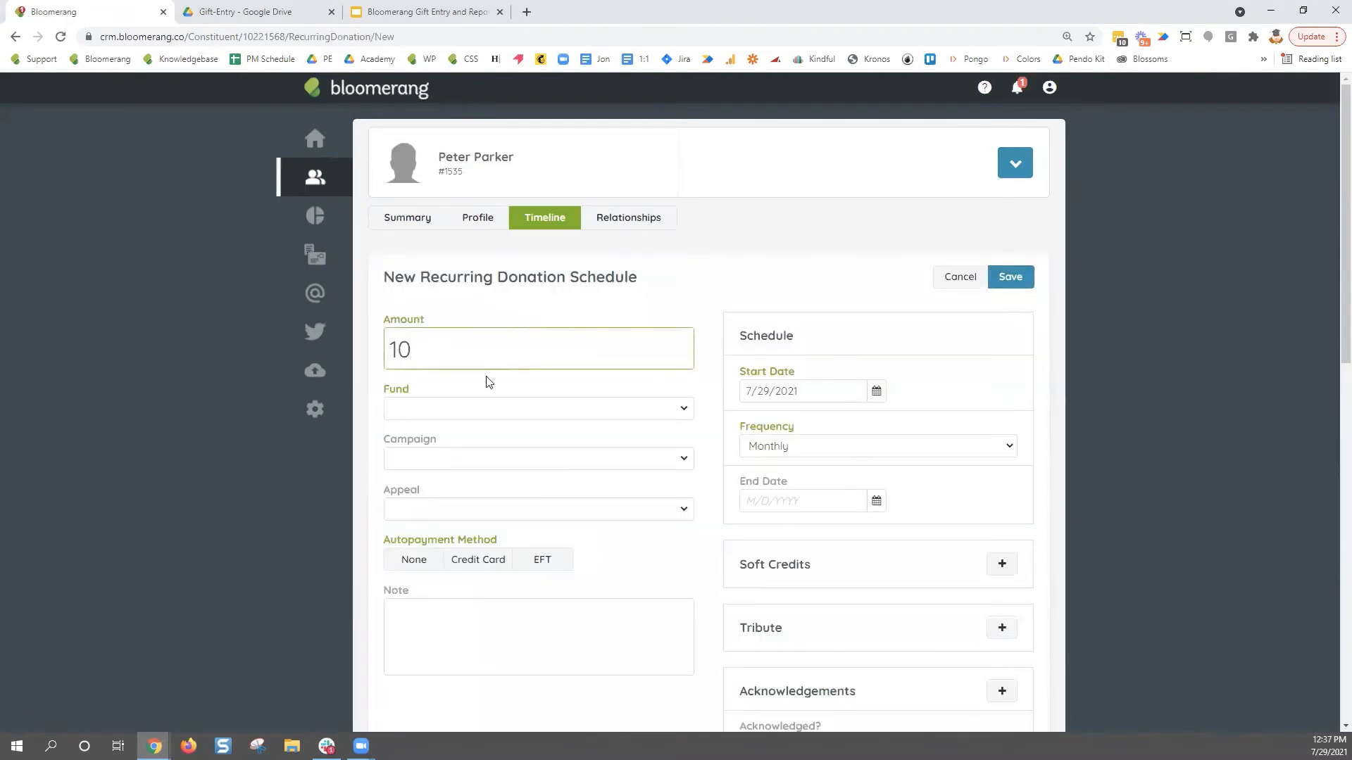
{"action": "left_click", "coordinate": [469, 410]}
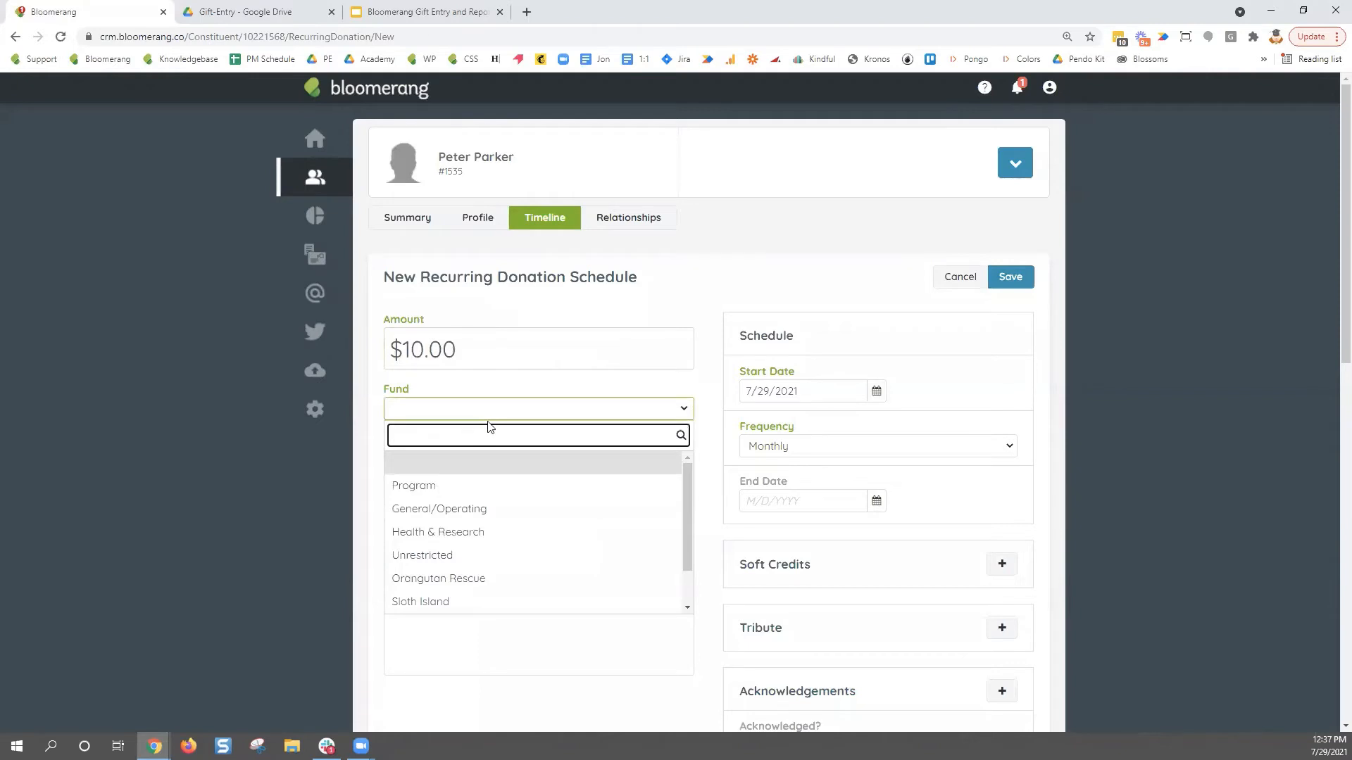
{"action": "left_click", "coordinate": [500, 577]}
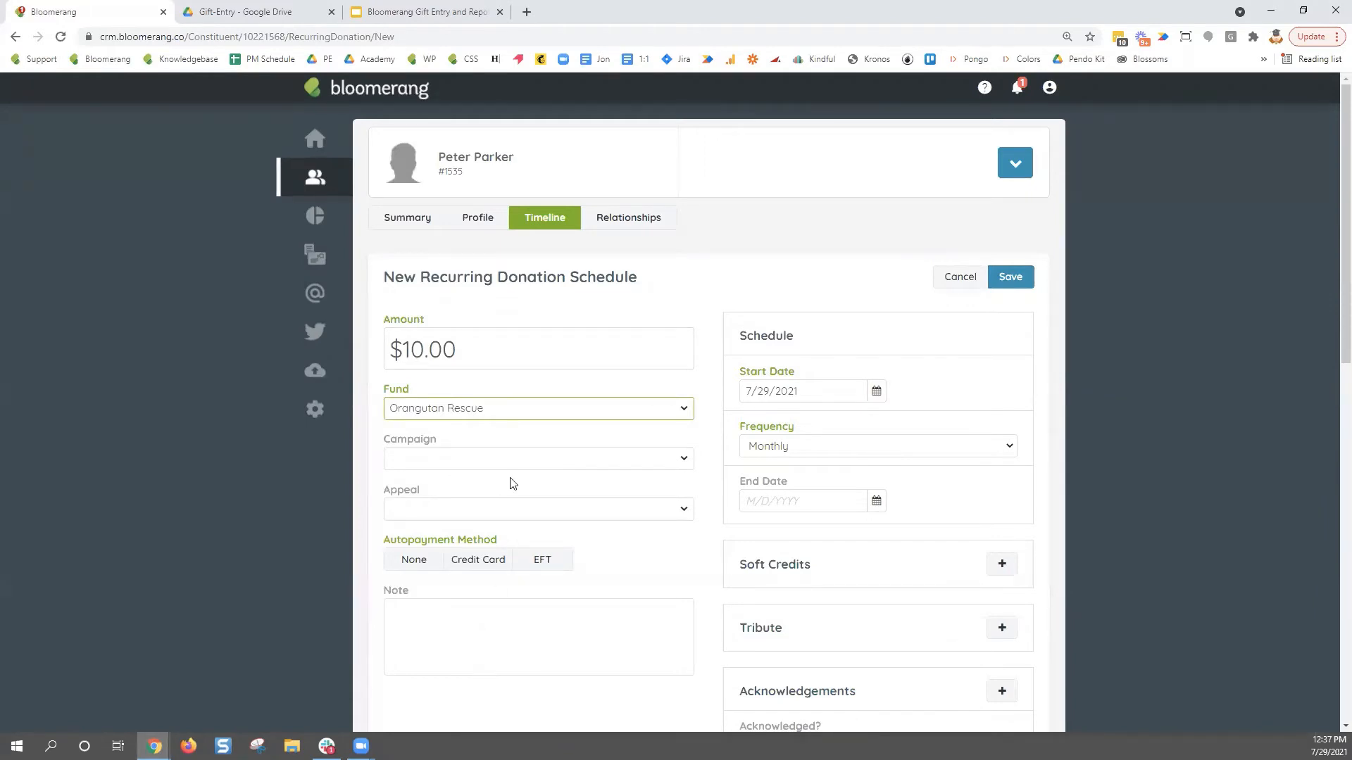
{"action": "left_click", "coordinate": [513, 466]}
{"action": "left_click", "coordinate": [498, 541]}
{"action": "left_click", "coordinate": [471, 514]}
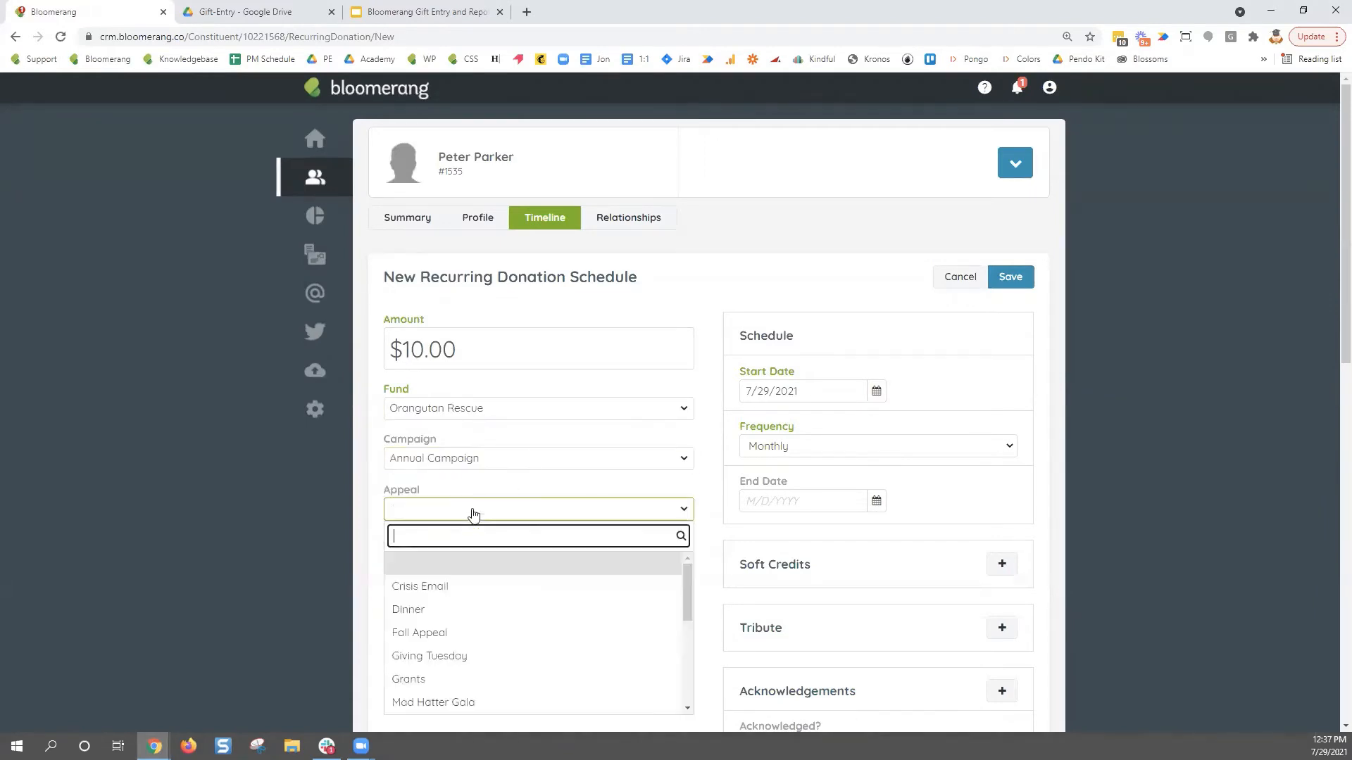
{"action": "scroll", "coordinate": [517, 609], "scroll_direction": "down", "scroll_amount": 1}
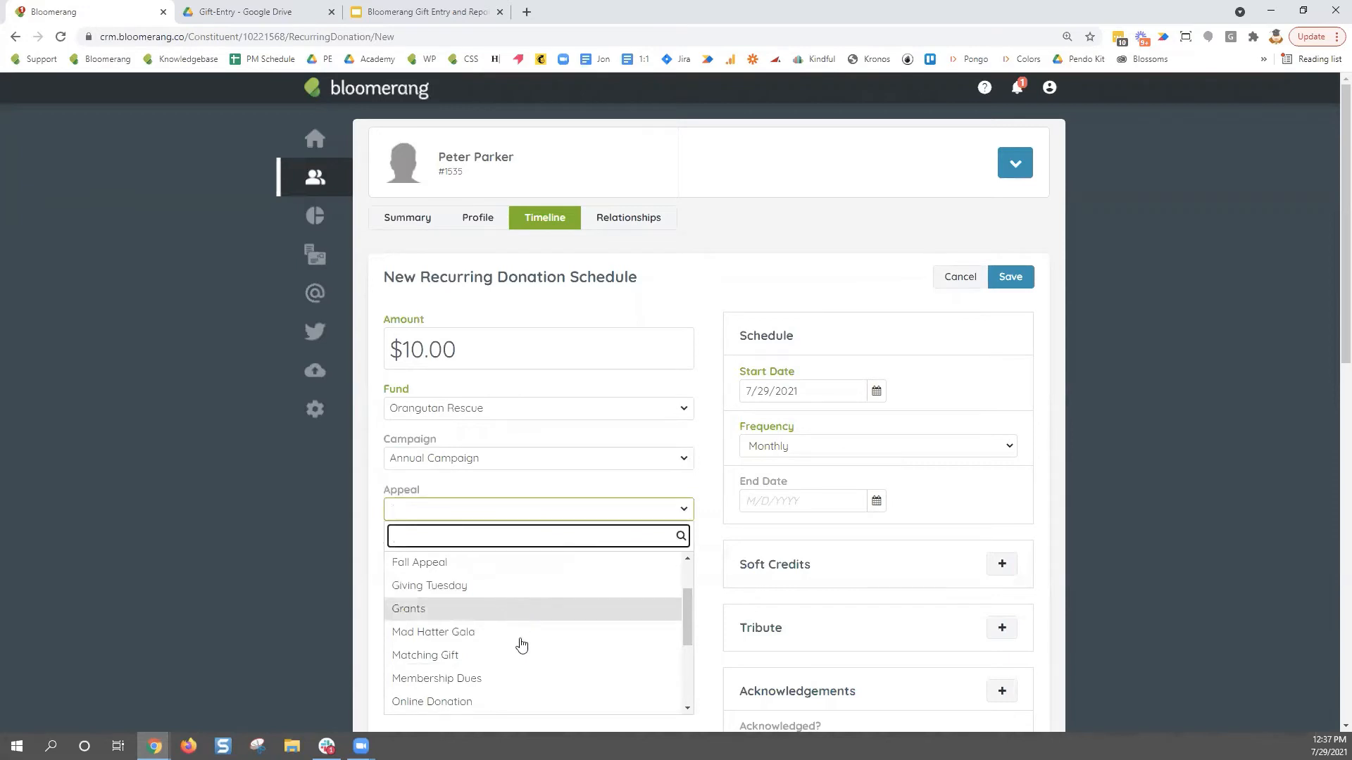
{"action": "scroll", "coordinate": [476, 642], "scroll_direction": "up", "scroll_amount": 1}
{"action": "left_click", "coordinate": [481, 637]}
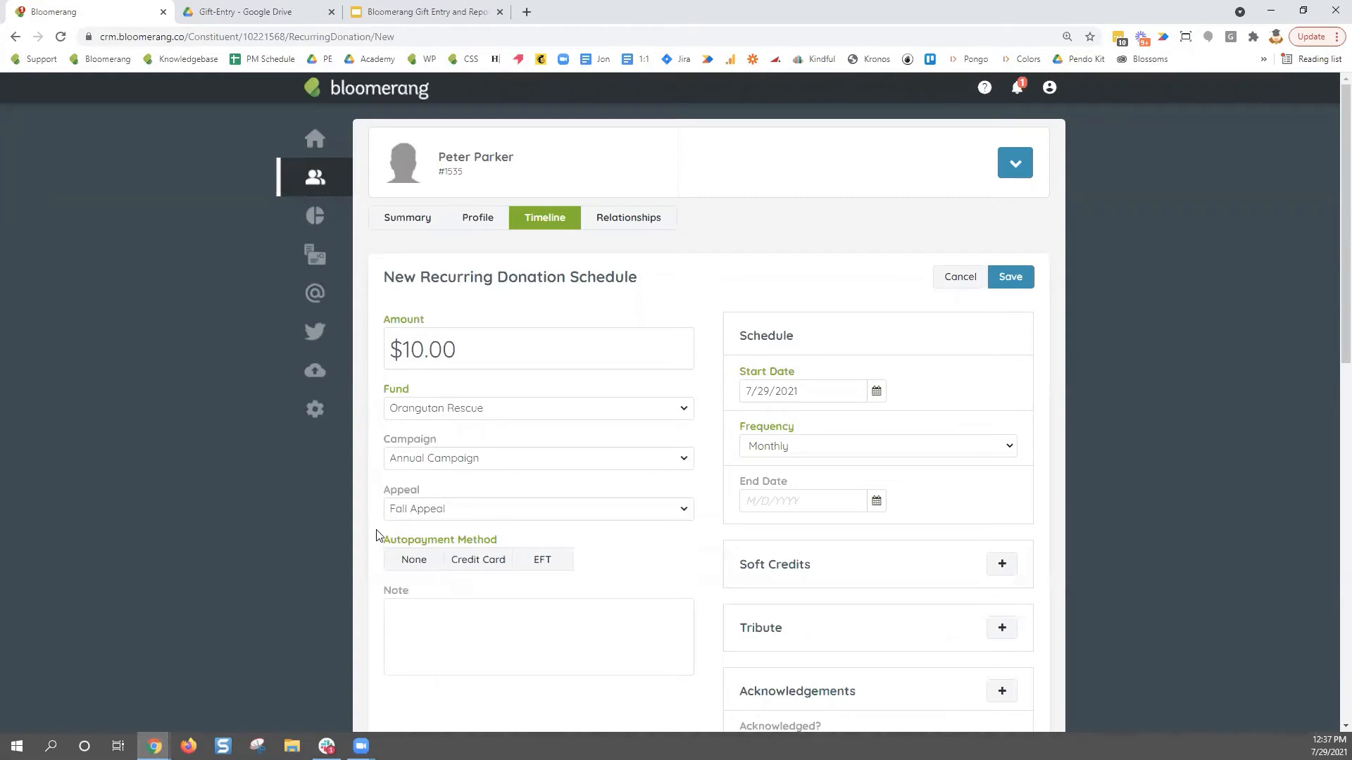
- Pay by credit card, entering the card number, expiration date and security code
{"action": "scroll", "coordinate": [665, 558], "scroll_direction": "down", "scroll_amount": 2}
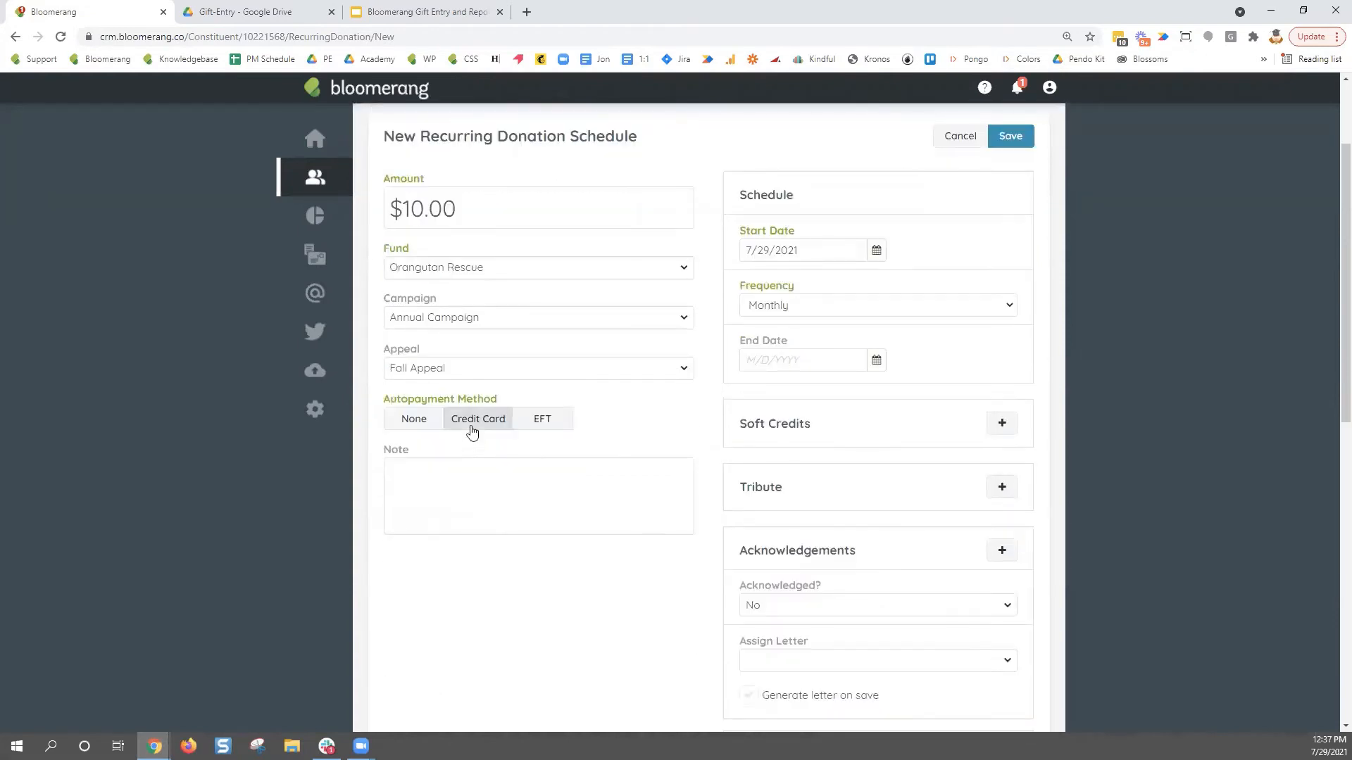
{"action": "left_click", "coordinate": [472, 430]}
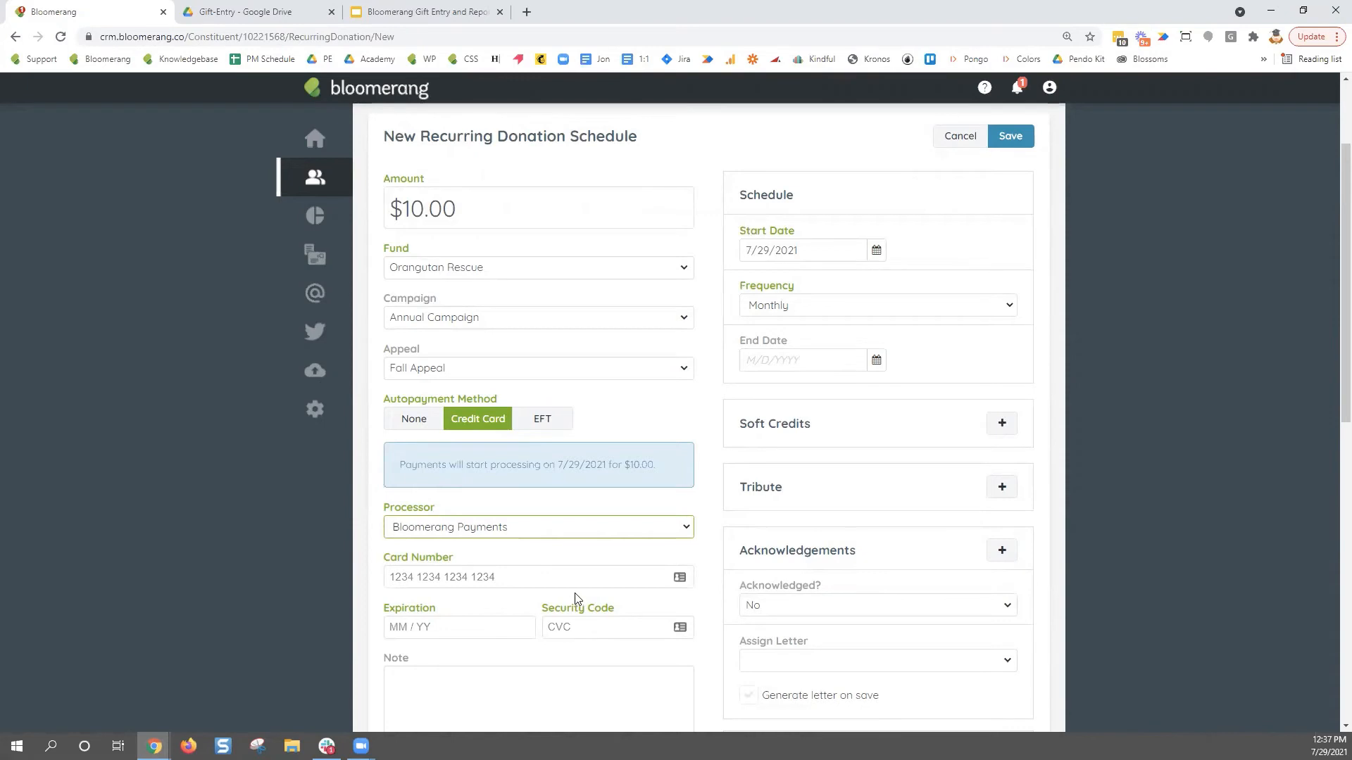
{"action": "left_click", "coordinate": [583, 576]}
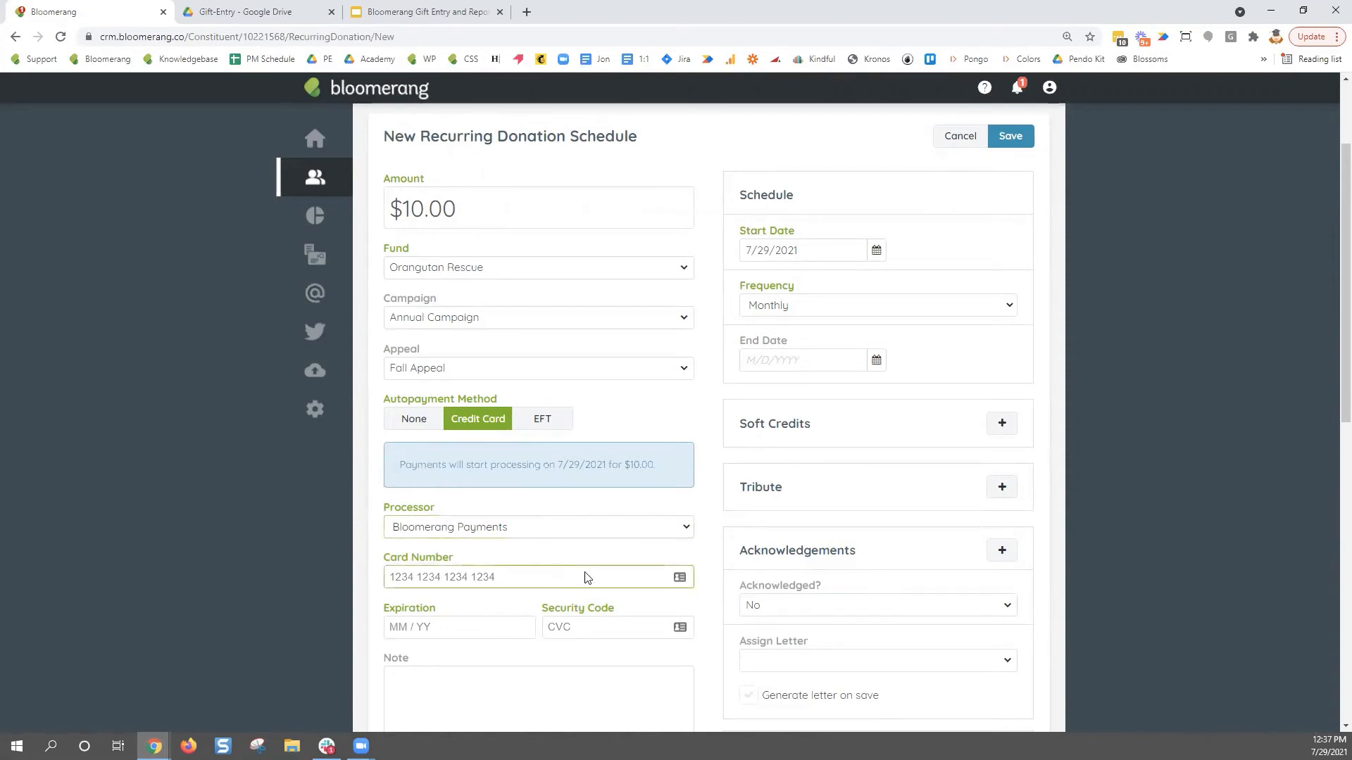
{"action": "type", "text": "4111 1111 1111 1111"}
{"action": "left_click", "coordinate": [492, 624]}
{"action": "type", "text": "12 / 23"}
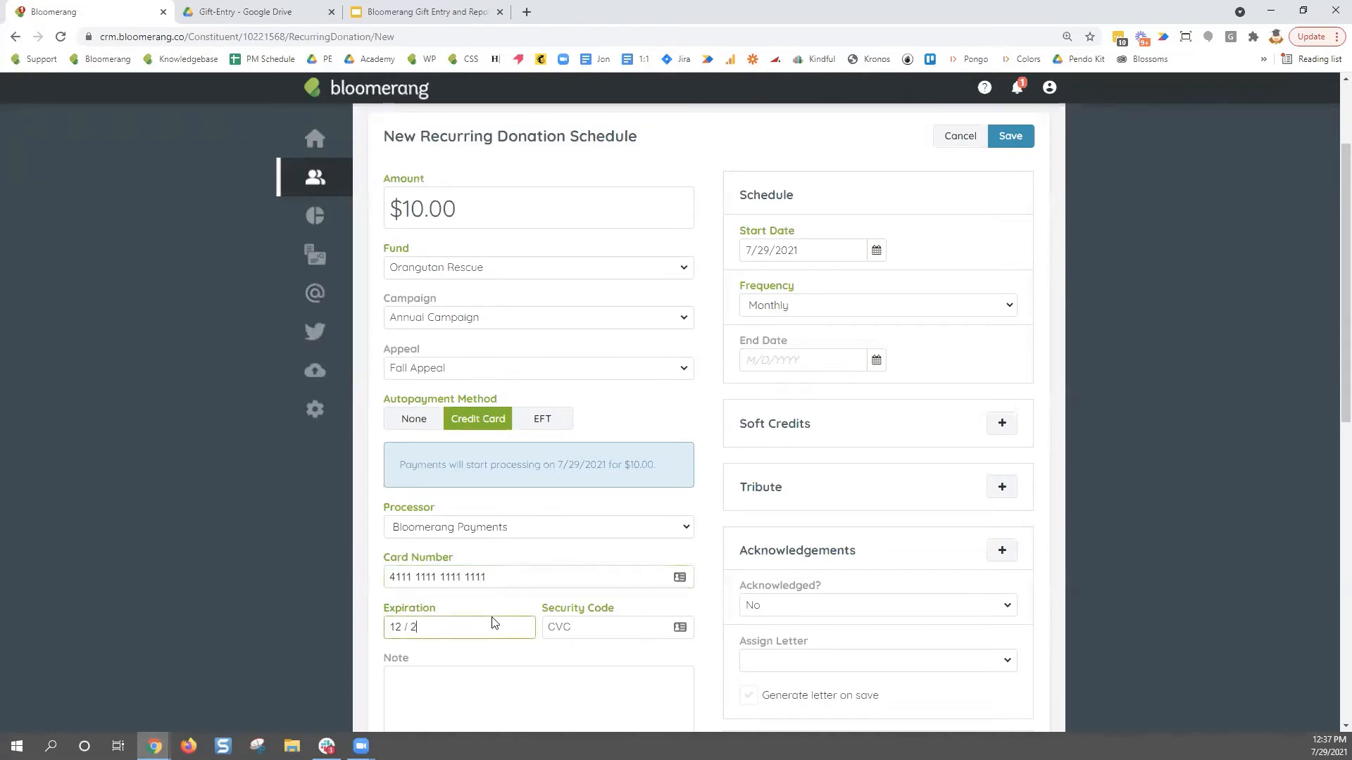
{"action": "left_click", "coordinate": [595, 626]}
{"action": "type", "text": "123"}
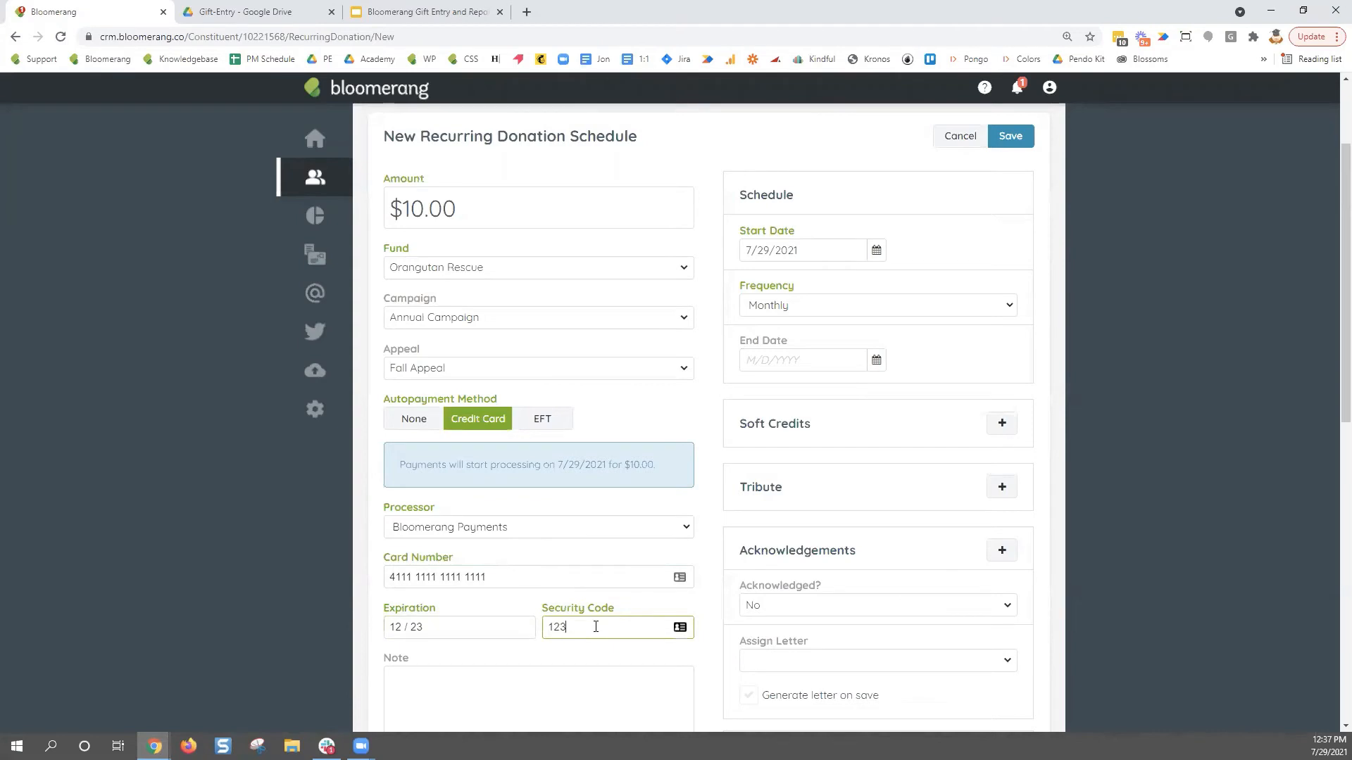
{"action": "left_click", "coordinate": [700, 548]}
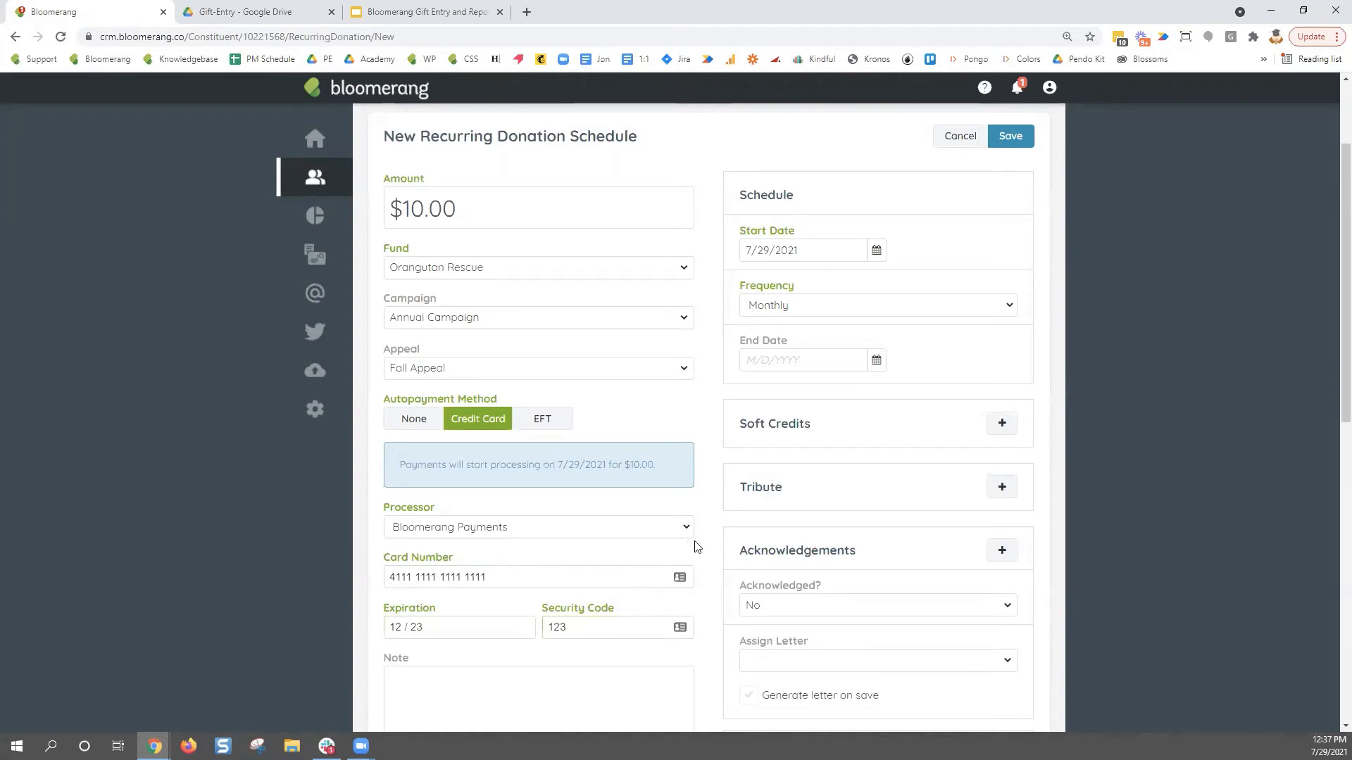
{"action": "scroll", "coordinate": [699, 548], "scroll_direction": "down", "scroll_amount": 1}
{"action": "scroll", "coordinate": [699, 548], "scroll_direction": "up", "scroll_amount": 1}
- Start the schedule on 8/1/2021, keep Monthly frequency, and leave End Date blank
{"action": "left_click", "coordinate": [876, 251]}
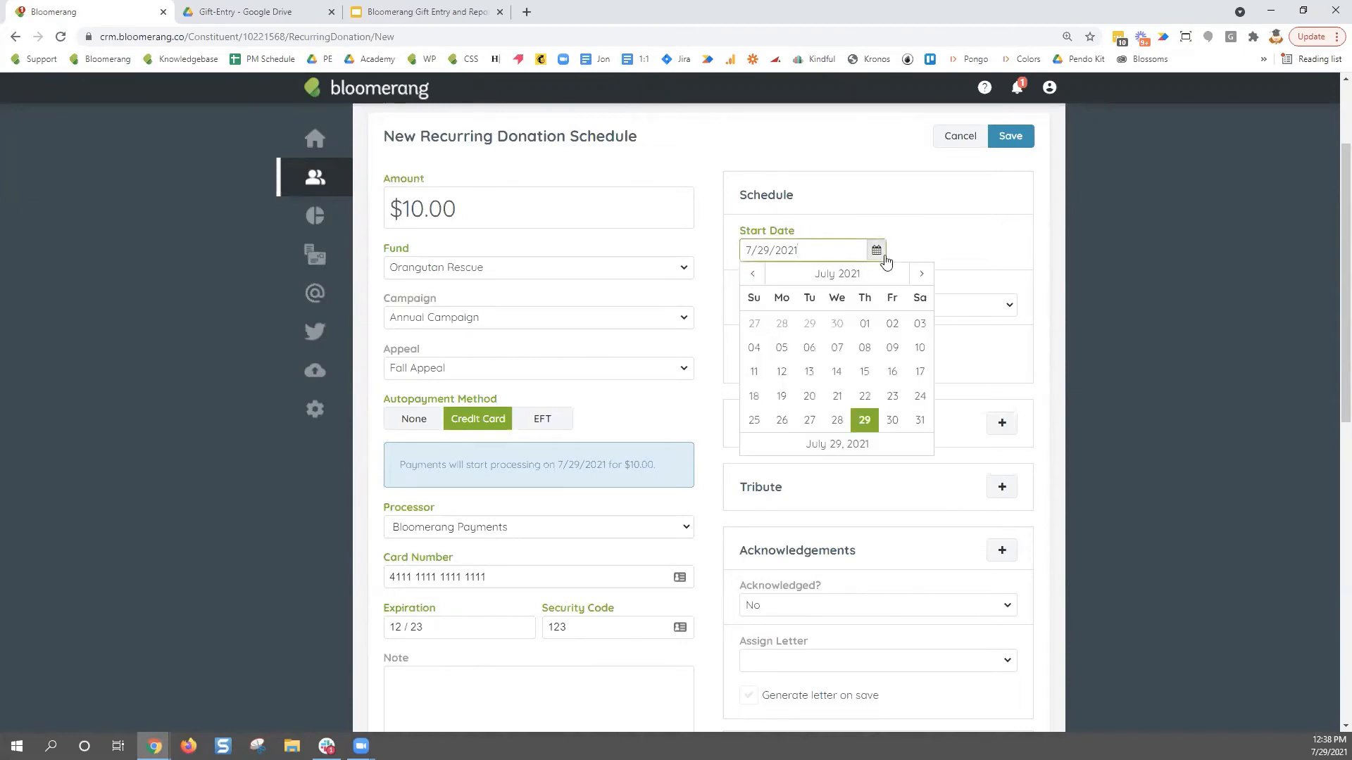
{"action": "left_click", "coordinate": [919, 274]}
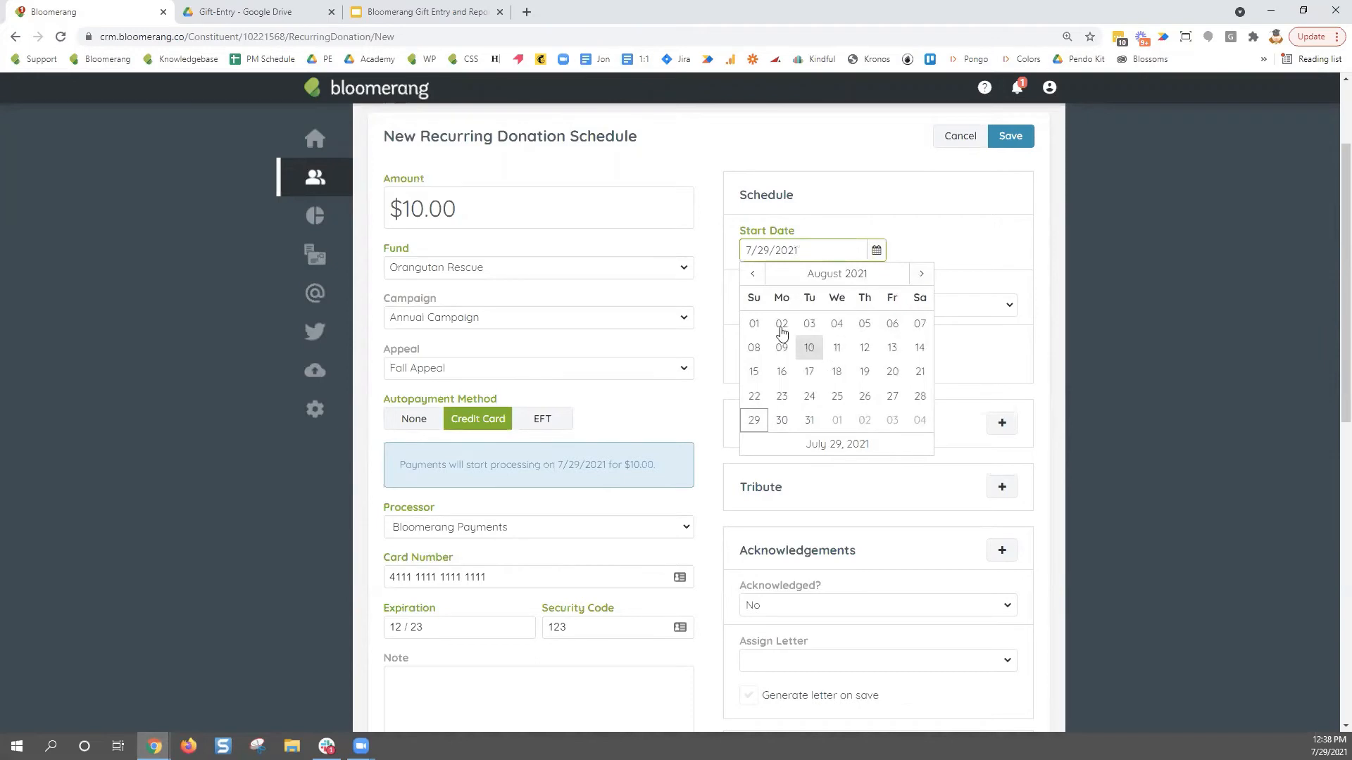
{"action": "left_click", "coordinate": [757, 325]}
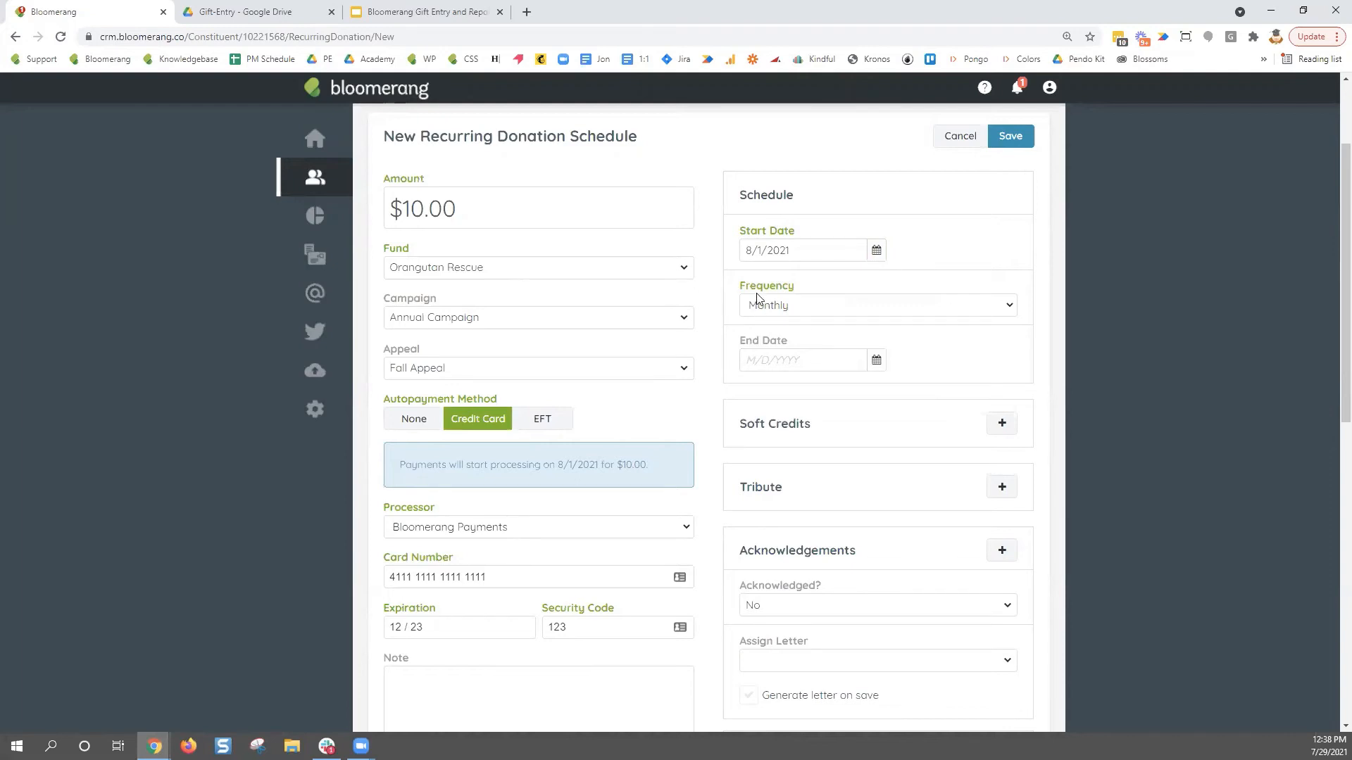
{"action": "left_click", "coordinate": [1011, 310]}
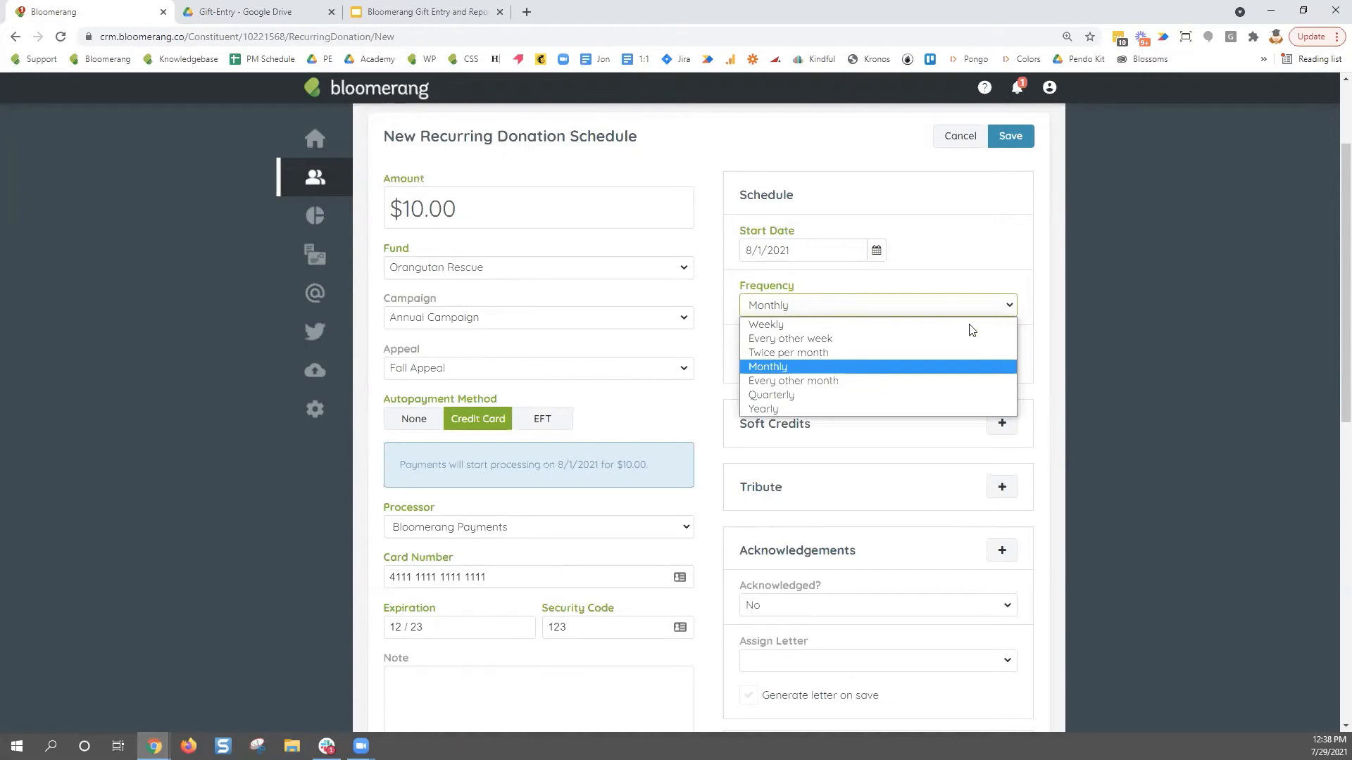
{"action": "left_click", "coordinate": [914, 369]}
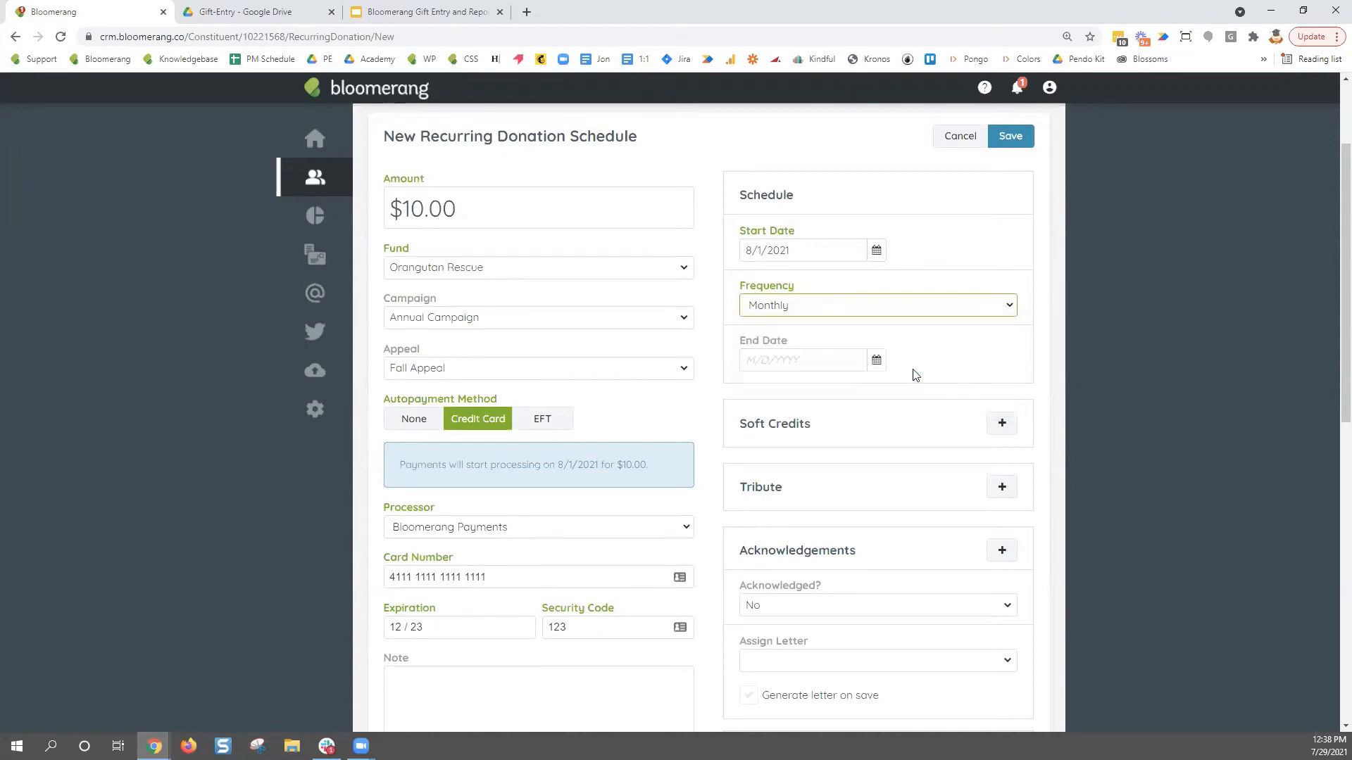
{"action": "left_click", "coordinate": [962, 344]}
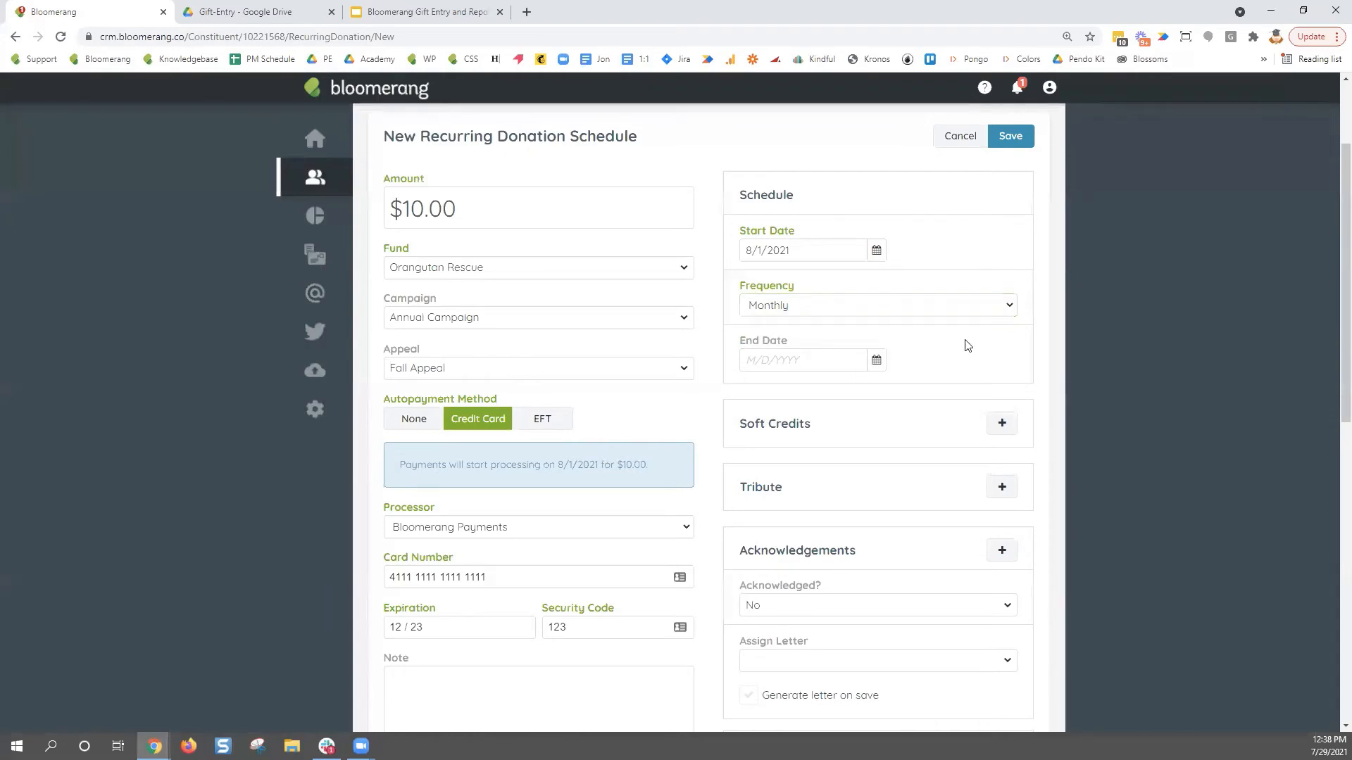
{"action": "left_click_drag", "start_coordinate": [804, 340], "coordinate": [739, 341]}
- Save the $10.00 recurring schedule, review it from the timeline, then begin a new donation
{"action": "left_click", "coordinate": [945, 385]}
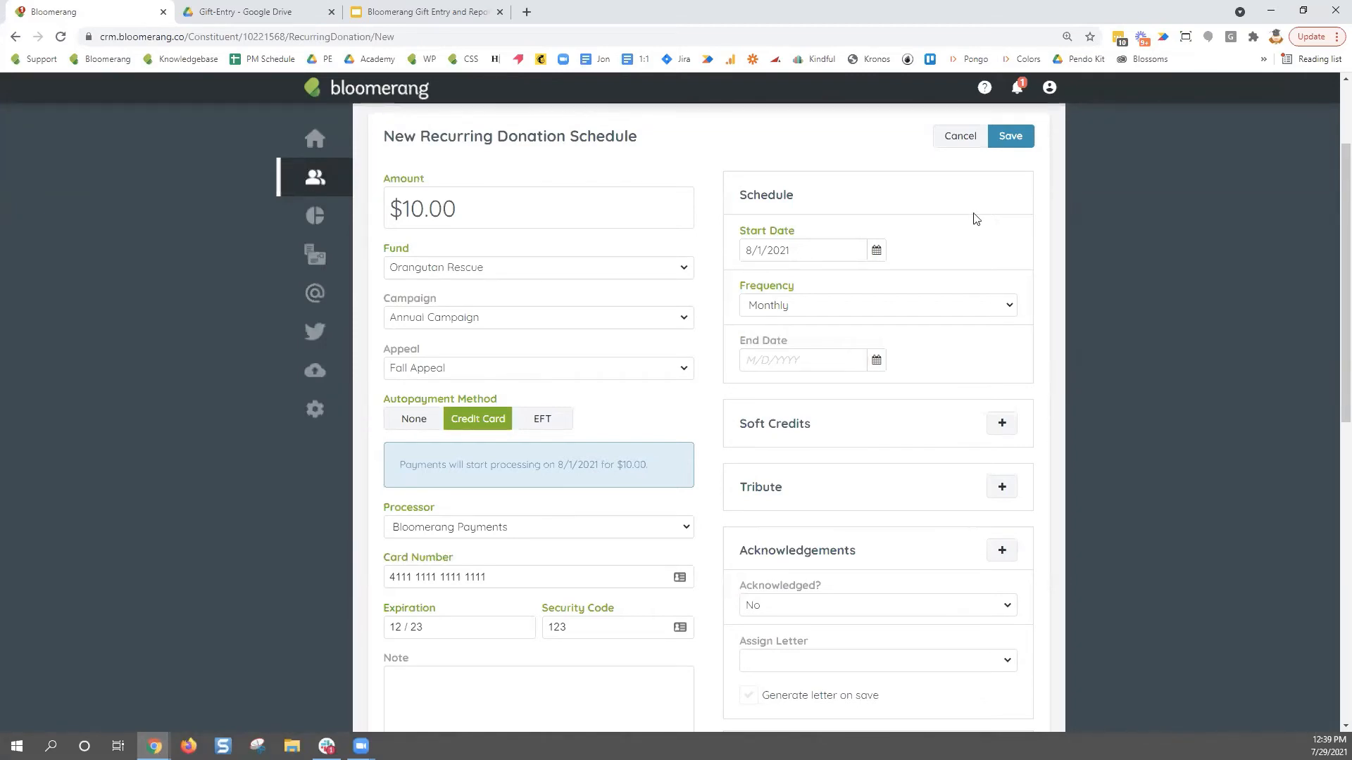
{"action": "left_click", "coordinate": [1011, 138]}
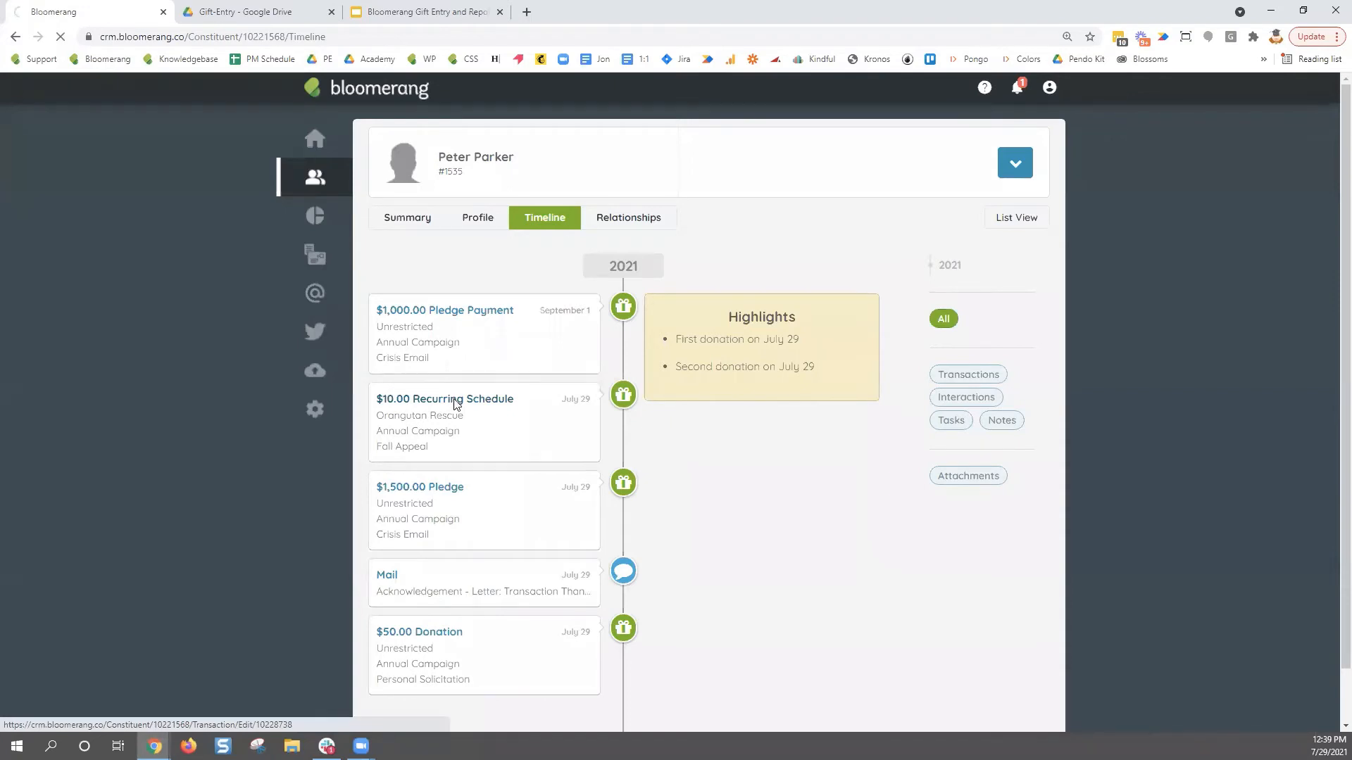
{"action": "left_click", "coordinate": [455, 405]}
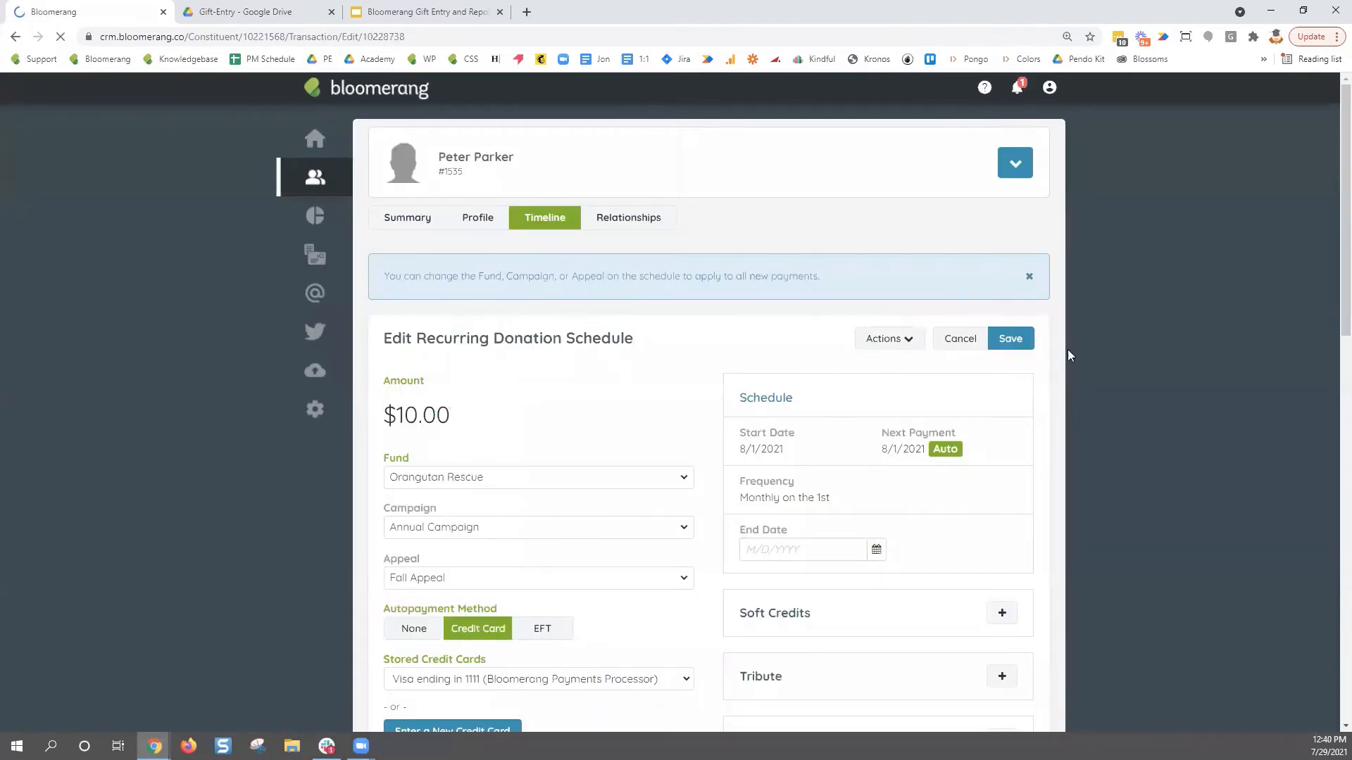
{"action": "left_click", "coordinate": [911, 343]}
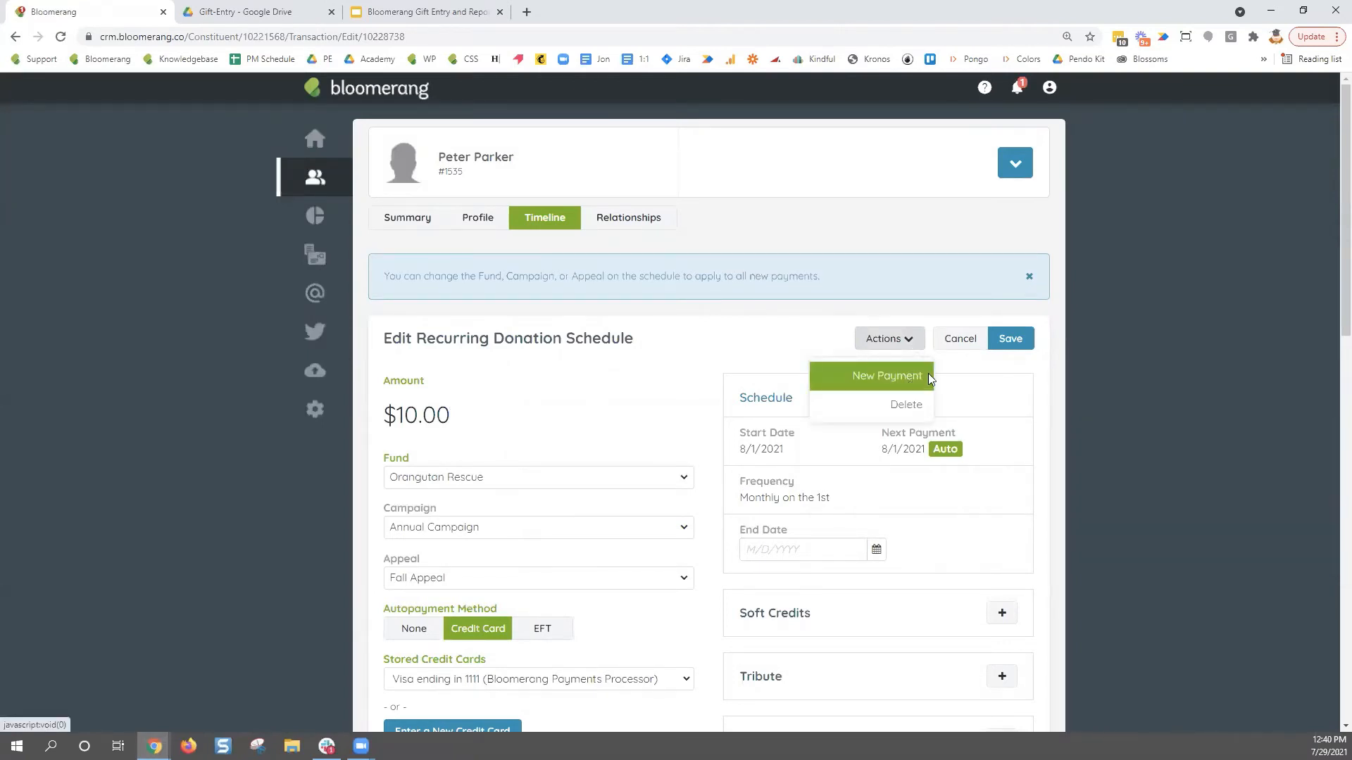
{"action": "left_click", "coordinate": [1052, 340]}
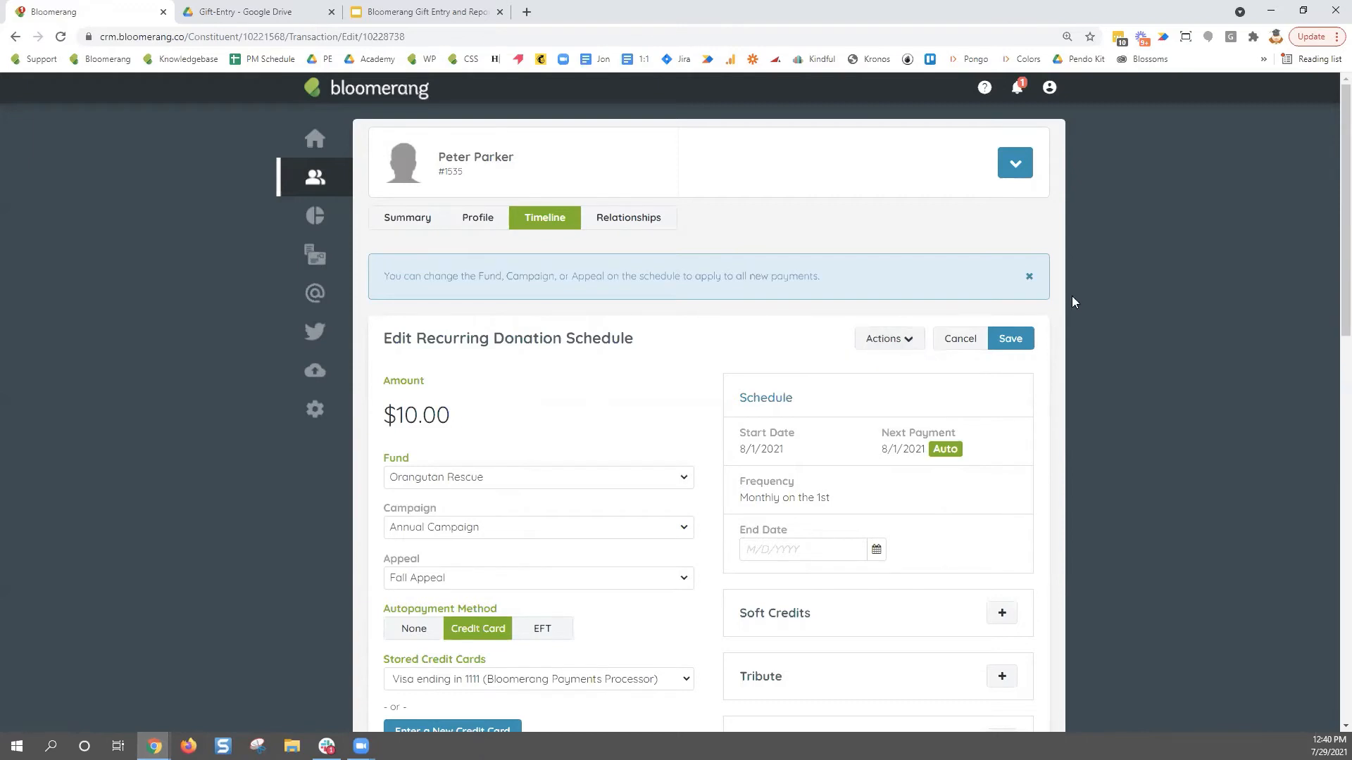
{"action": "left_click", "coordinate": [1023, 171]}
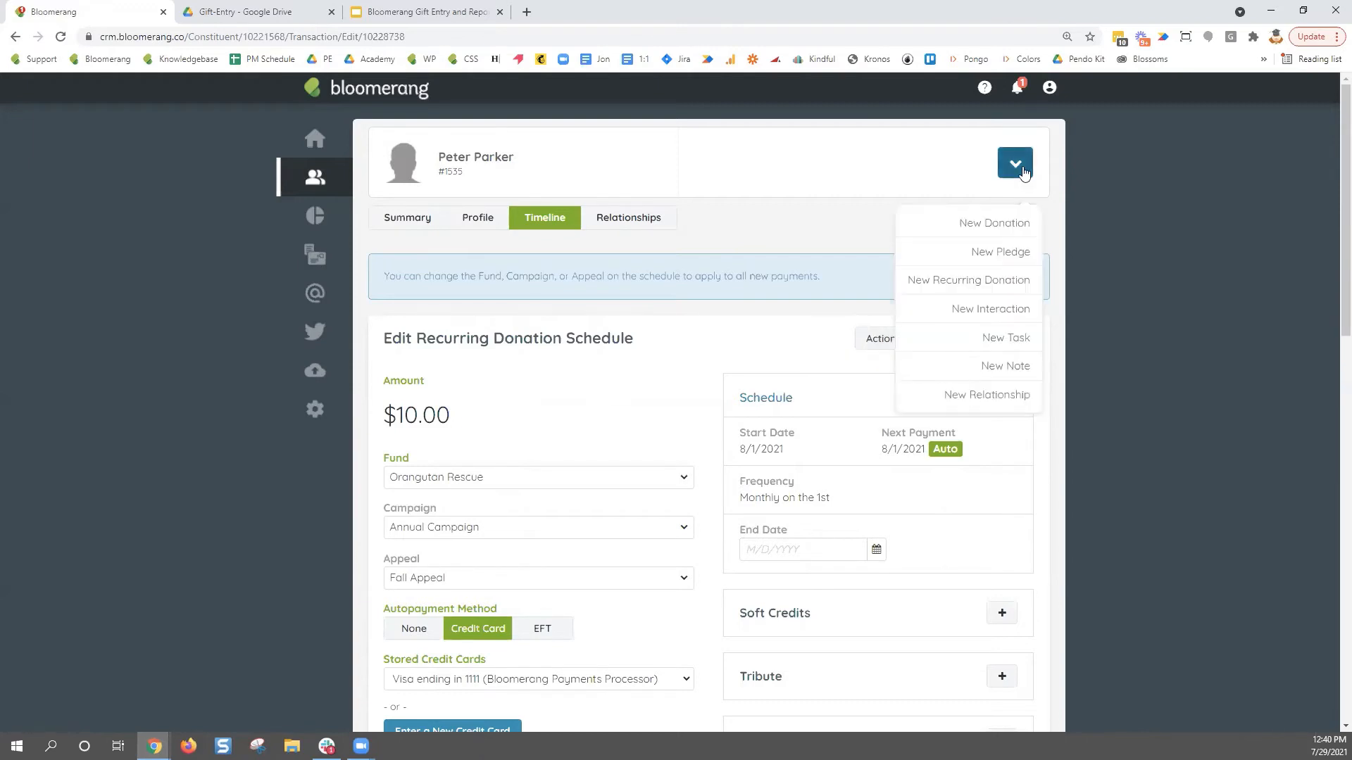
{"action": "left_click", "coordinate": [1028, 223]}
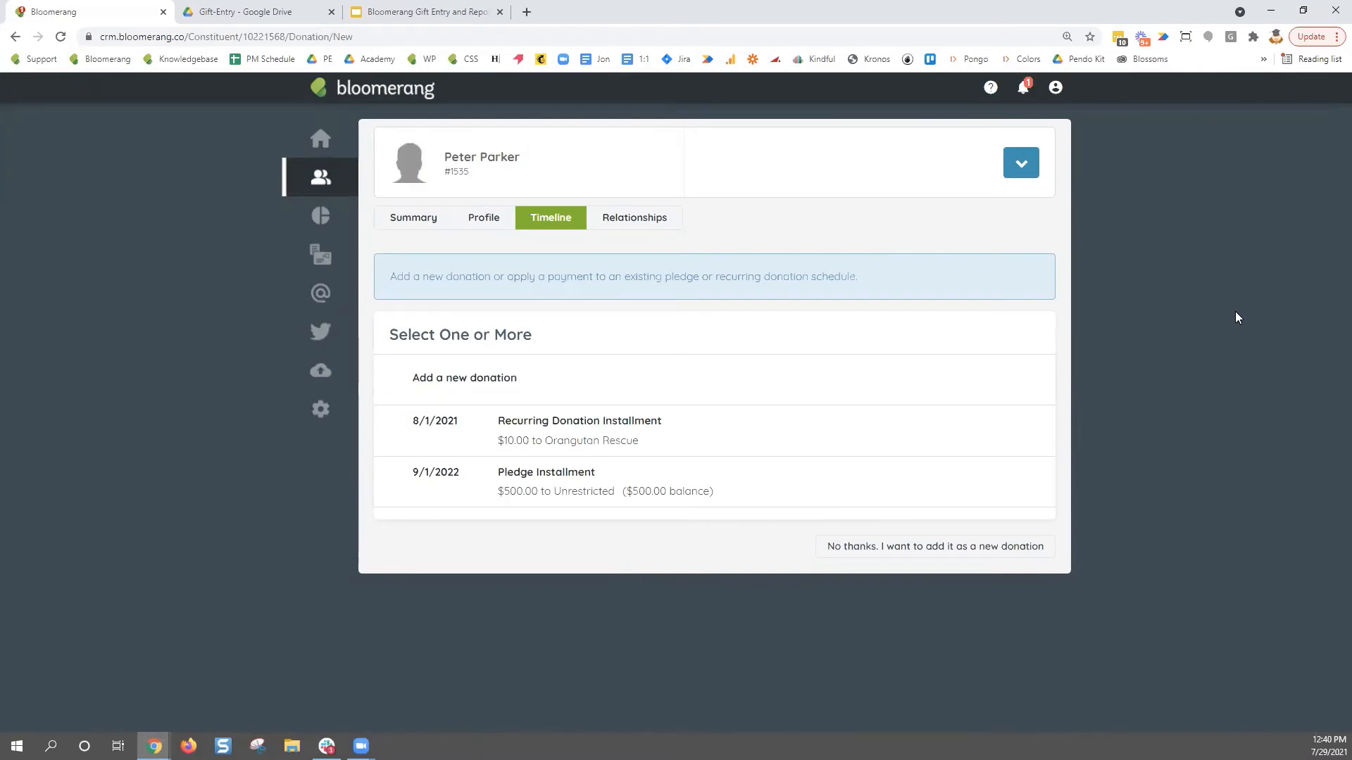
- Apply Peter Parker's $10.00 Orangutan Rescue gift to the scheduled recurring installment and draft the payment
{"action": "left_click", "coordinate": [454, 399]}
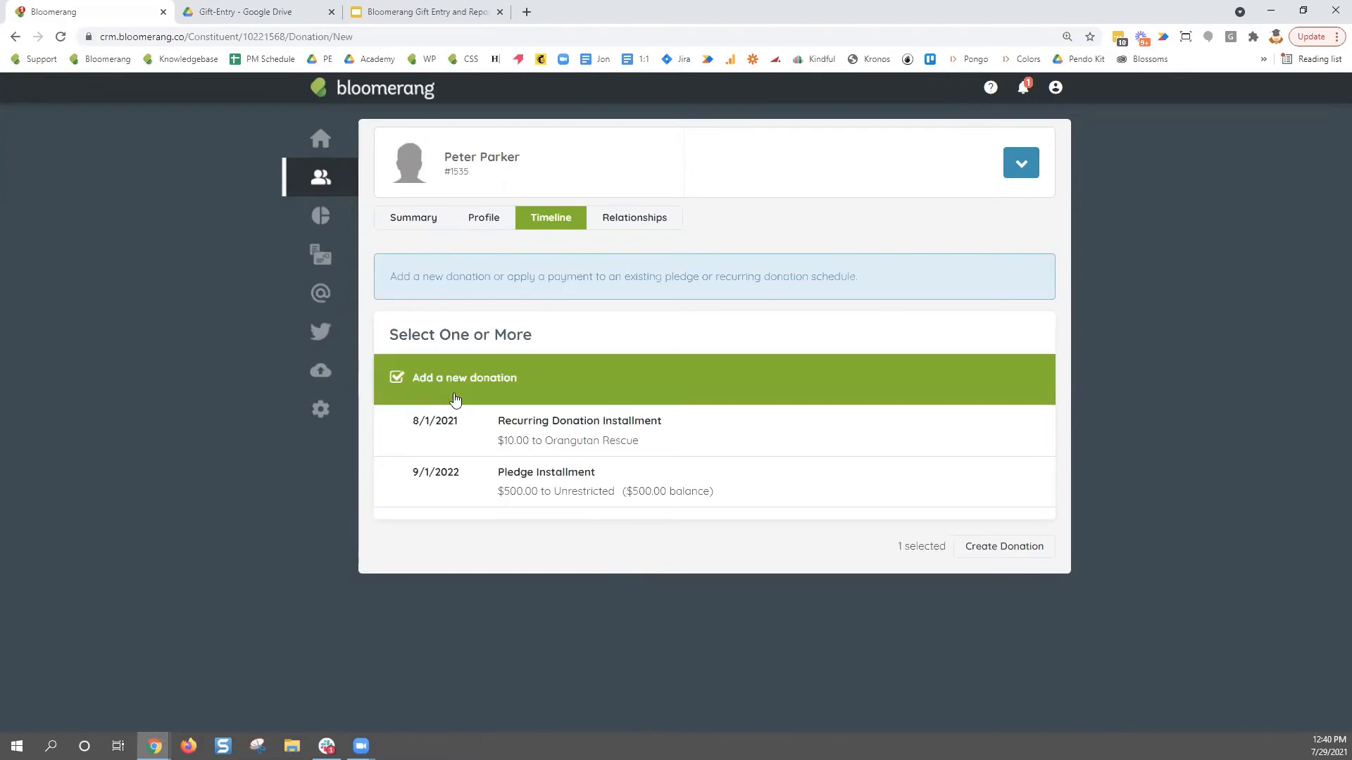
{"action": "left_click", "coordinate": [455, 399]}
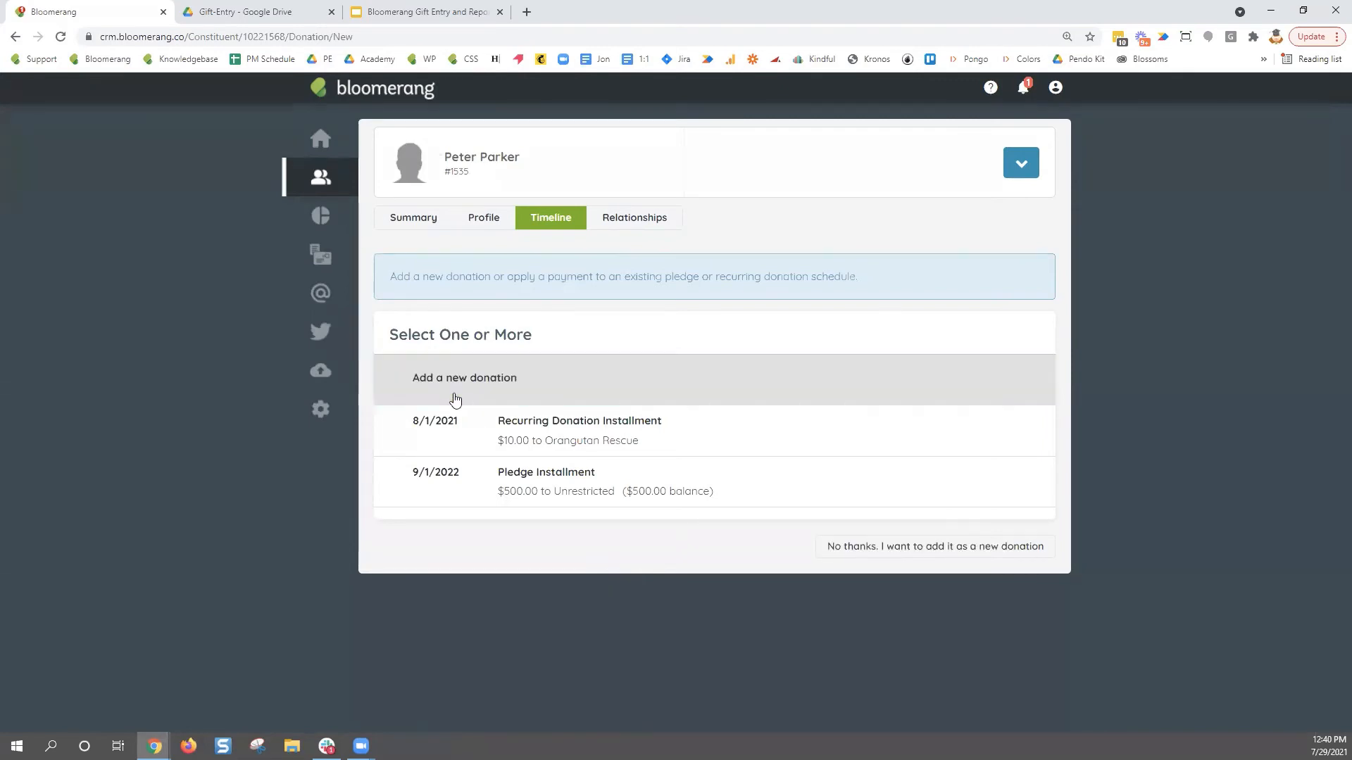
{"action": "left_click", "coordinate": [494, 438]}
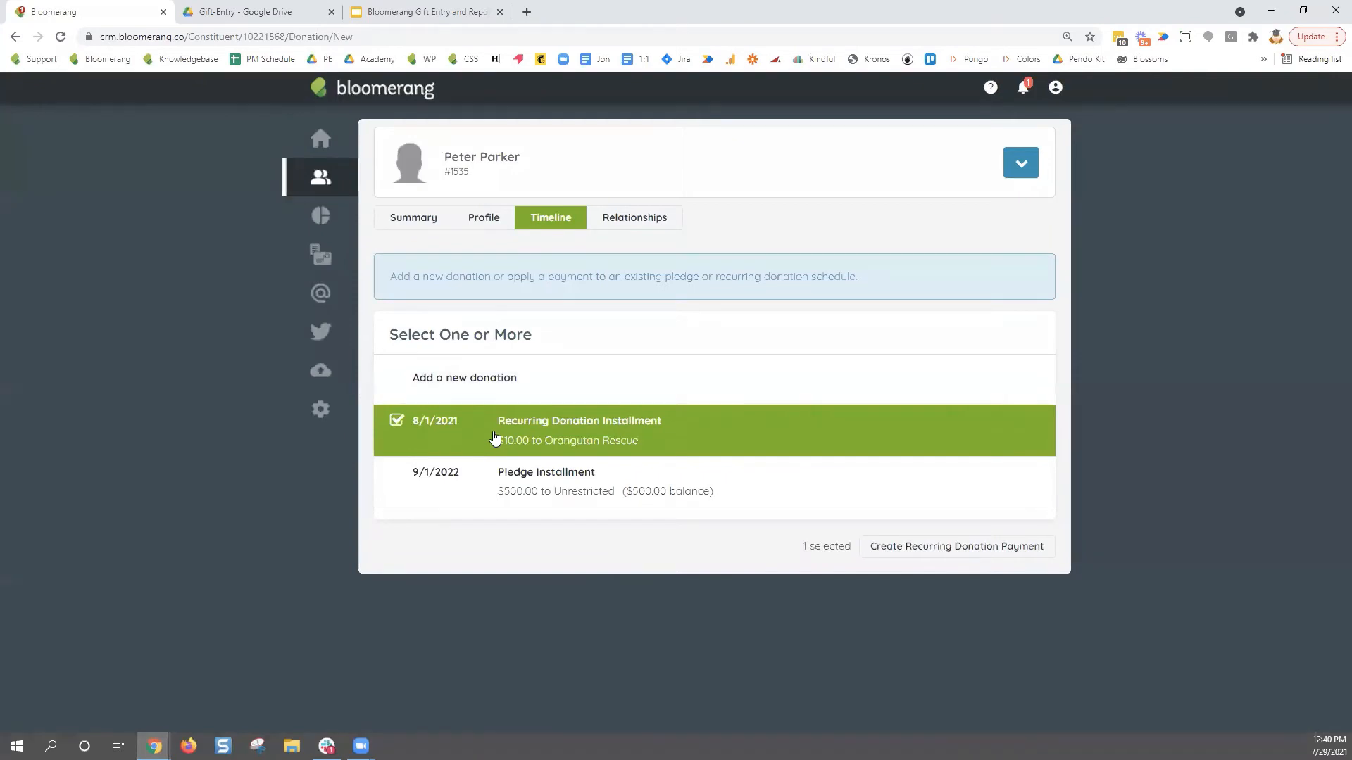
{"action": "left_click", "coordinate": [938, 562]}
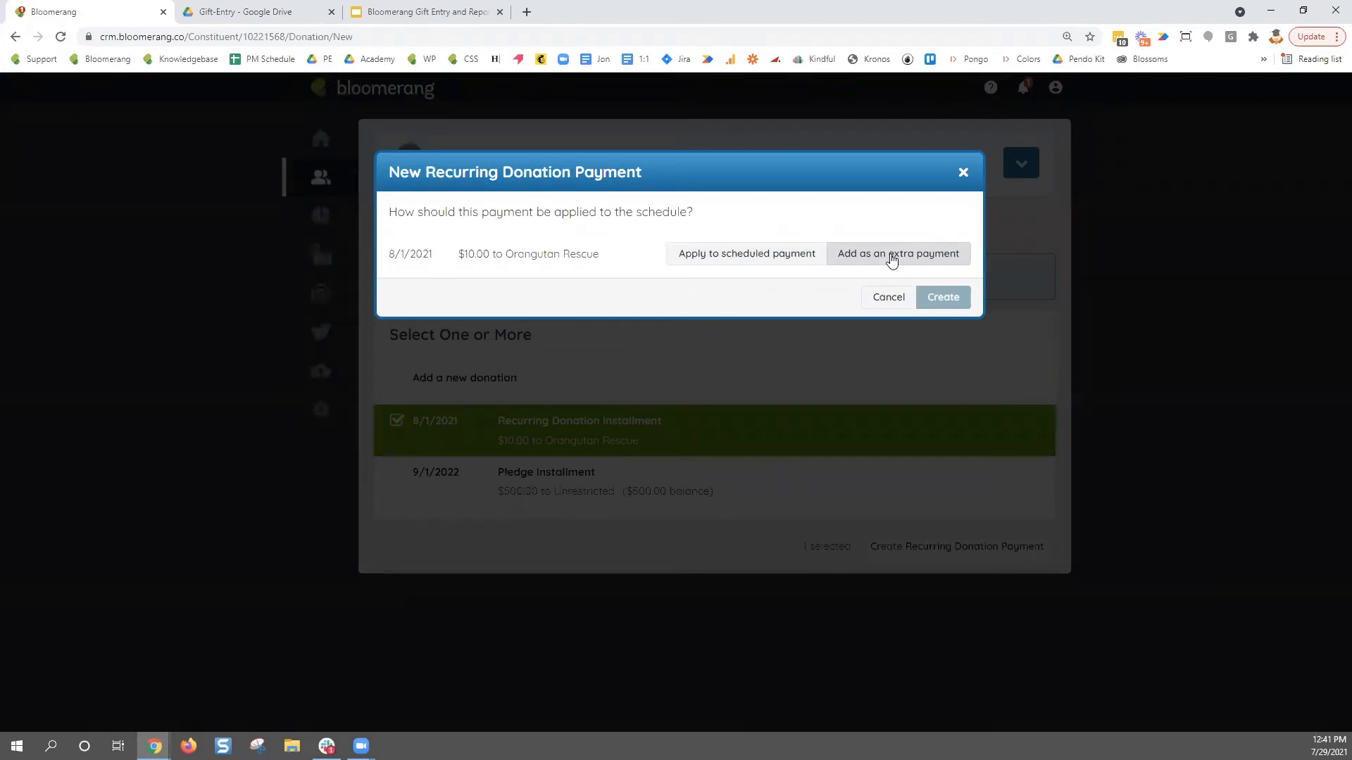
{"action": "left_click", "coordinate": [739, 263]}
{"action": "left_click", "coordinate": [953, 301]}
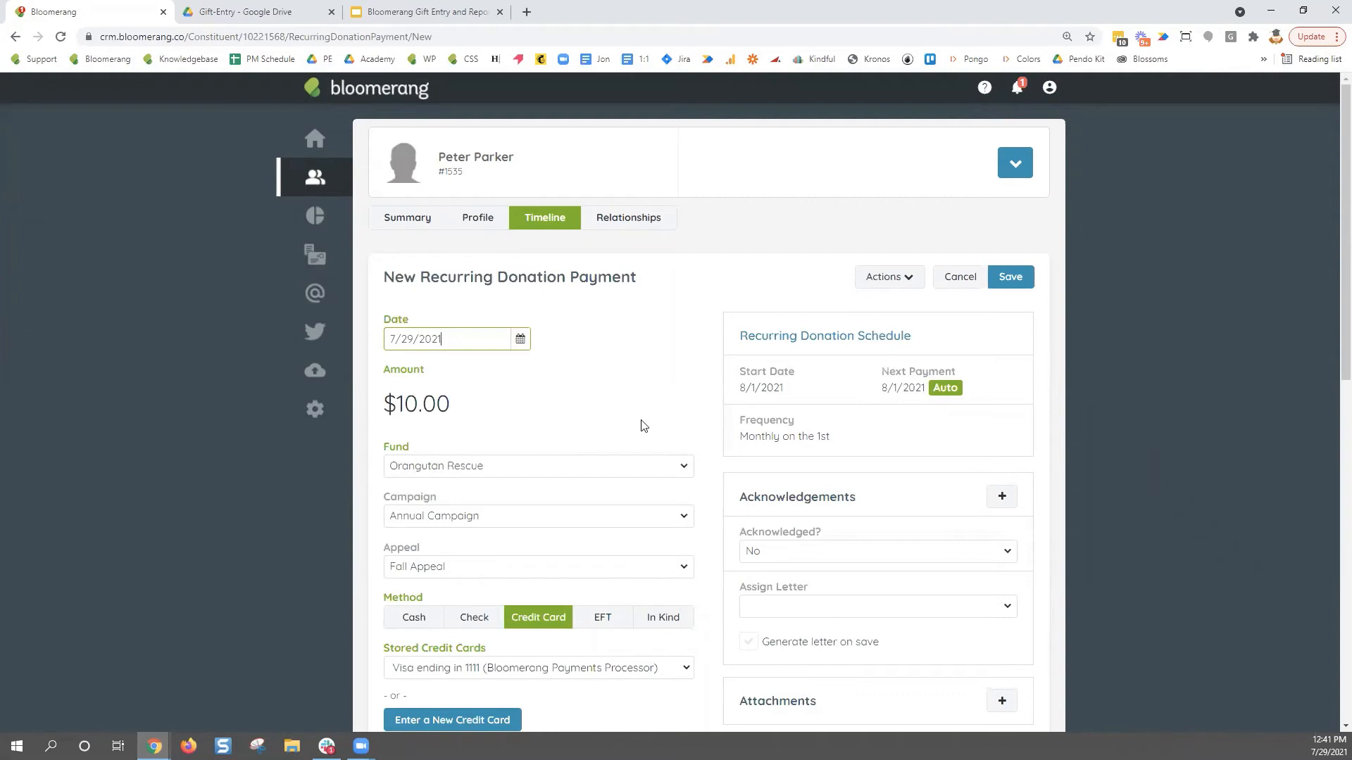
- Save the $10.00 Orangutan Rescue recurring payment dated 7/29/2021
{"action": "left_click", "coordinate": [1024, 293]}
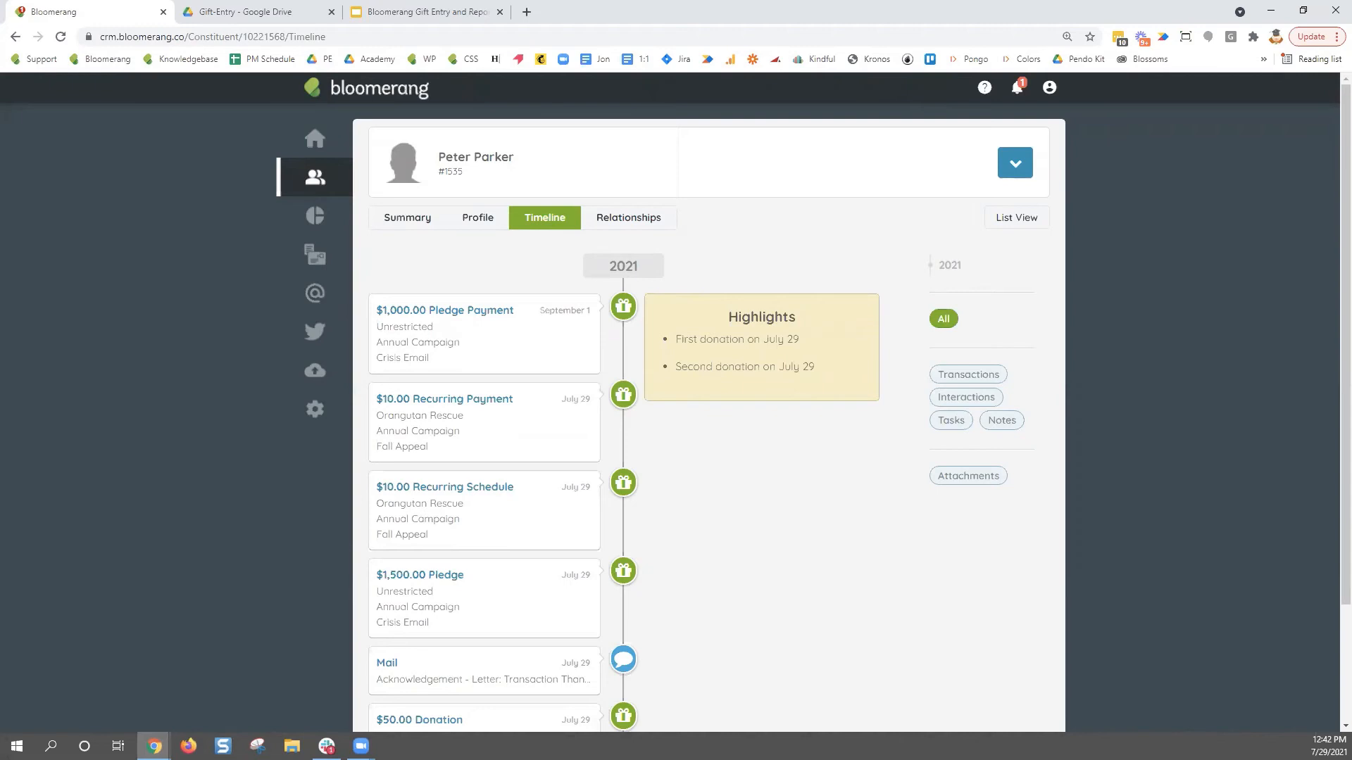
- From the Reports list, start a new report from a template and browse templates like Pledge Reminders
{"action": "mouse_move", "coordinate": [315, 216]}
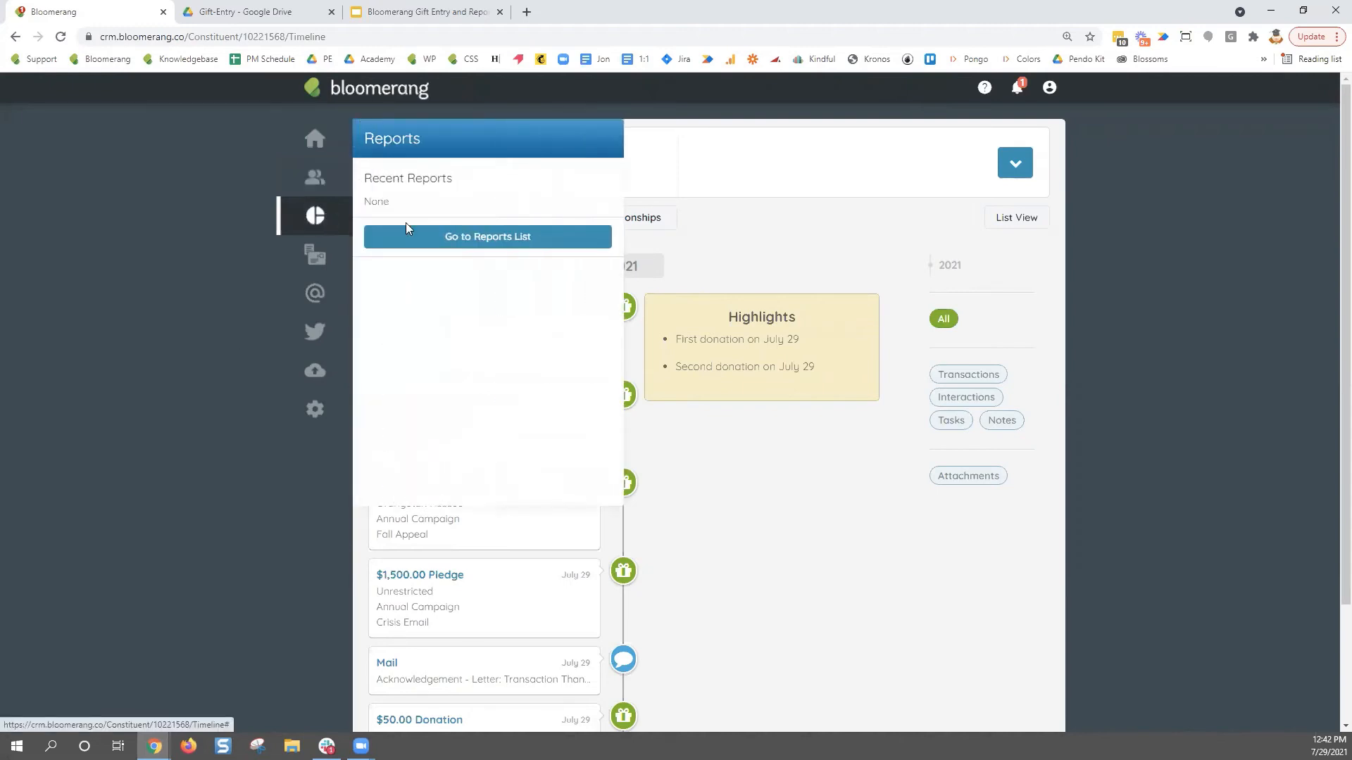
{"action": "left_click", "coordinate": [496, 238]}
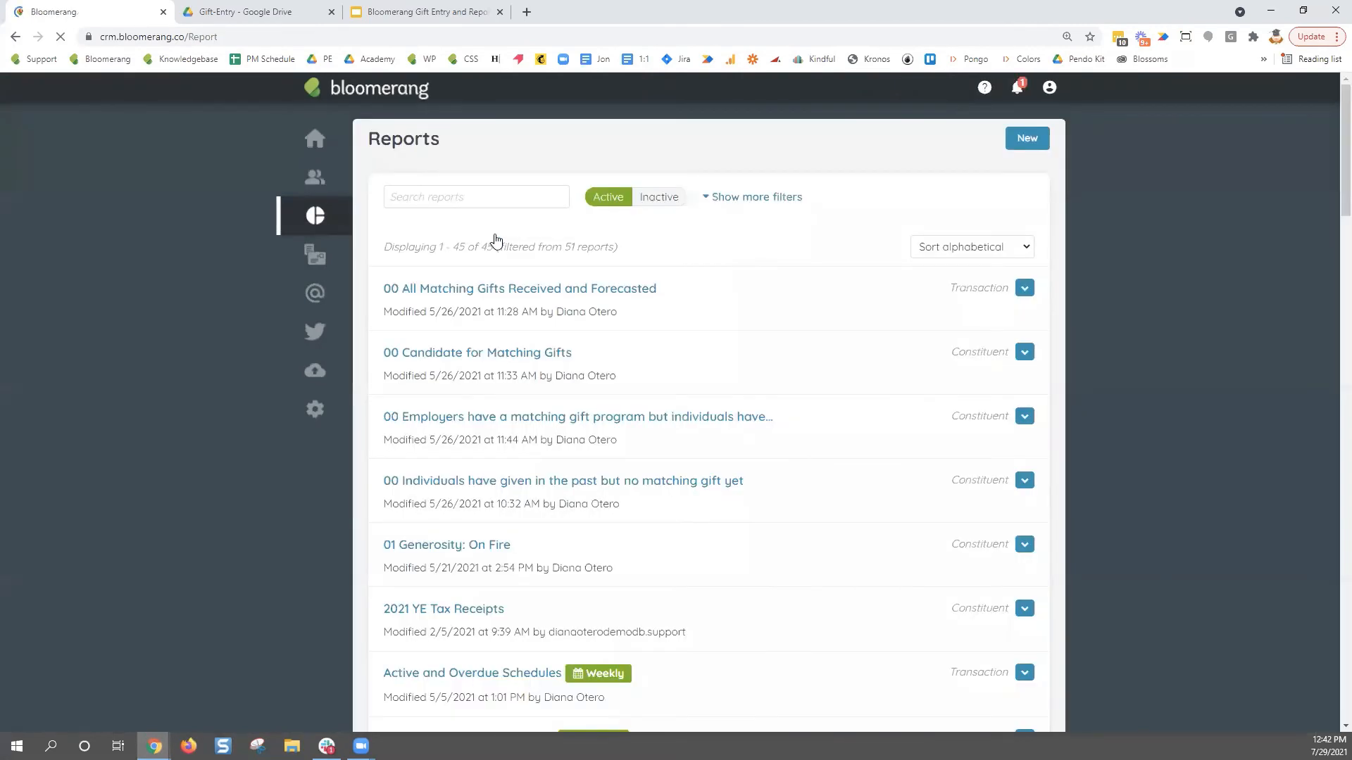
{"action": "left_click", "coordinate": [1028, 138]}
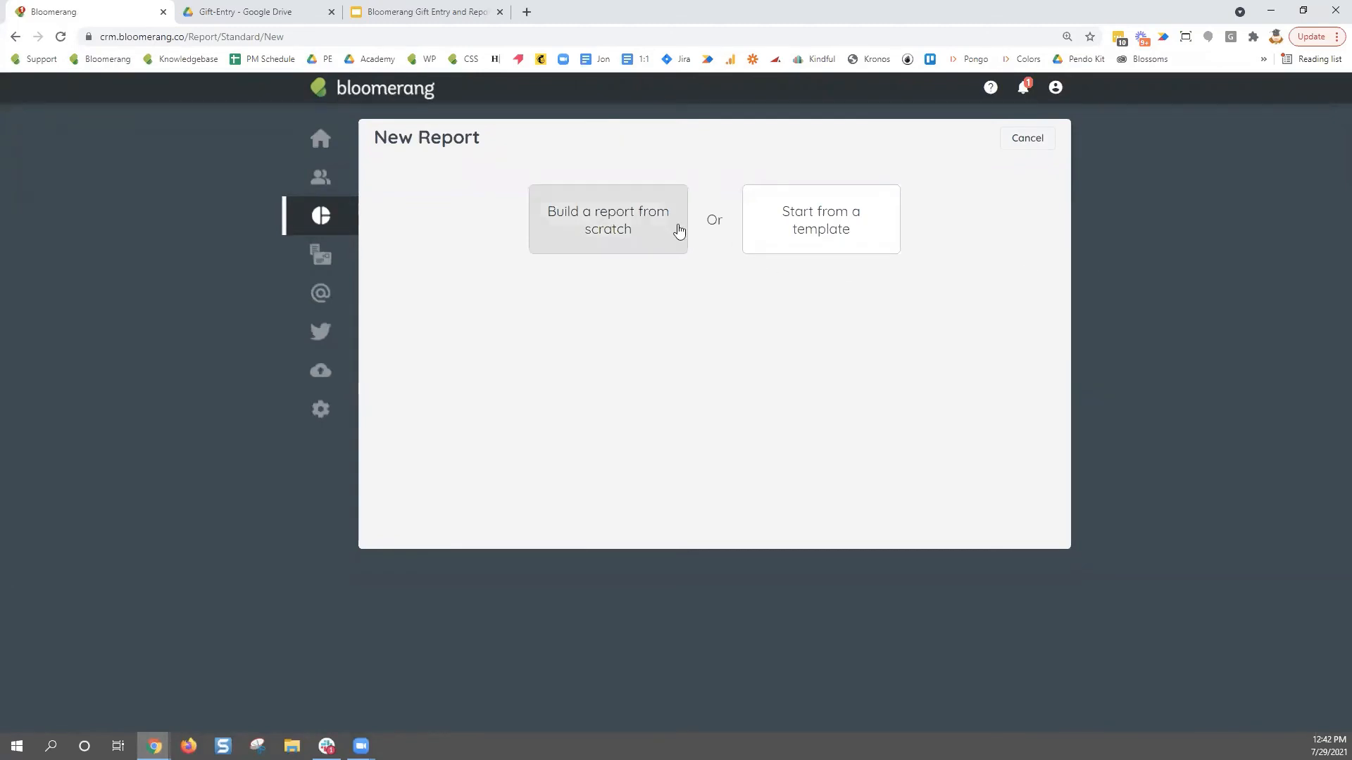
{"action": "left_click", "coordinate": [882, 235]}
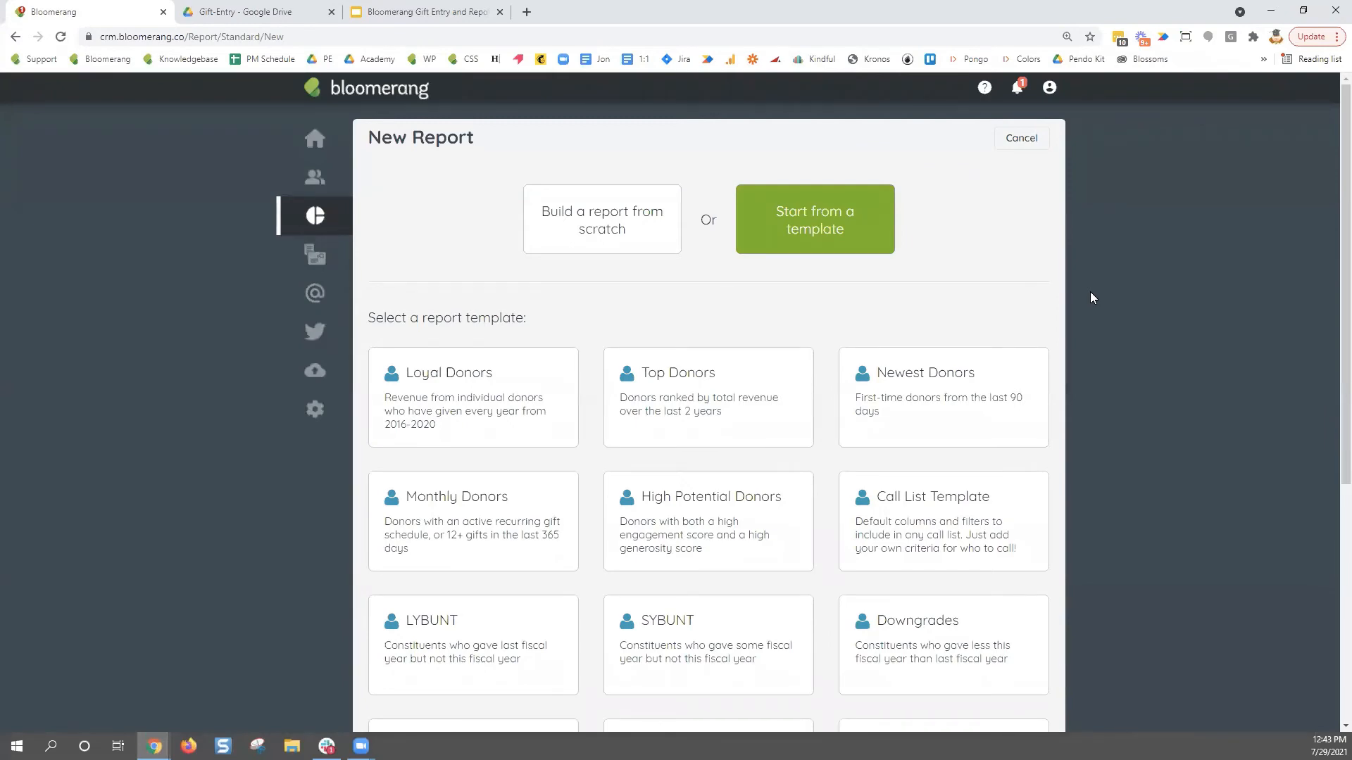
{"action": "scroll", "coordinate": [1091, 297], "scroll_direction": "down", "scroll_amount": 6}
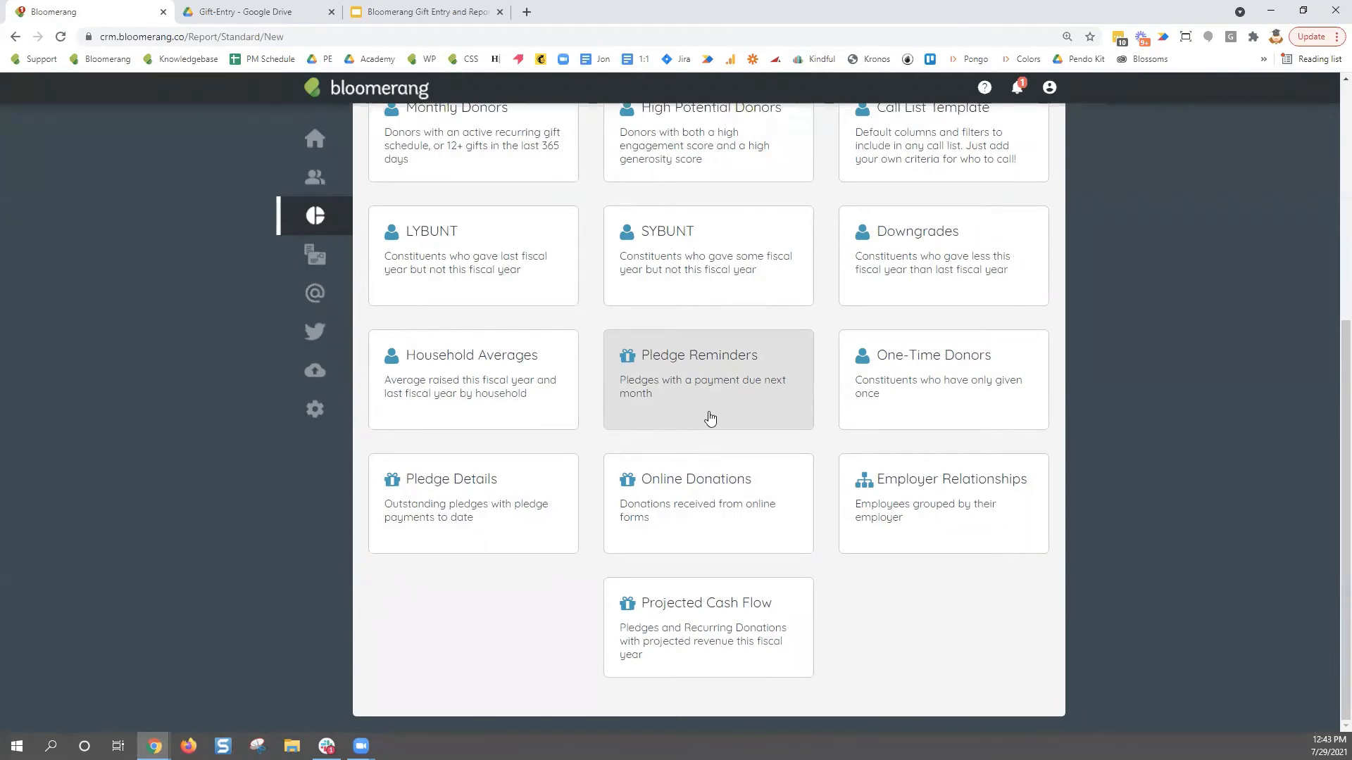
{"action": "scroll", "coordinate": [1149, 466], "scroll_direction": "up", "scroll_amount": 5}
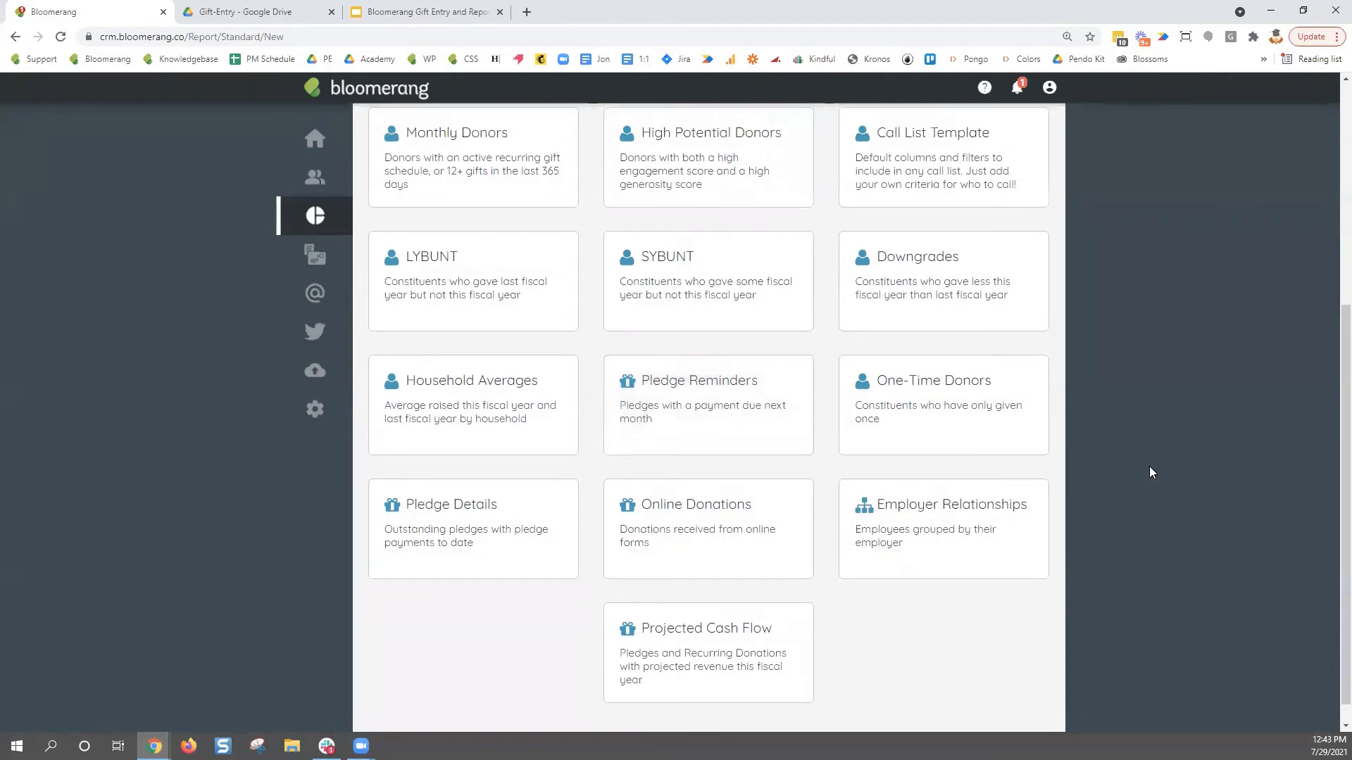
- Switch the new report to build from scratch instead of from a template
{"action": "left_click", "coordinate": [642, 235]}
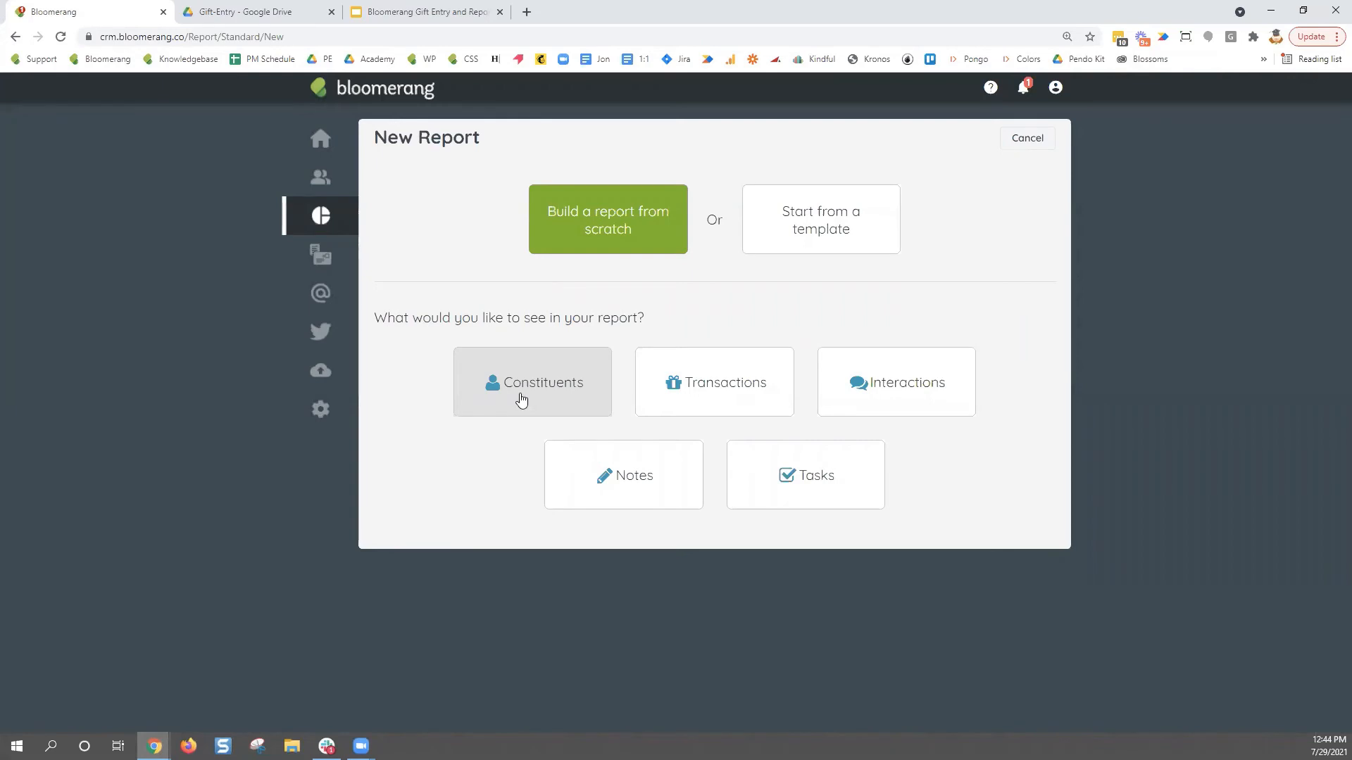
- Choose Transactions as the report subject and review the 7,420-transaction table
{"action": "left_click", "coordinate": [710, 402]}
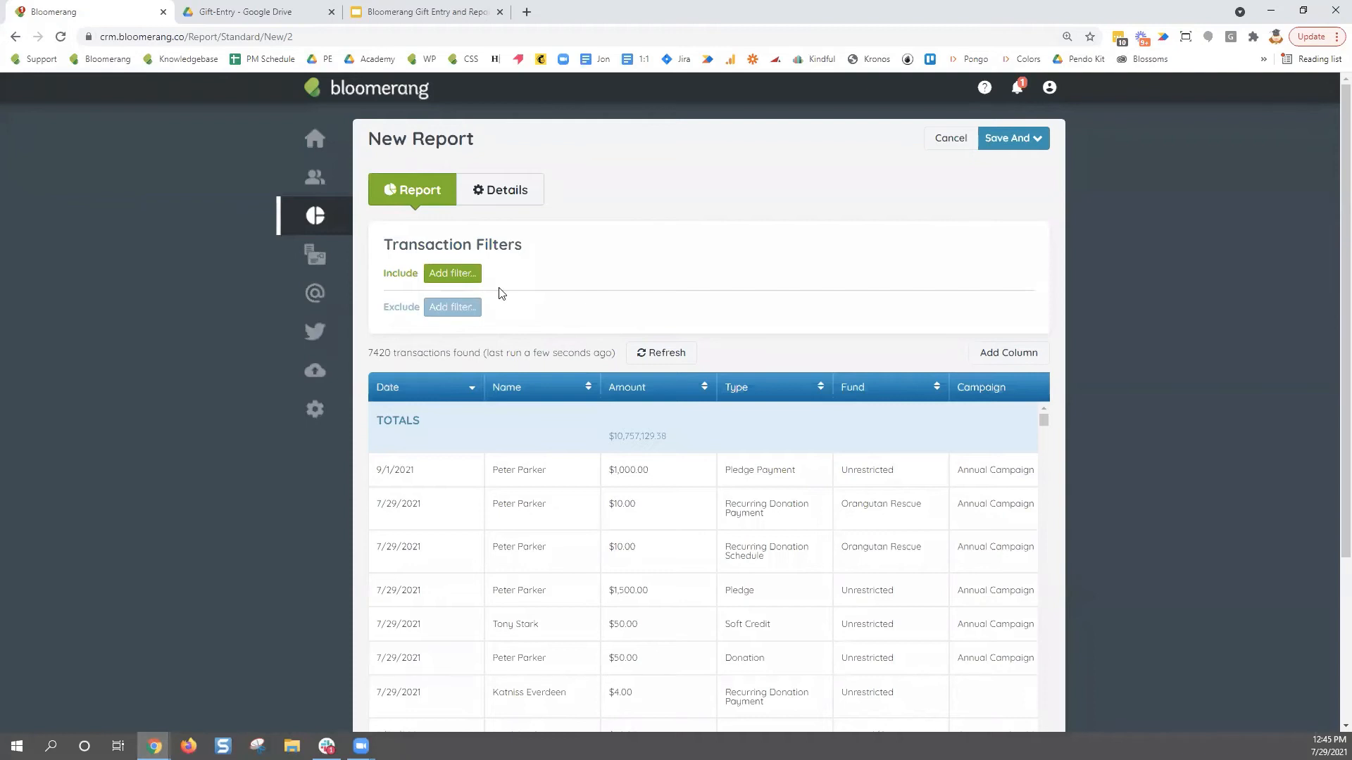
{"action": "scroll", "coordinate": [1135, 344], "scroll_direction": "down", "scroll_amount": 3}
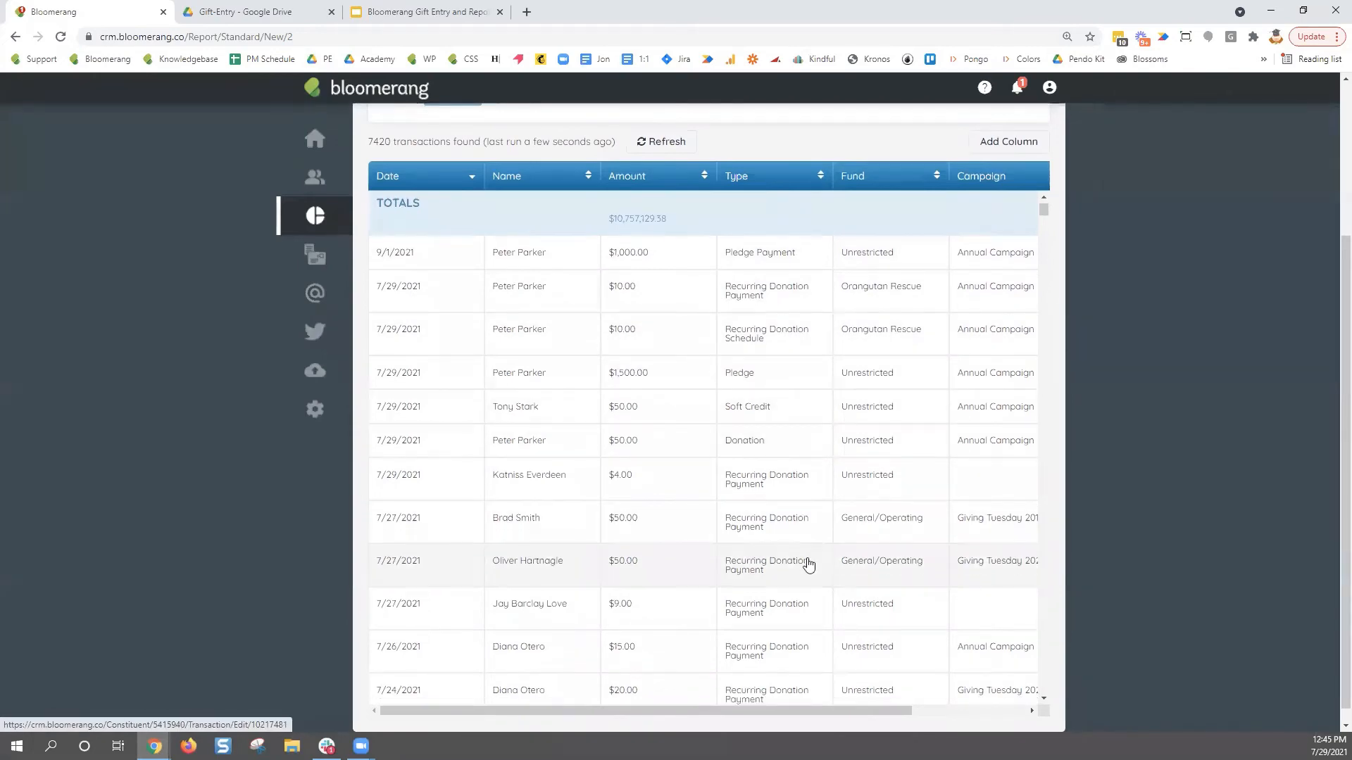
{"action": "scroll", "coordinate": [808, 563], "scroll_direction": "down", "scroll_amount": 8}
{"action": "scroll", "coordinate": [808, 584], "scroll_direction": "up", "scroll_amount": 10}
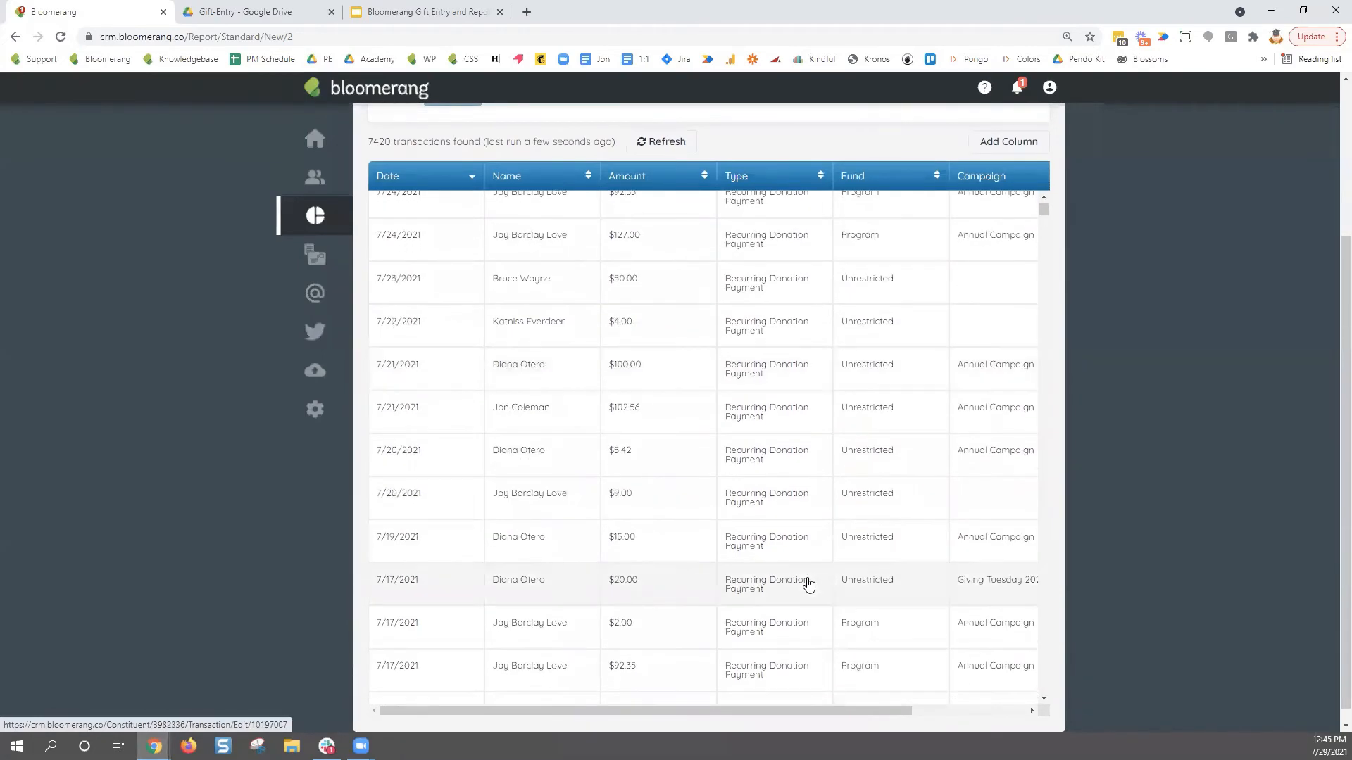
{"action": "scroll", "coordinate": [1200, 556], "scroll_direction": "up", "scroll_amount": 3}
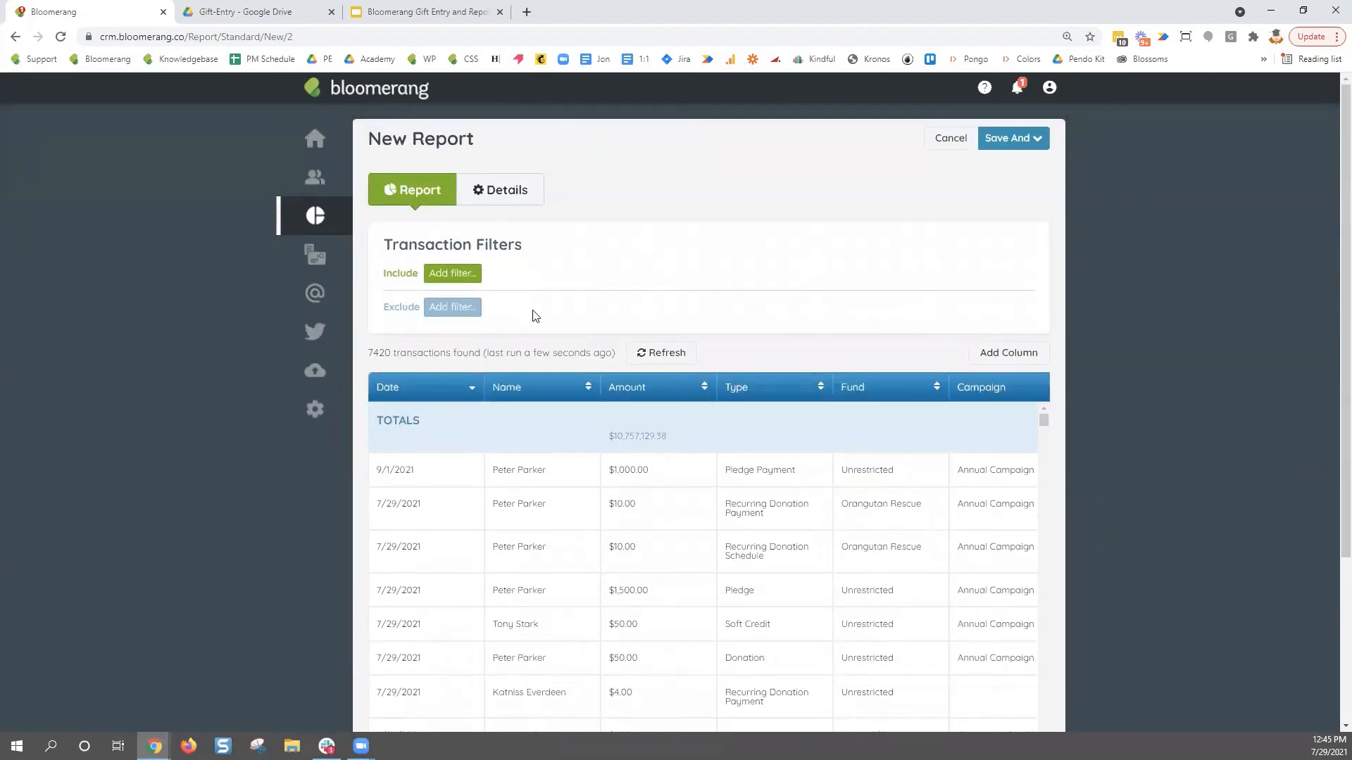
- Add an include filter on the transaction Type field
{"action": "left_click", "coordinate": [471, 275]}
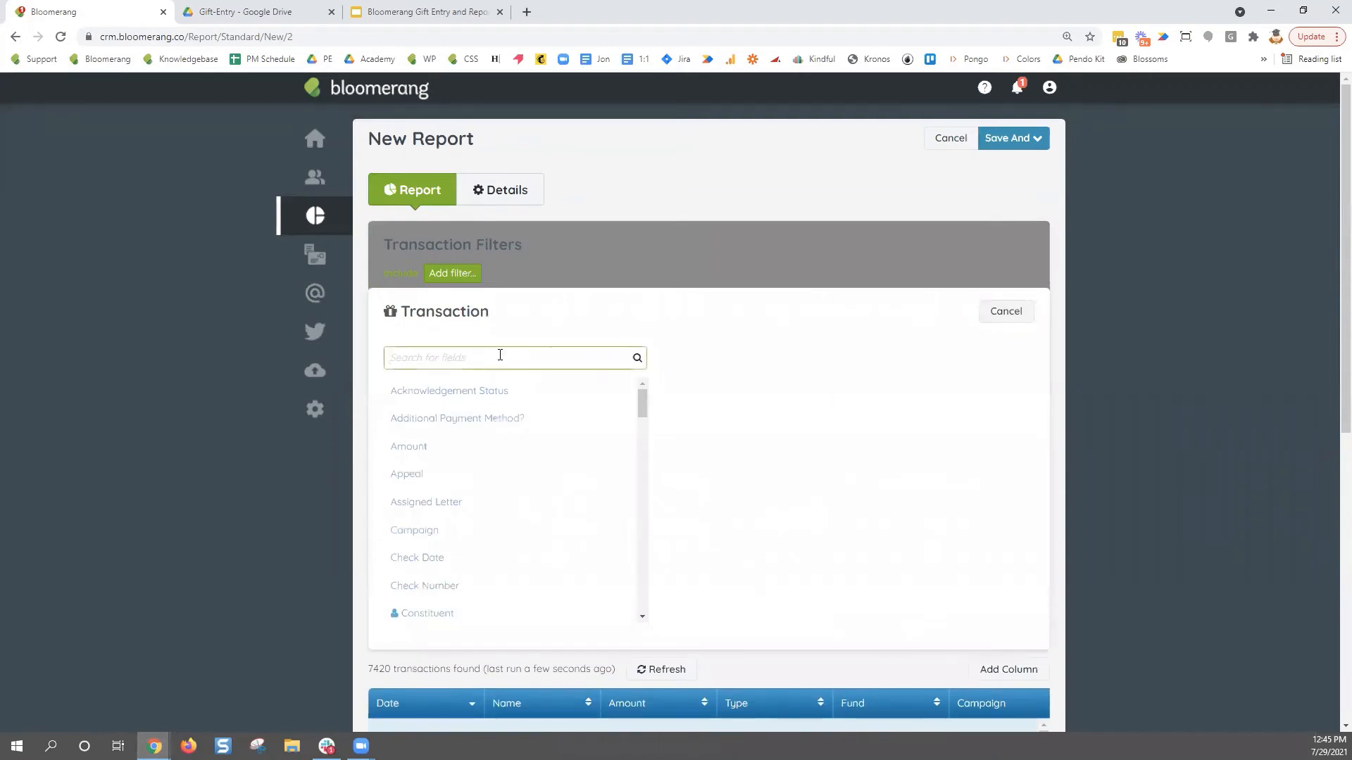
{"action": "type", "text": "Type"}
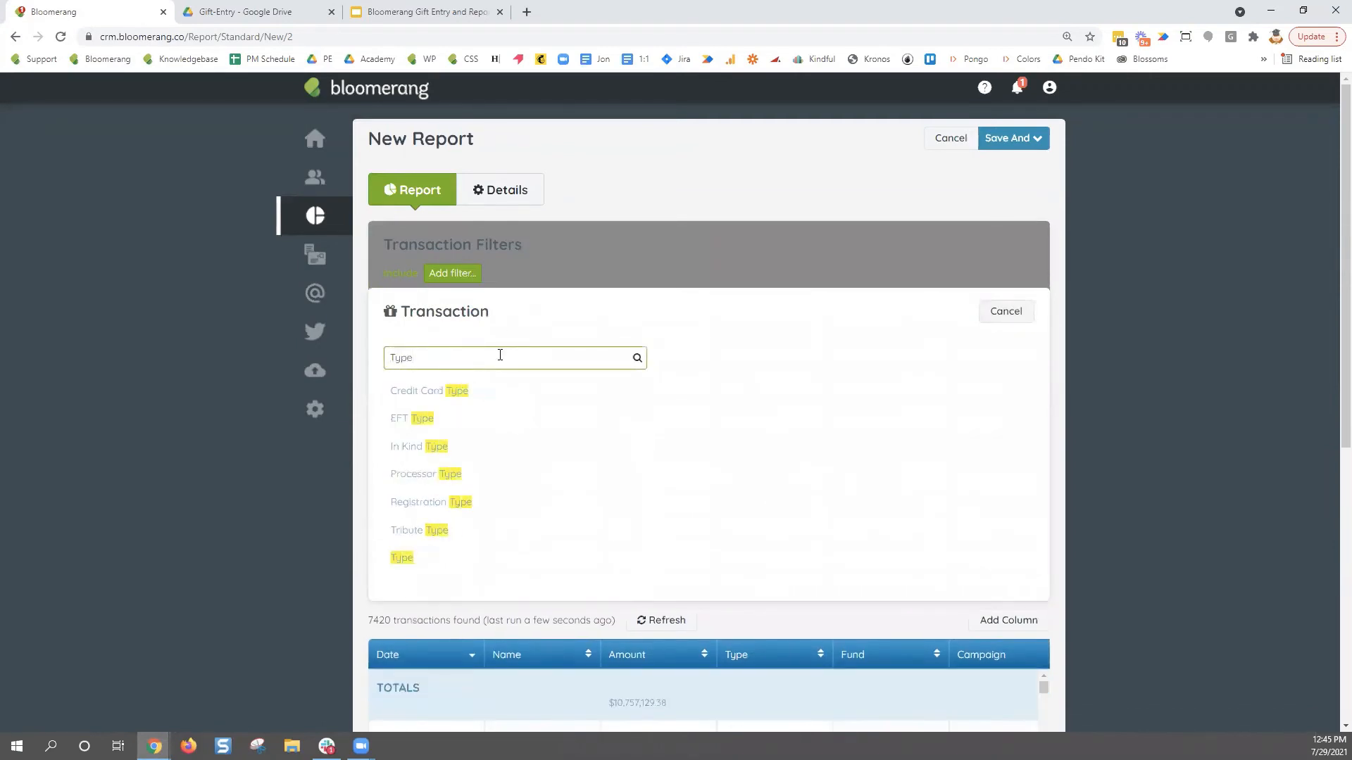
{"action": "left_click", "coordinate": [402, 557]}
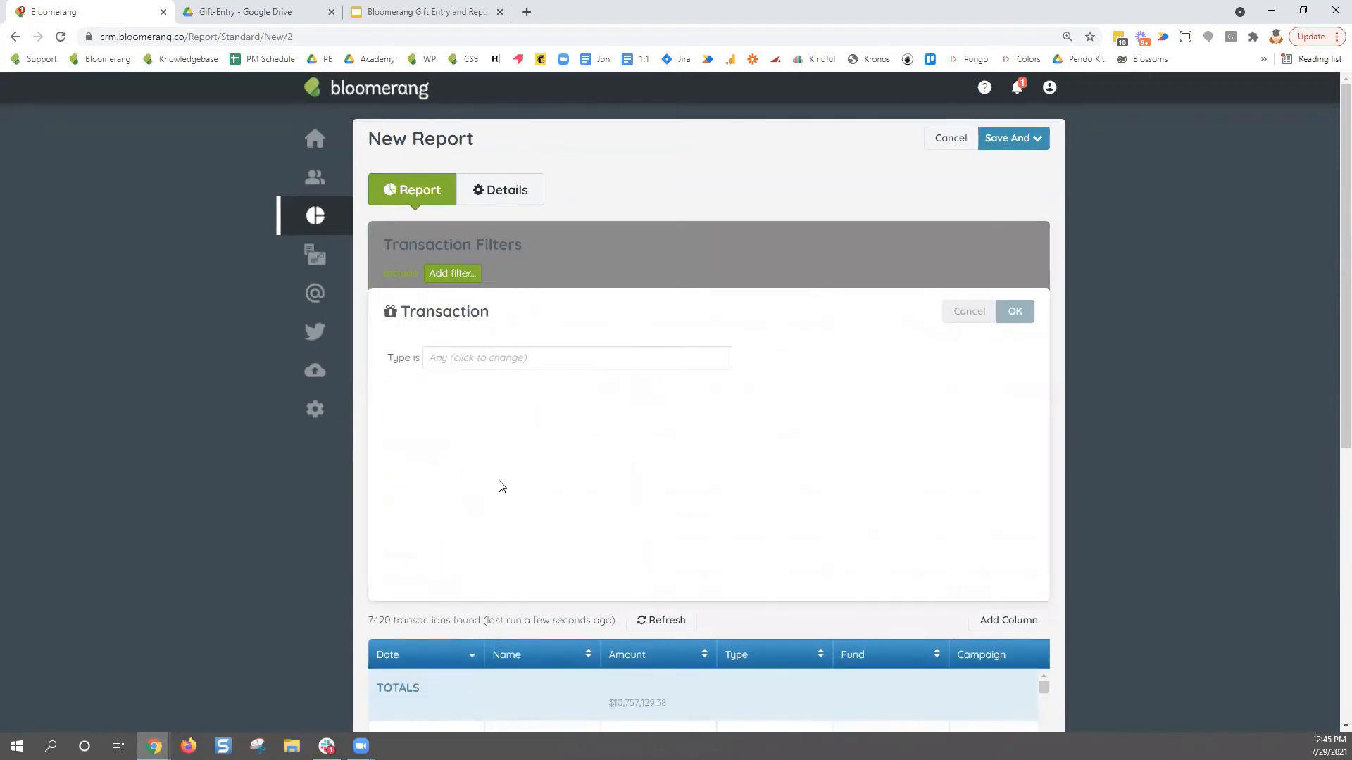
{"action": "left_click", "coordinate": [546, 356]}
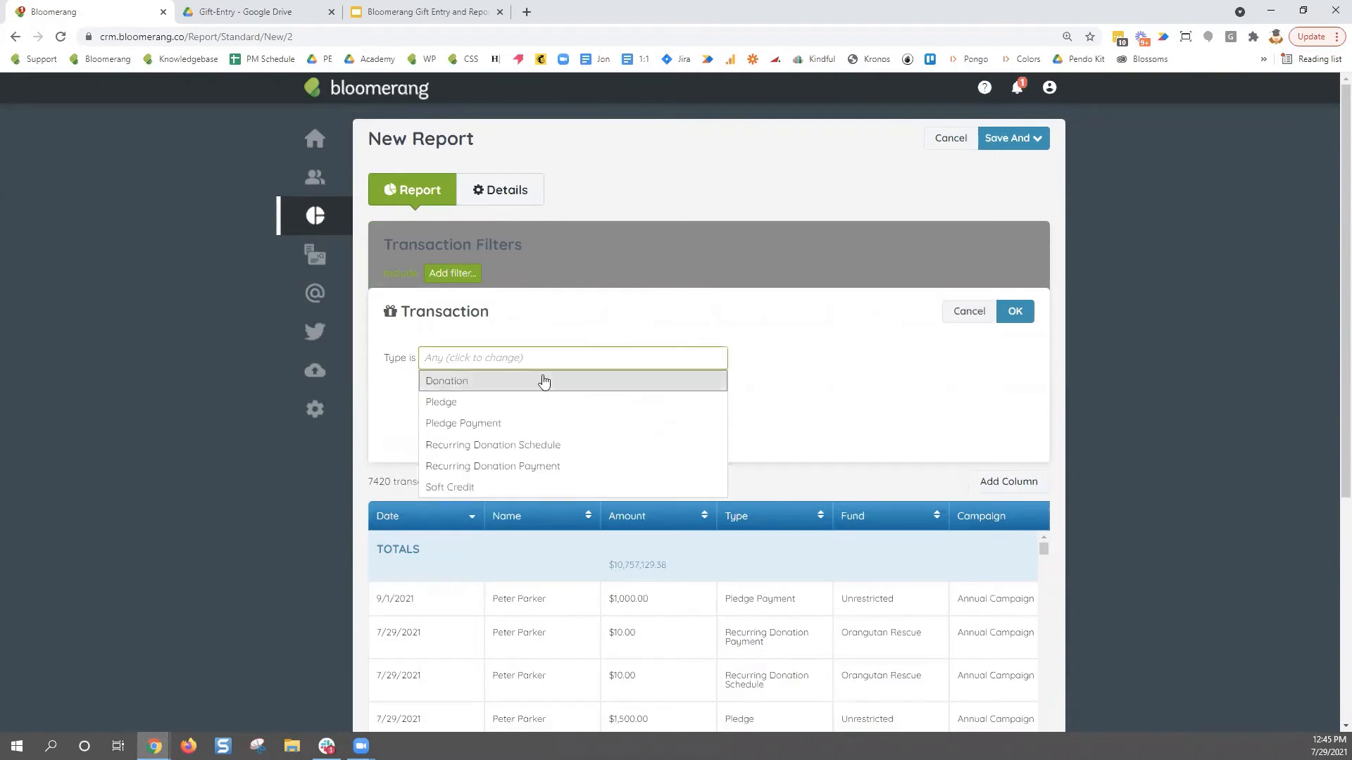
{"action": "double_click", "coordinate": [390, 360]}
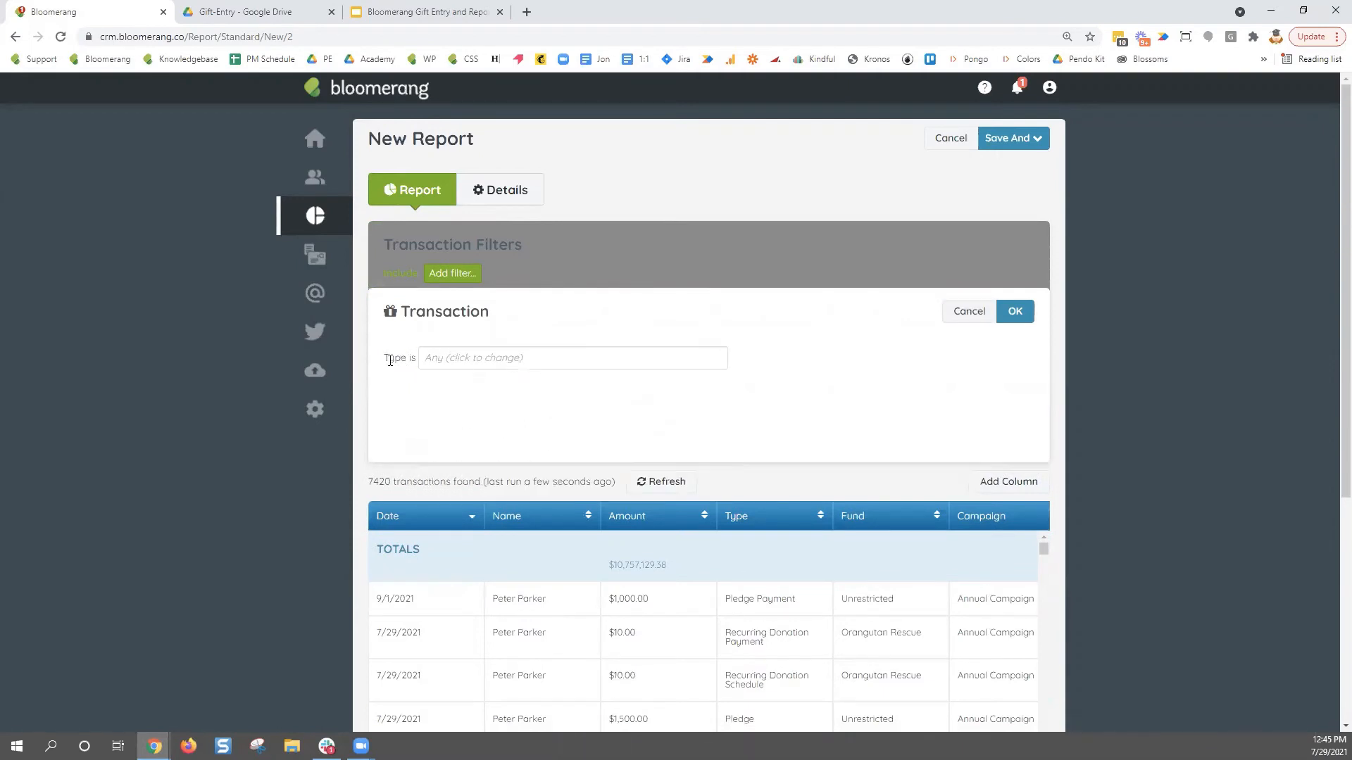
{"action": "left_click", "coordinate": [476, 366]}
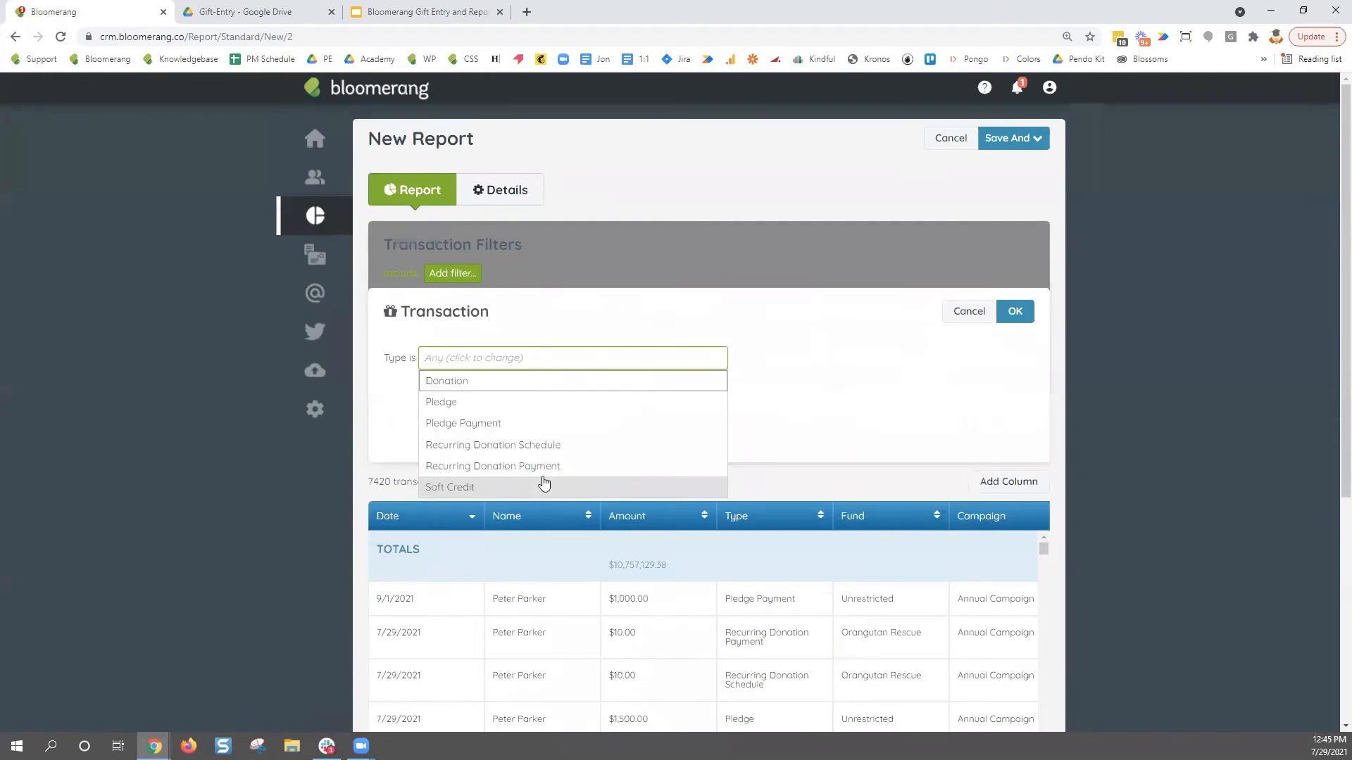
- Limit the Type filter to Soft Credit only, leaving 142 transactions
{"action": "left_click", "coordinate": [549, 381]}
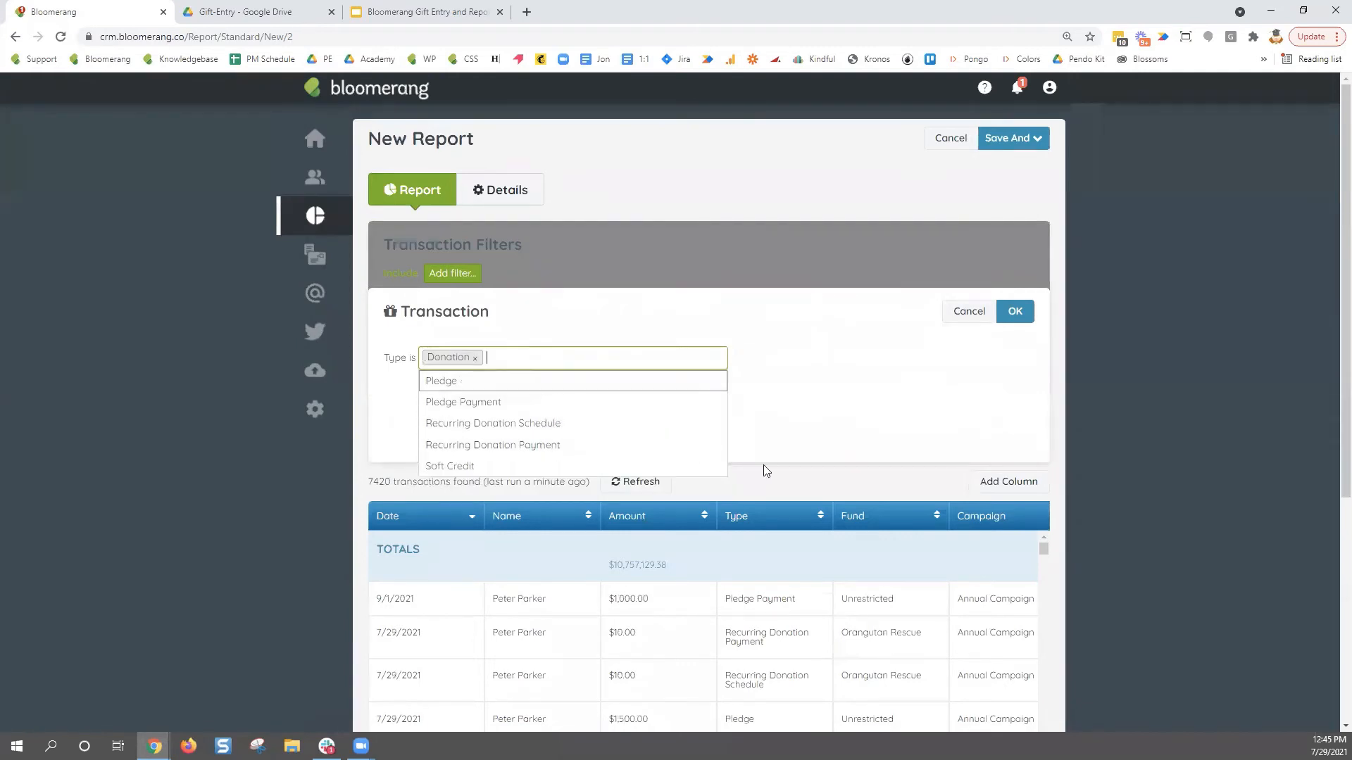
{"action": "left_click", "coordinate": [508, 404]}
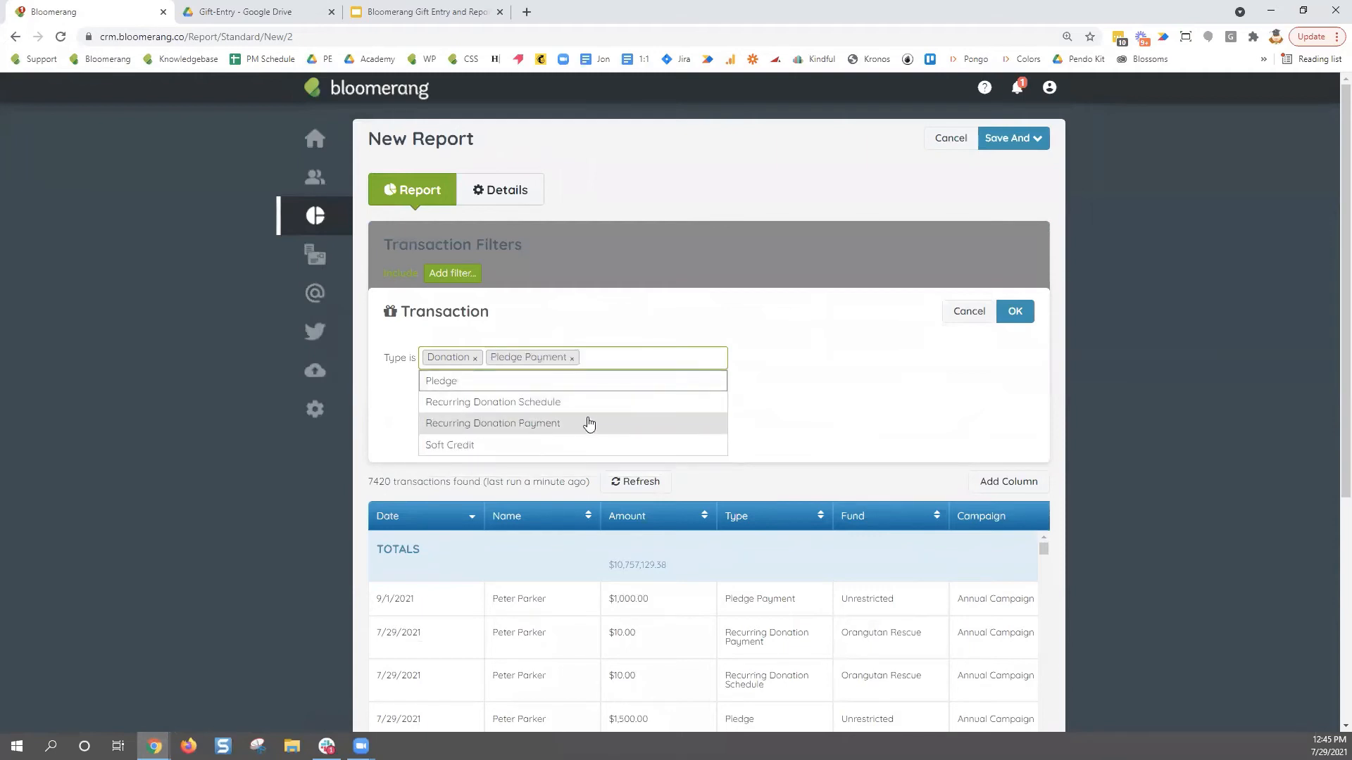
{"action": "left_click", "coordinate": [572, 358]}
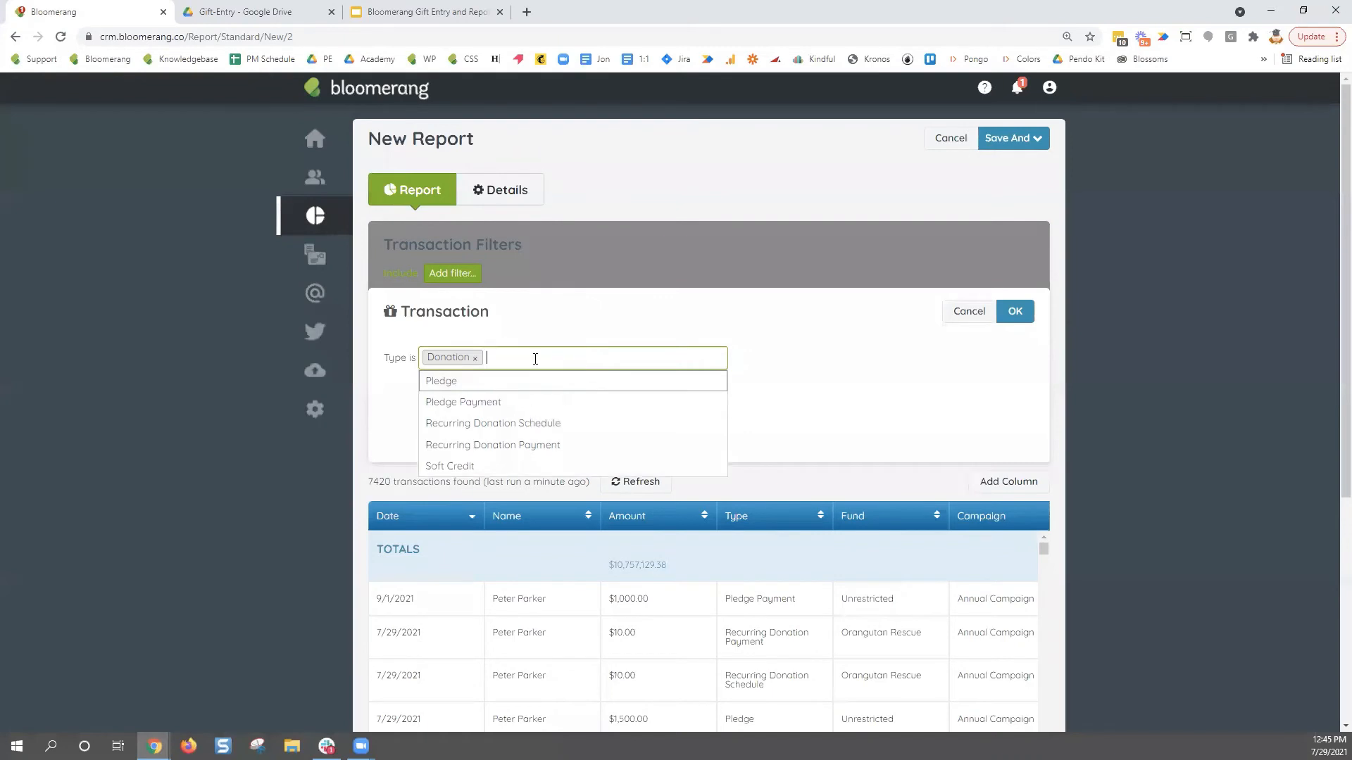
{"action": "left_click", "coordinate": [474, 358]}
{"action": "left_click", "coordinate": [464, 488]}
{"action": "left_click", "coordinate": [854, 383]}
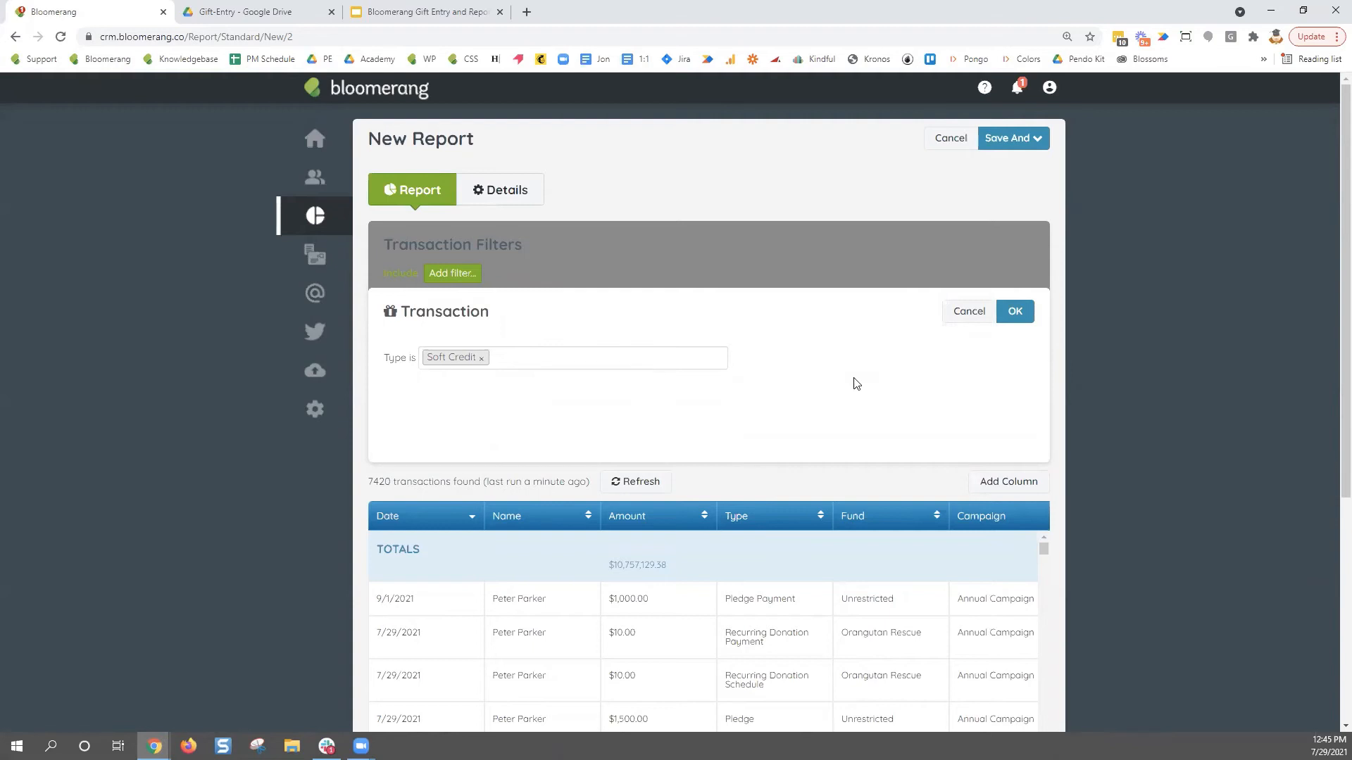
{"action": "left_click", "coordinate": [1015, 314]}
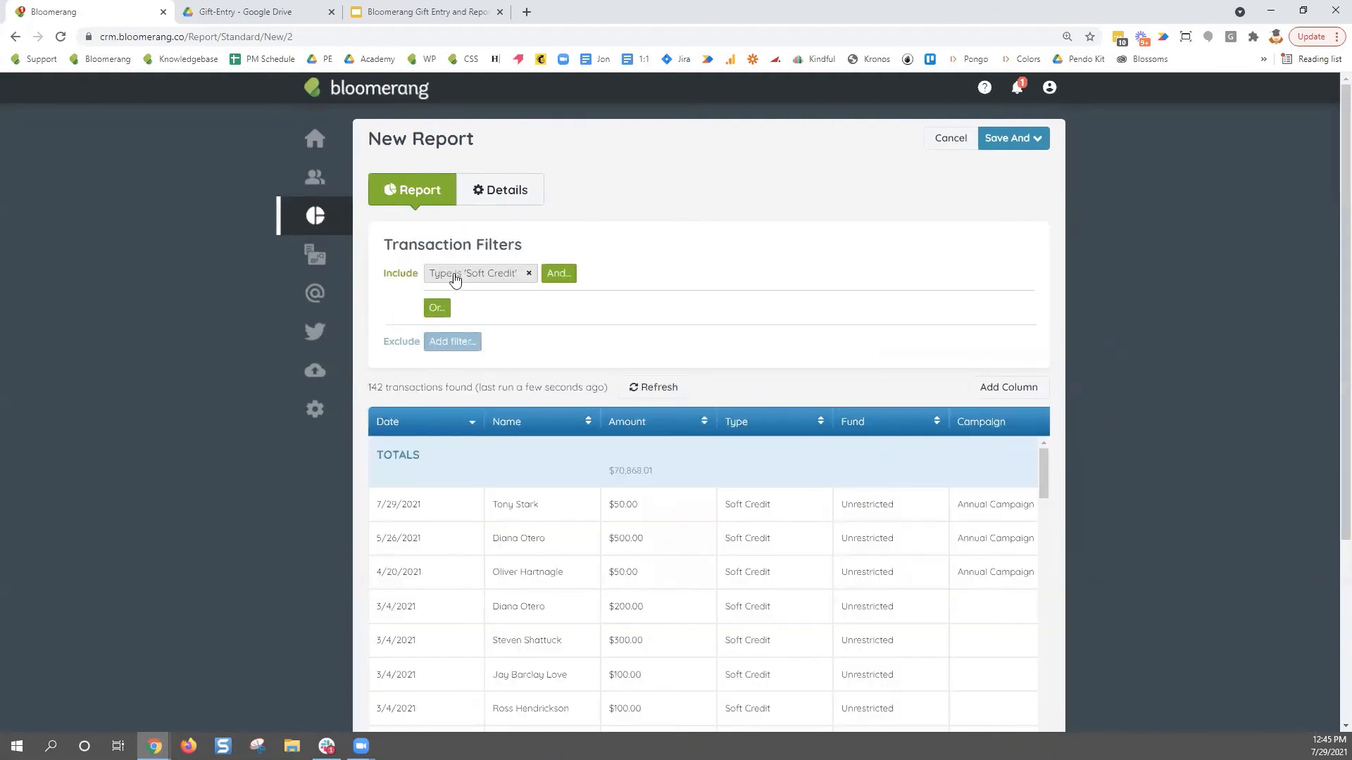
{"action": "scroll", "coordinate": [1093, 445], "scroll_direction": "down", "scroll_amount": 1}
{"action": "scroll", "coordinate": [1054, 420], "scroll_direction": "down", "scroll_amount": 4}
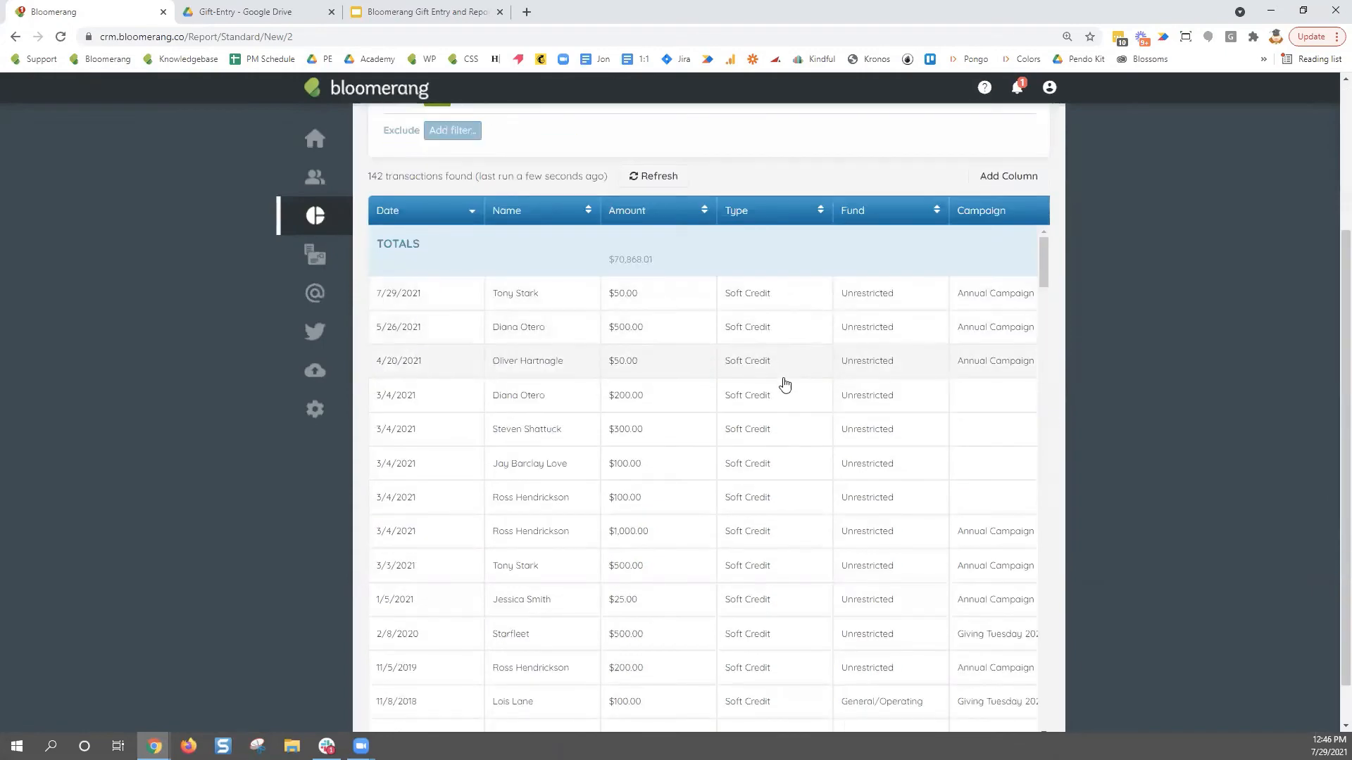
{"action": "scroll", "coordinate": [776, 498], "scroll_direction": "down", "scroll_amount": 3}
{"action": "scroll", "coordinate": [776, 498], "scroll_direction": "down", "scroll_amount": 5}
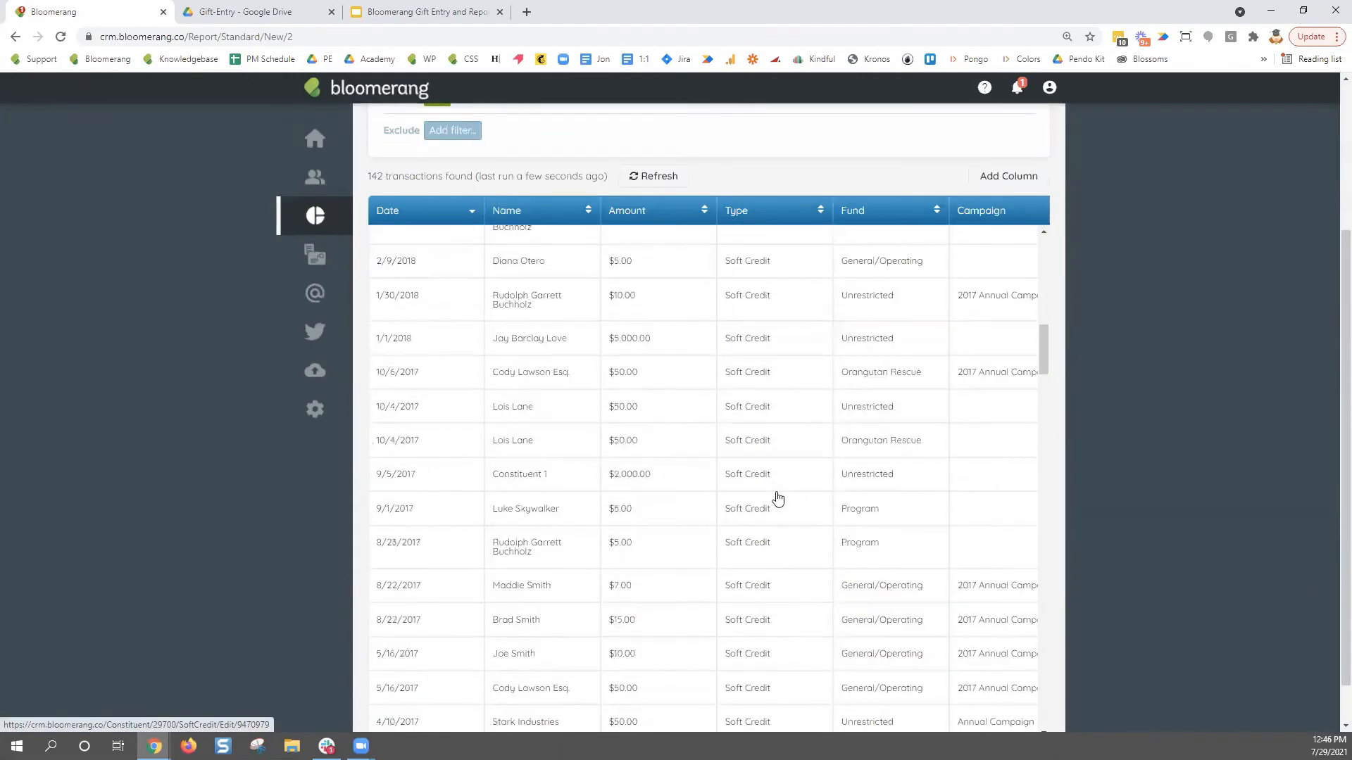
{"action": "scroll", "coordinate": [775, 499], "scroll_direction": "up", "scroll_amount": 5}
{"action": "scroll", "coordinate": [963, 453], "scroll_direction": "up", "scroll_amount": 6}
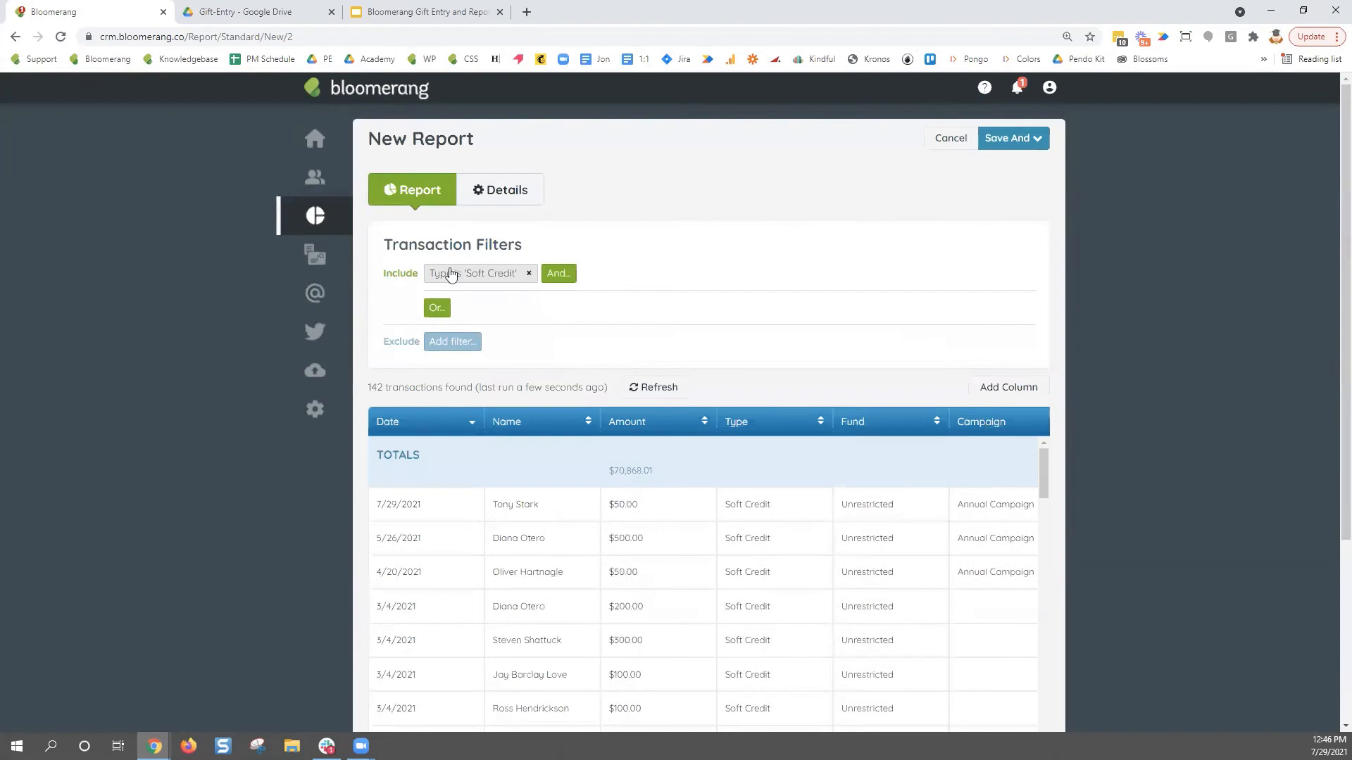
{"action": "left_click", "coordinate": [451, 273]}
{"action": "left_click", "coordinate": [476, 361]}
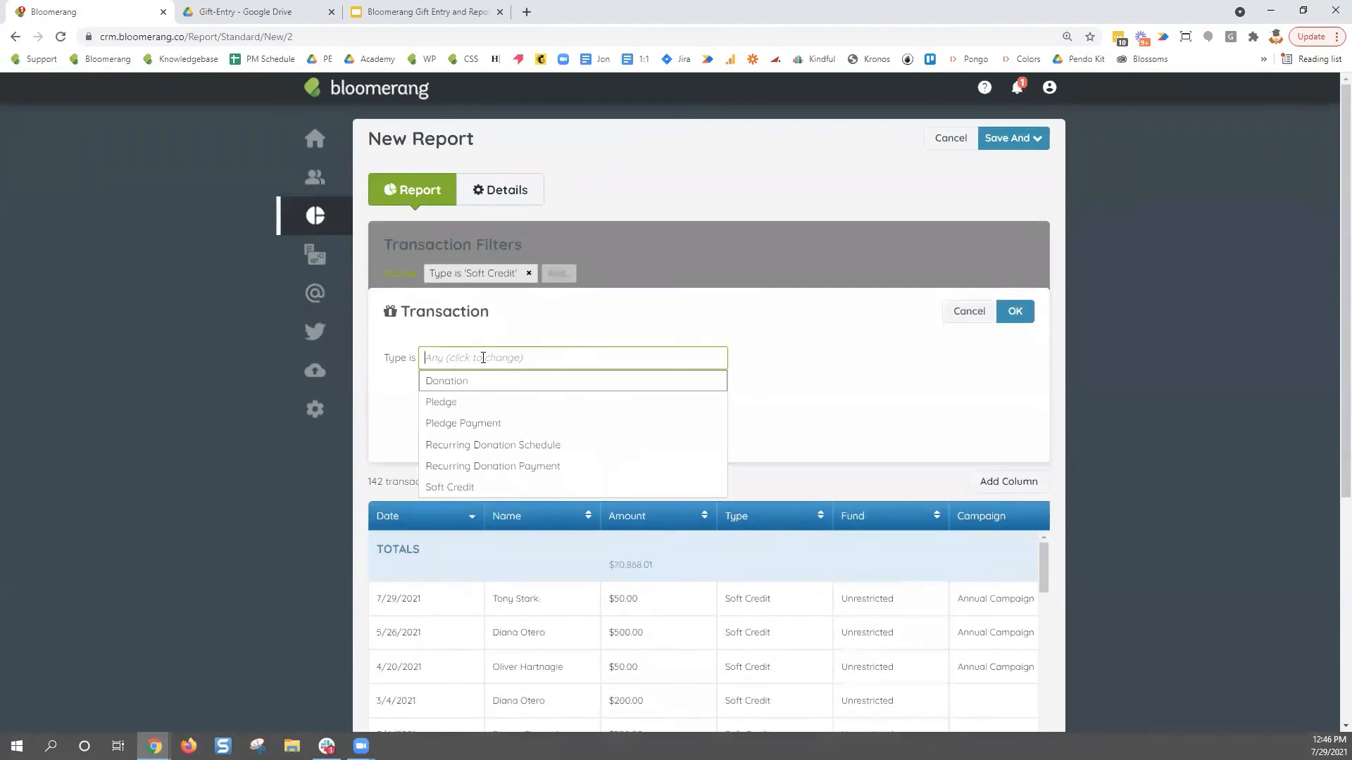
{"action": "left_click", "coordinate": [474, 401]}
{"action": "left_click", "coordinate": [1015, 312]}
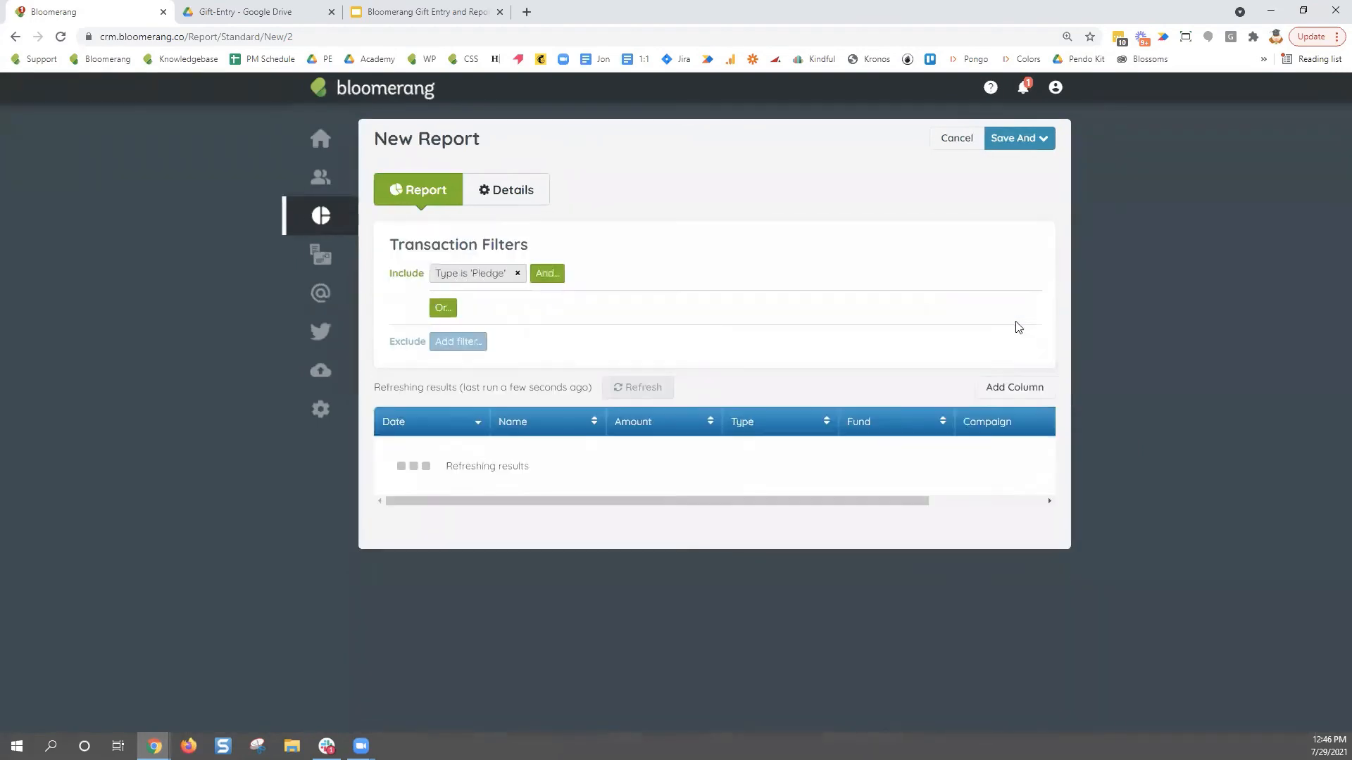
{"action": "scroll", "coordinate": [929, 343], "scroll_direction": "down", "scroll_amount": 5}
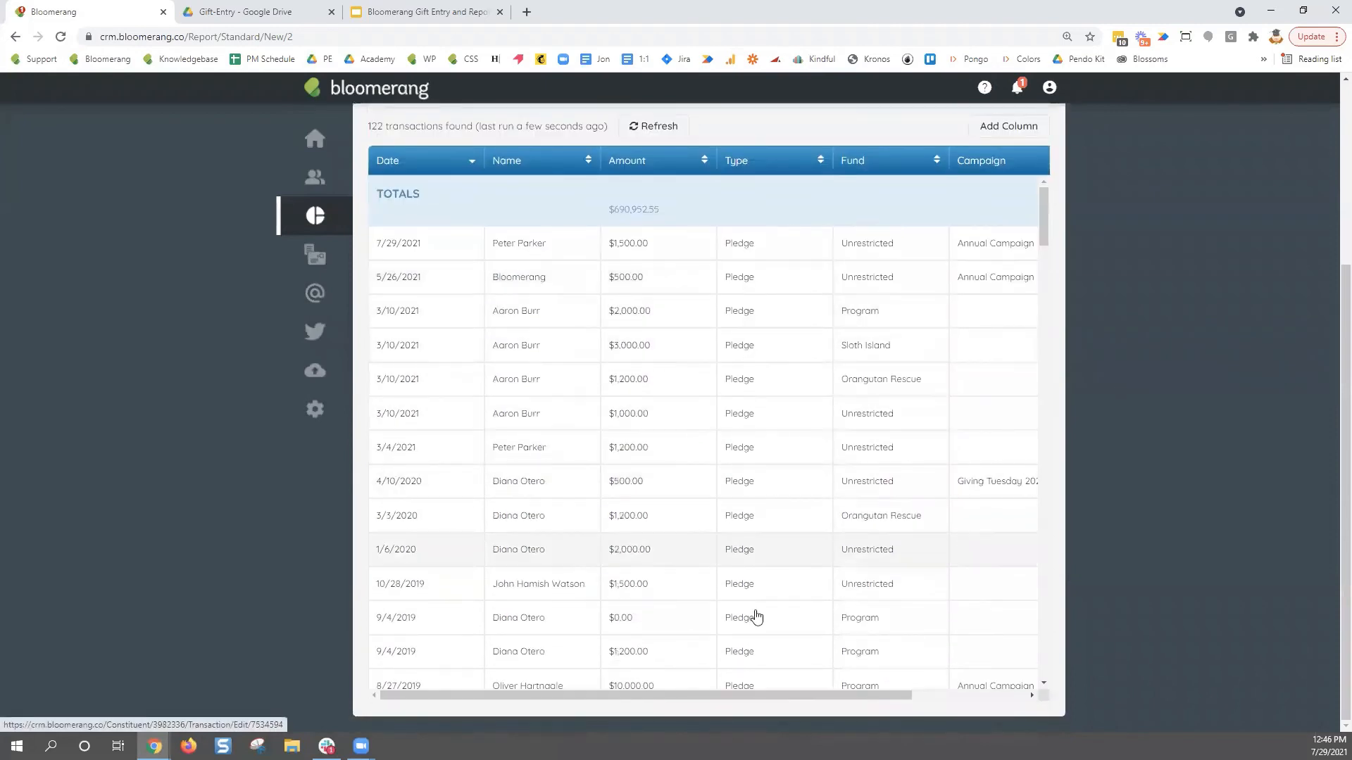
{"action": "triple_click", "coordinate": [607, 208]}
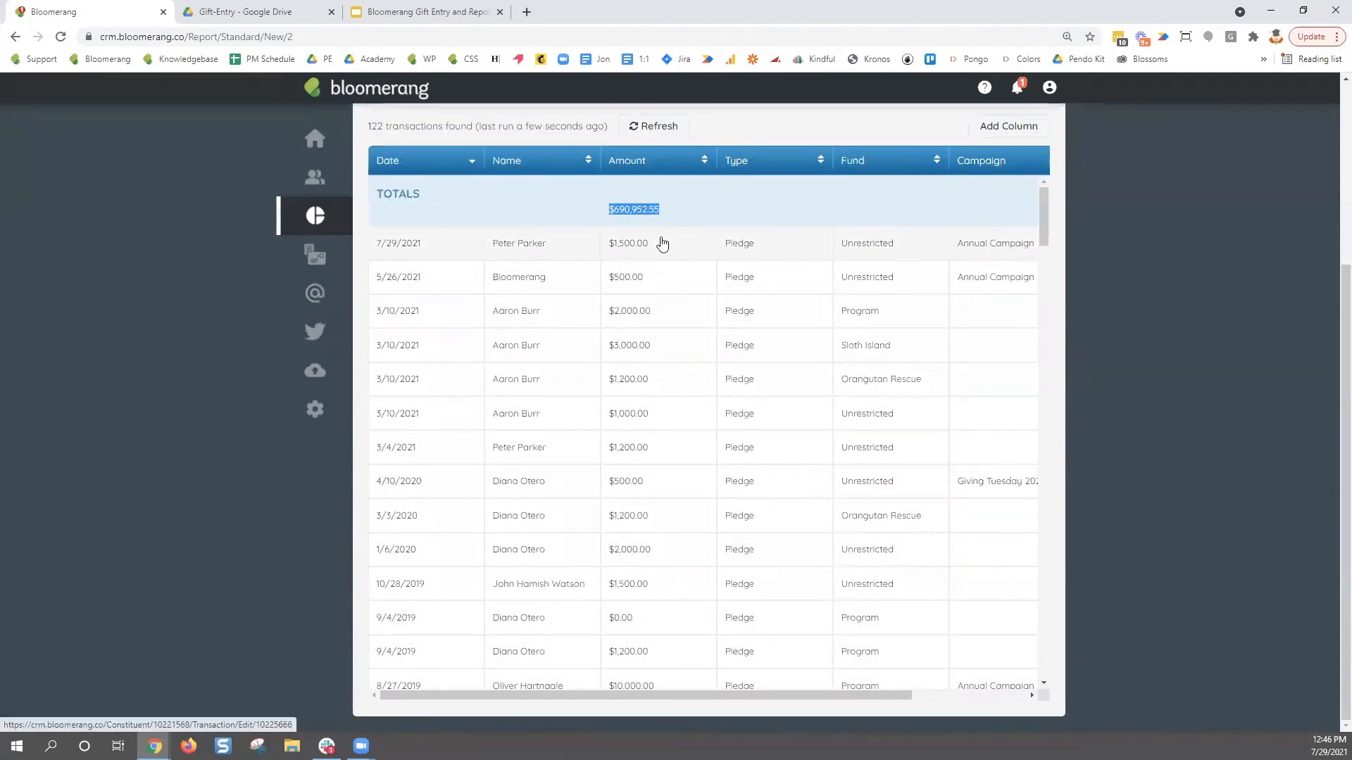
{"action": "left_click_drag", "start_coordinate": [1040, 224], "coordinate": [1054, 196]}
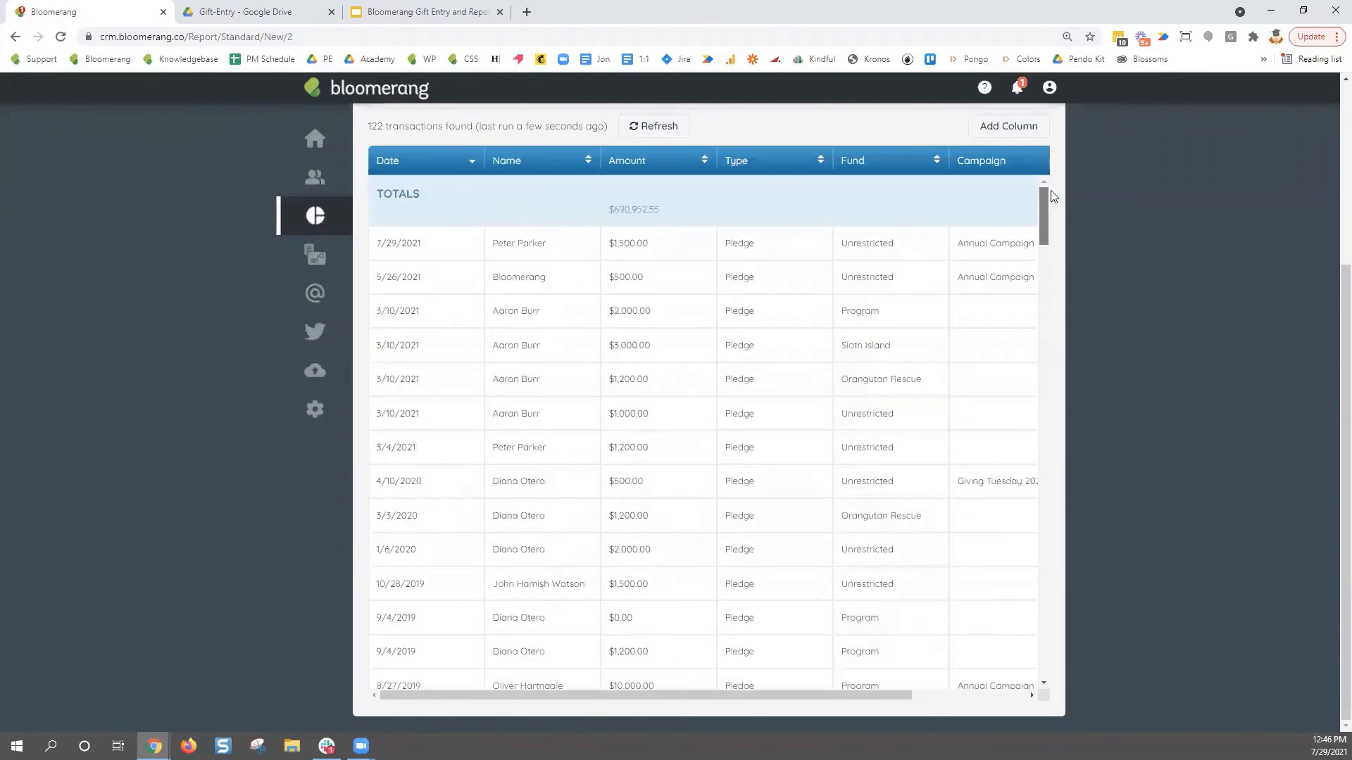
{"action": "scroll", "coordinate": [1146, 338], "scroll_direction": "up", "scroll_amount": 3}
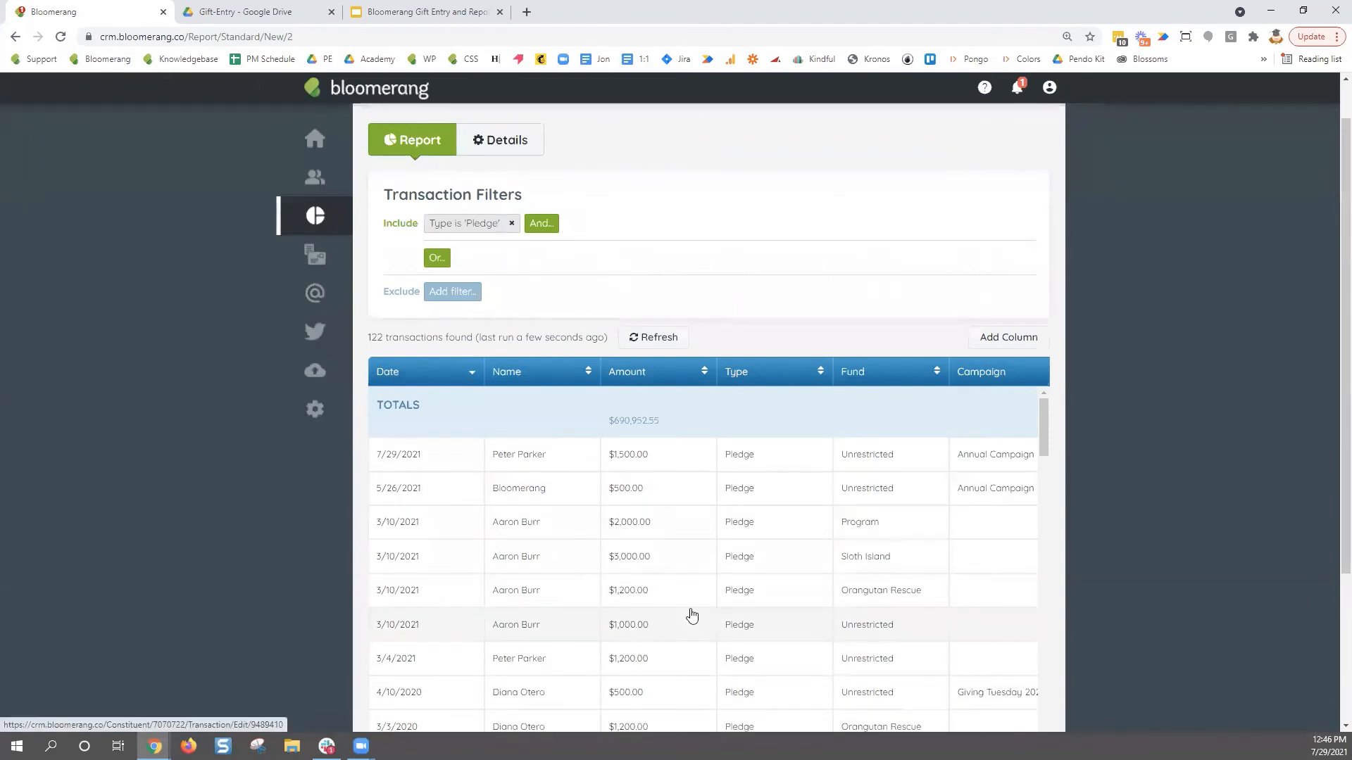
- Add Pledge Payment to the Type is Pledge filter and highlight the $1,115,199.60 total
{"action": "left_click", "coordinate": [456, 235]}
{"action": "left_click", "coordinate": [506, 311]}
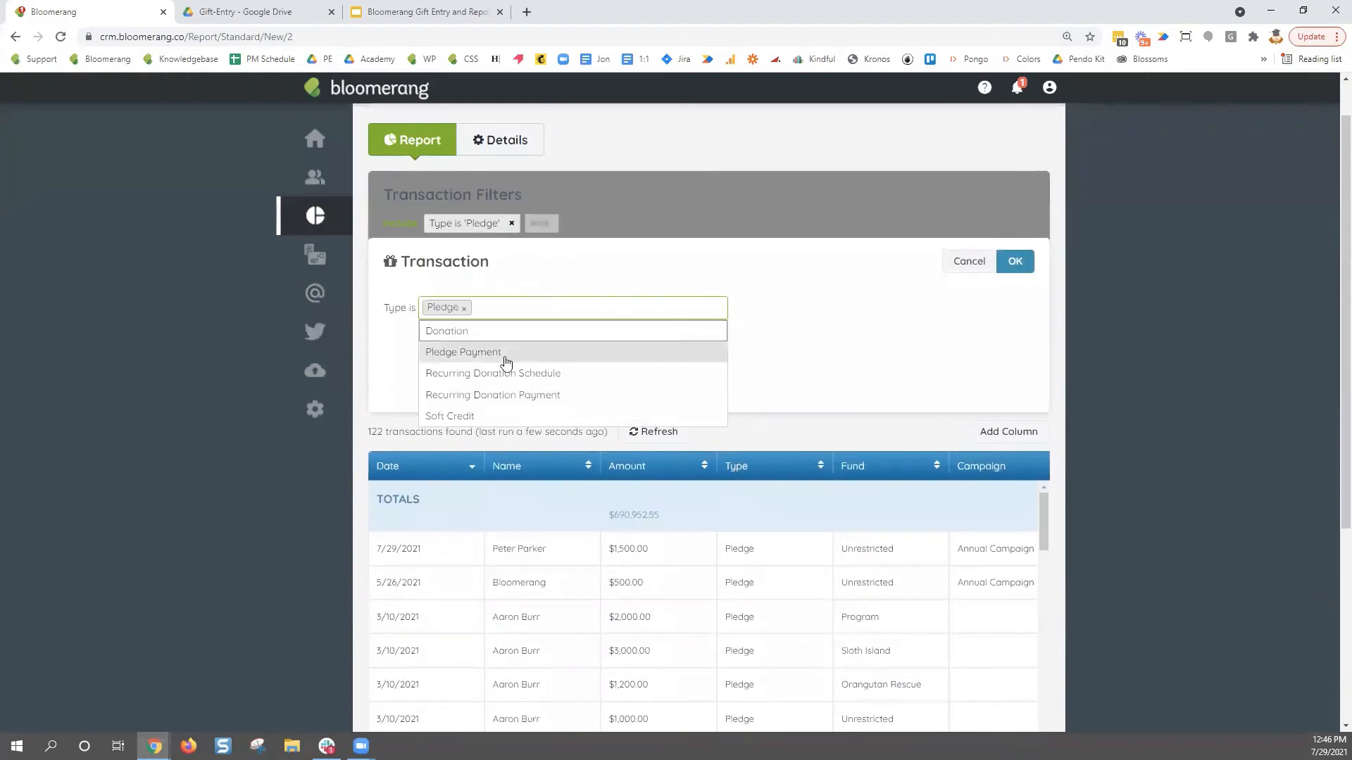
{"action": "left_click", "coordinate": [463, 352]}
{"action": "left_click", "coordinate": [1015, 261]}
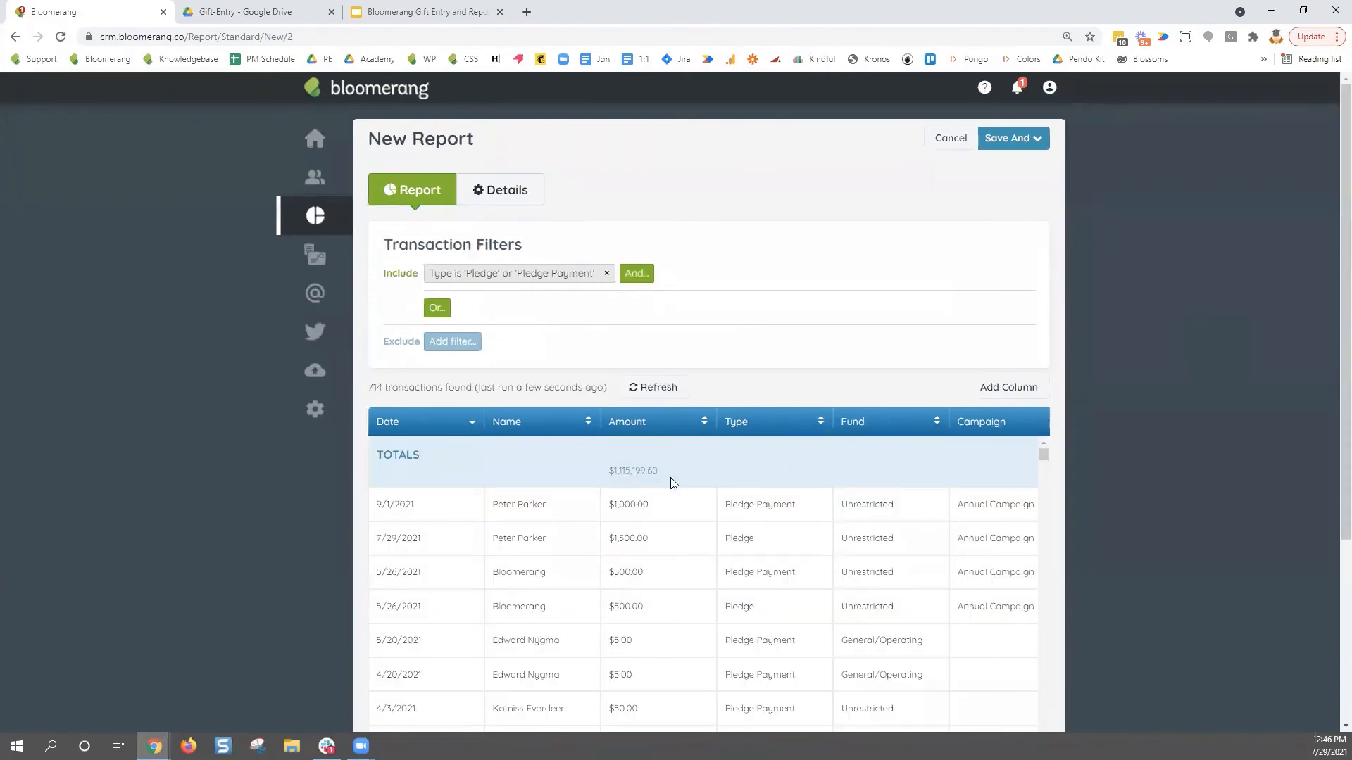
{"action": "left_click_drag", "start_coordinate": [620, 476], "coordinate": [607, 483]}
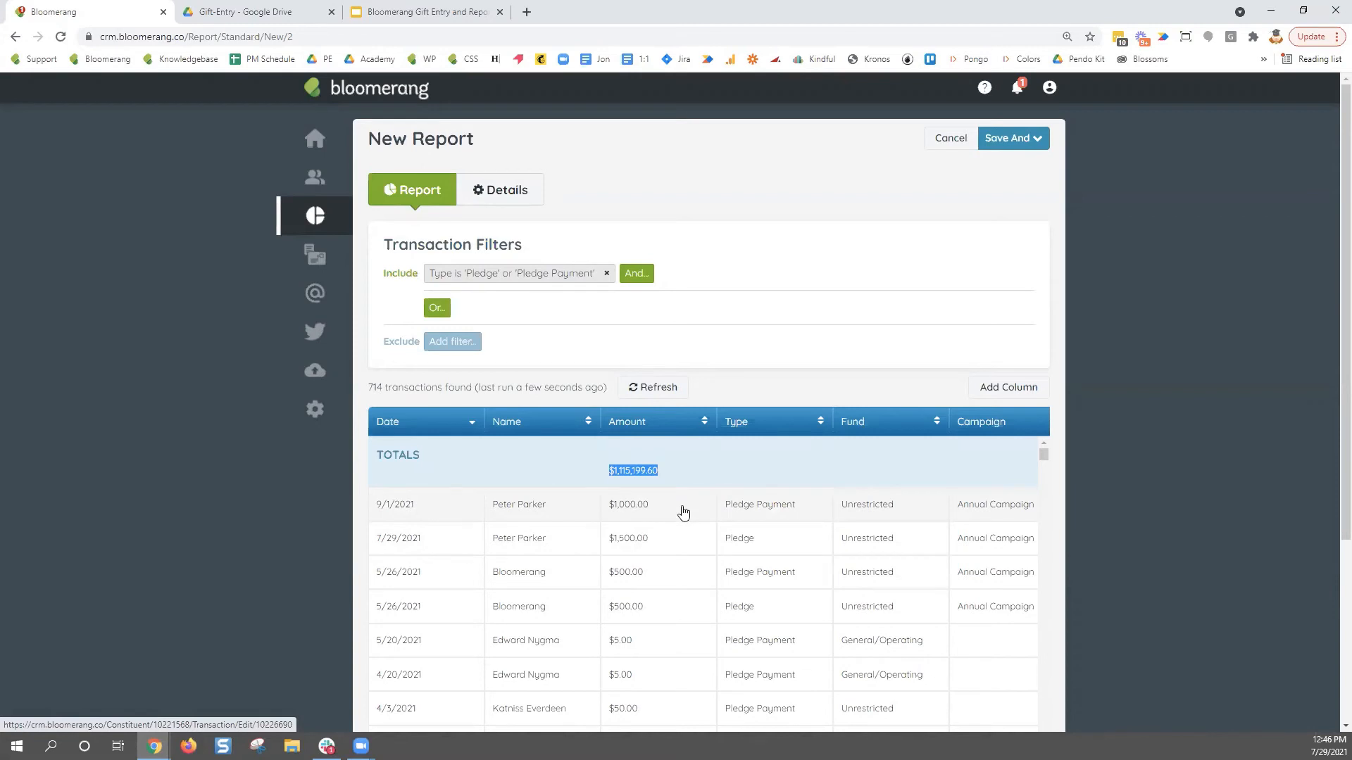
{"action": "left_click", "coordinate": [657, 473]}
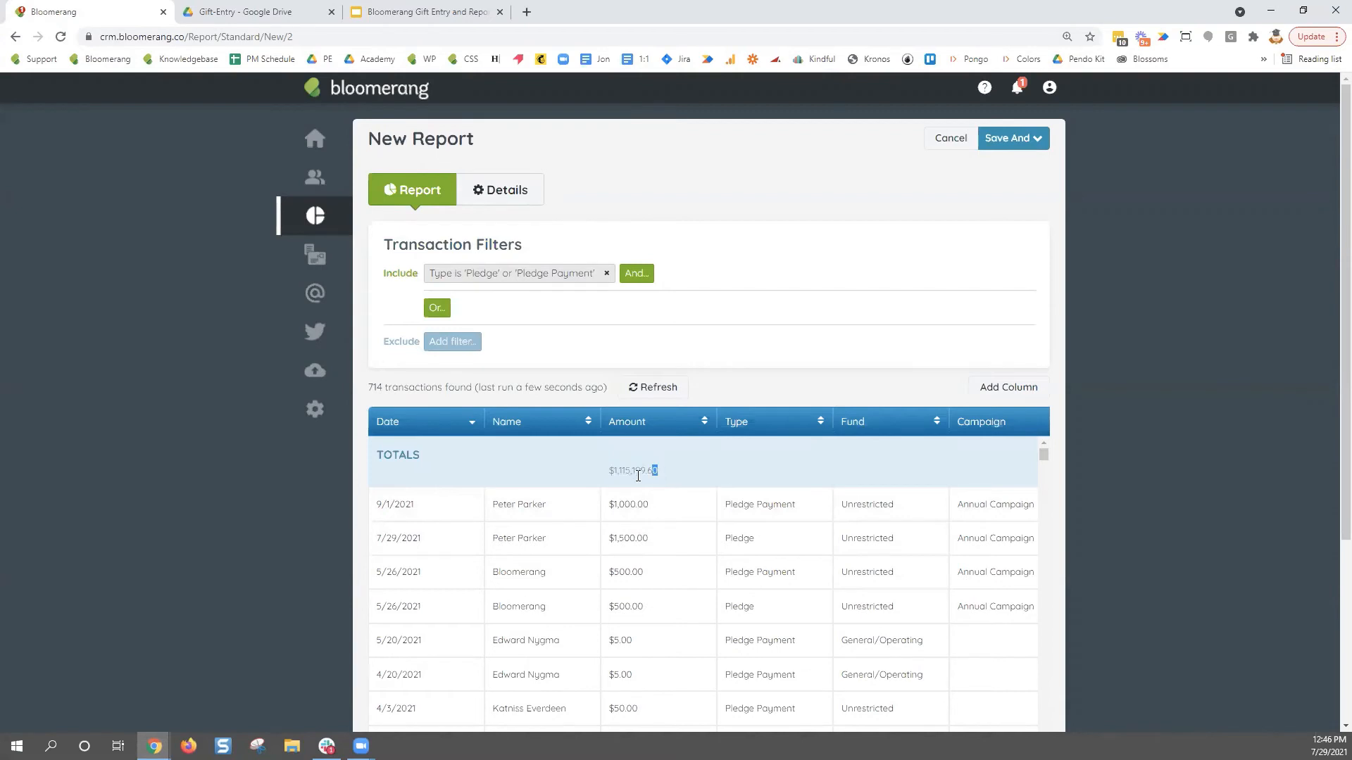
{"action": "left_click_drag", "start_coordinate": [638, 476], "coordinate": [612, 477]}
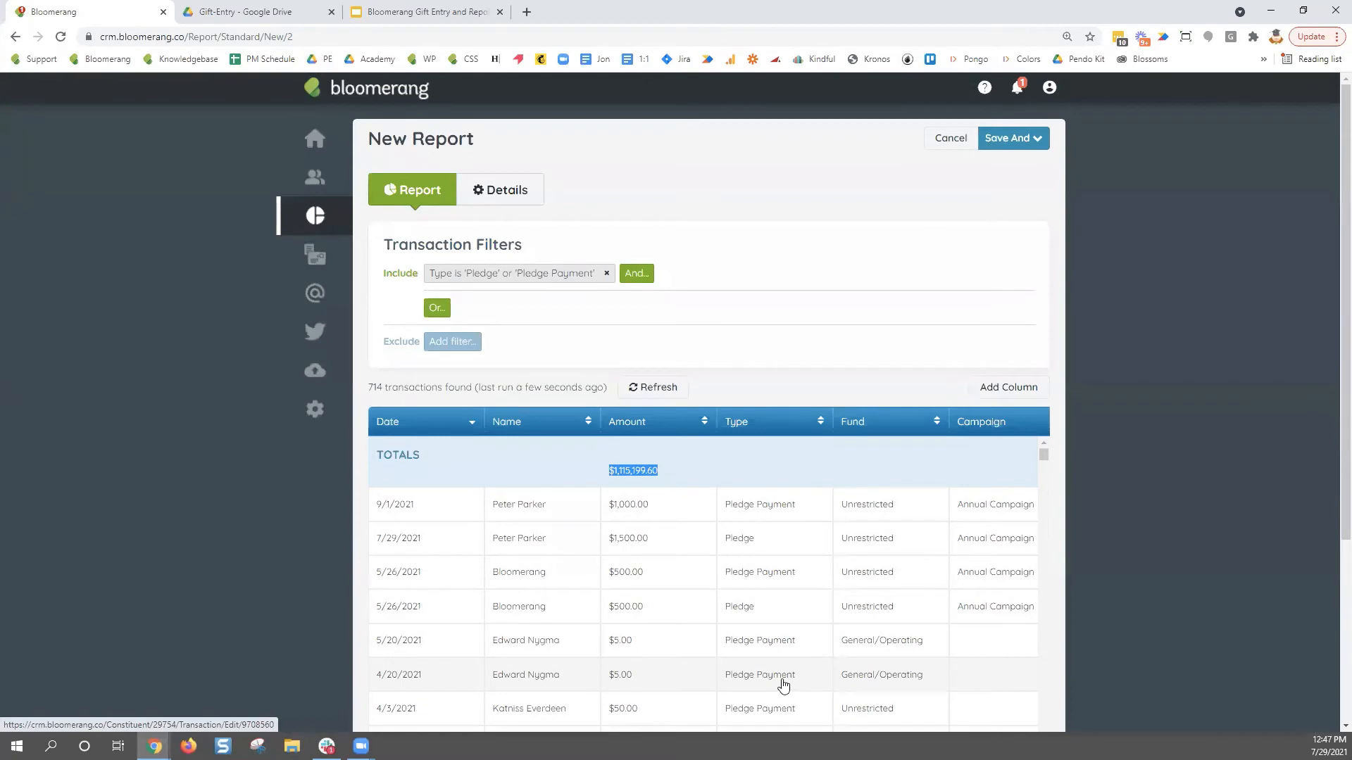
- Drop Pledge from the type filter so only Pledge Payment remains, showing 592 transactions
{"action": "left_click", "coordinate": [509, 275]}
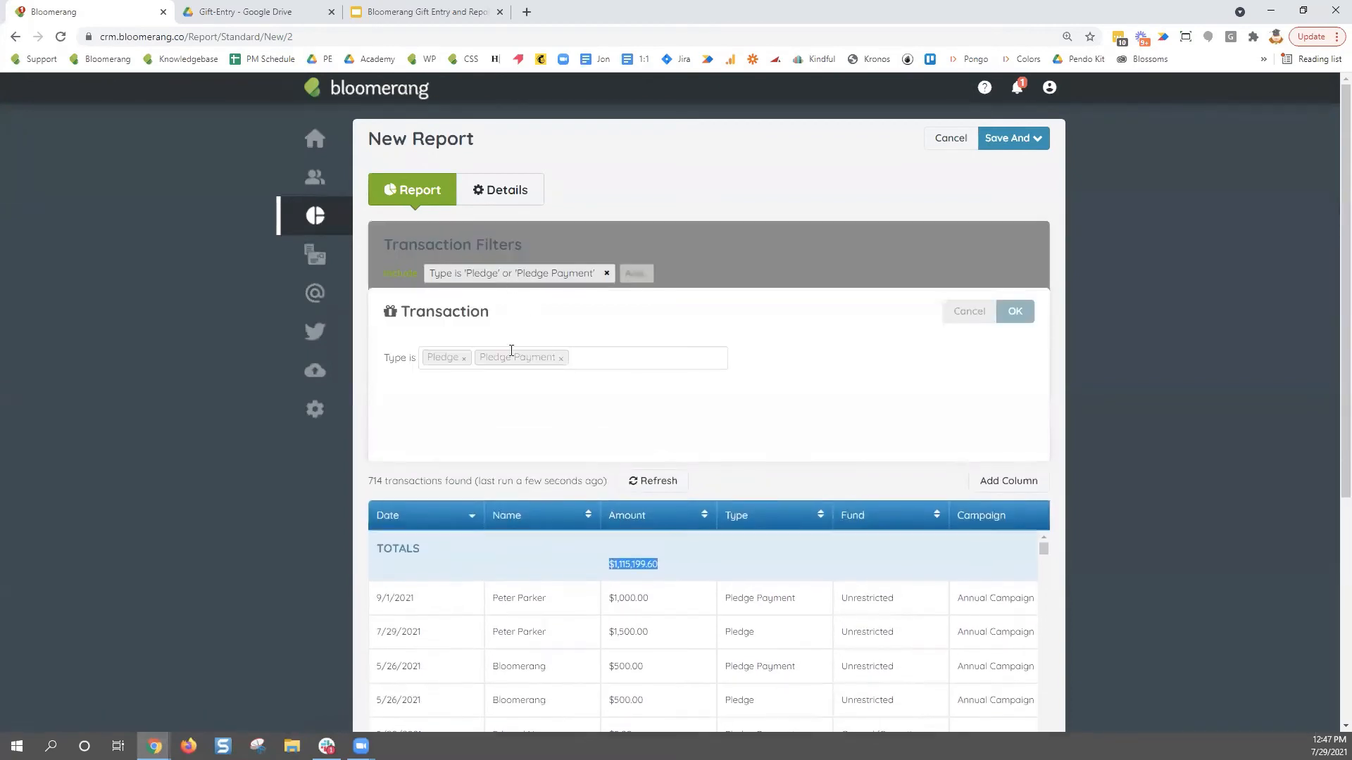
{"action": "left_click", "coordinate": [464, 359]}
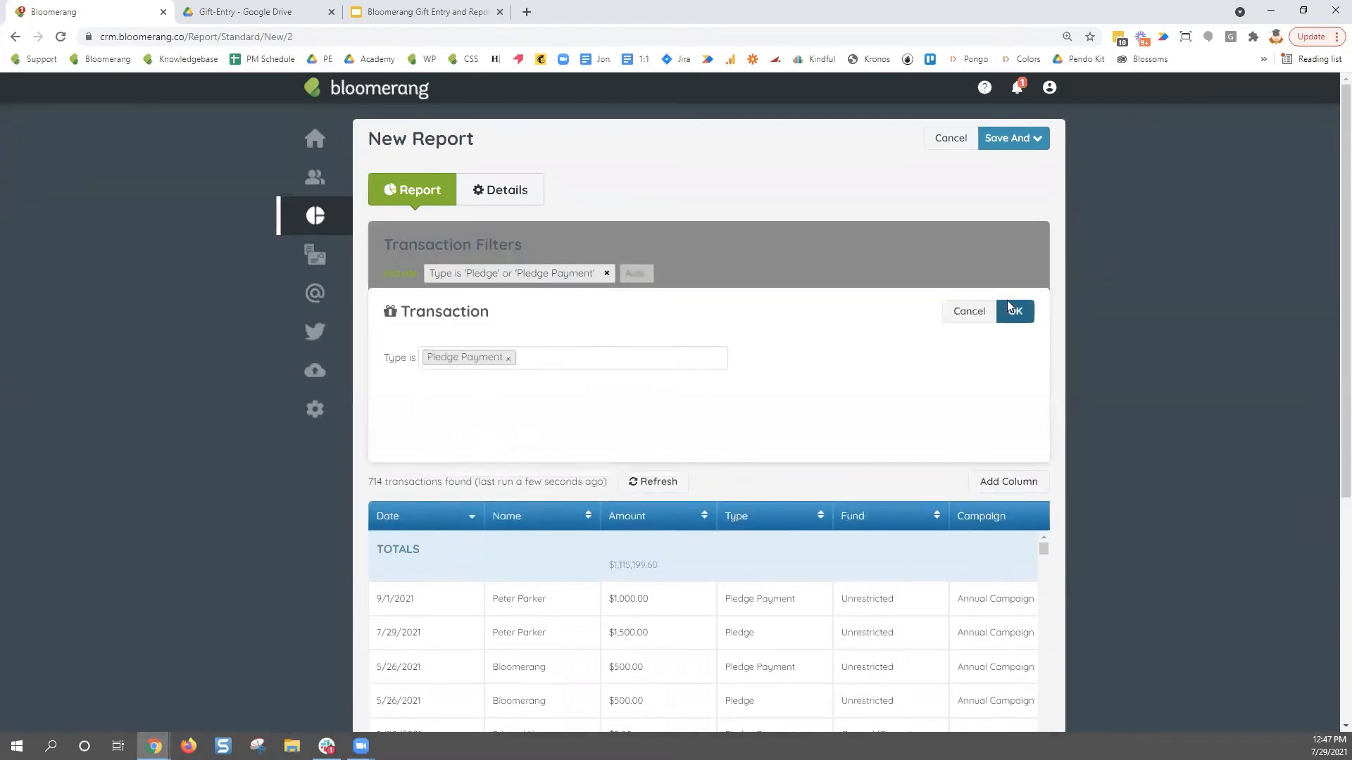
{"action": "left_click", "coordinate": [1015, 312]}
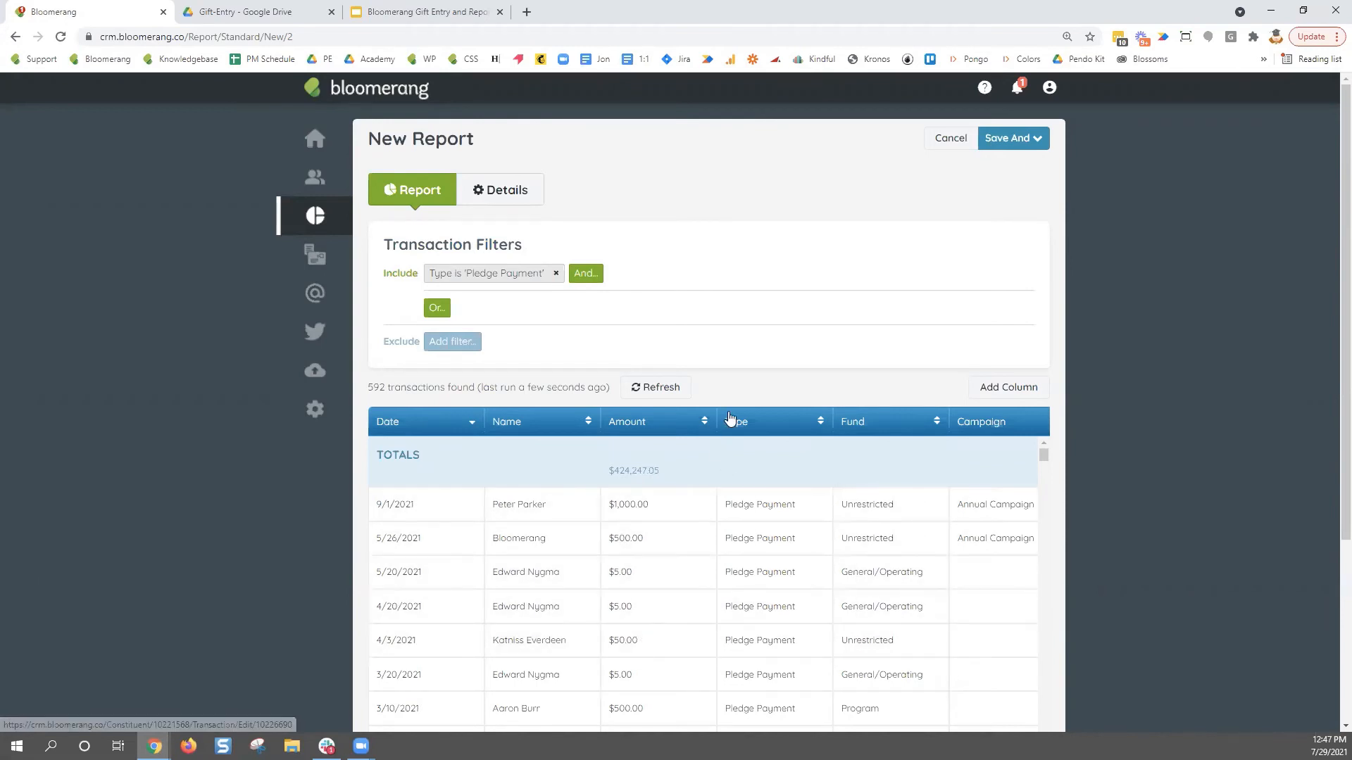
- Add an And condition on the Date field and browse the During date ranges
{"action": "left_click", "coordinate": [583, 276]}
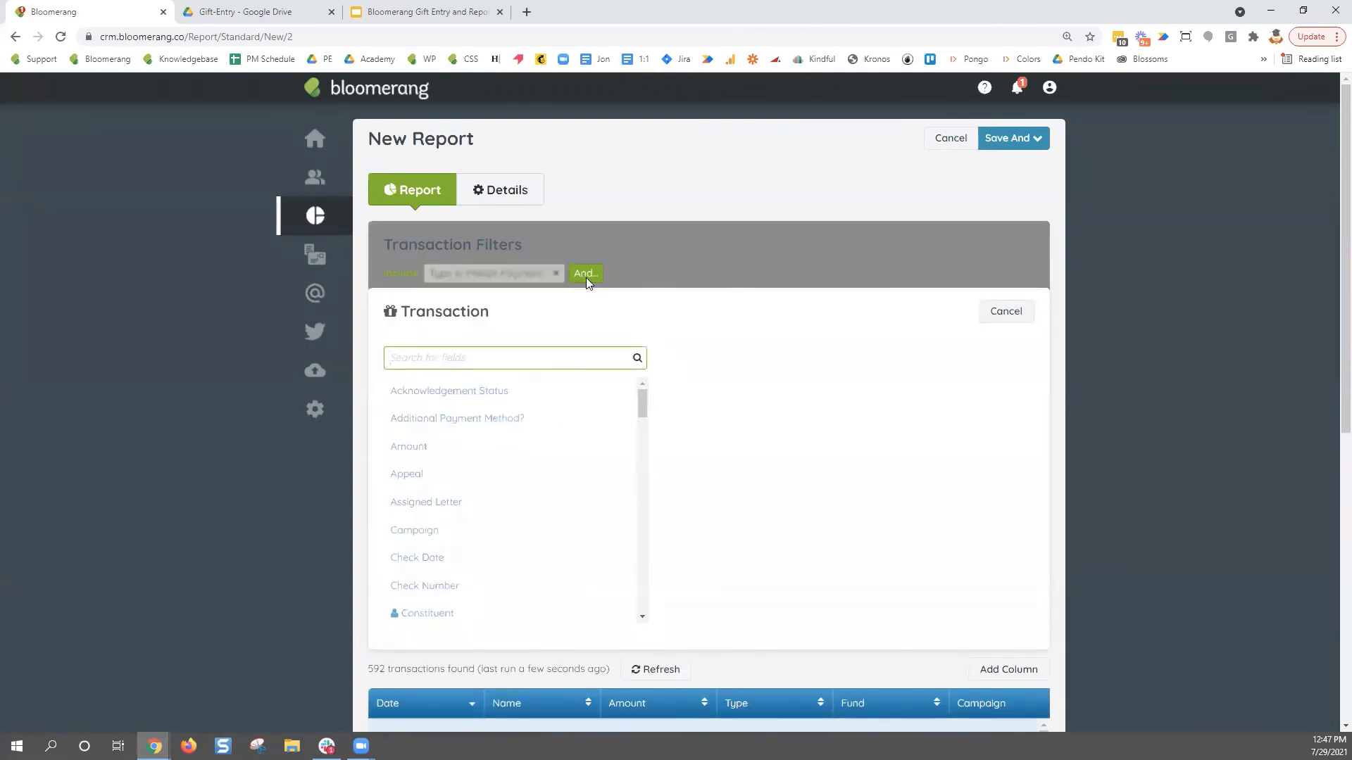
{"action": "type", "text": "Date"}
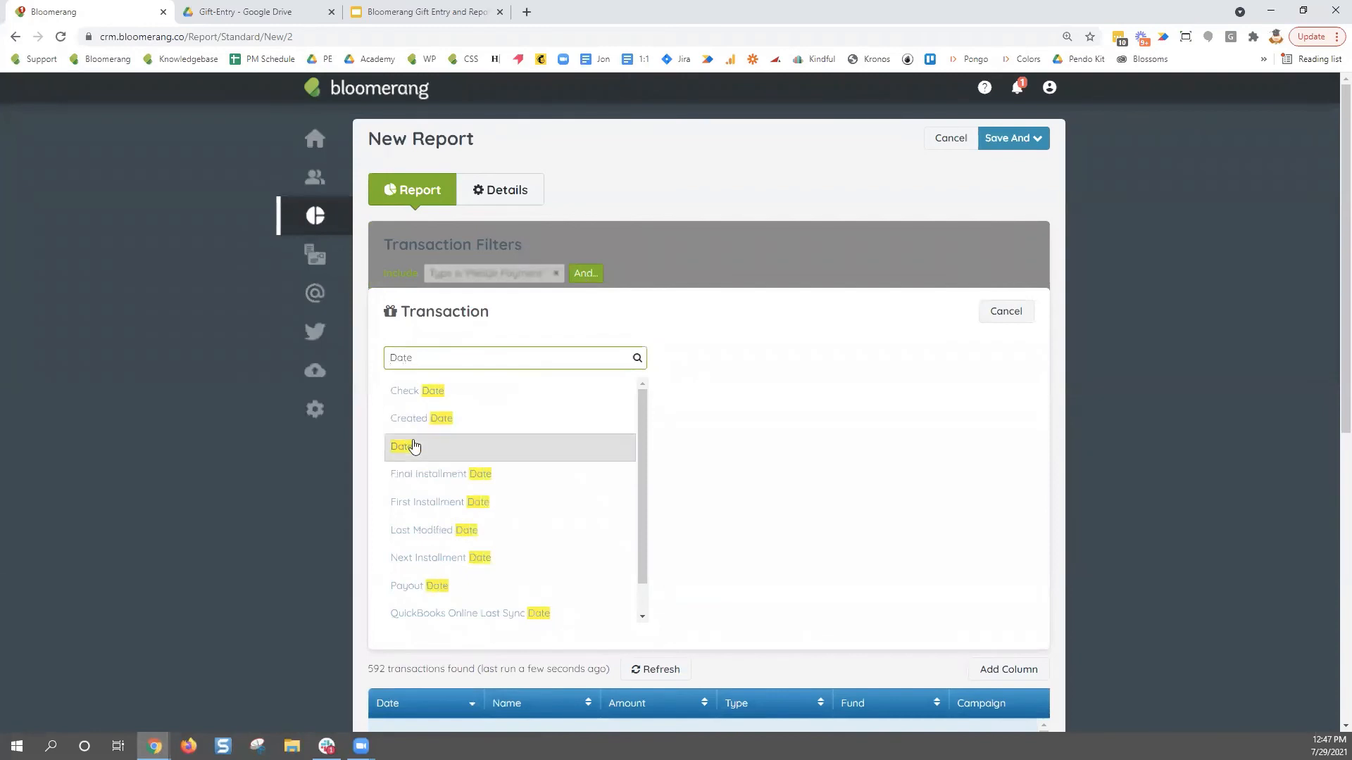
{"action": "left_click", "coordinate": [414, 446]}
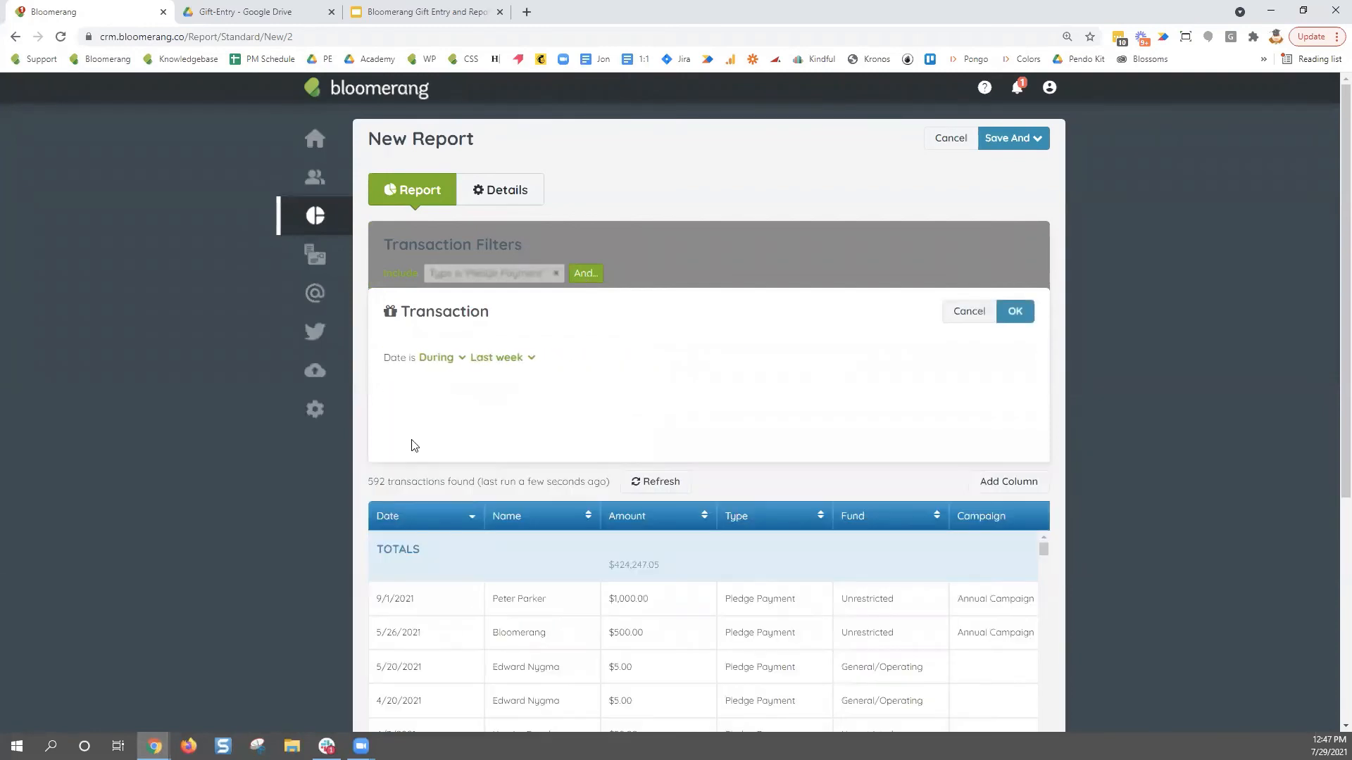
{"action": "left_click", "coordinate": [451, 362]}
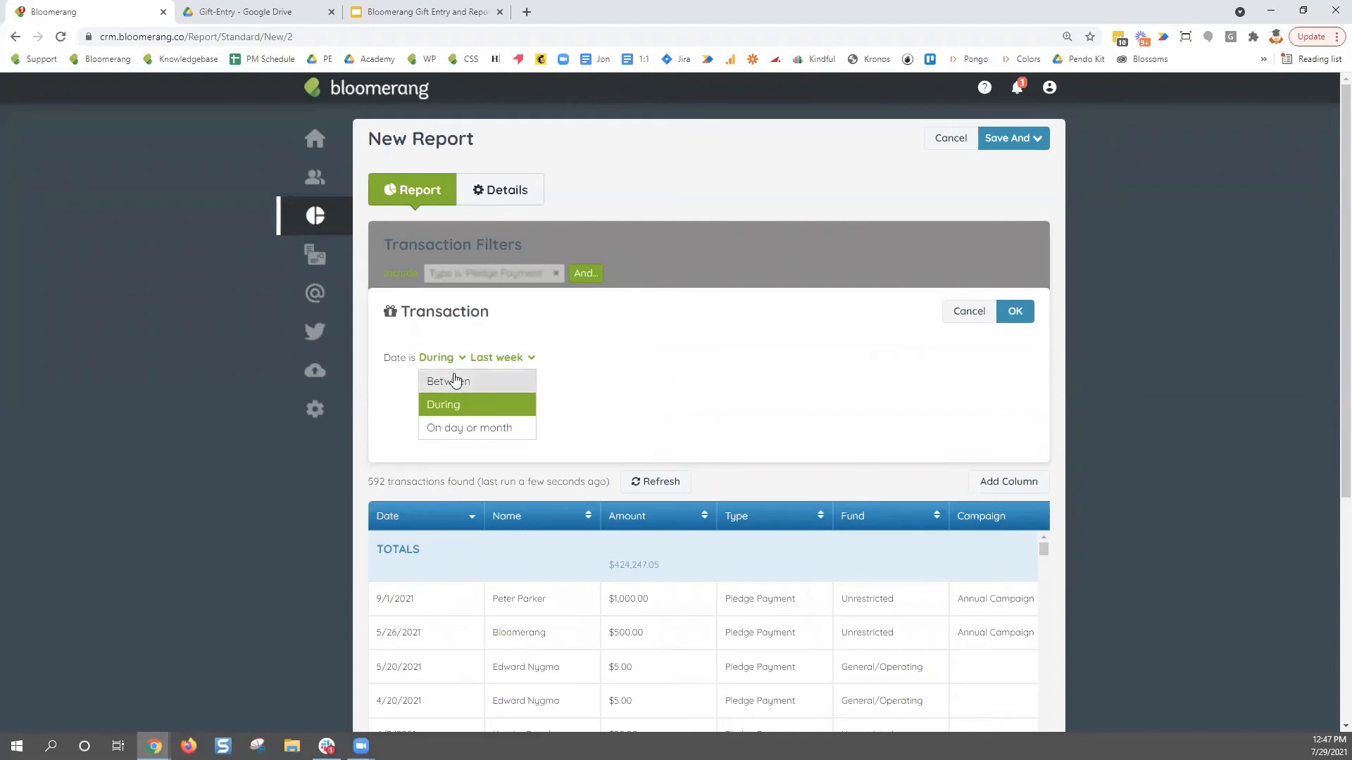
{"action": "left_click", "coordinate": [456, 406]}
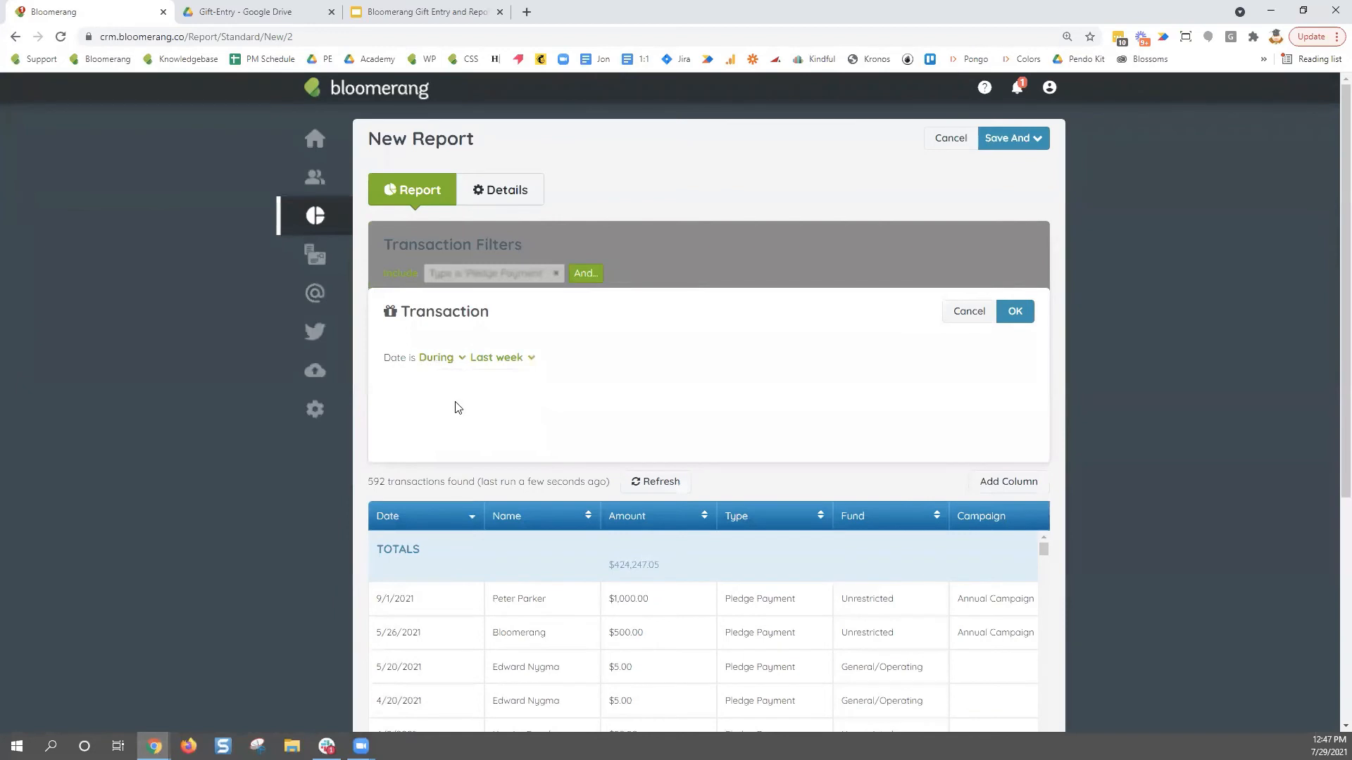
{"action": "left_click", "coordinate": [529, 362]}
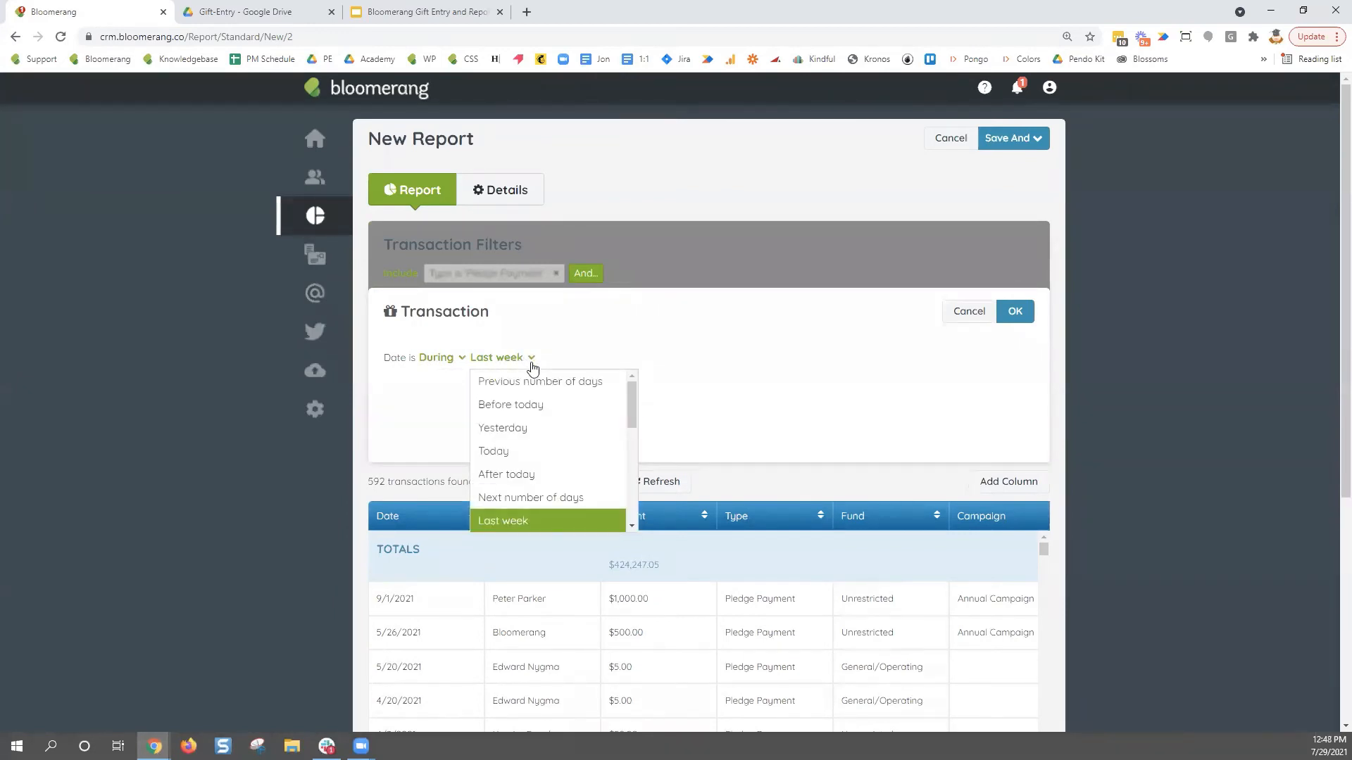
{"action": "scroll", "coordinate": [556, 425], "scroll_direction": "down", "scroll_amount": 1}
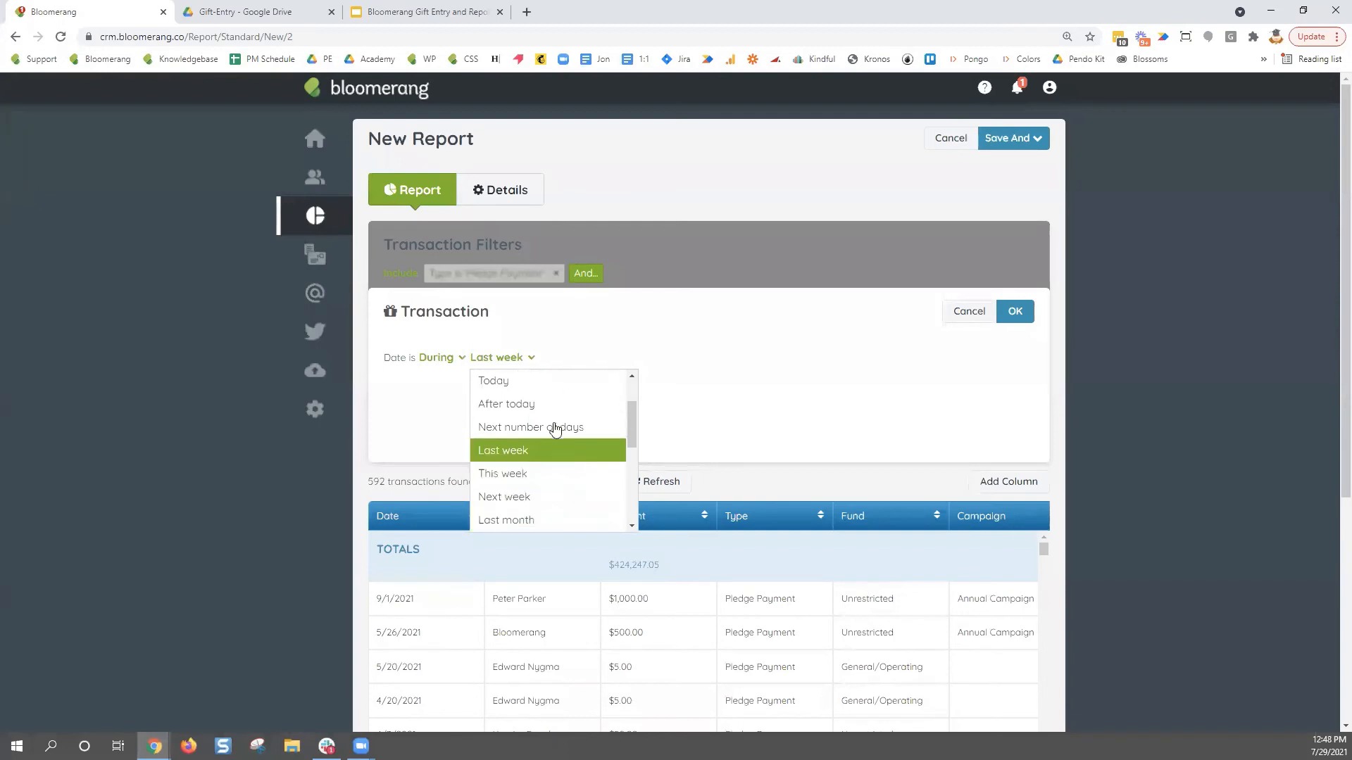
{"action": "scroll", "coordinate": [570, 451], "scroll_direction": "down", "scroll_amount": 1}
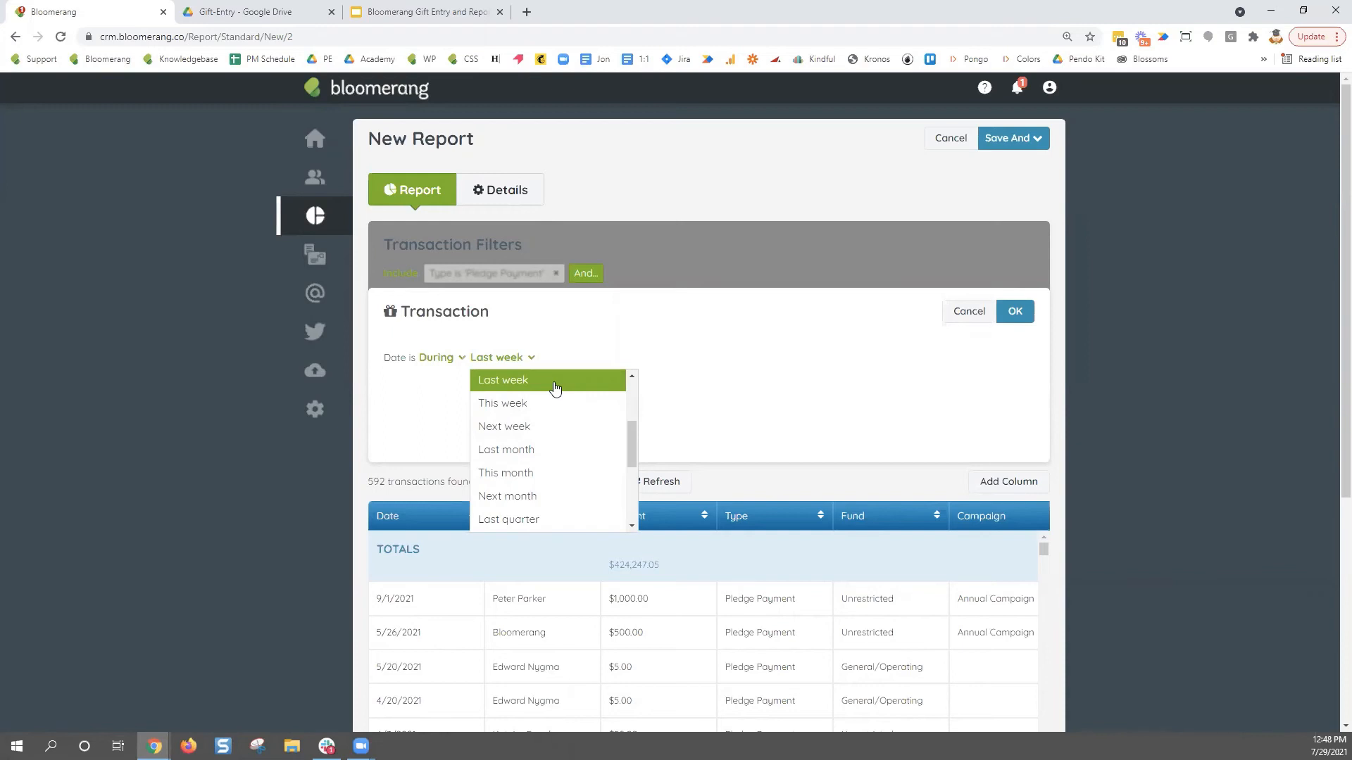
{"action": "left_click", "coordinate": [594, 352]}
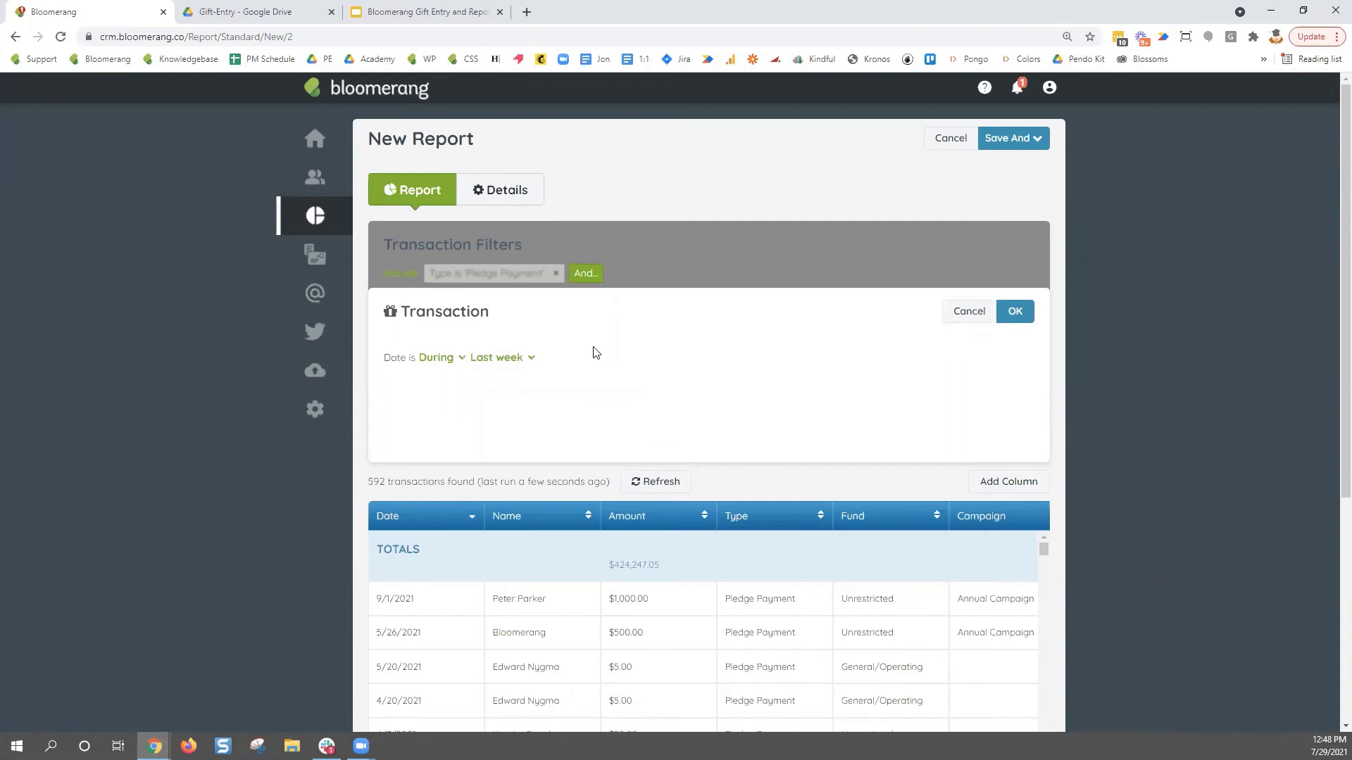
- Try the Between date comparison, then back out of the date condition
{"action": "left_click", "coordinate": [464, 361]}
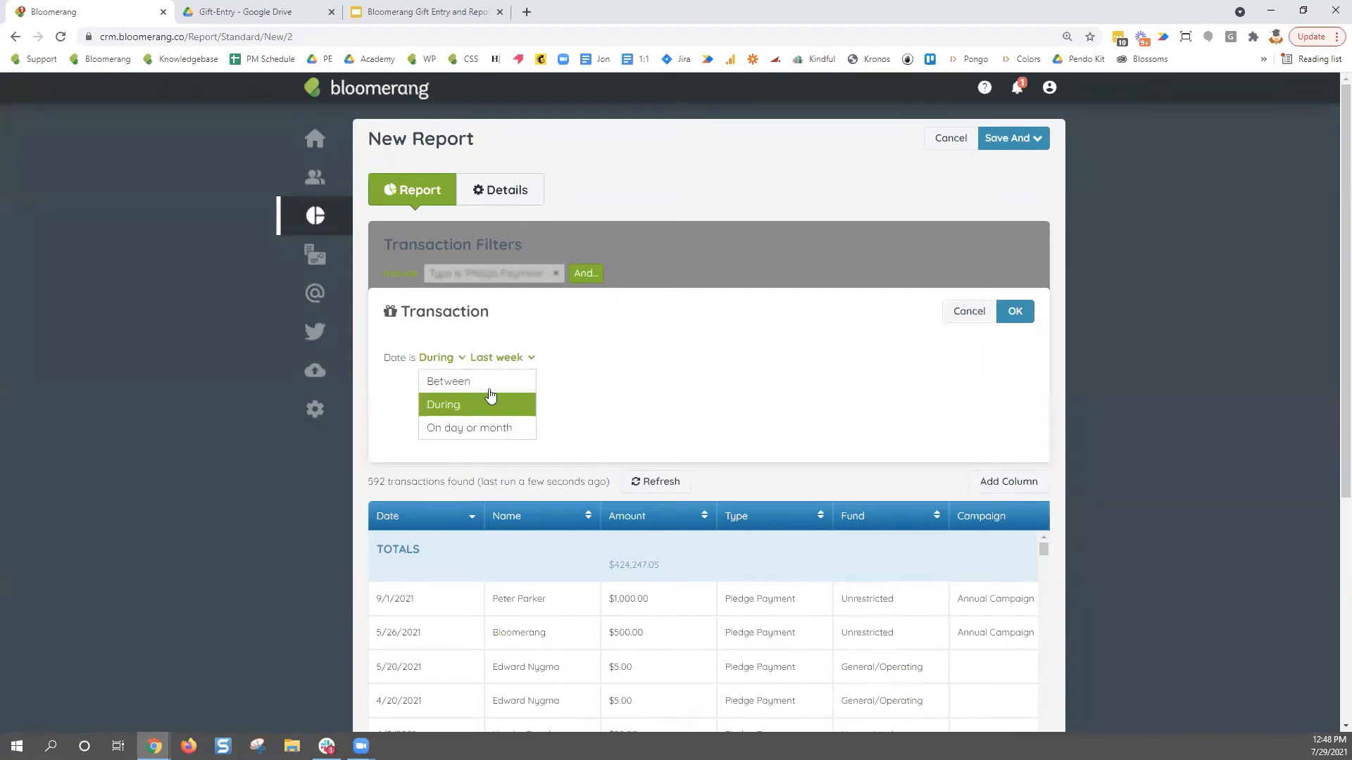
{"action": "left_click", "coordinate": [491, 386]}
{"action": "left_click", "coordinate": [520, 357]}
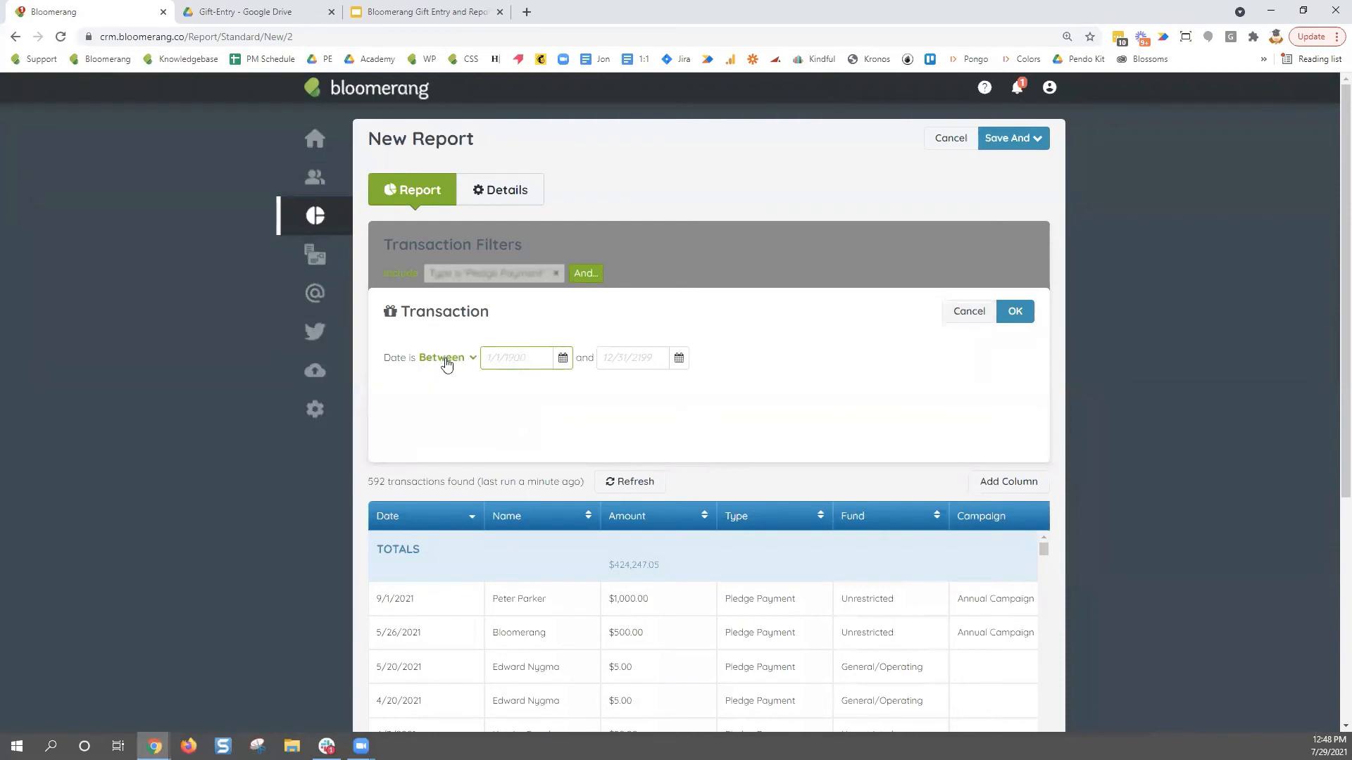
{"action": "left_click", "coordinate": [962, 318]}
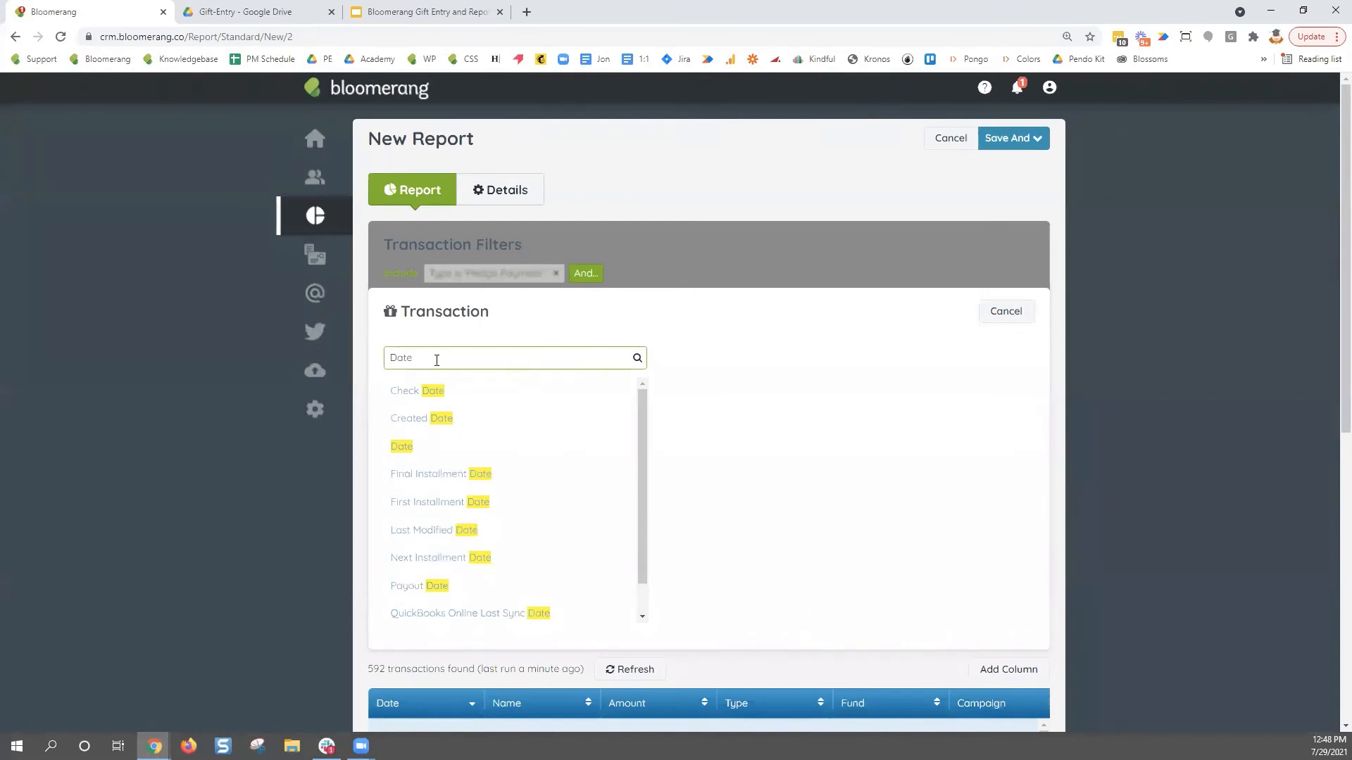
- Add a Date is Today filter, leaving 0 Pledge Payment transactions
{"action": "left_click_drag", "start_coordinate": [414, 358], "coordinate": [374, 364]}
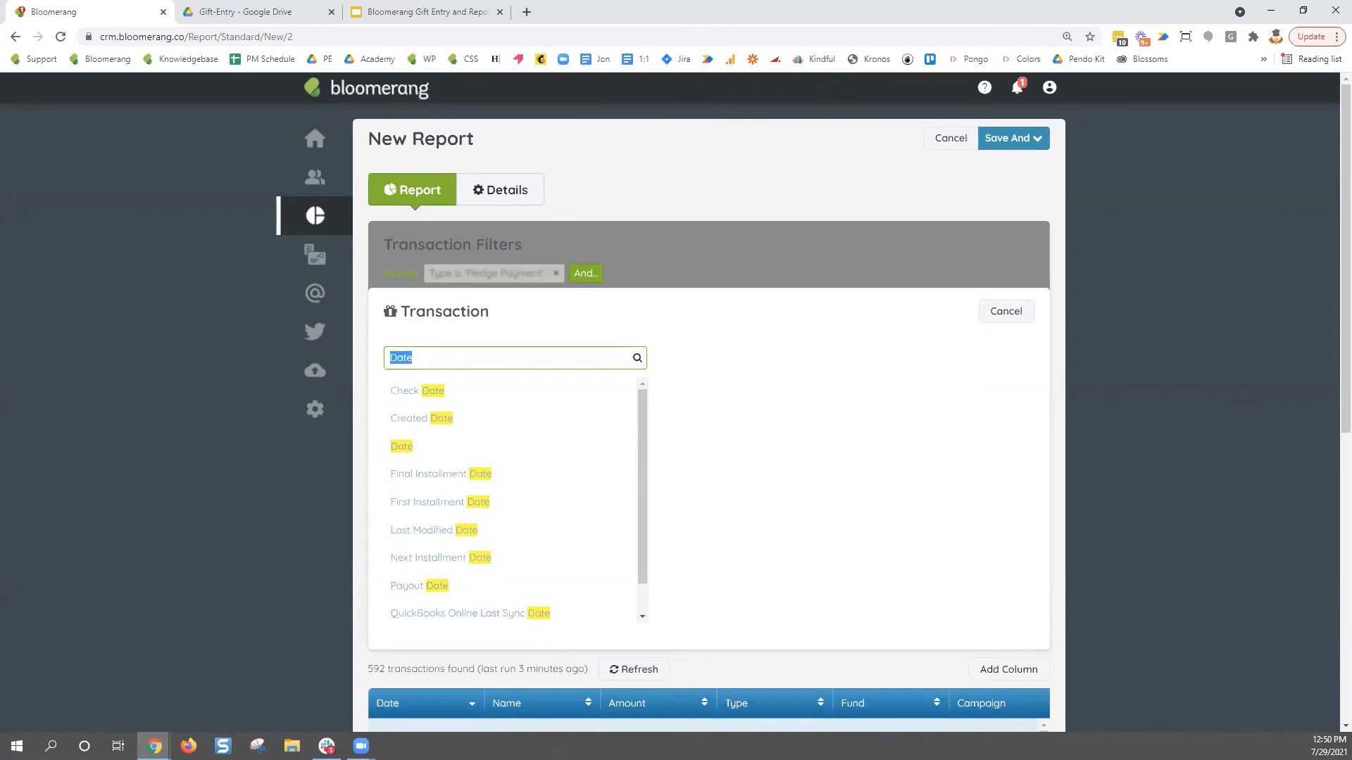
{"action": "left_click", "coordinate": [802, 438]}
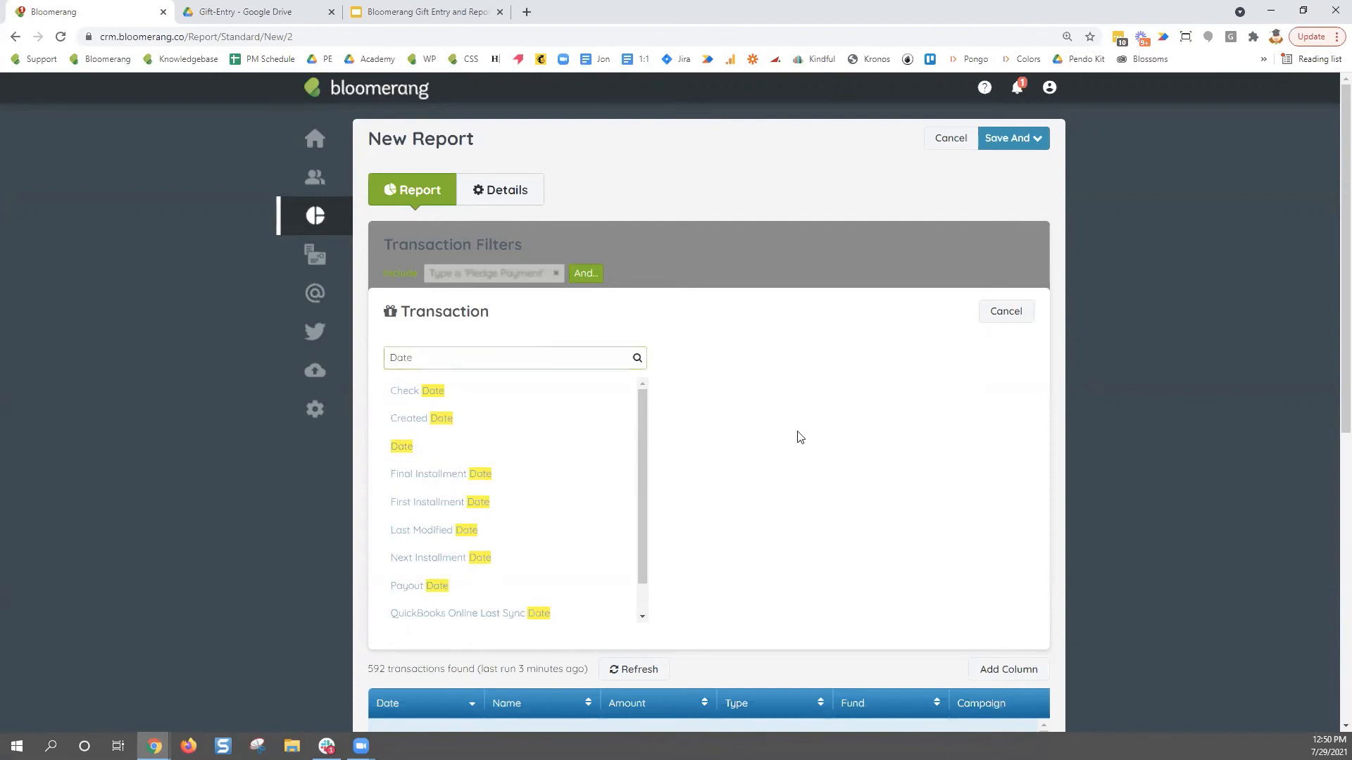
{"action": "left_click", "coordinate": [396, 446]}
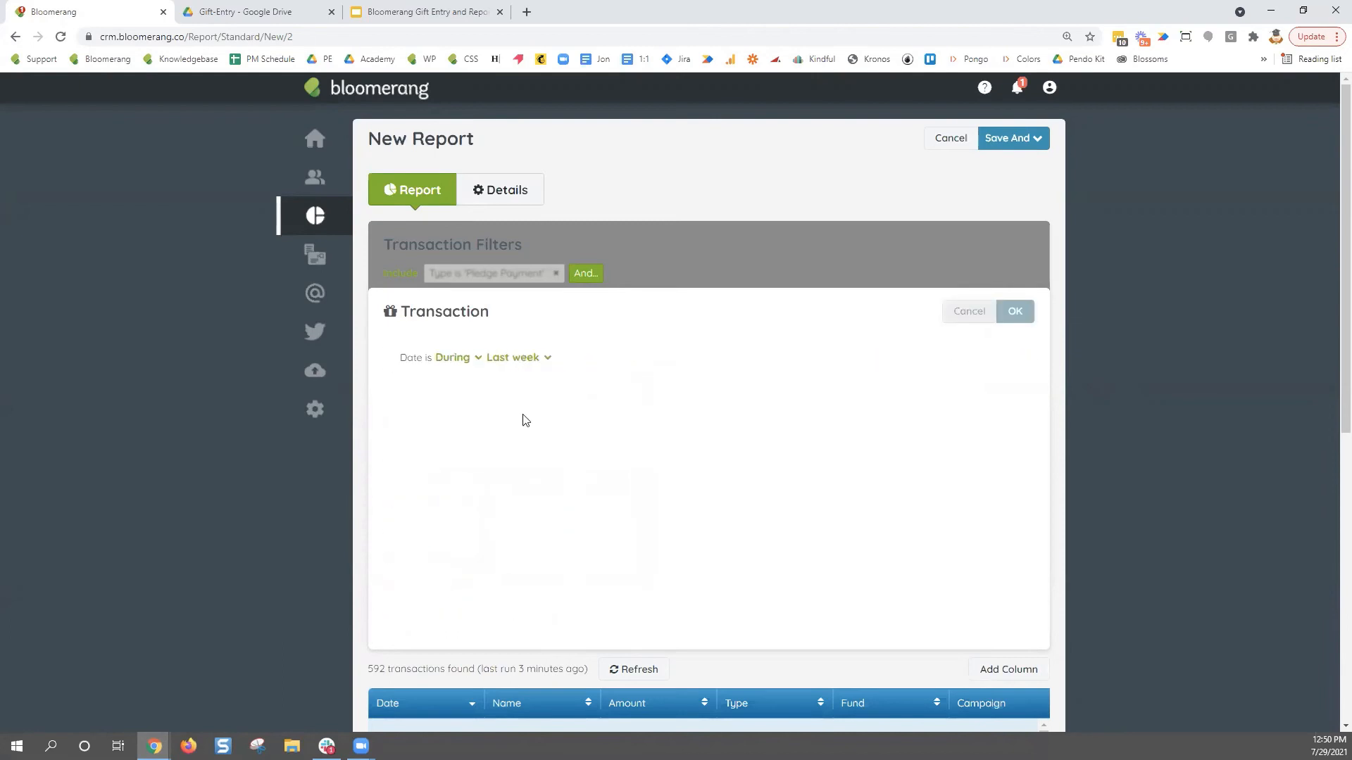
{"action": "left_click", "coordinate": [524, 360]}
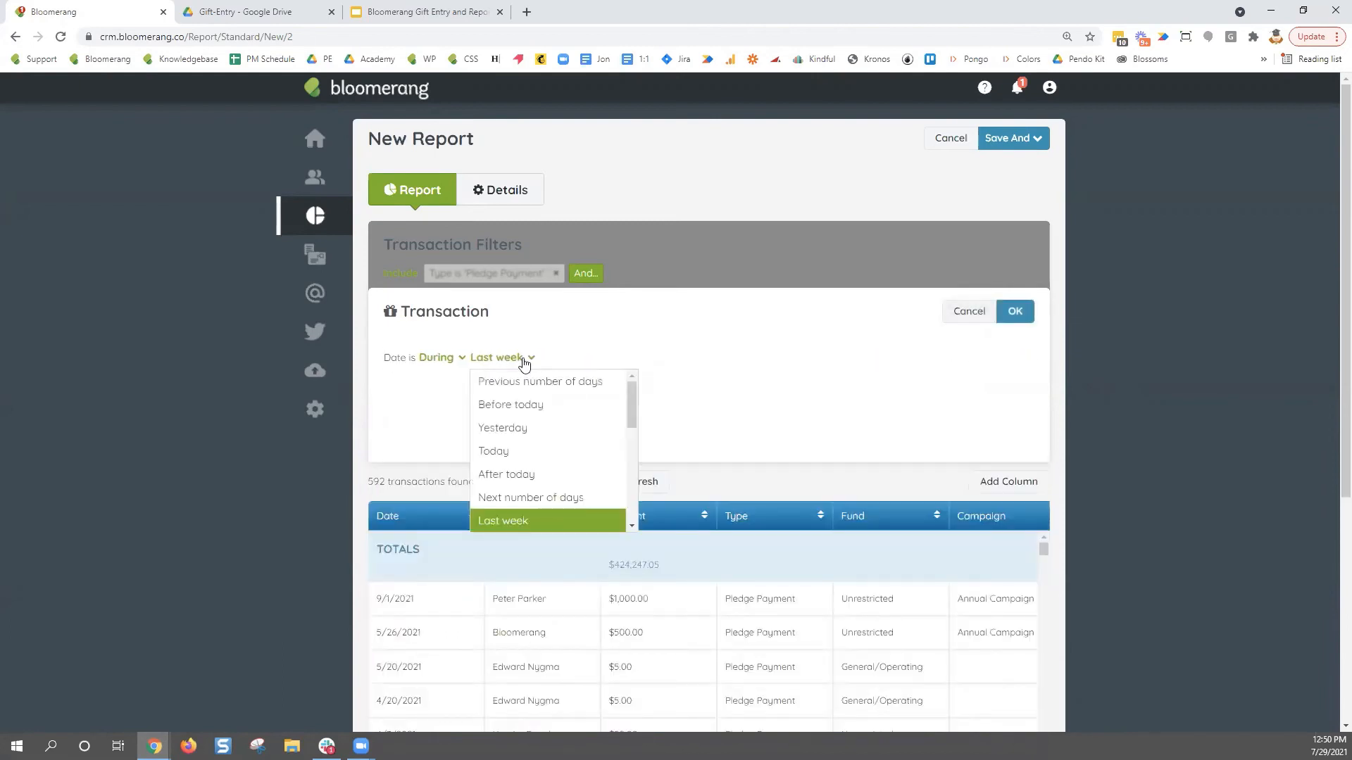
{"action": "left_click", "coordinate": [522, 452]}
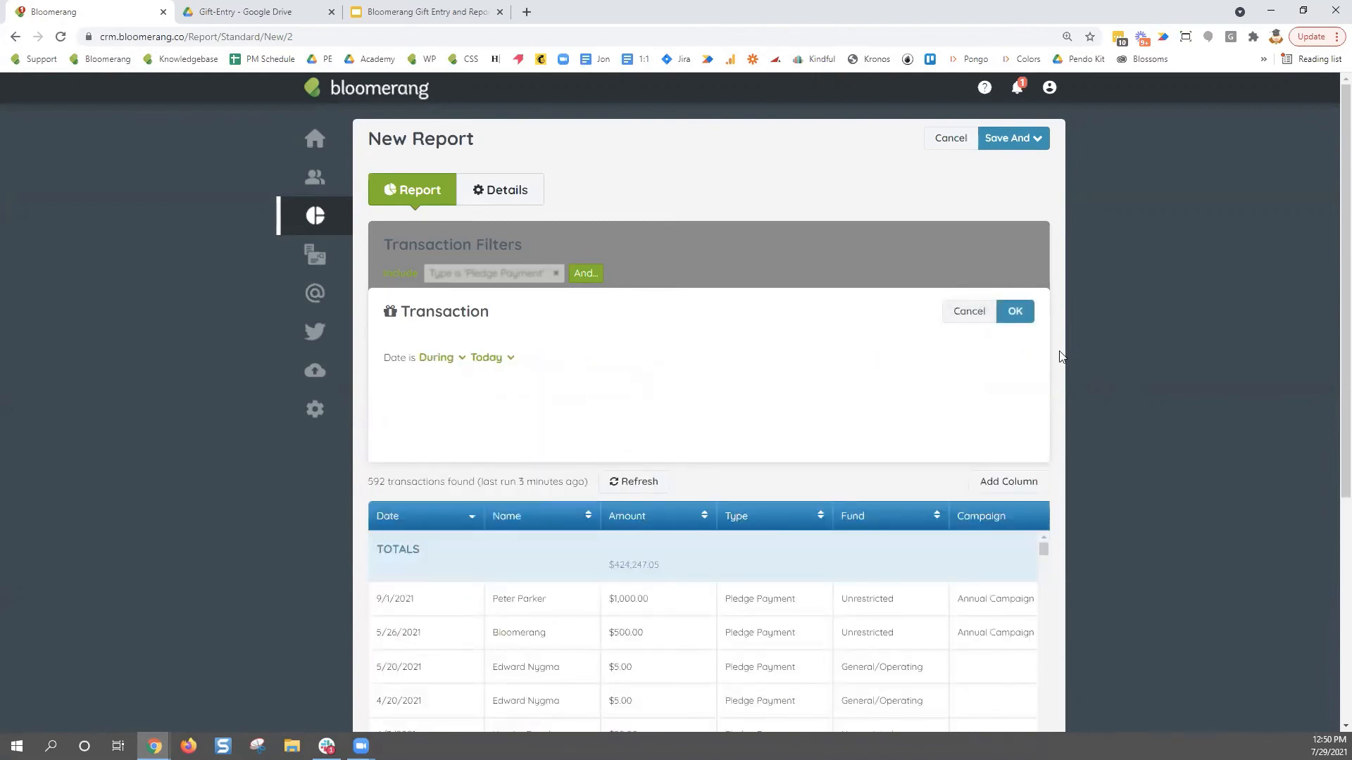
{"action": "left_click", "coordinate": [1017, 313]}
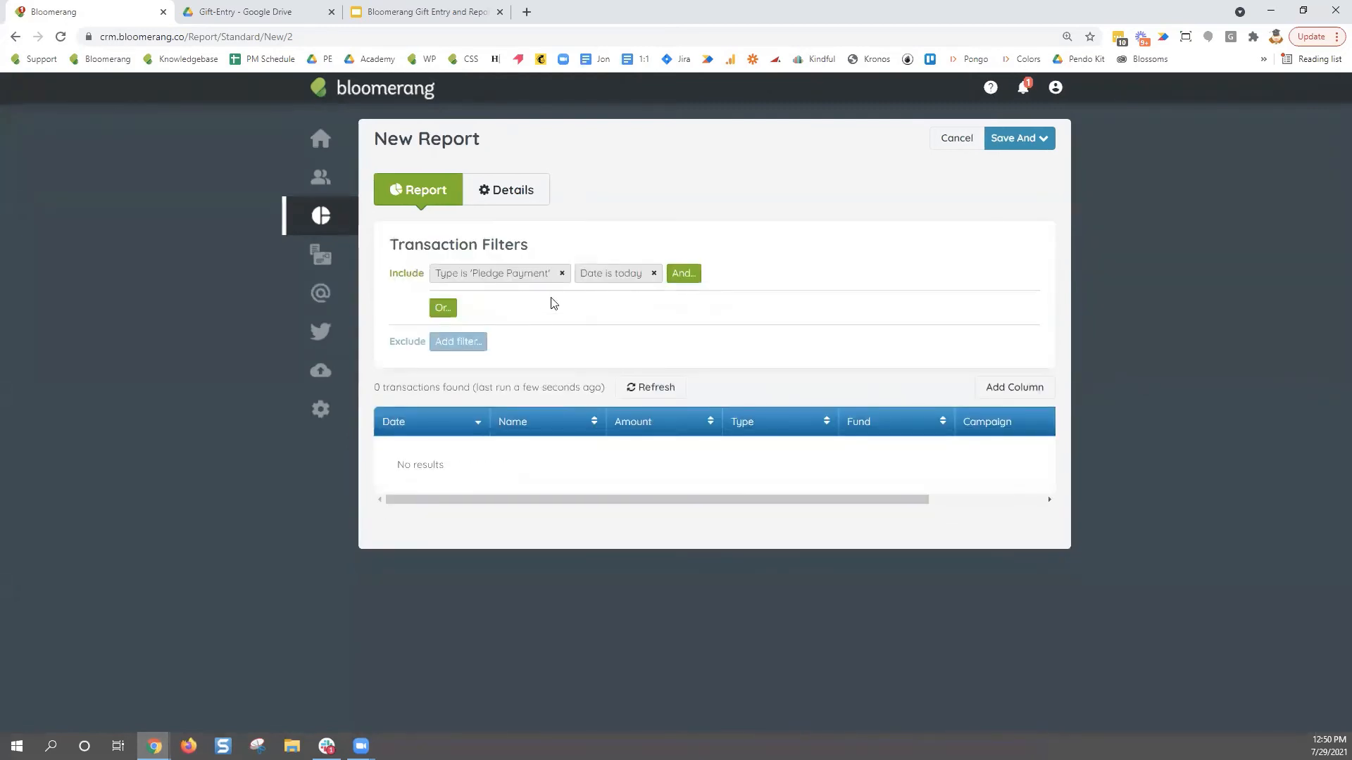
{"action": "left_click", "coordinate": [511, 274]}
- Switch the report's type filter from Pledge Payment to Donation, then open the save options
{"action": "left_click", "coordinate": [514, 358]}
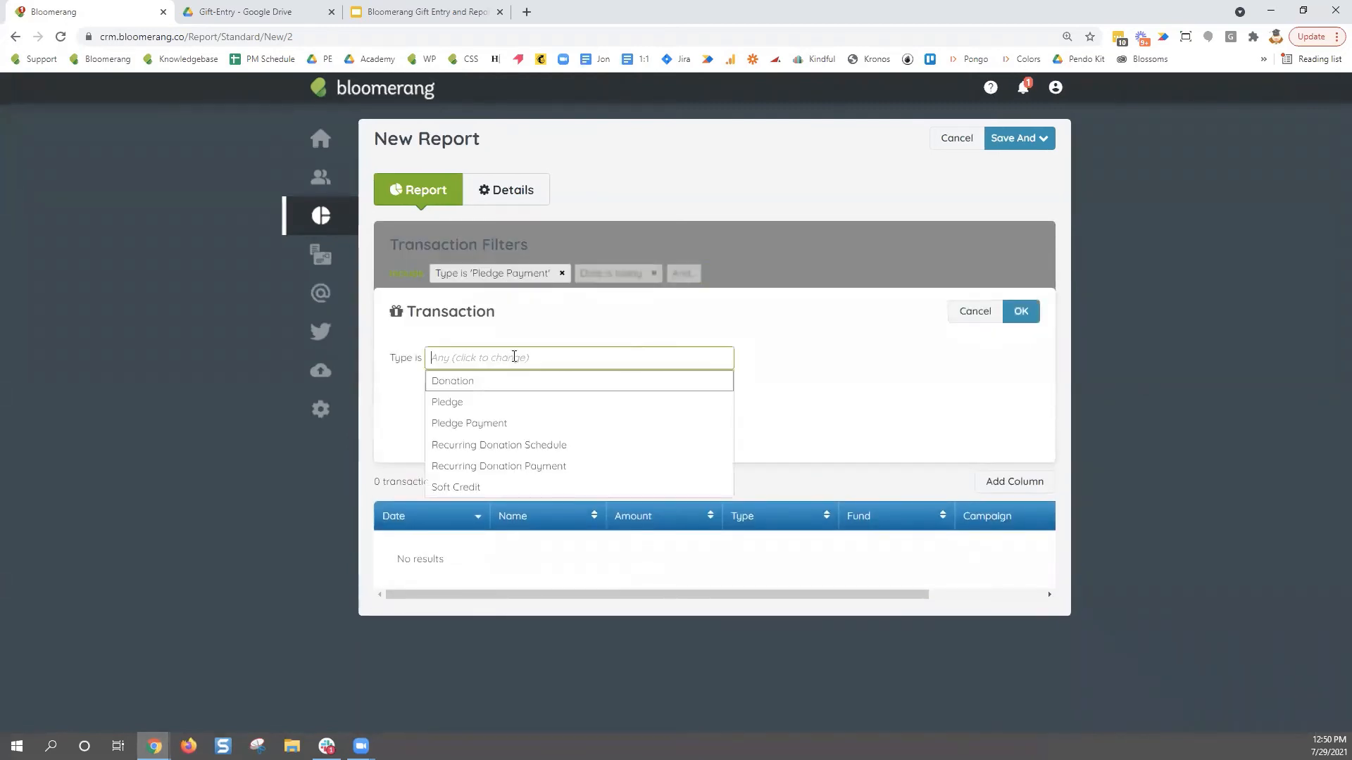
{"action": "left_click", "coordinate": [457, 381]}
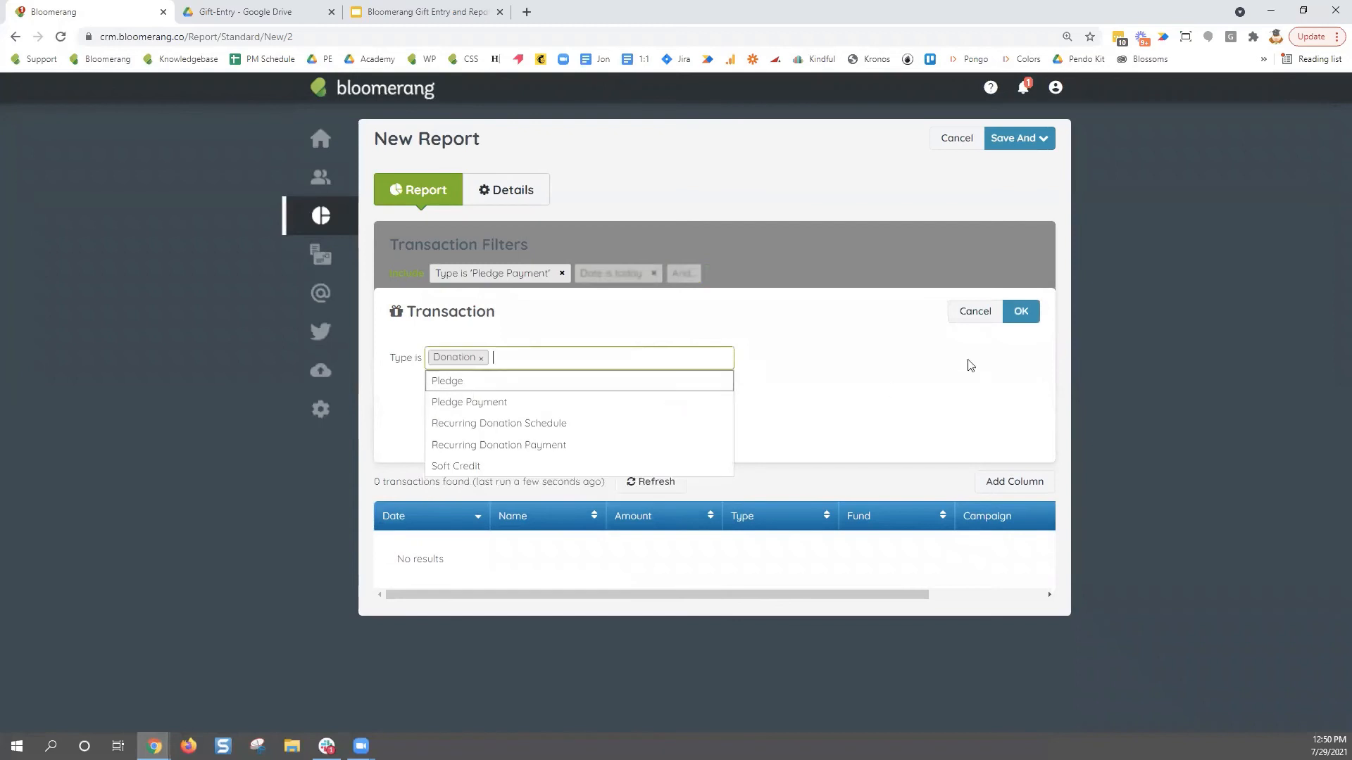
{"action": "left_click", "coordinate": [1020, 312]}
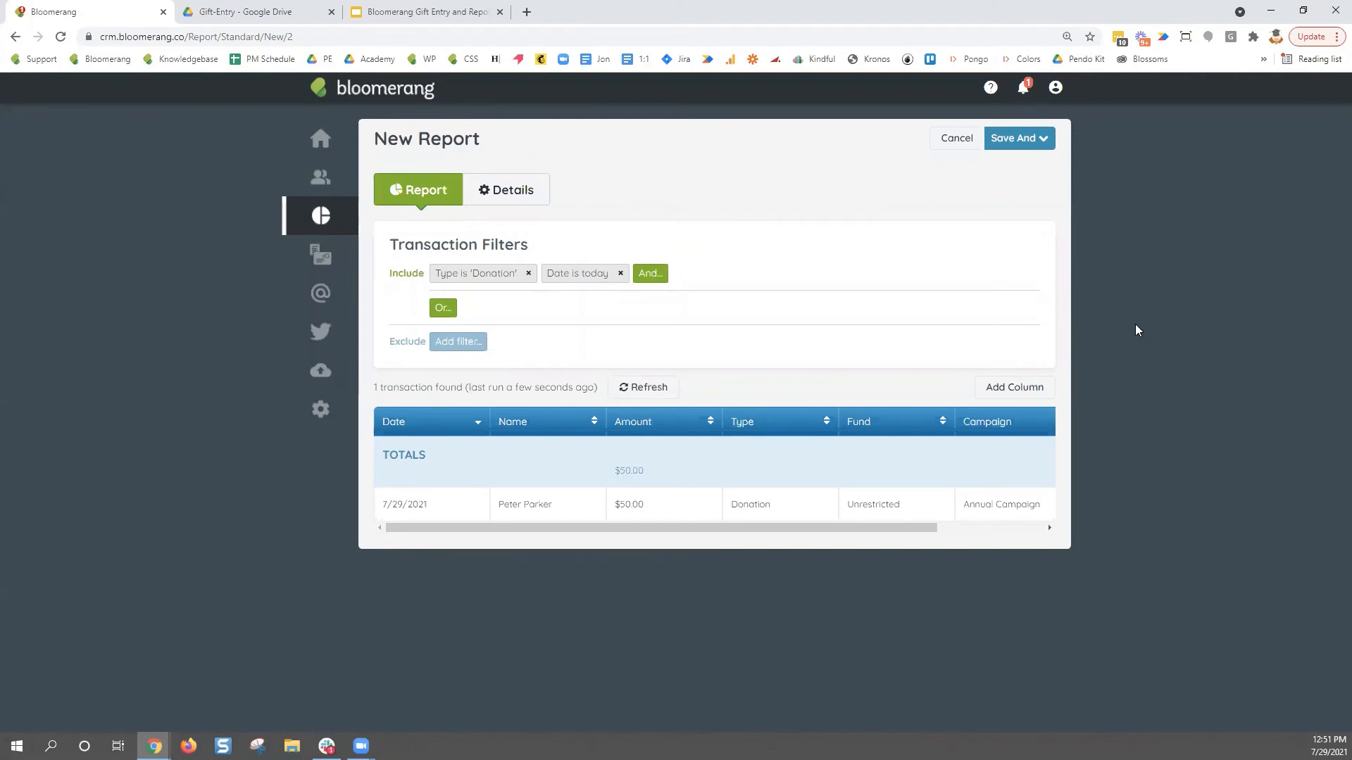
{"action": "left_click", "coordinate": [1045, 141]}
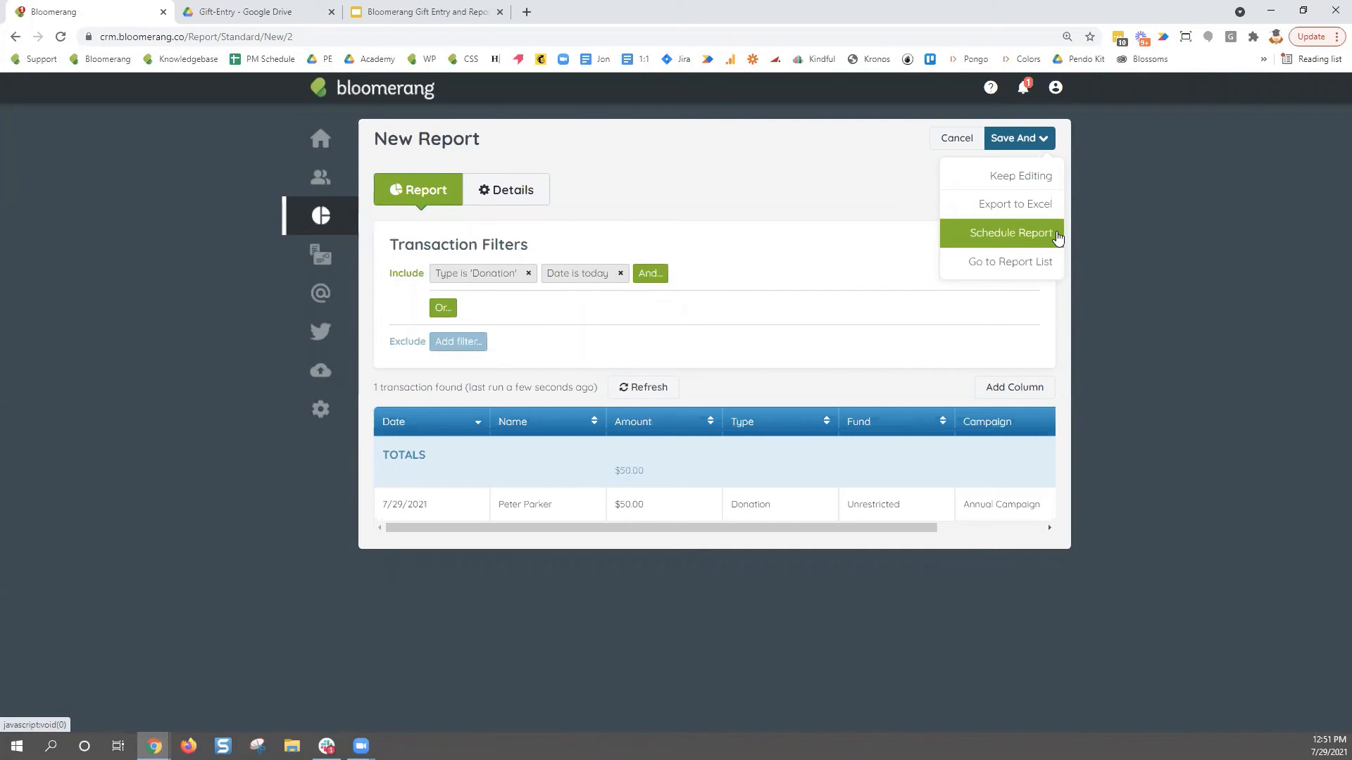
- Review the existing Date is today filter without changing it
{"action": "left_click", "coordinate": [740, 273]}
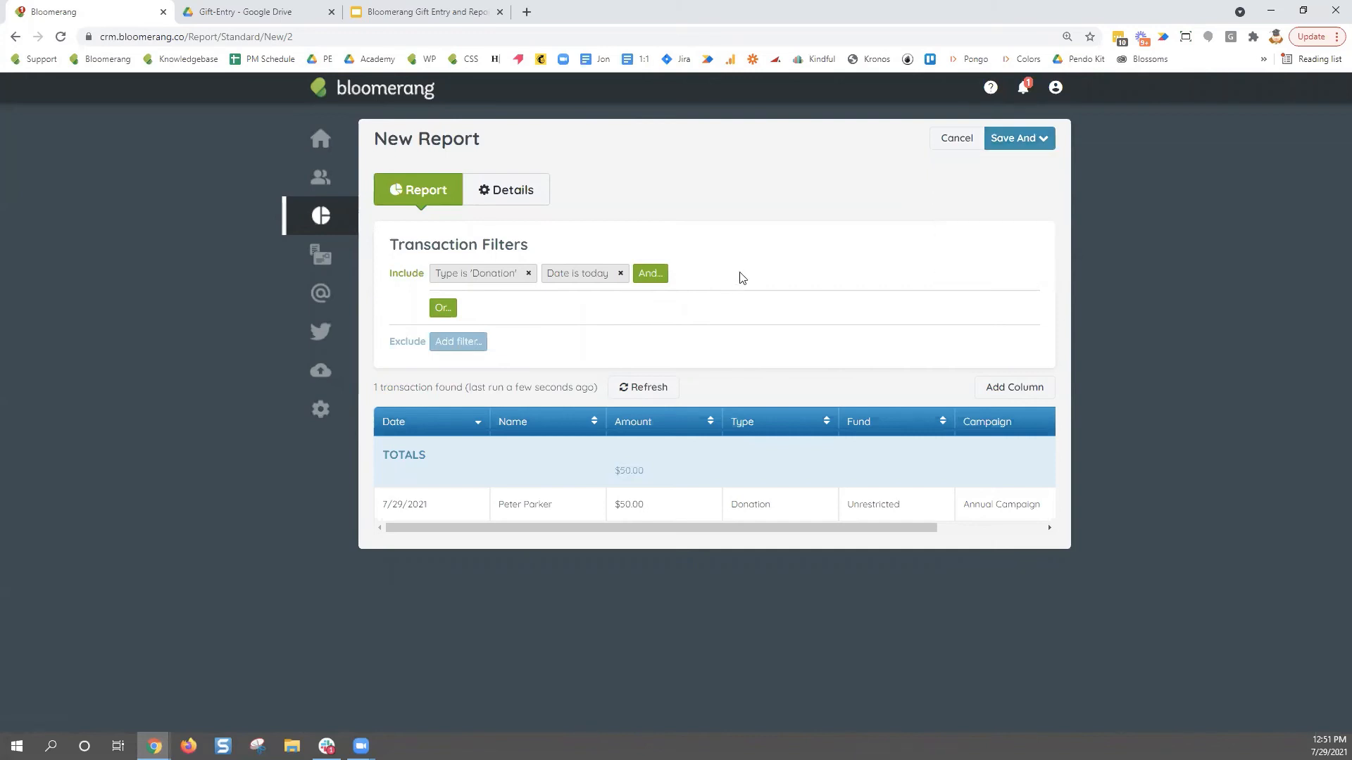
{"action": "left_click", "coordinate": [572, 275]}
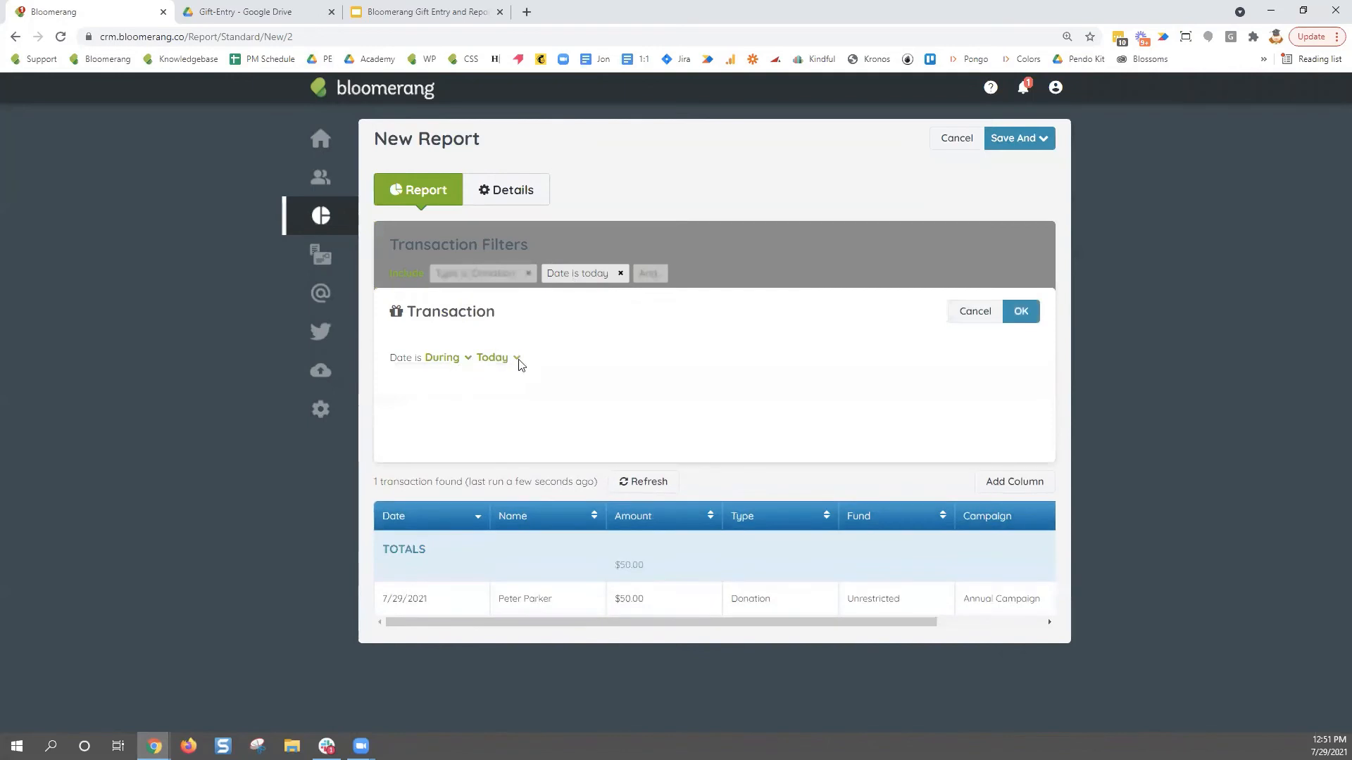
{"action": "left_click", "coordinate": [1019, 312]}
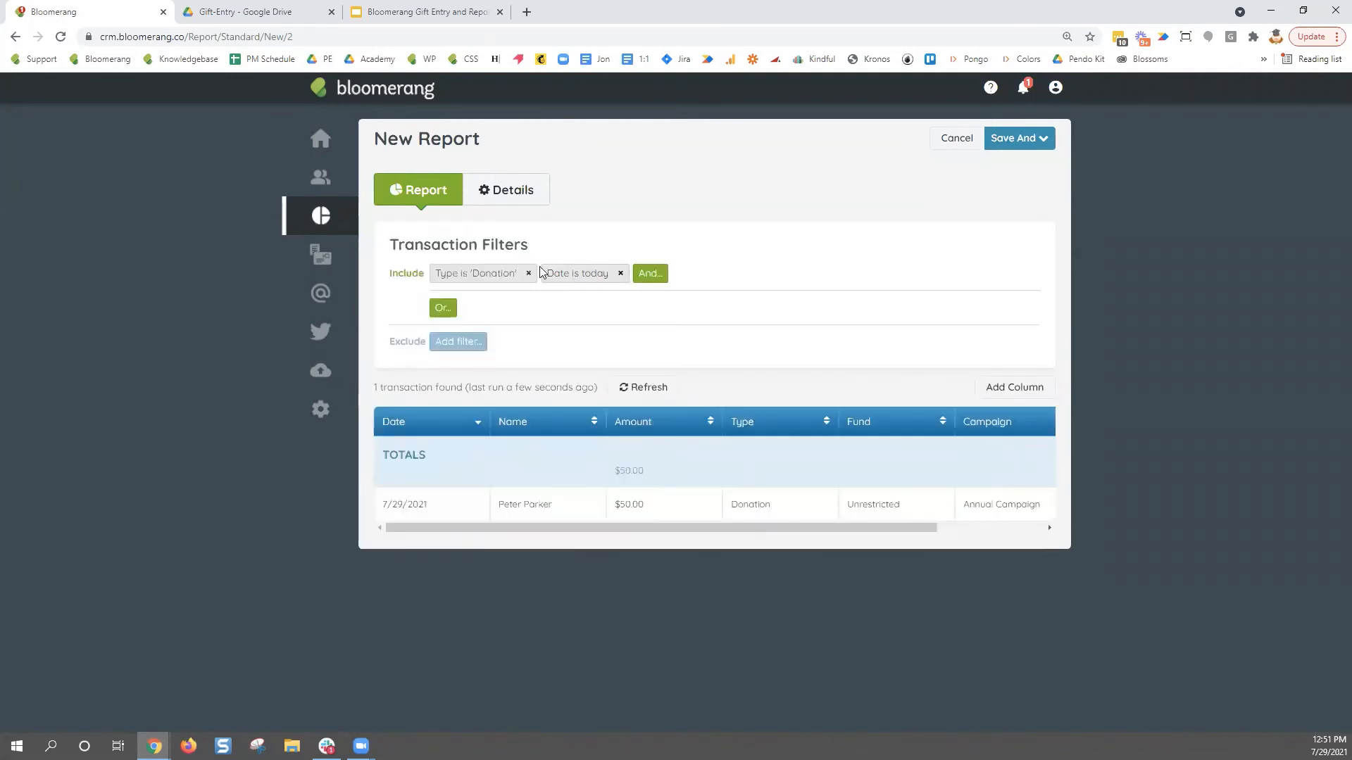
{"action": "left_click", "coordinate": [592, 278]}
{"action": "left_click", "coordinate": [976, 313]}
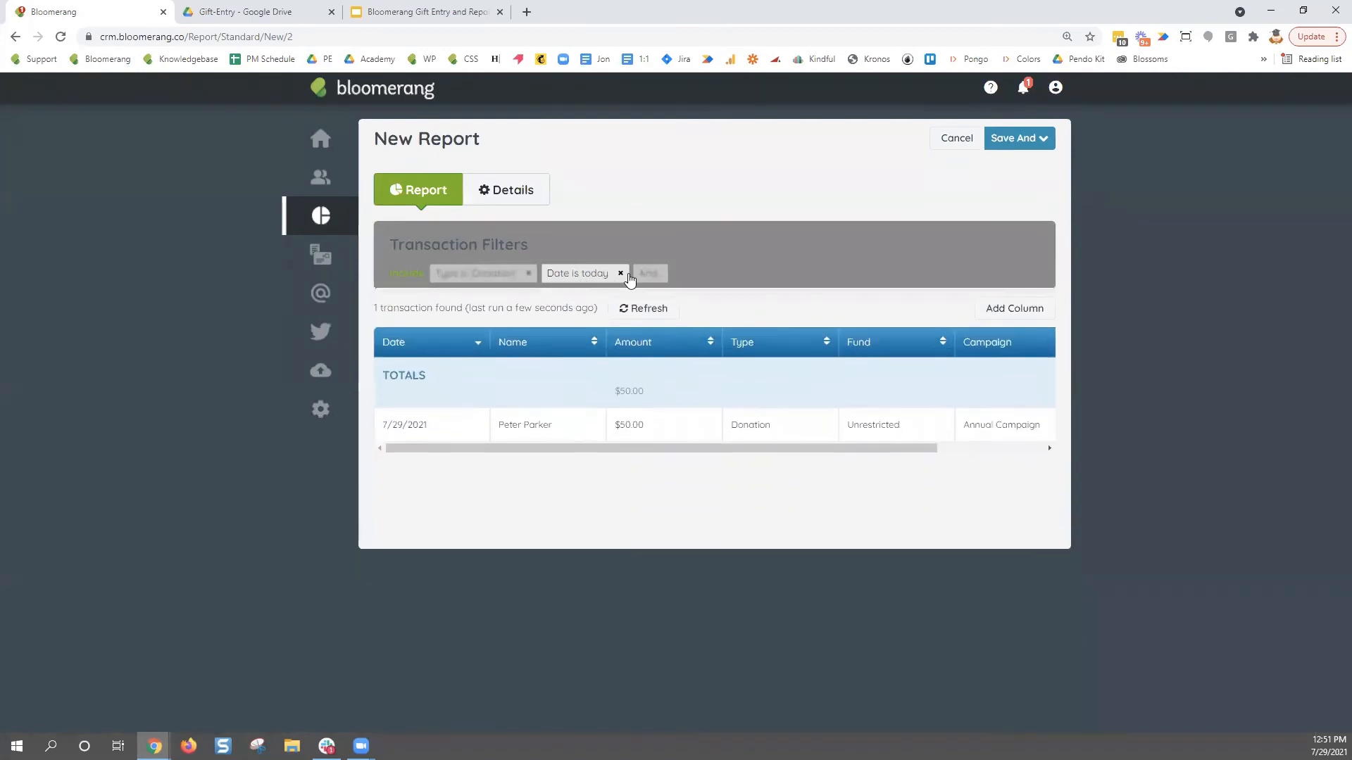
- Replace the Date is today filter with a Created Date is Today filter
{"action": "left_click", "coordinate": [621, 273]}
{"action": "left_click", "coordinate": [575, 274]}
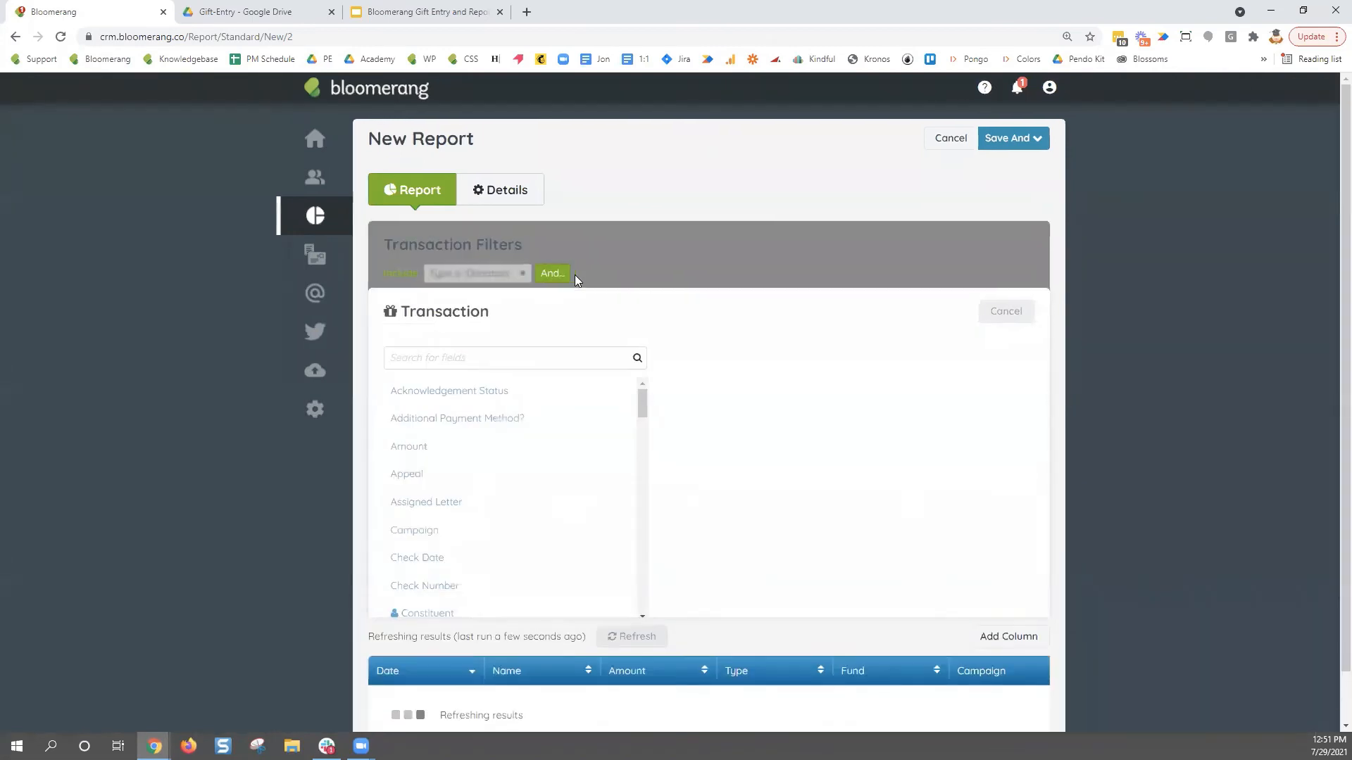
{"action": "type", "text": "reated"}
{"action": "left_click", "coordinate": [429, 420]}
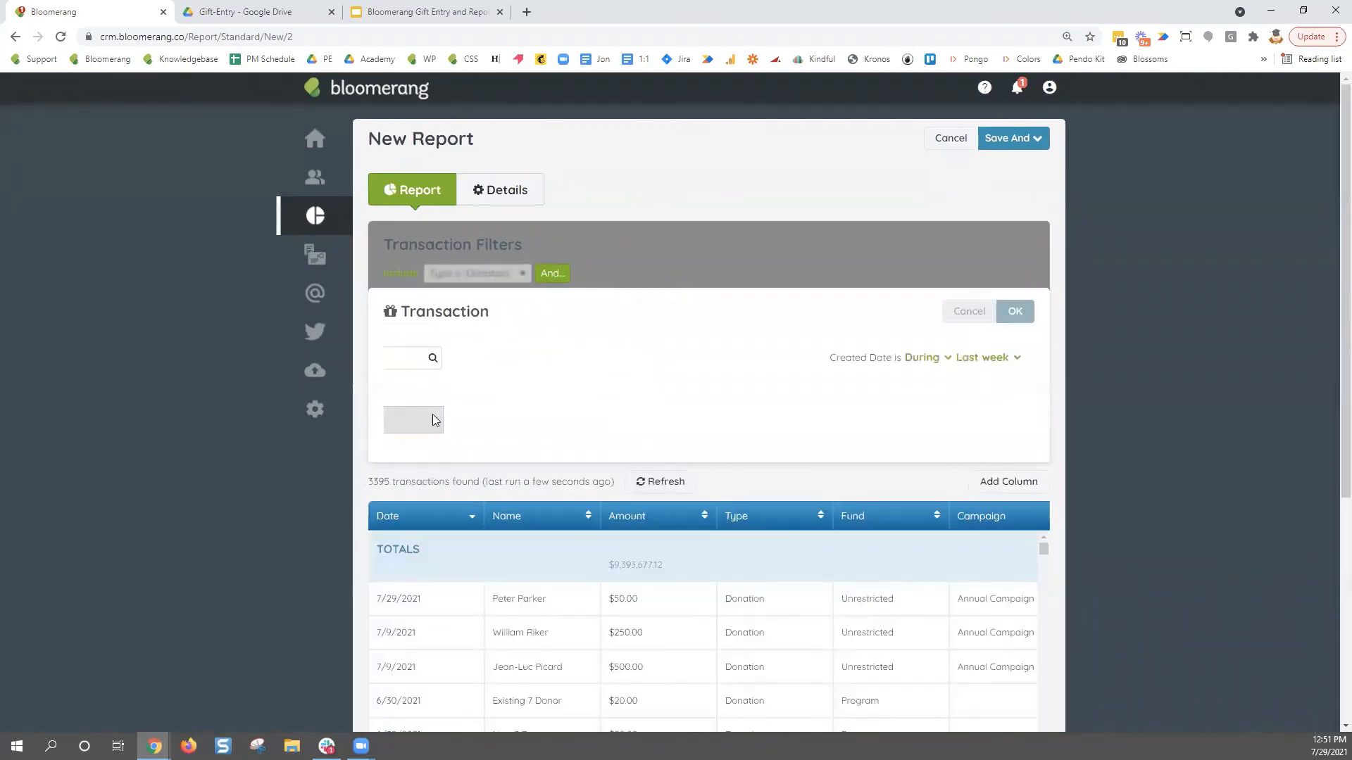
{"action": "left_click", "coordinate": [537, 358]}
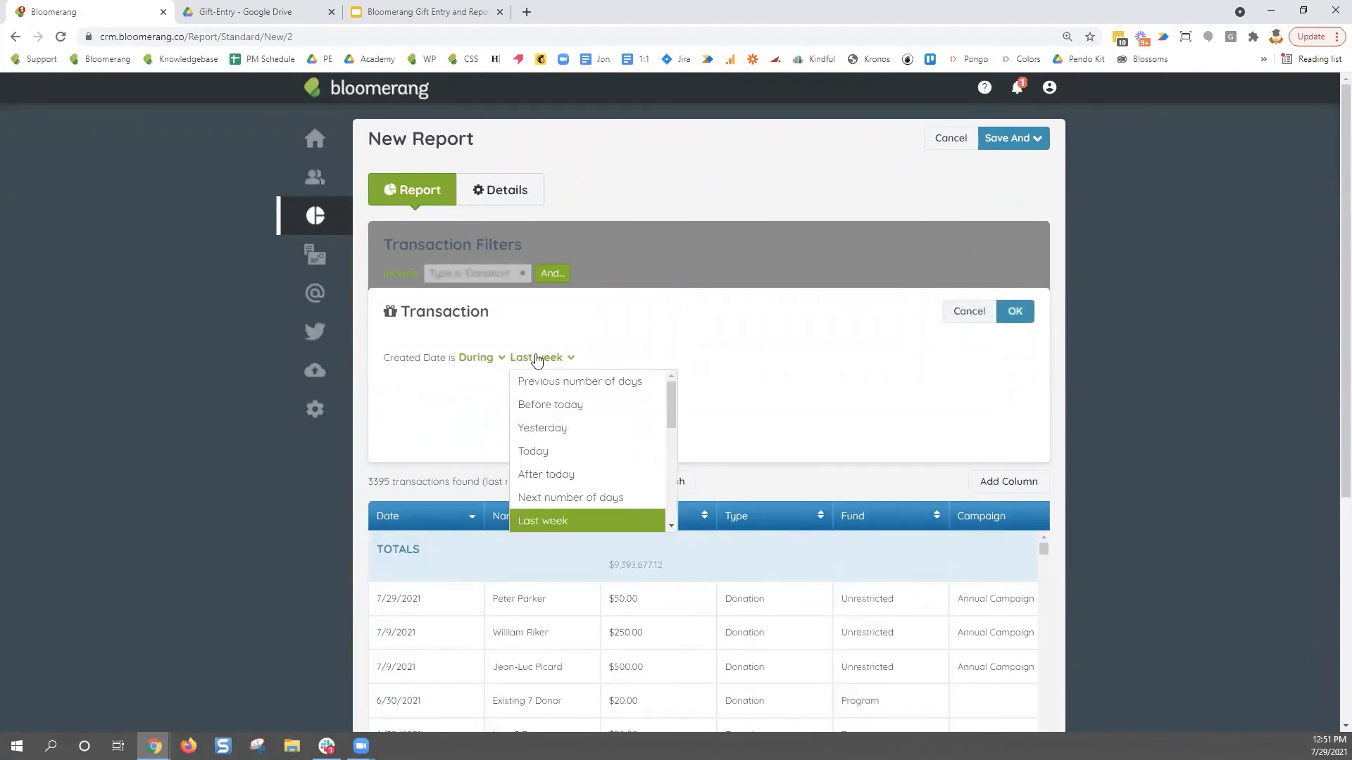
{"action": "left_click", "coordinate": [552, 450]}
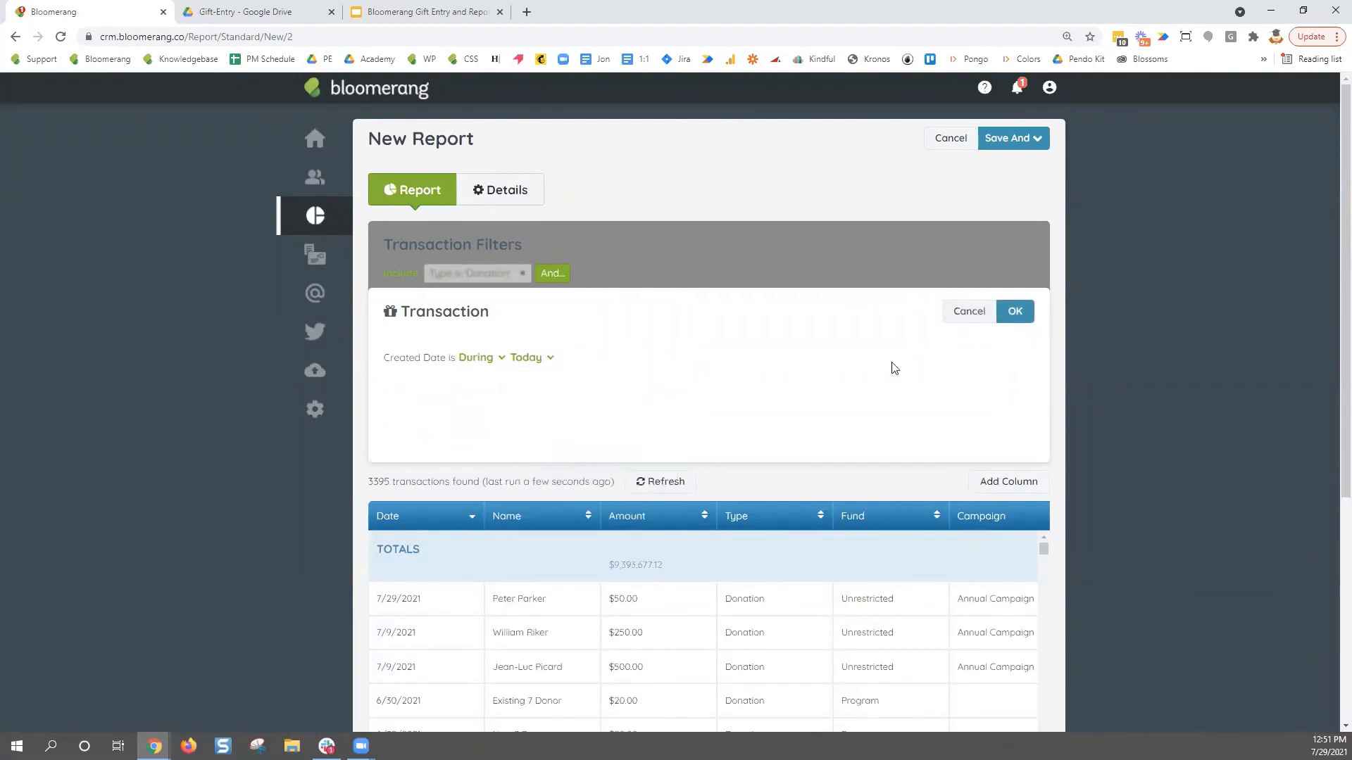
{"action": "left_click", "coordinate": [1015, 313]}
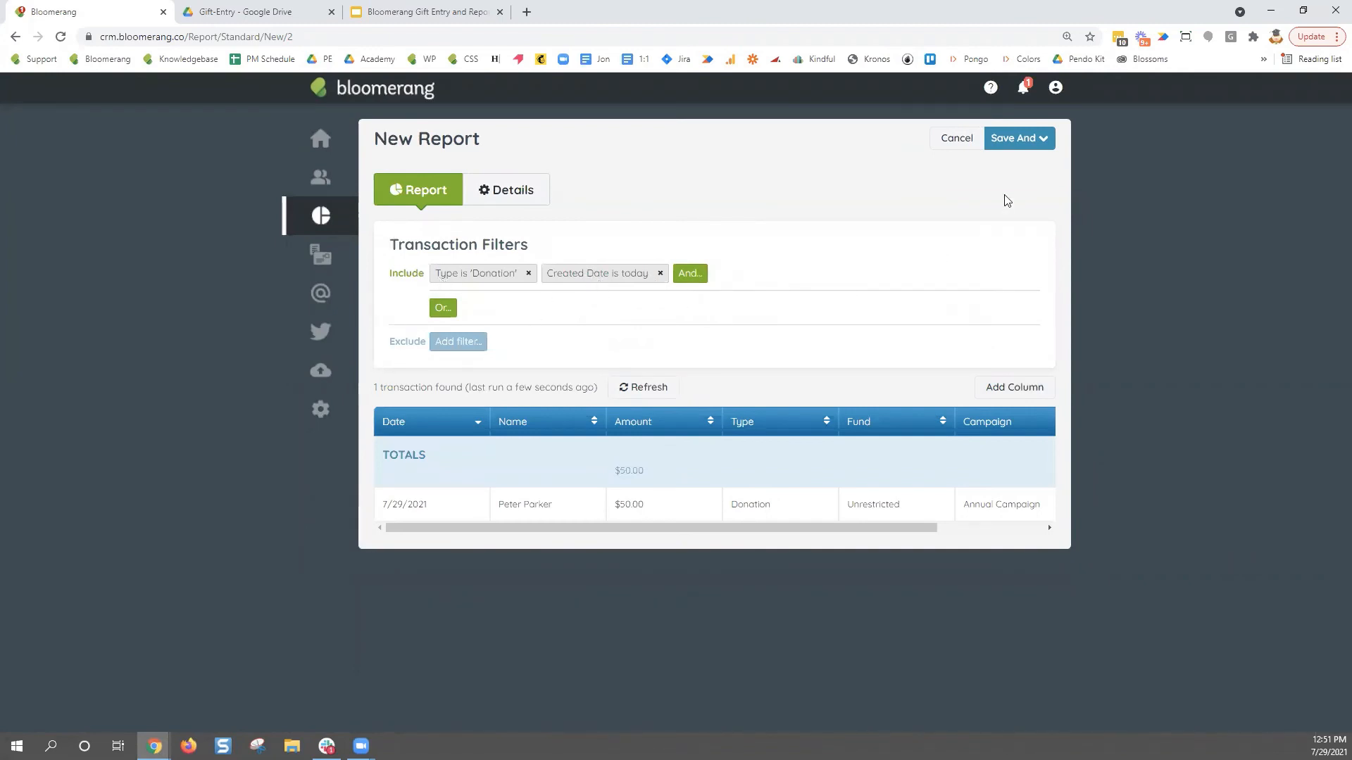
- Look over the save options and the Created Date filter, leaving both unchanged
{"action": "left_click", "coordinate": [1046, 148]}
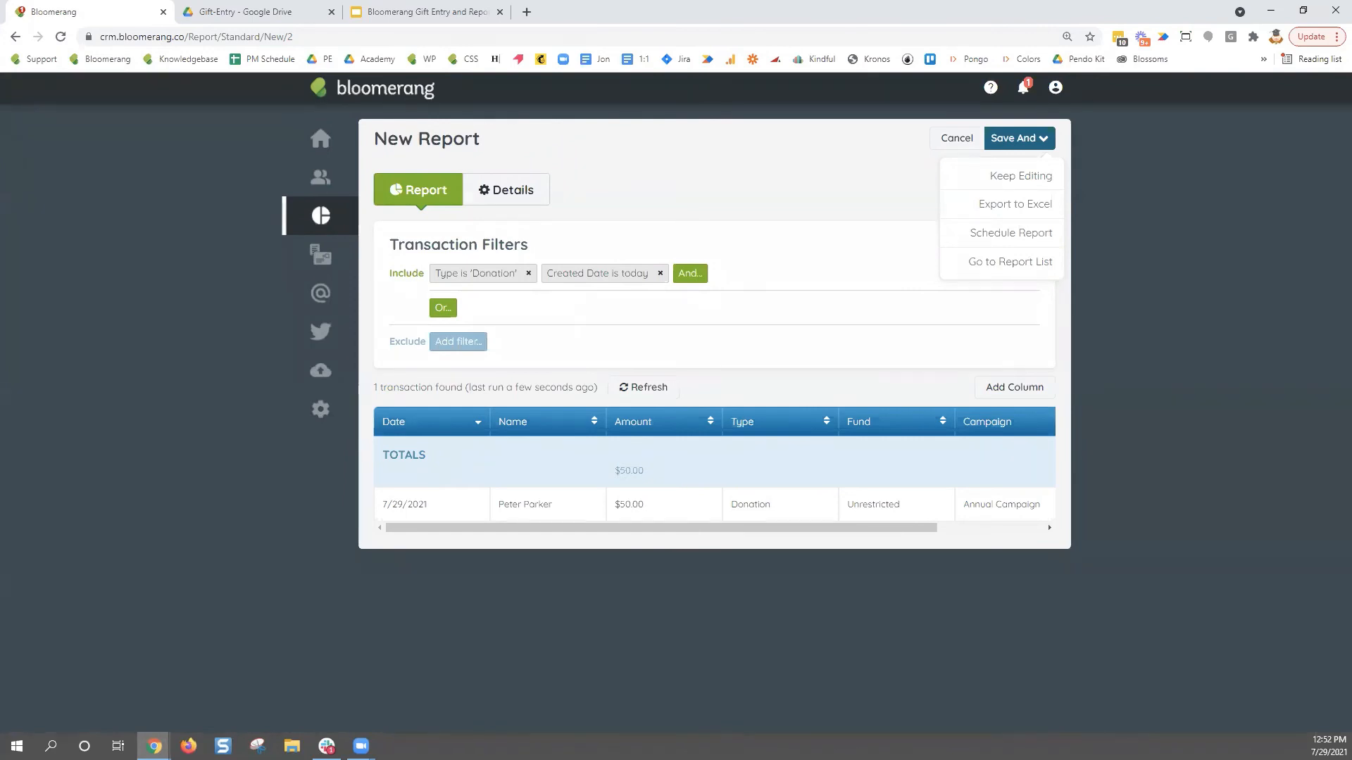
{"action": "left_click", "coordinate": [550, 278]}
{"action": "left_click", "coordinate": [975, 316]}
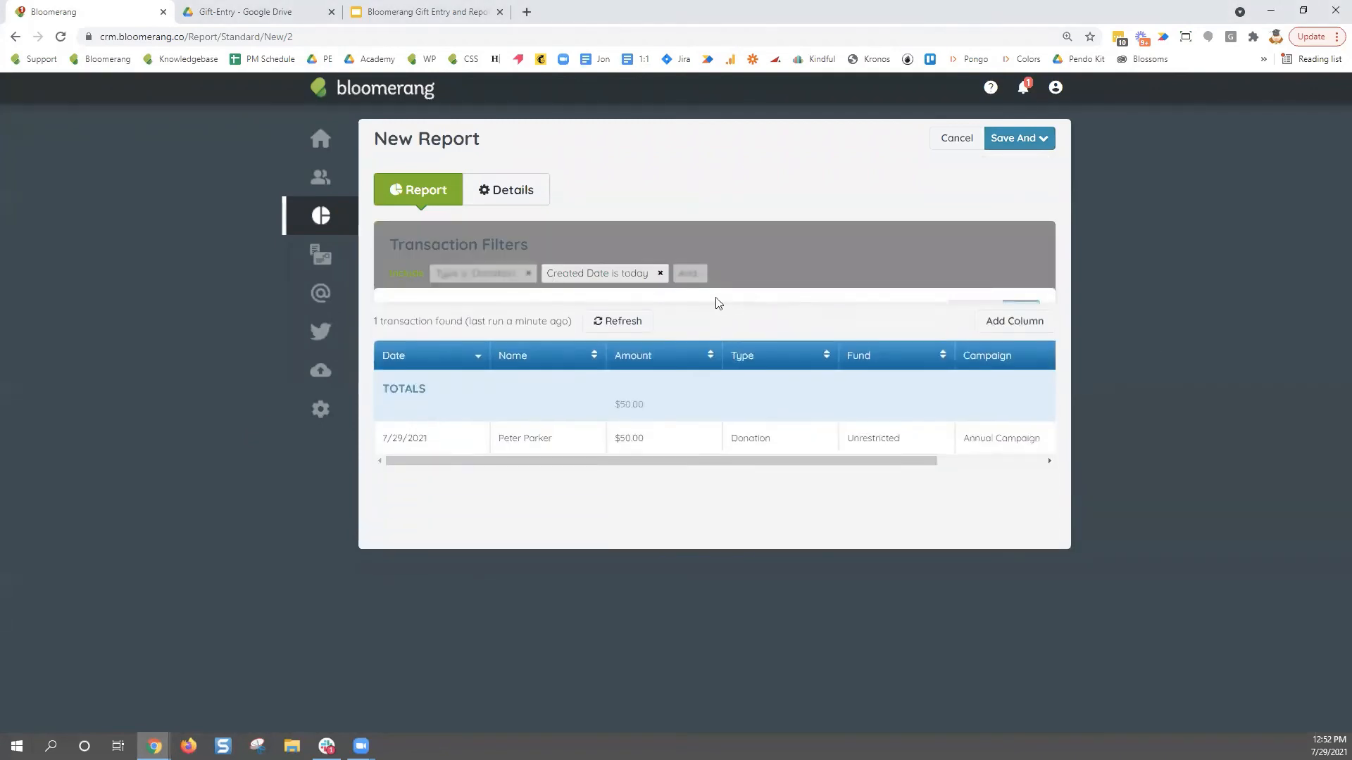
- Search filter fields for 'date', then cancel the unsaved New Report
{"action": "left_click", "coordinate": [693, 274]}
{"action": "type", "text": "d"}
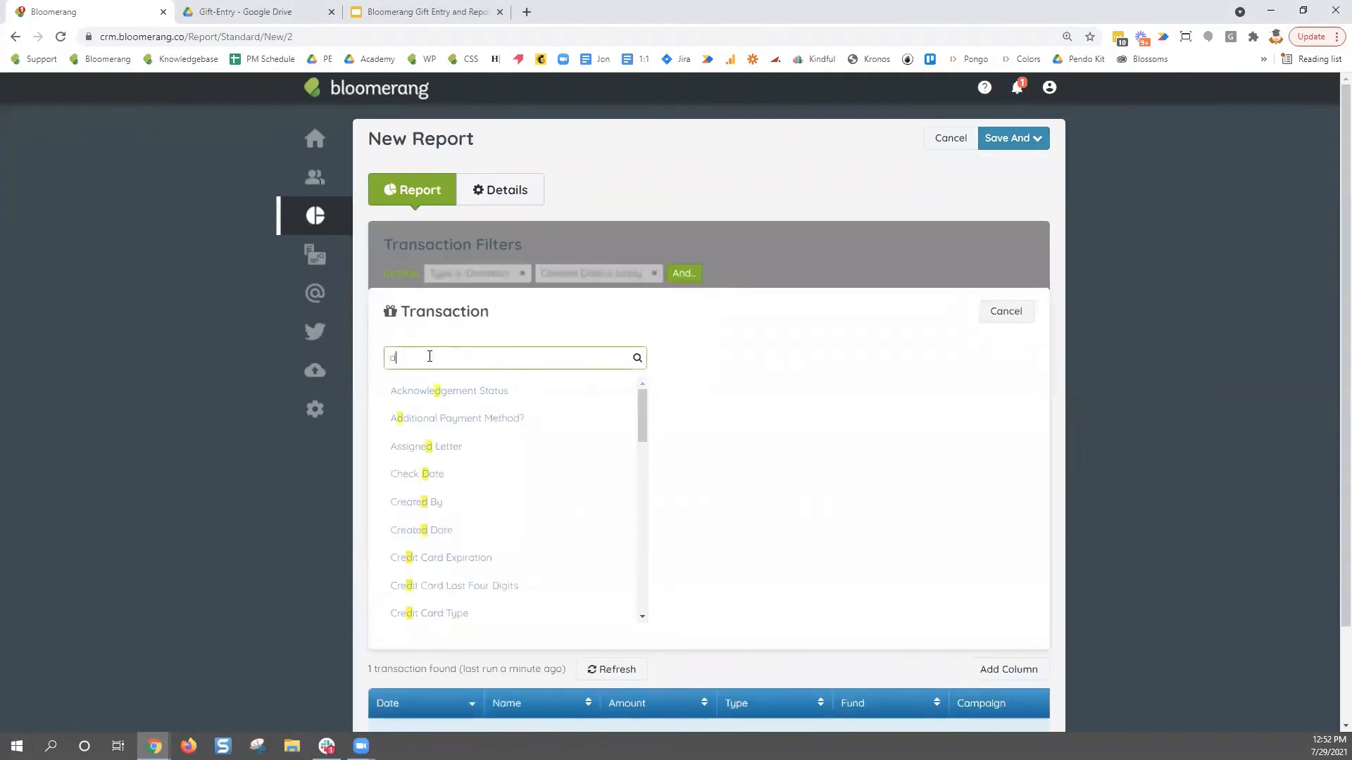
{"action": "type", "text": "ate"}
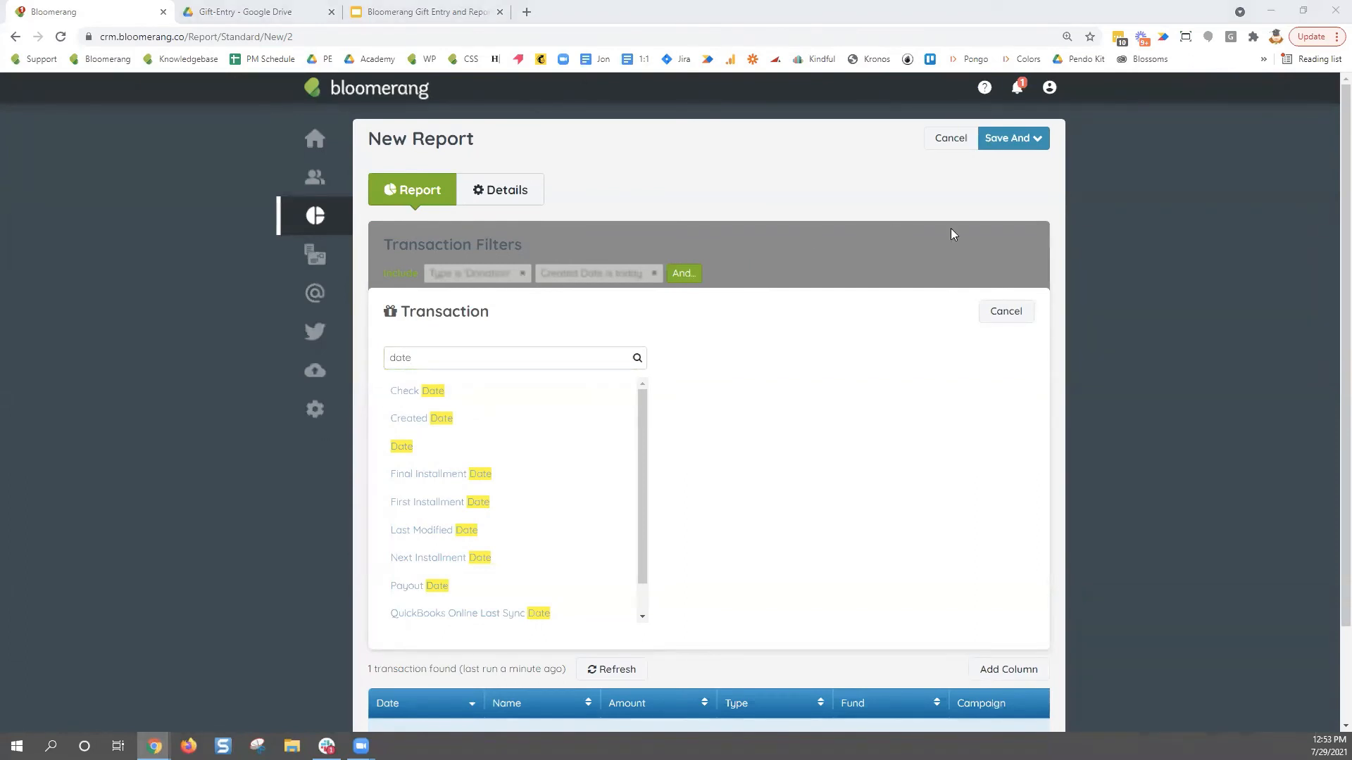
{"action": "left_click", "coordinate": [941, 140]}
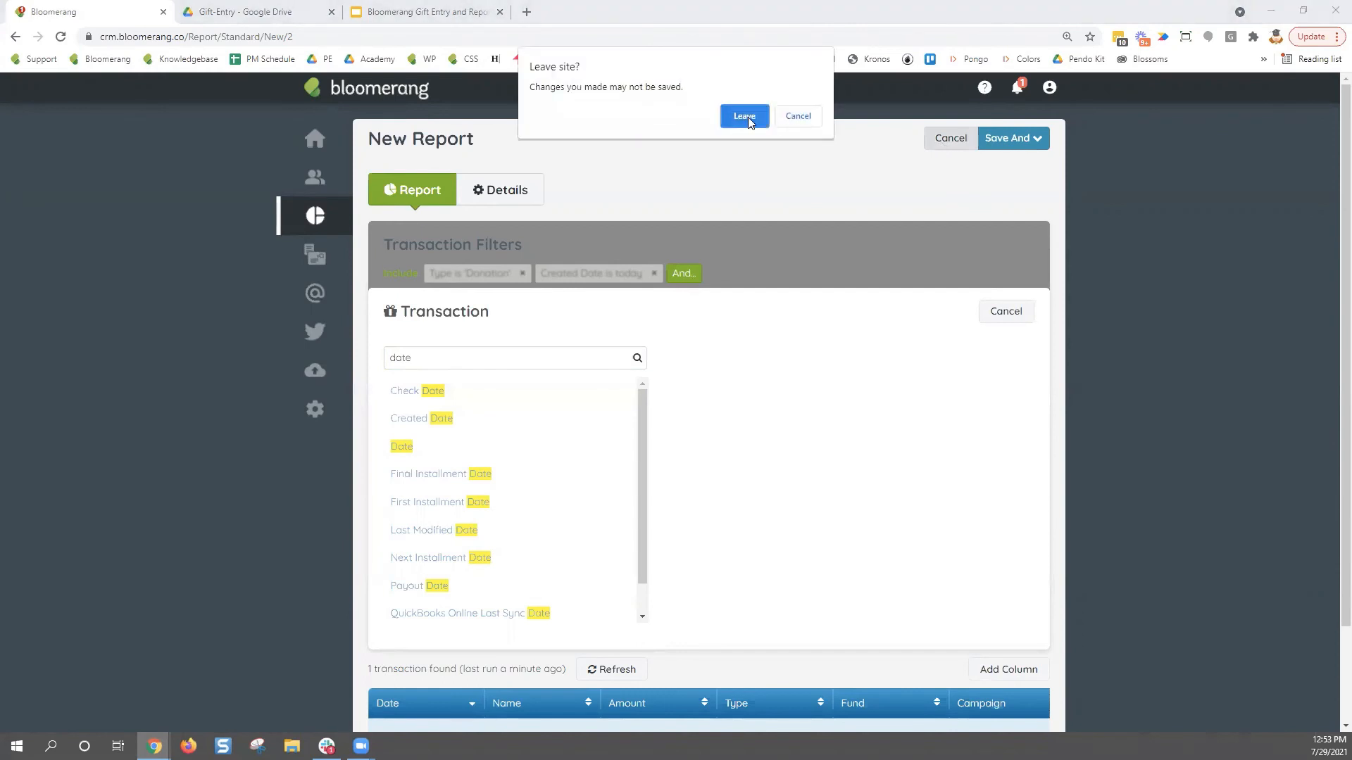
- Leave the unsaved report and open the constituent's record from Constituents
{"action": "left_click", "coordinate": [745, 117]}
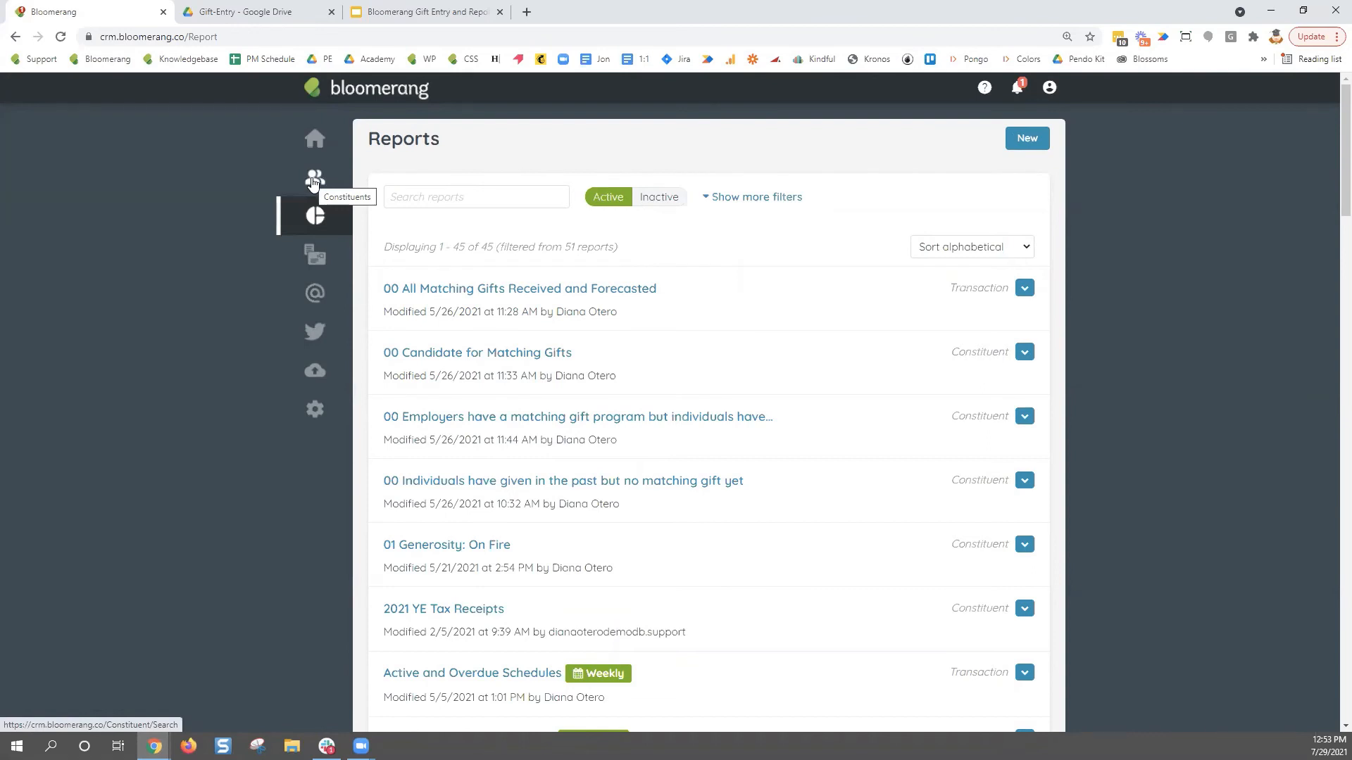
{"action": "left_click", "coordinate": [314, 182]}
{"action": "left_click", "coordinate": [393, 258]}
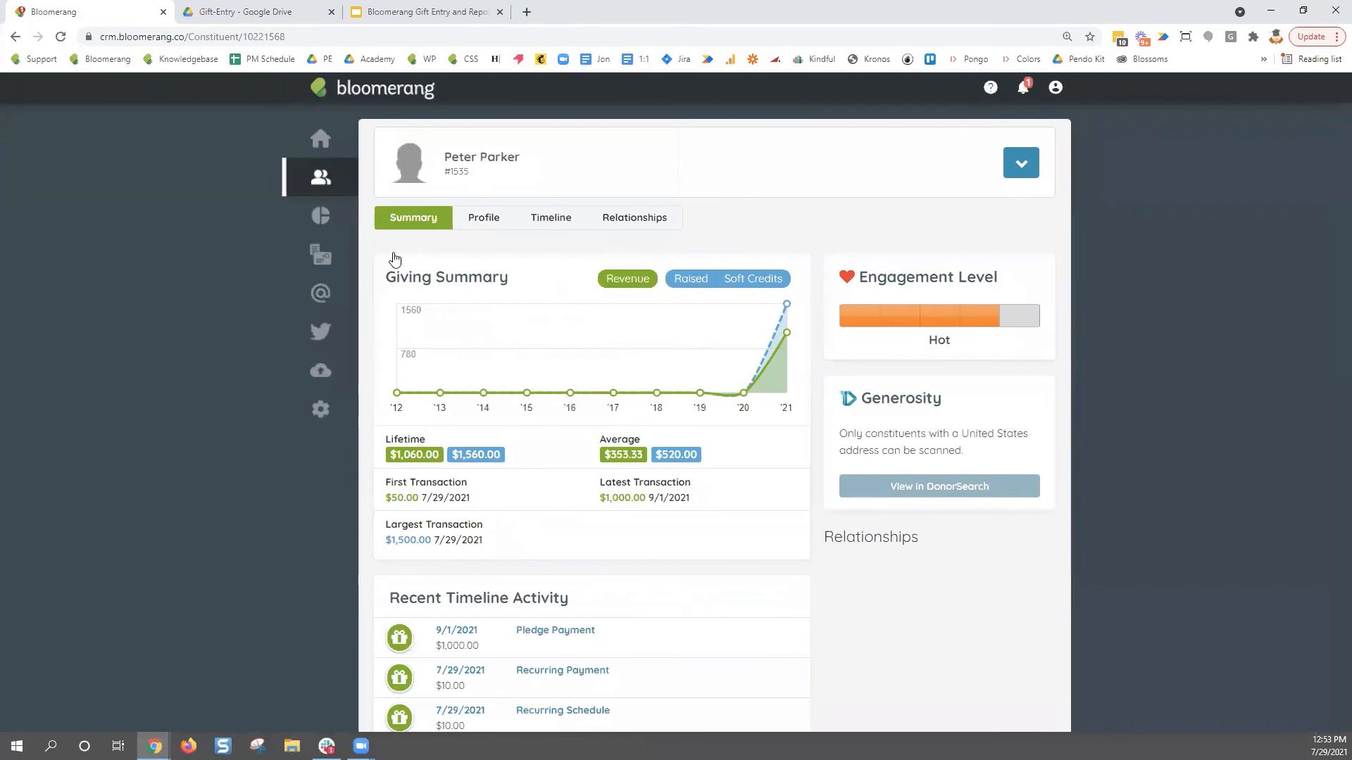
- Start a brand-new donation for the constituent from its actions dropdown
{"action": "left_click", "coordinate": [1021, 164]}
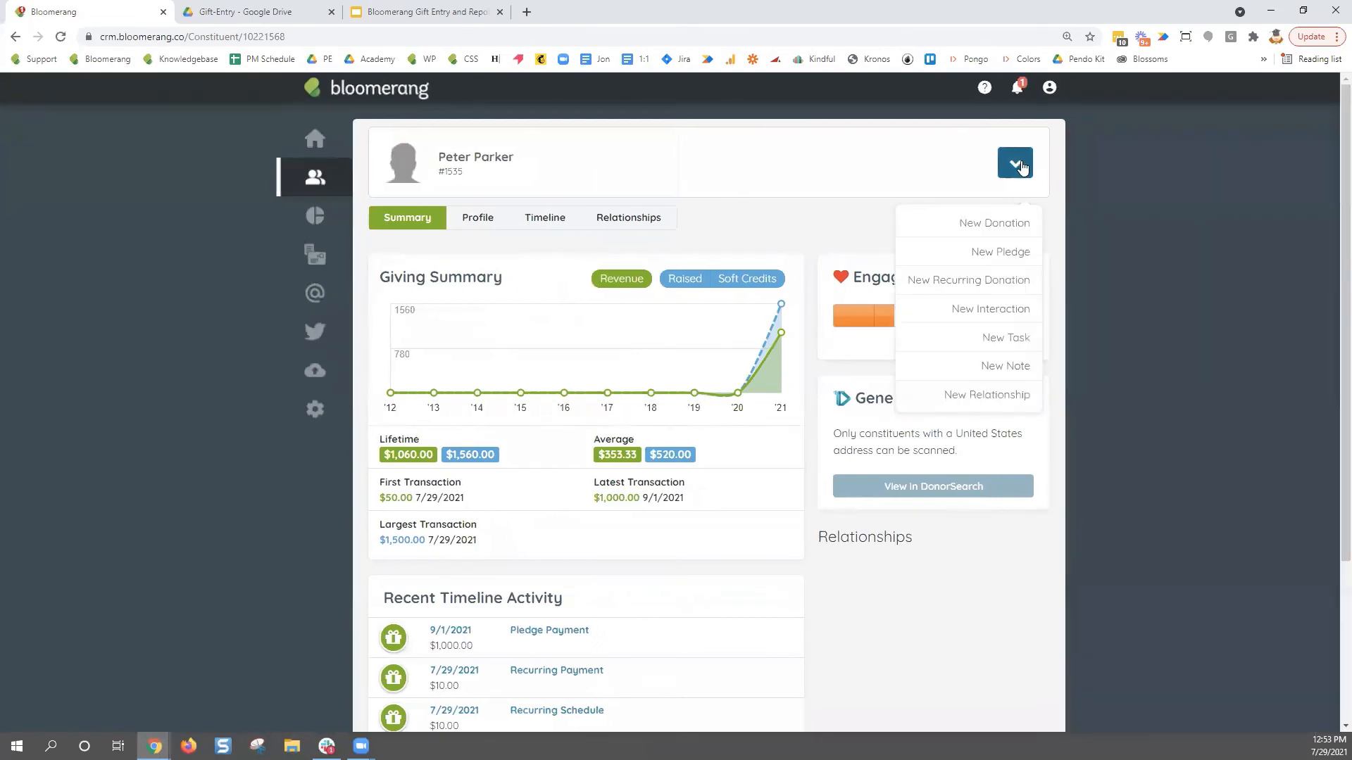
{"action": "left_click", "coordinate": [1034, 224]}
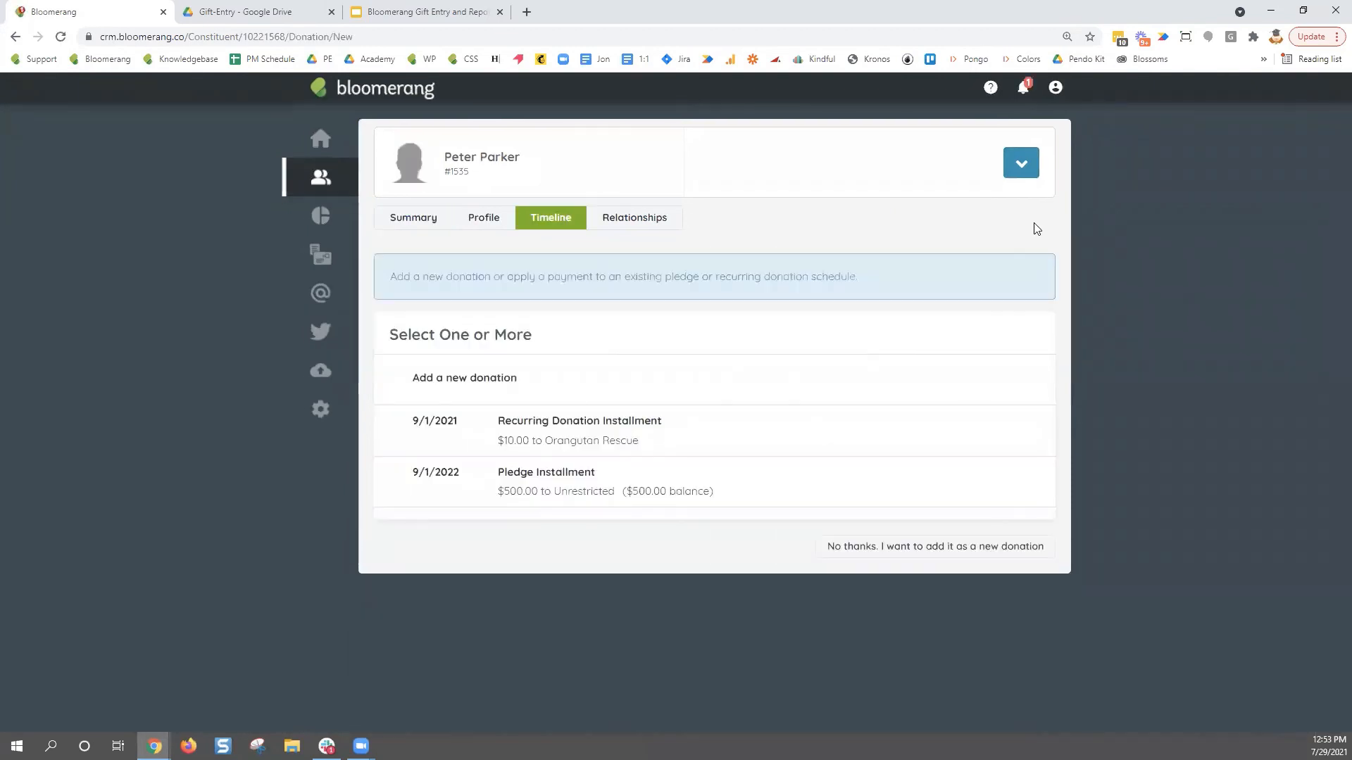
{"action": "left_click", "coordinate": [666, 384]}
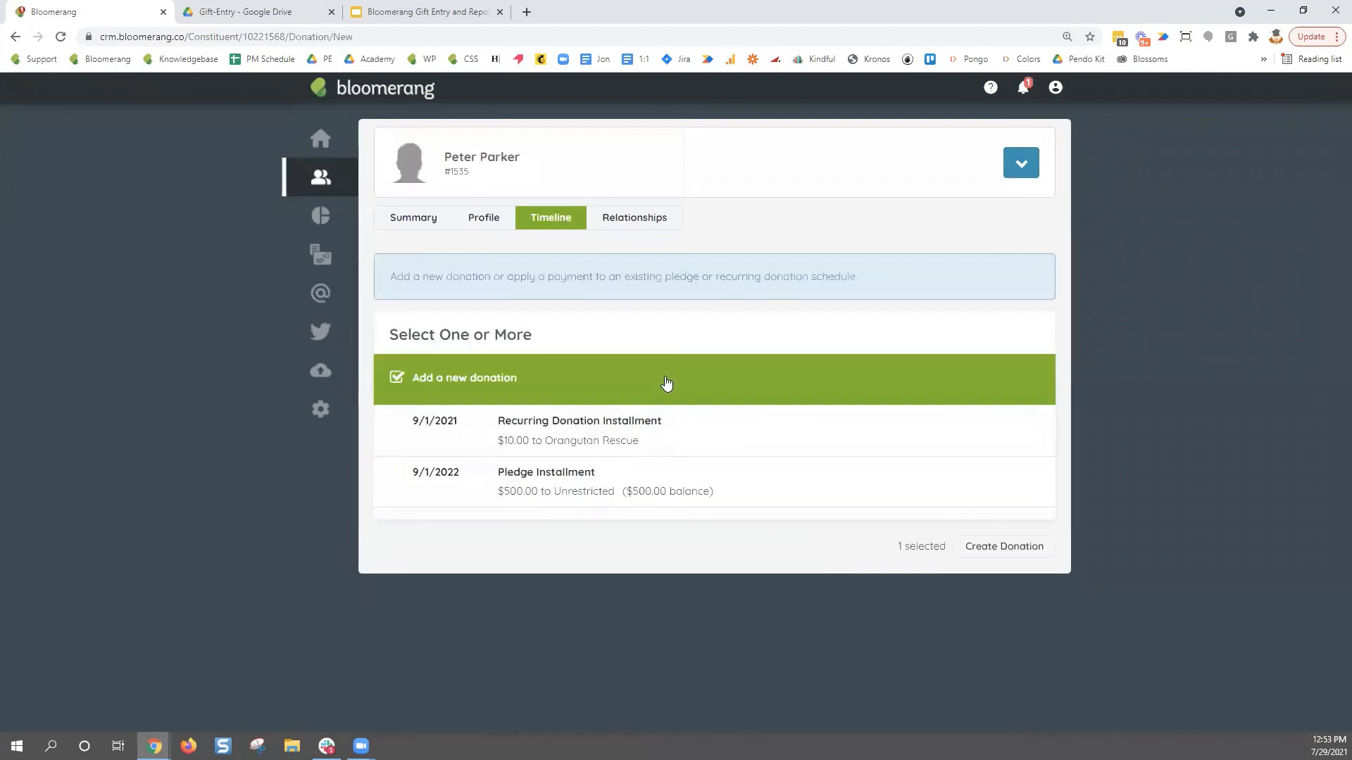
{"action": "left_click", "coordinate": [1000, 548]}
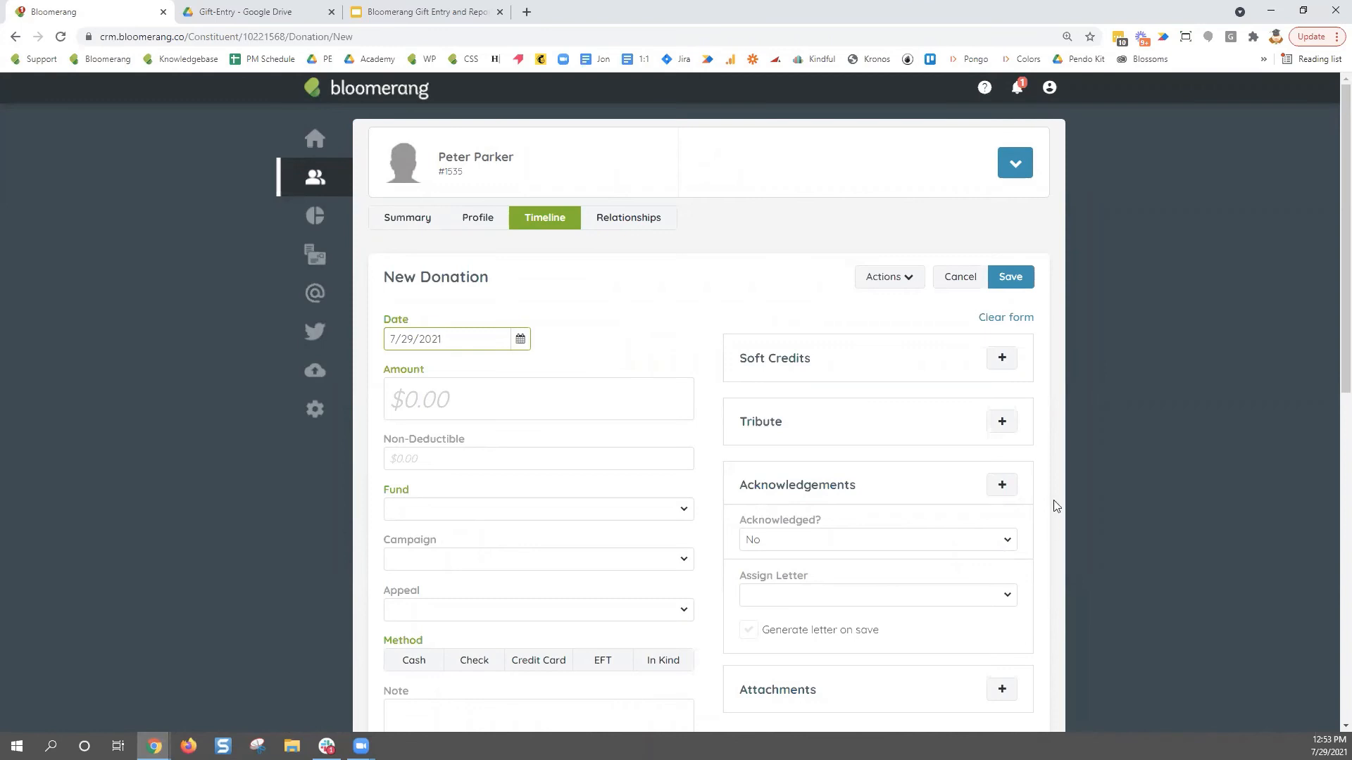
- Set fund Unrestricted, Annual Campaign, Spring Appeal and Check method, and store them as defaults
{"action": "left_click", "coordinate": [687, 514]}
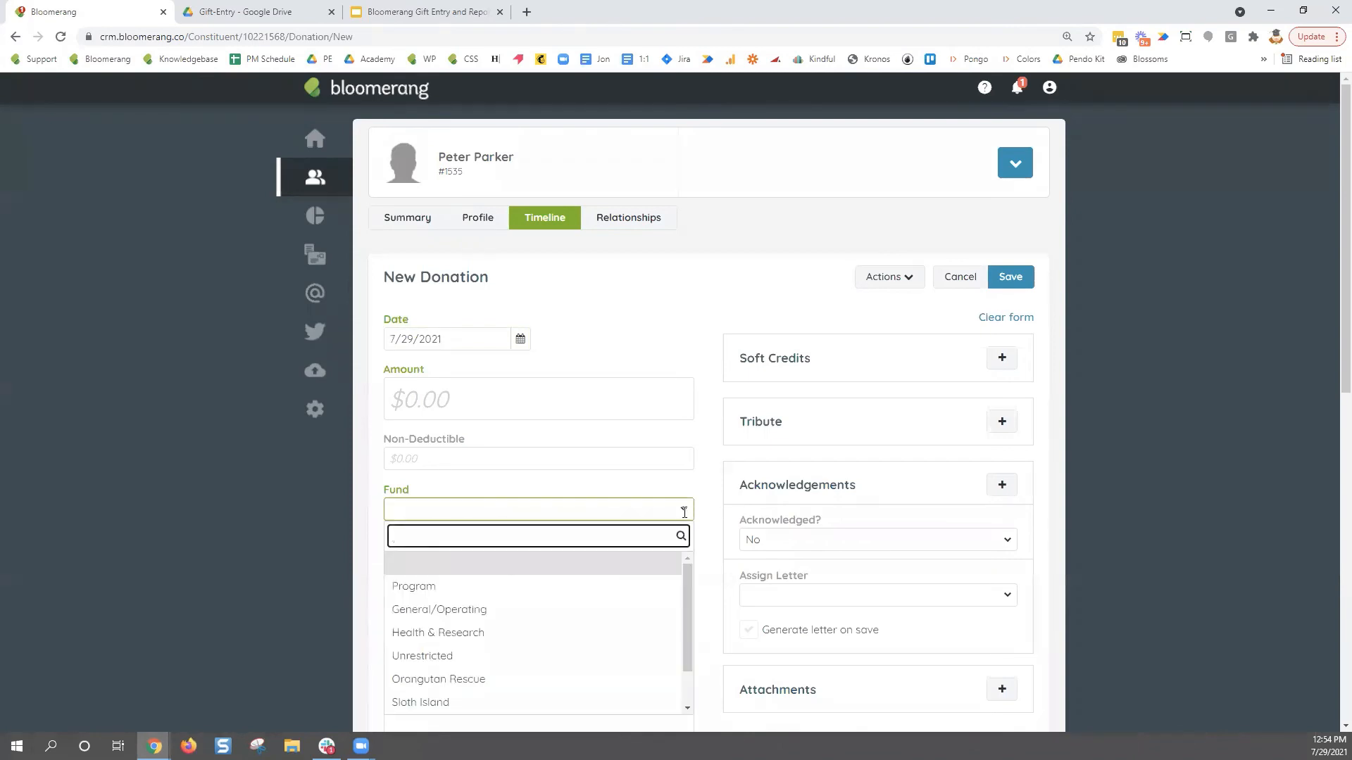
{"action": "left_click", "coordinate": [544, 654]}
{"action": "scroll", "coordinate": [407, 563], "scroll_direction": "down", "scroll_amount": 2}
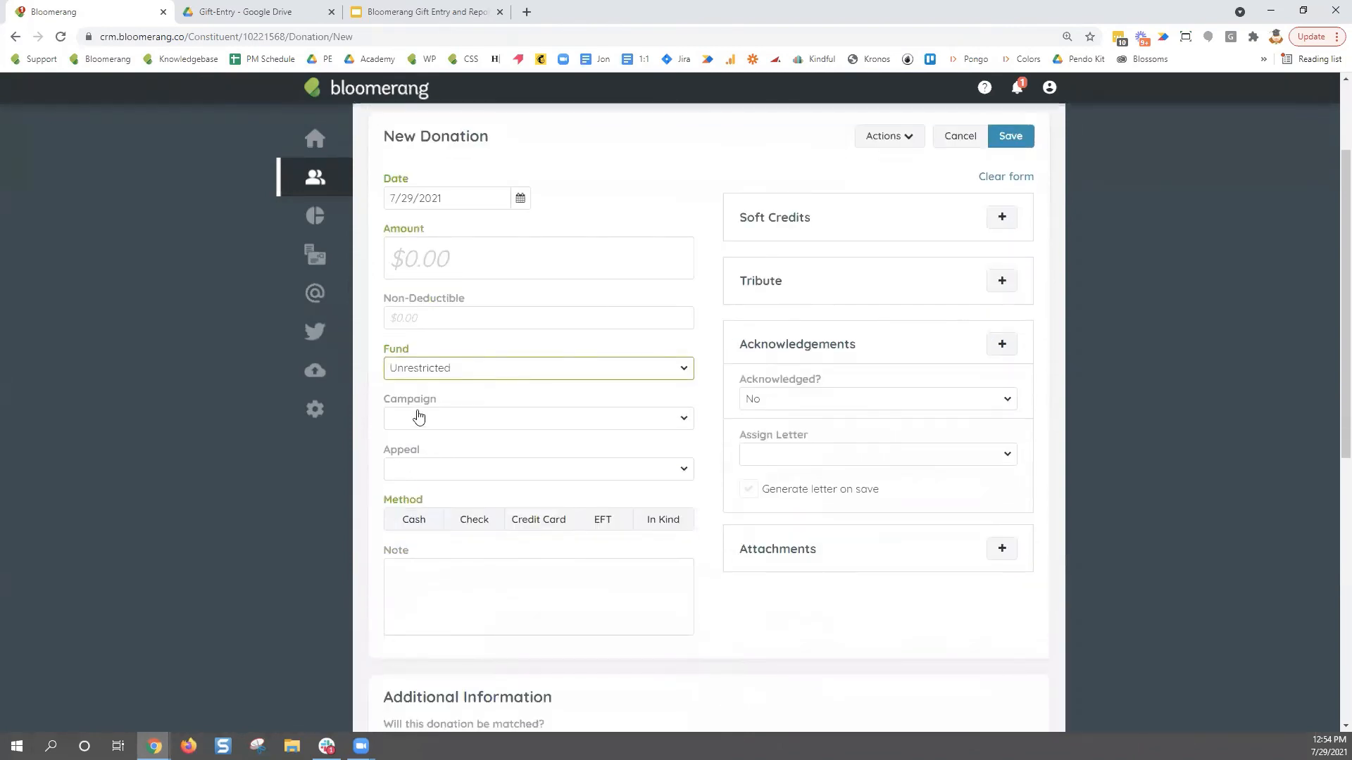
{"action": "left_click", "coordinate": [416, 420]}
{"action": "left_click", "coordinate": [423, 496]}
{"action": "left_click", "coordinate": [425, 471]}
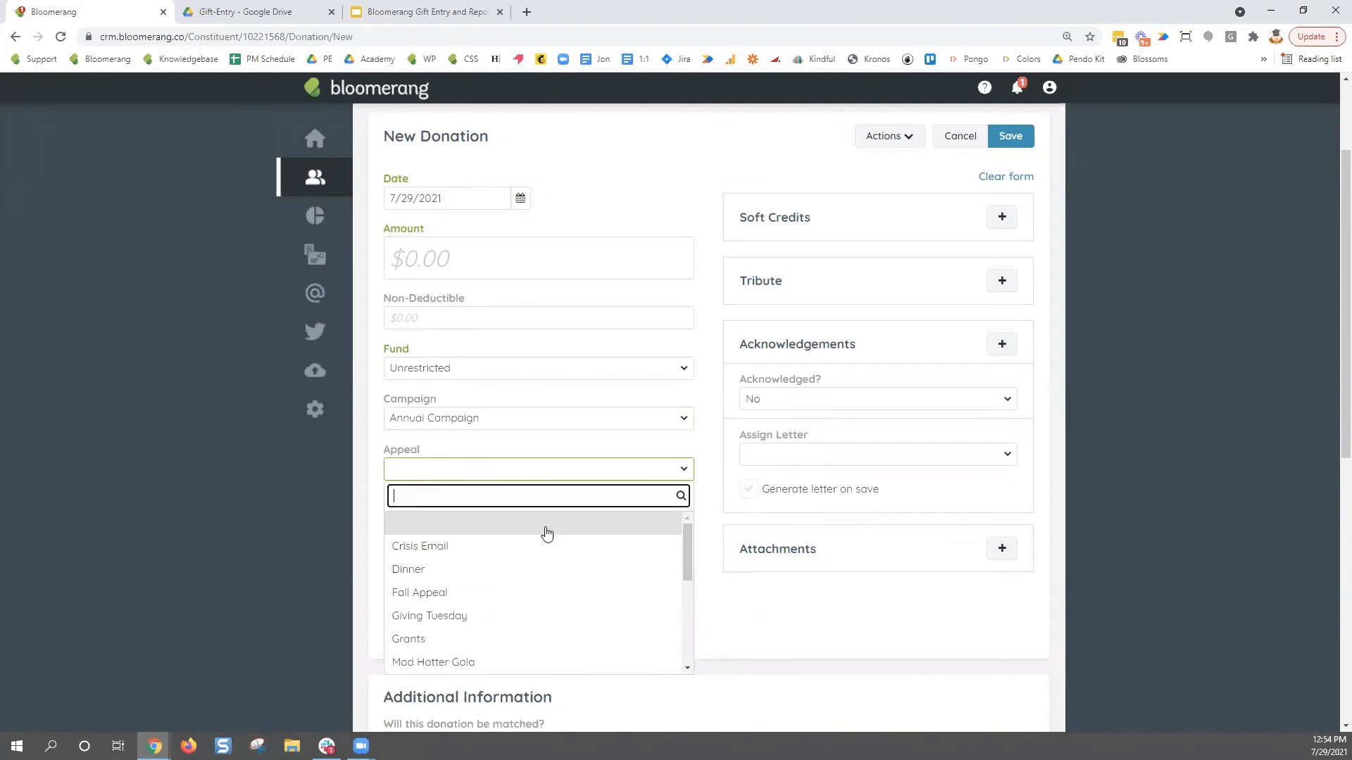
{"action": "scroll", "coordinate": [546, 534], "scroll_direction": "down", "scroll_amount": 5}
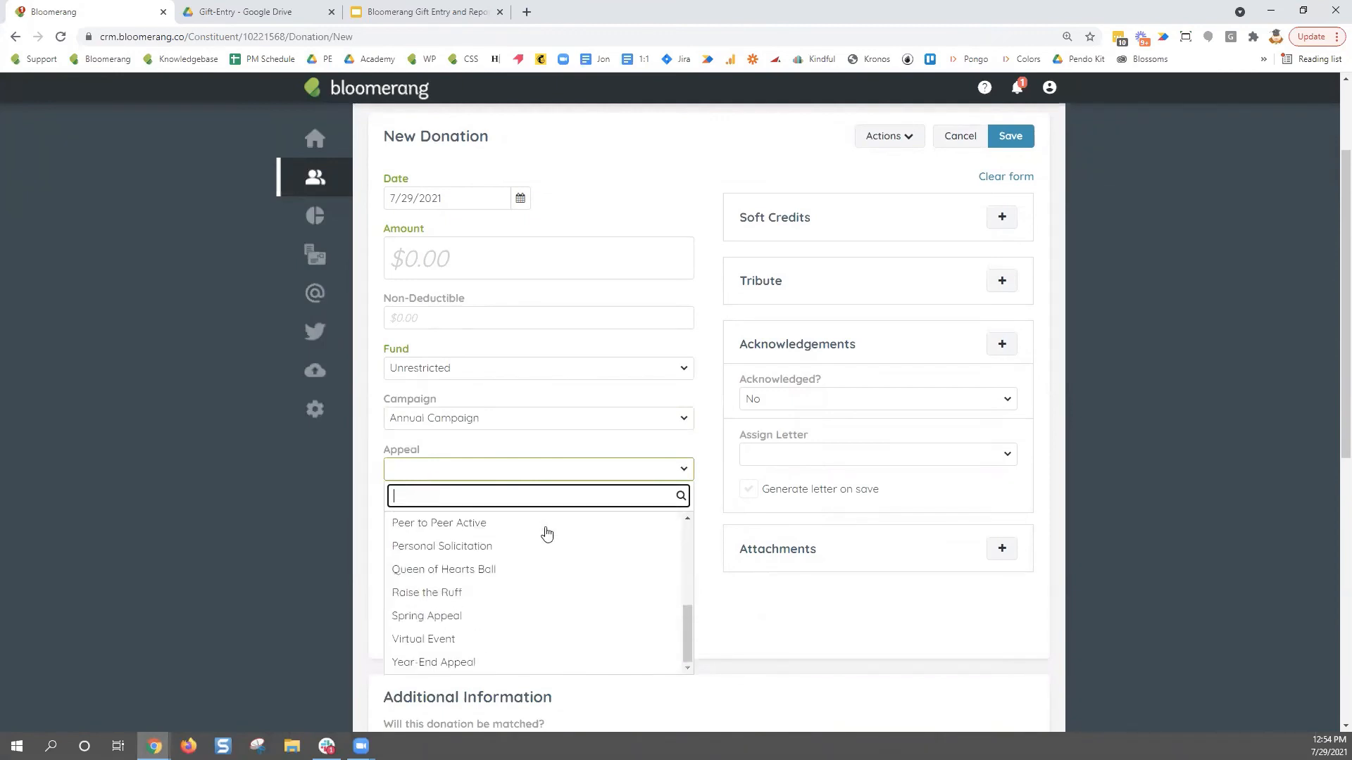
{"action": "left_click", "coordinate": [485, 620]}
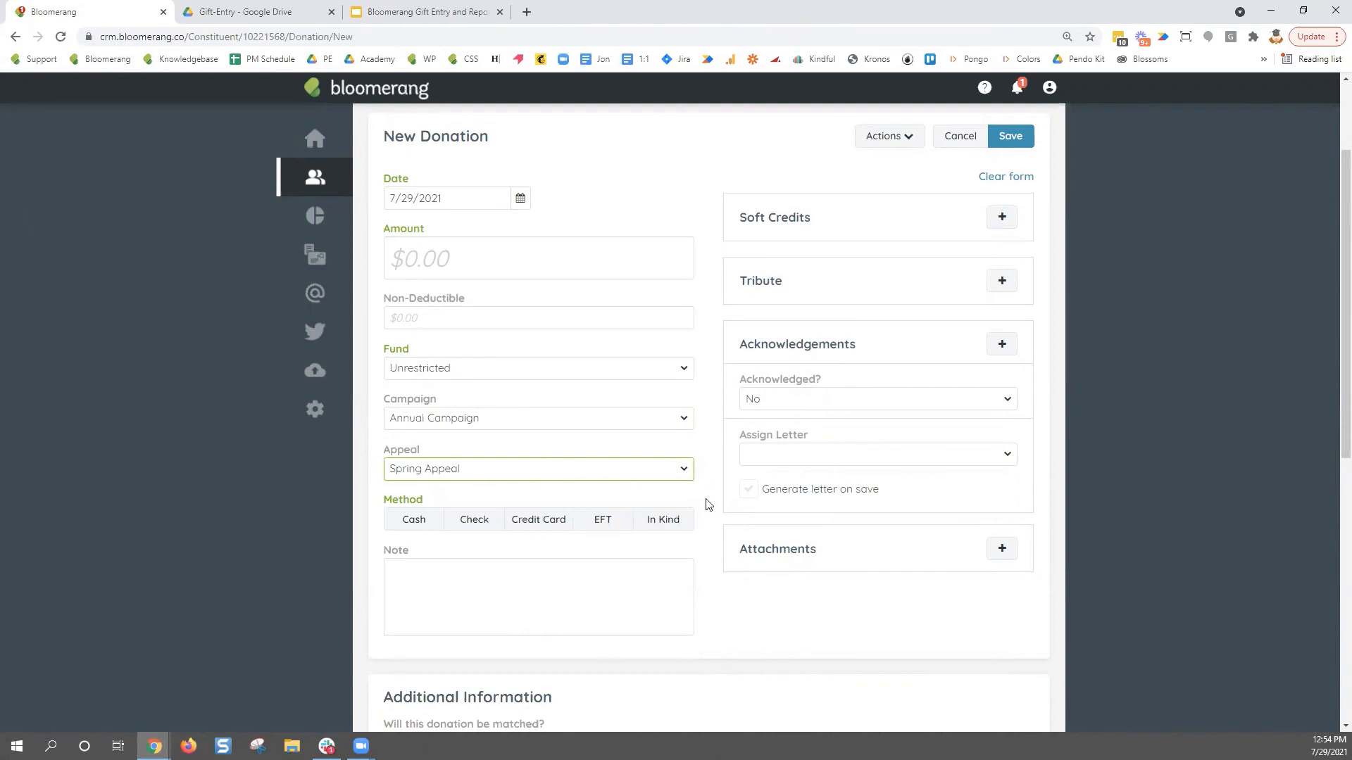
{"action": "left_click", "coordinate": [490, 528]}
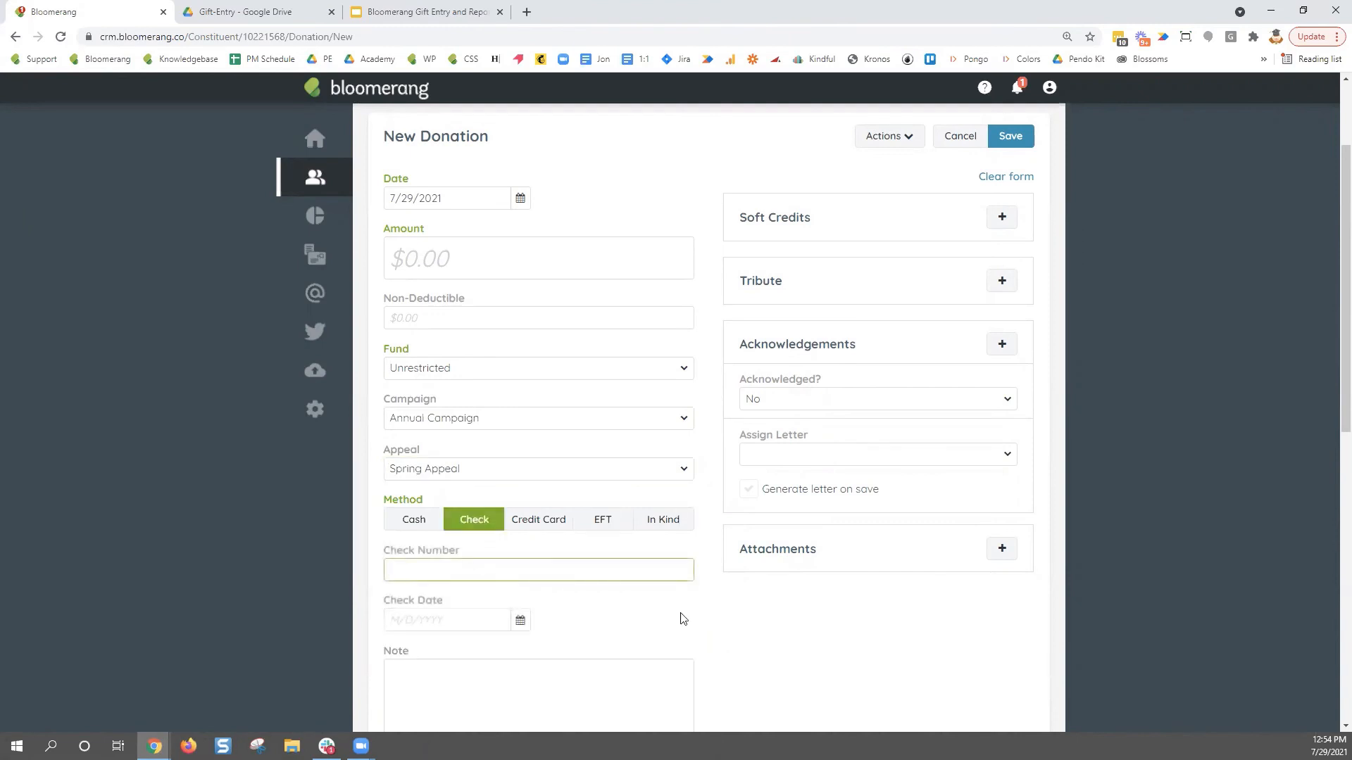
{"action": "scroll", "coordinate": [730, 618], "scroll_direction": "up", "scroll_amount": 1}
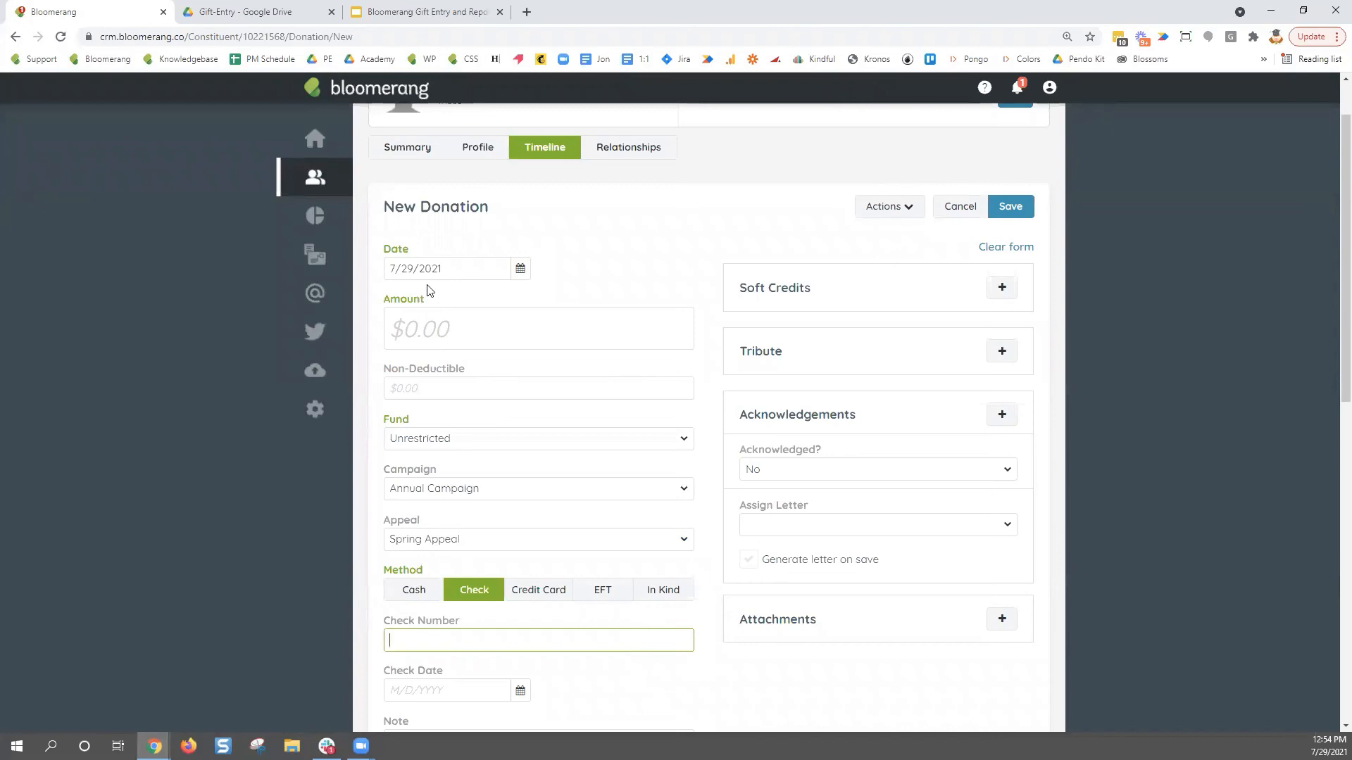
{"action": "left_click", "coordinate": [906, 219]}
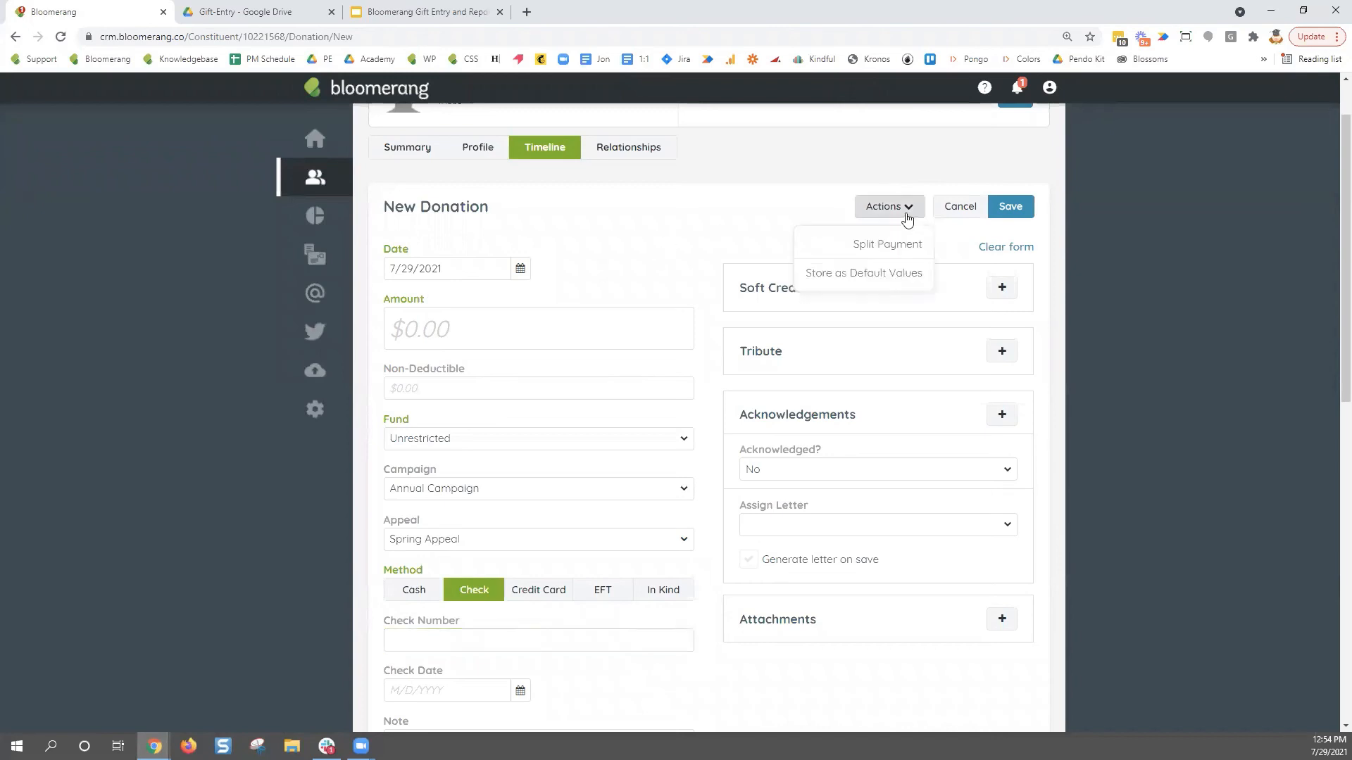
{"action": "left_click", "coordinate": [926, 280]}
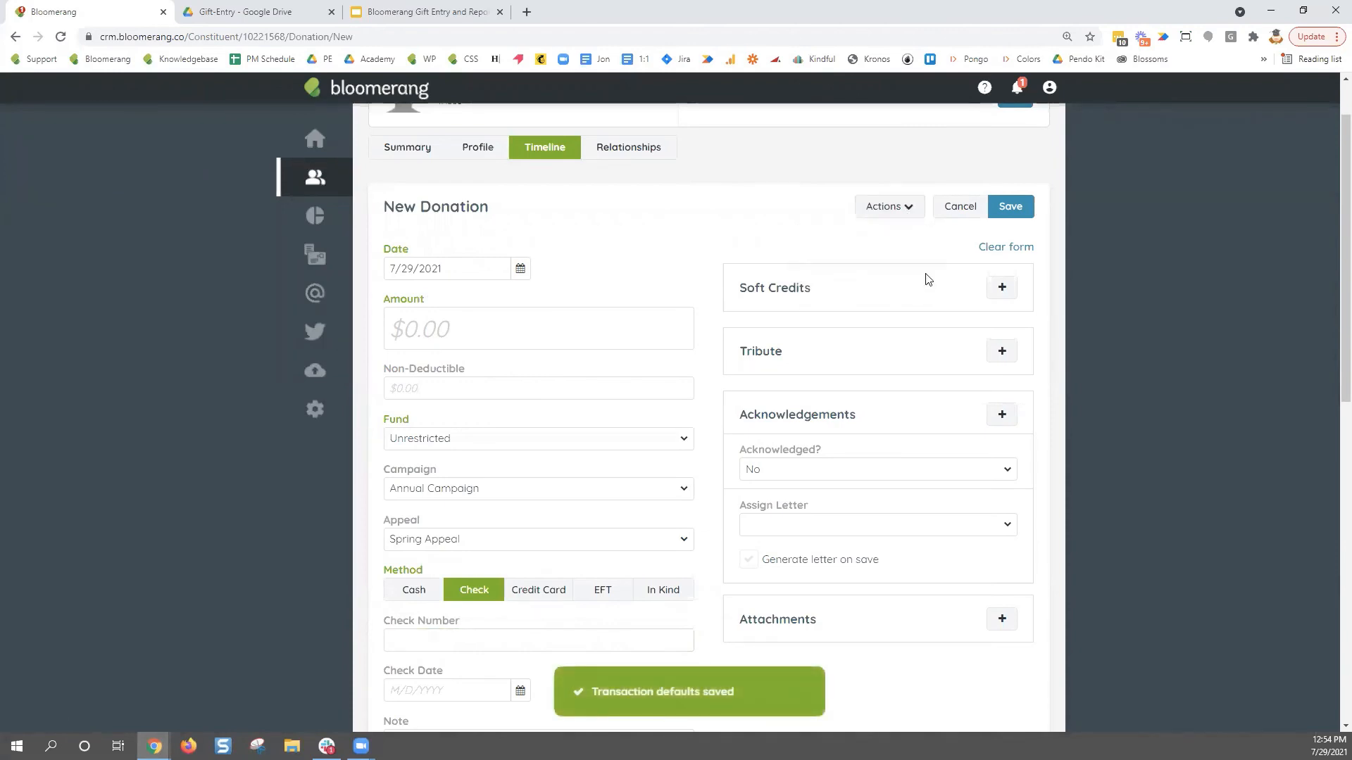
- Enter $50.00, check number 123456 and check date July 29, then save the donation
{"action": "left_click", "coordinate": [518, 305]}
{"action": "type", "text": "50"}
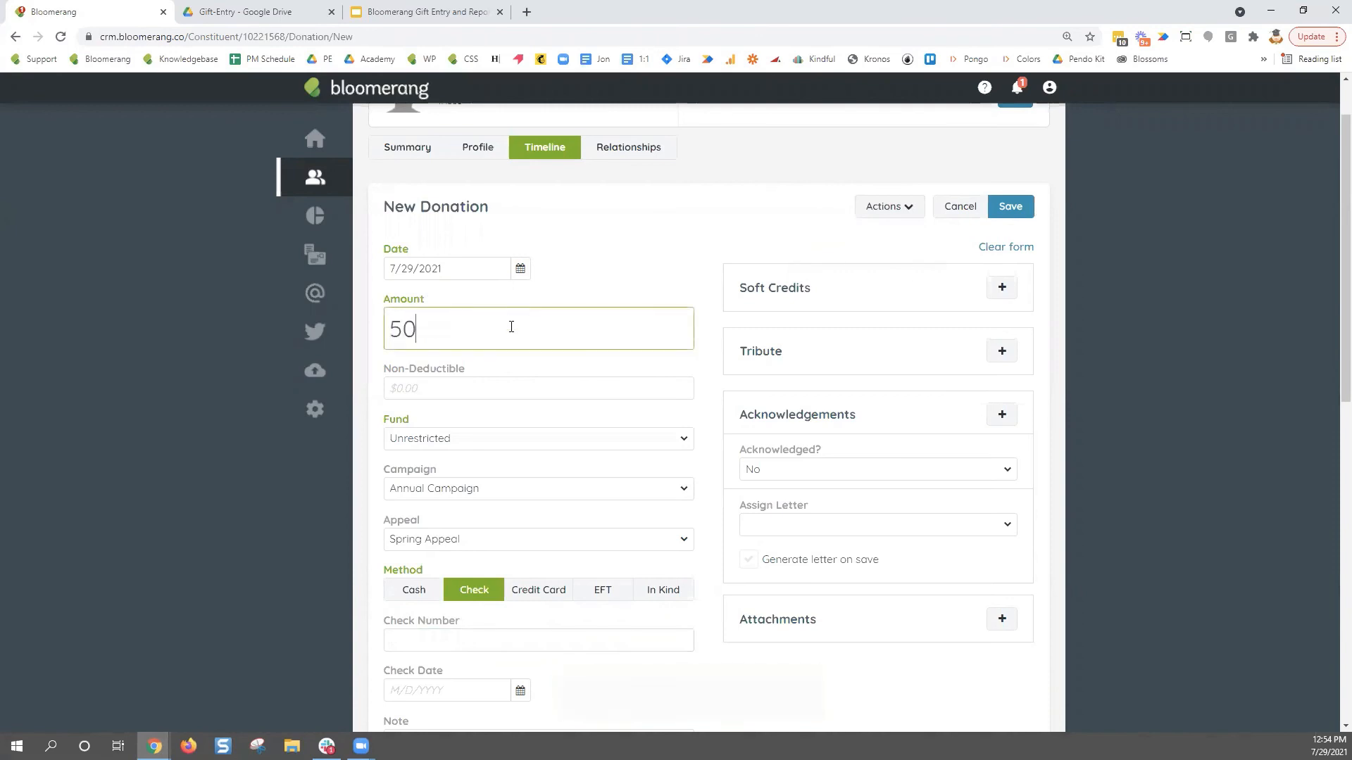
{"action": "left_click", "coordinate": [575, 277]}
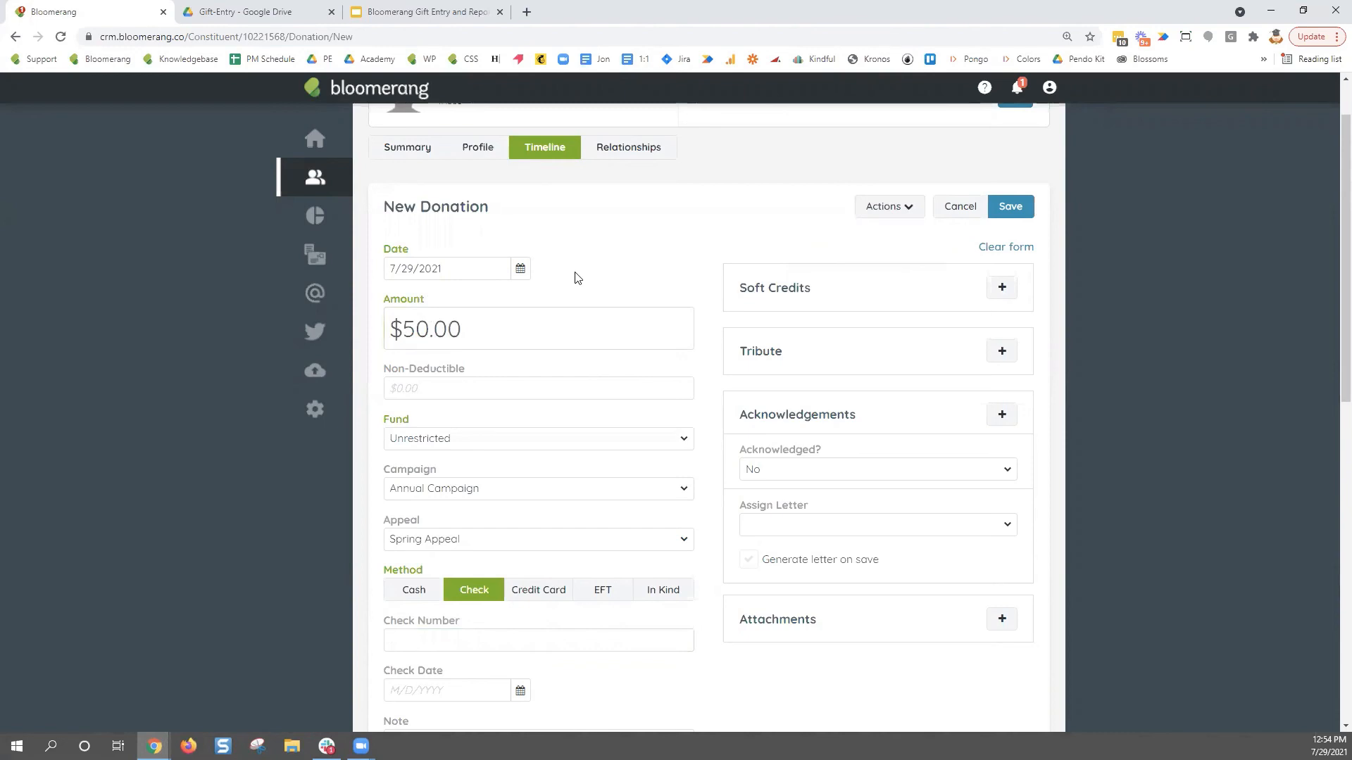
{"action": "left_click", "coordinate": [529, 632]}
{"action": "type", "text": "123"}
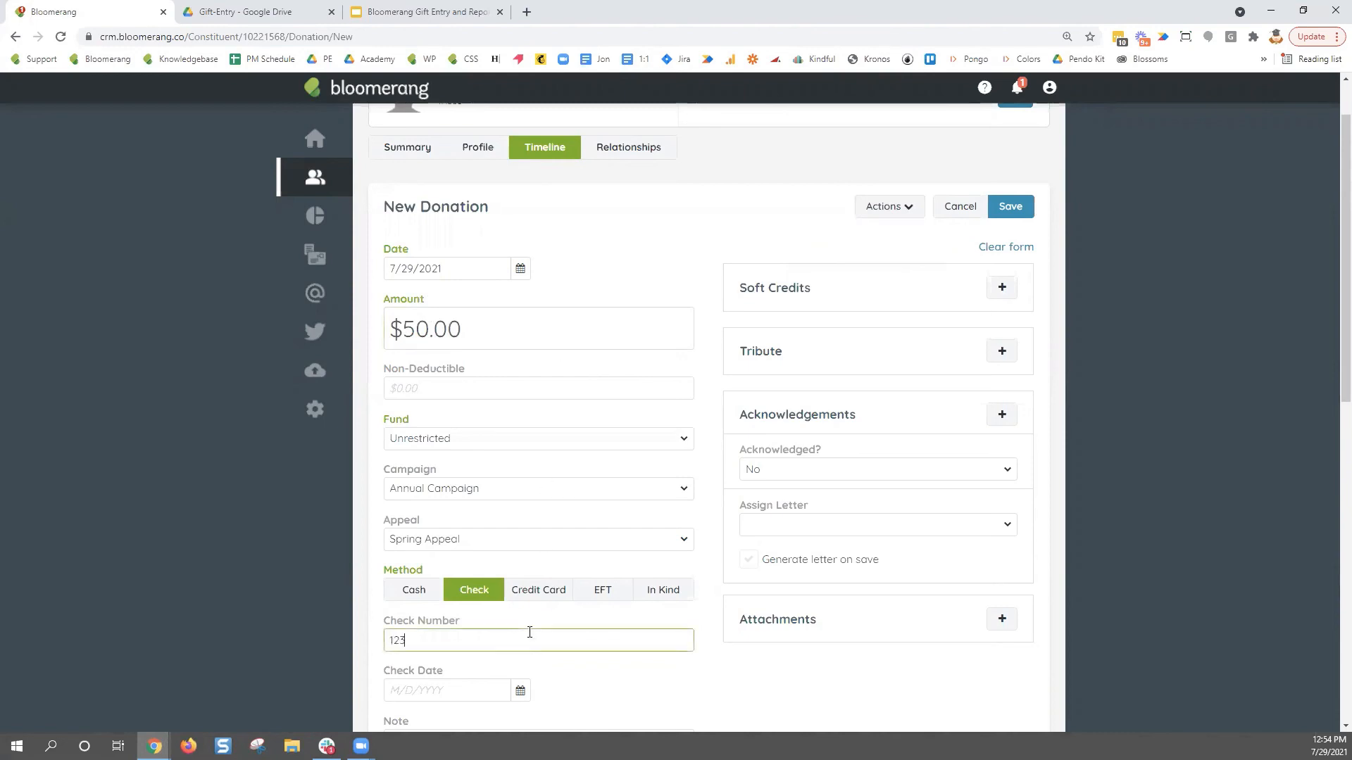
{"action": "type", "text": "456"}
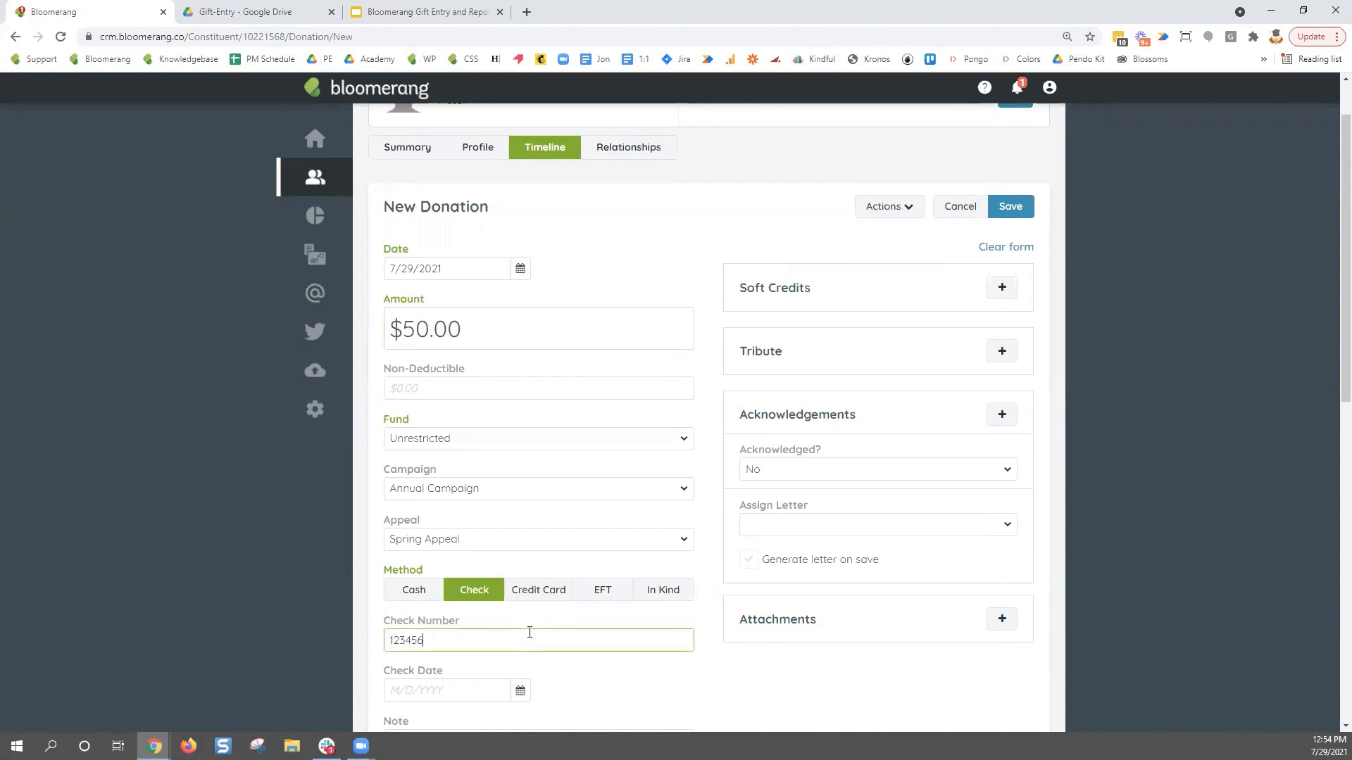
{"action": "left_click", "coordinate": [522, 692]}
{"action": "scroll", "coordinate": [552, 672], "scroll_direction": "down", "scroll_amount": 3}
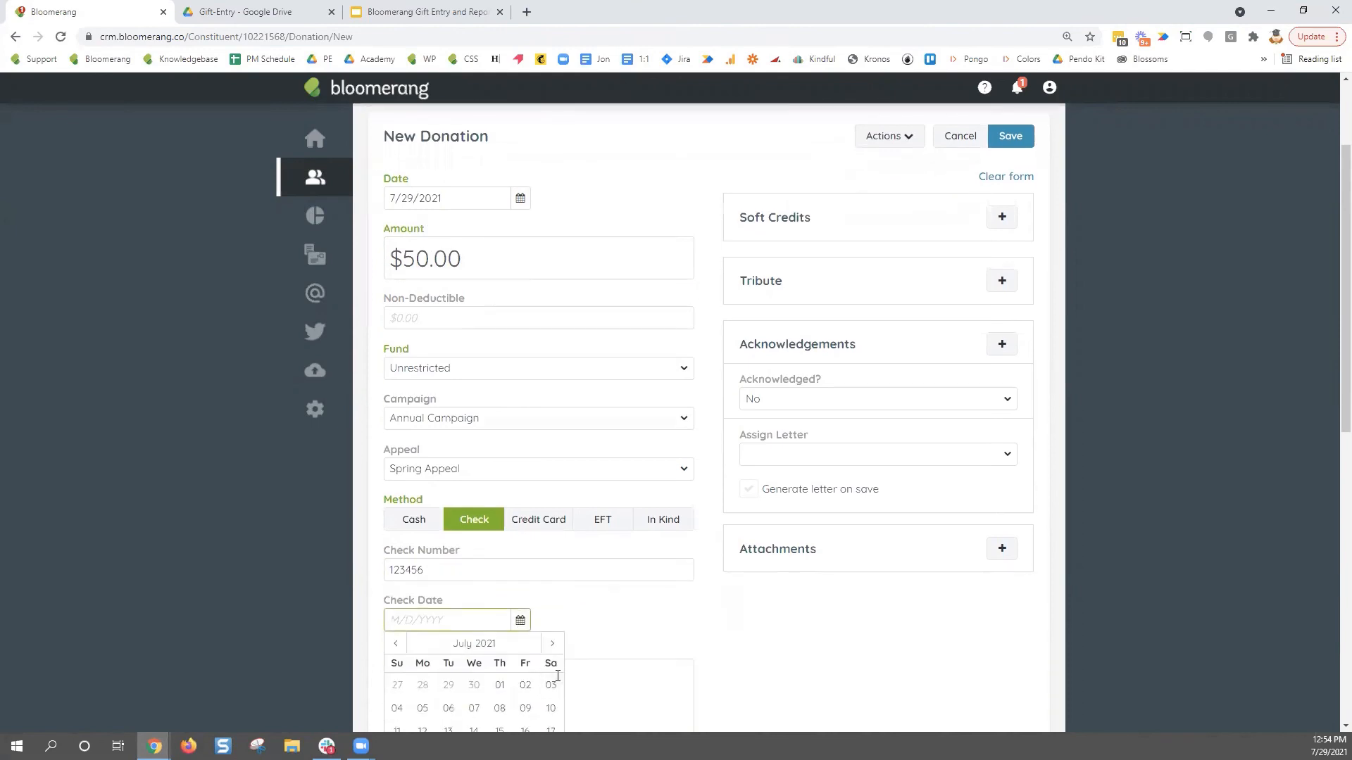
{"action": "left_click", "coordinate": [499, 638]}
{"action": "scroll", "coordinate": [881, 507], "scroll_direction": "up", "scroll_amount": 3}
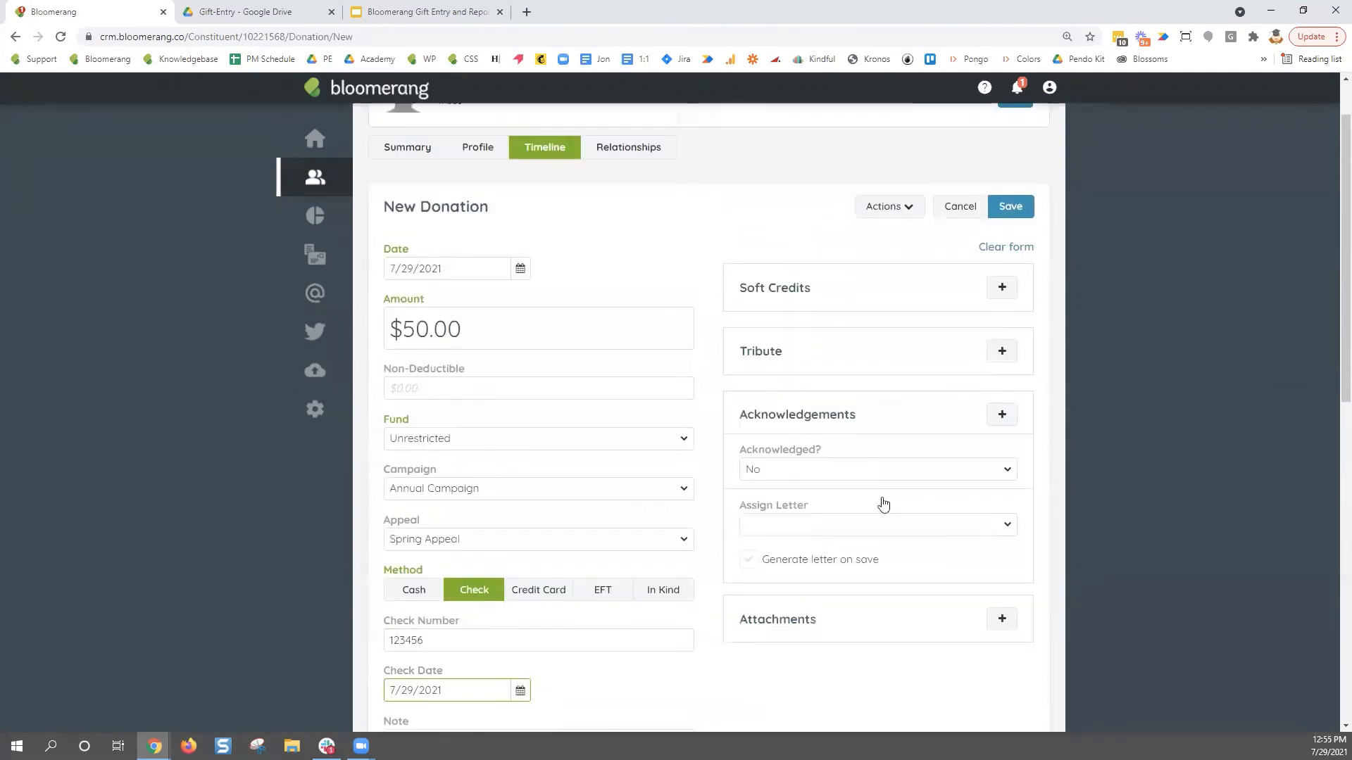
{"action": "left_click", "coordinate": [1011, 207]}
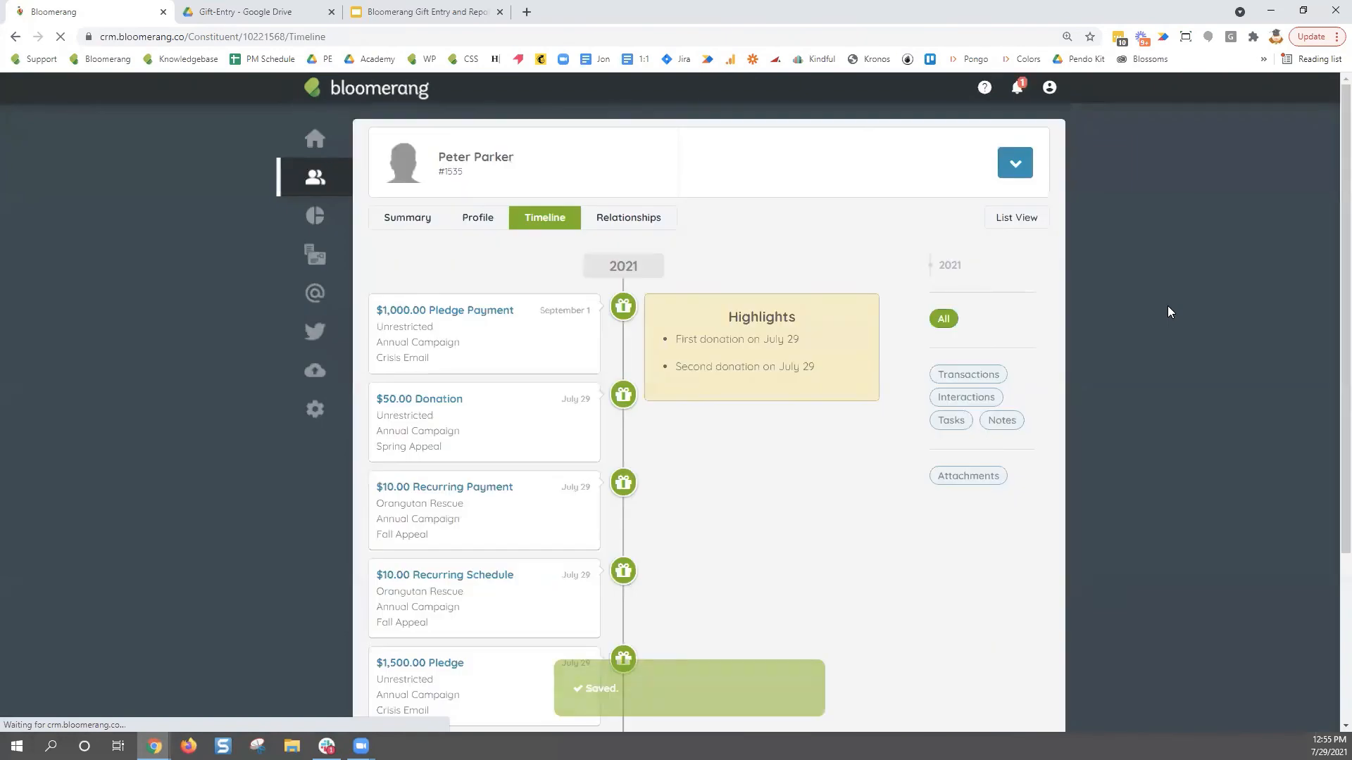
- Start a new donation for a recent constituent, with the stored defaults applied
{"action": "mouse_move", "coordinate": [315, 177]}
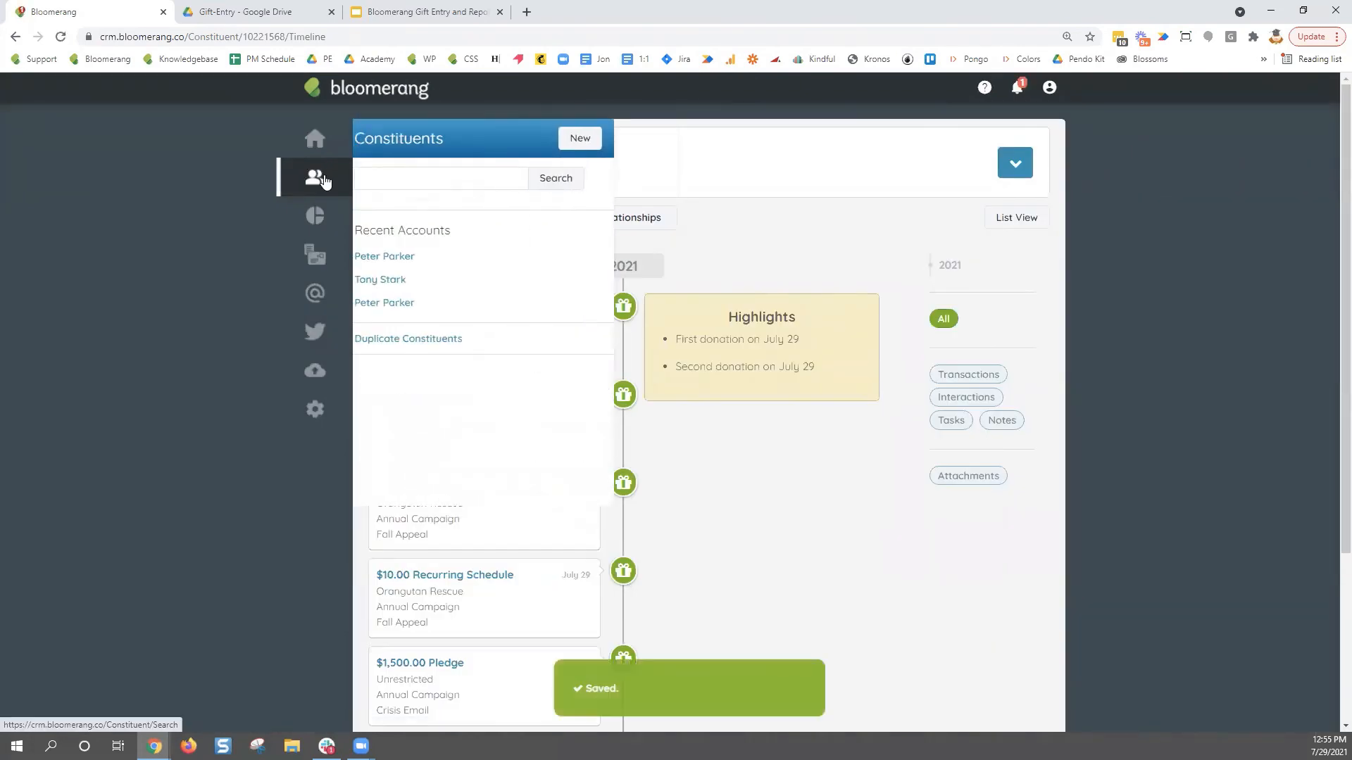
{"action": "left_click", "coordinate": [393, 280]}
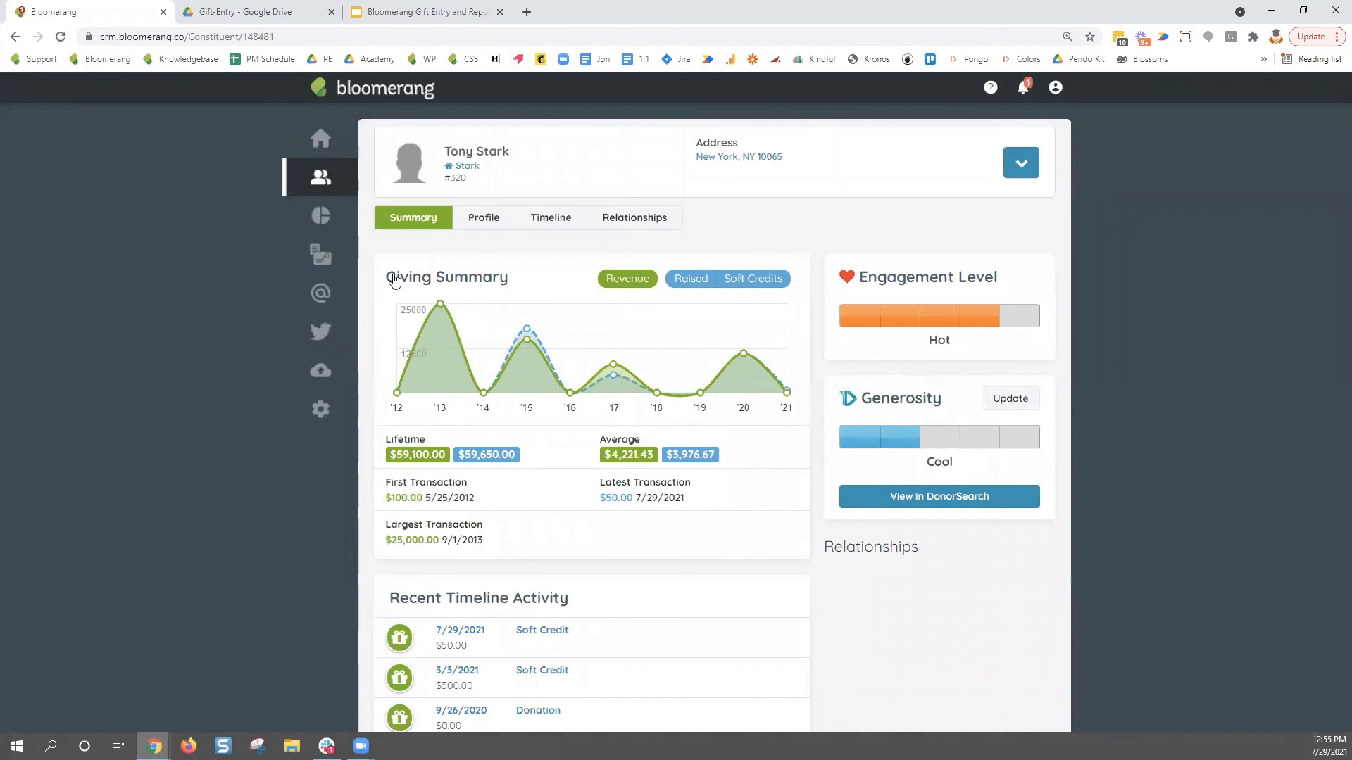
{"action": "left_click", "coordinate": [1024, 173]}
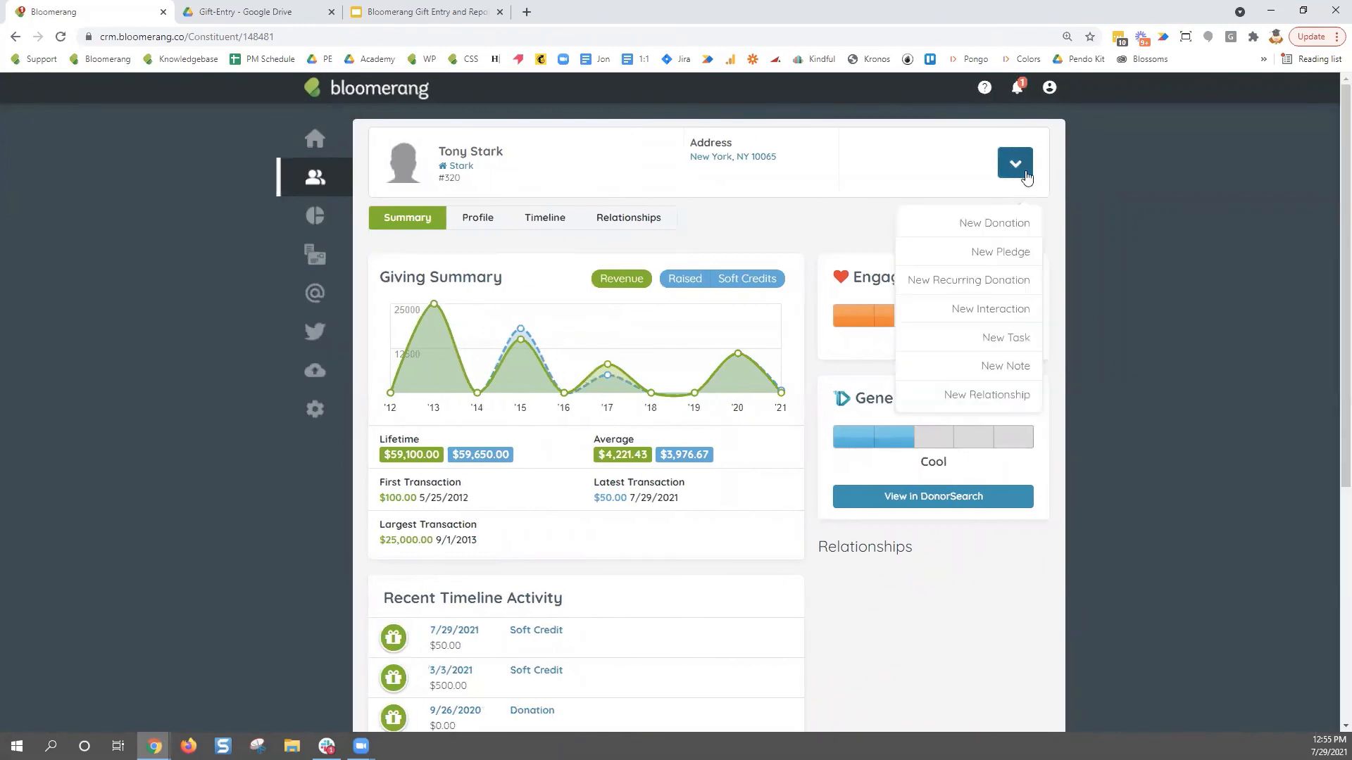
{"action": "left_click", "coordinate": [1033, 220]}
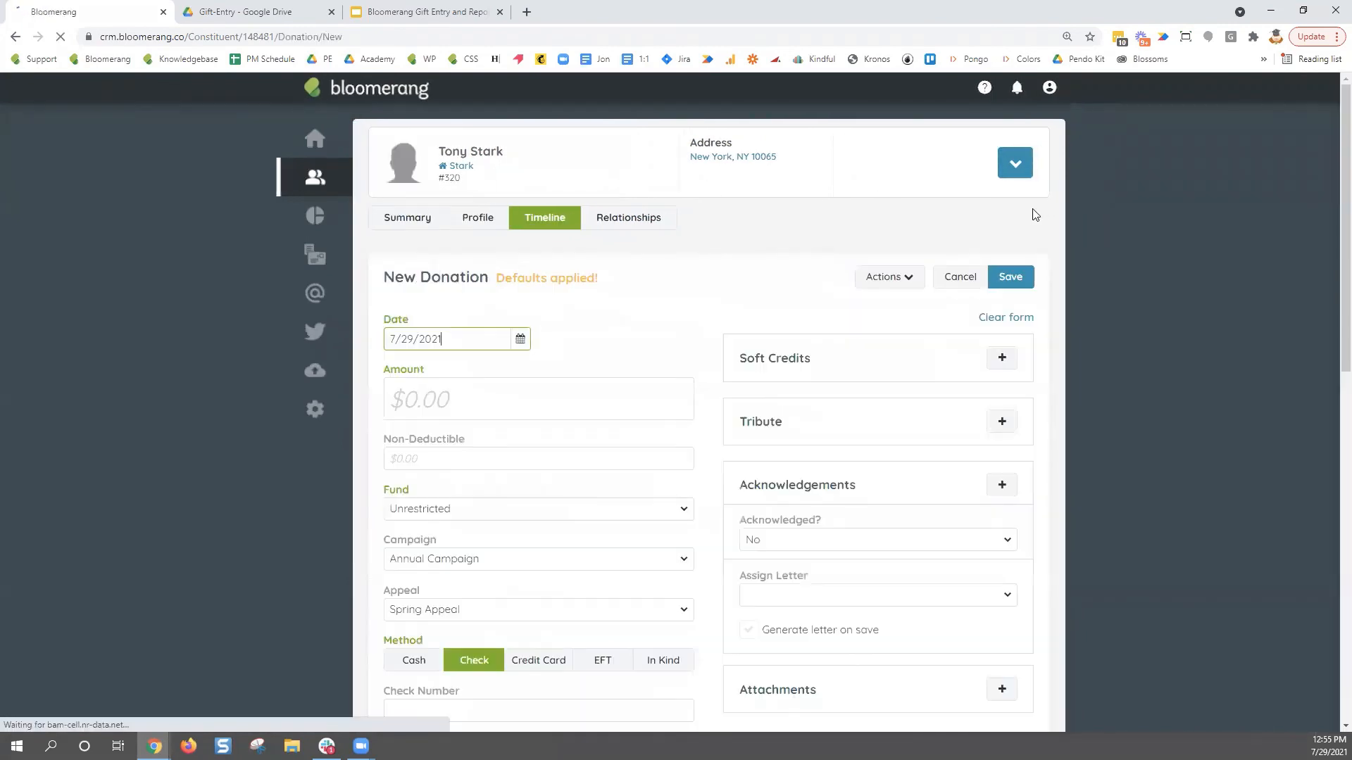
{"action": "left_click_drag", "start_coordinate": [602, 281], "coordinate": [488, 292]}
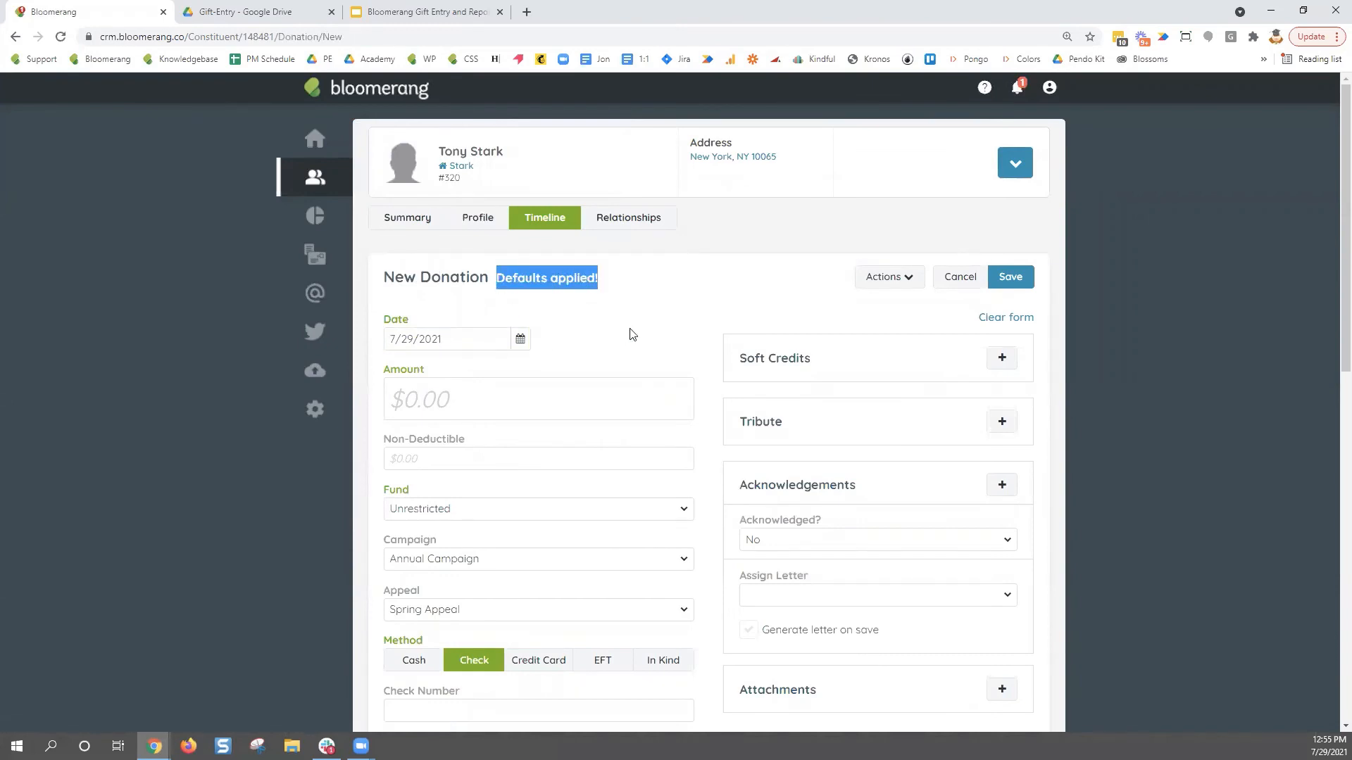
{"action": "scroll", "coordinate": [689, 327], "scroll_direction": "down", "scroll_amount": 1}
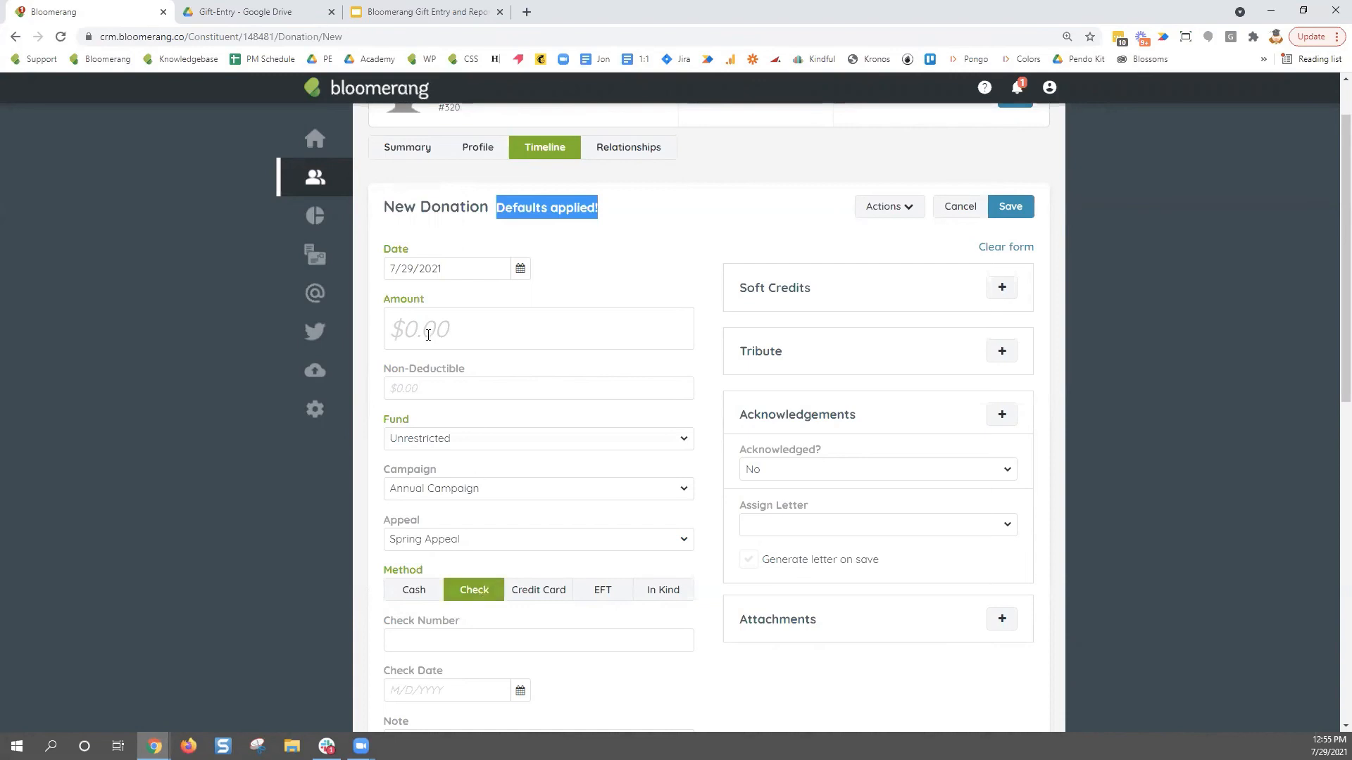
- Enter $150, check number 321456 and check date July 27, then save the donation
{"action": "left_click", "coordinate": [494, 337]}
{"action": "type", "text": "150"}
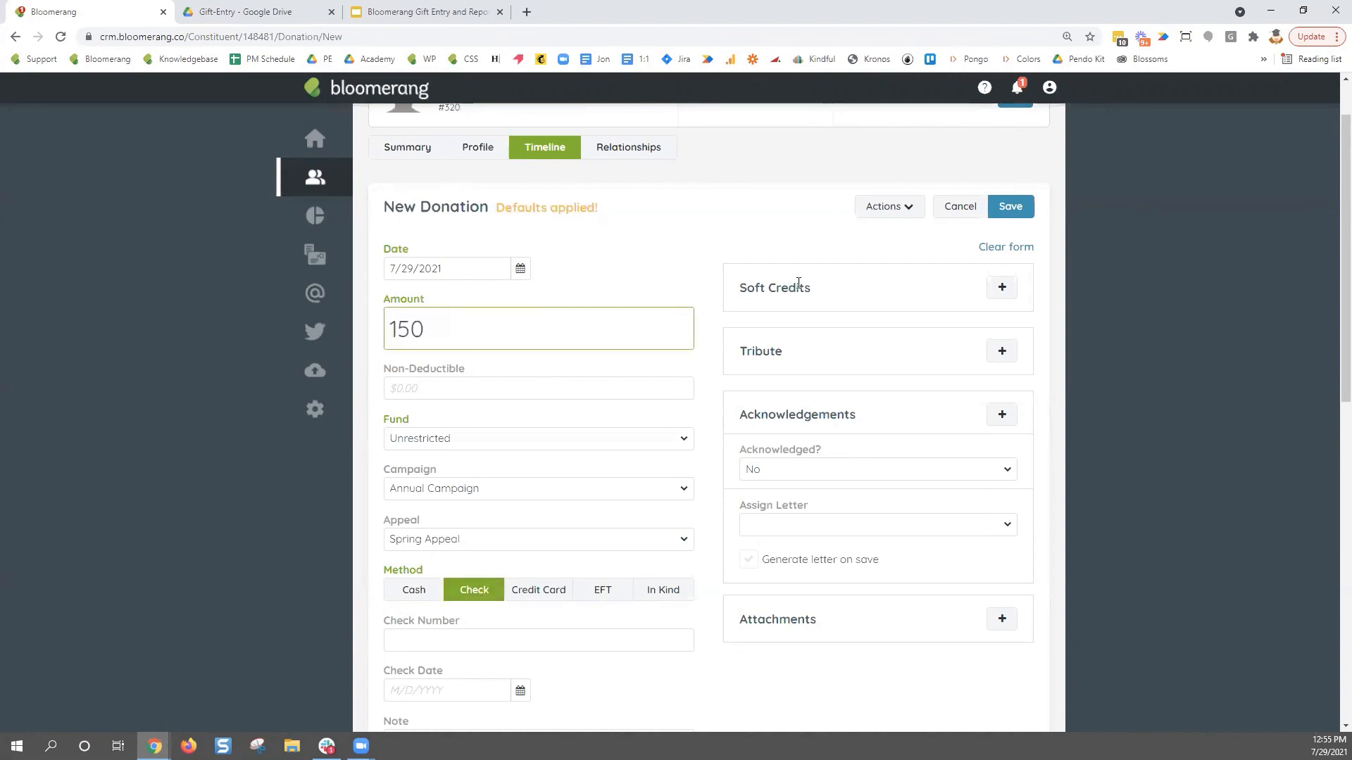
{"action": "left_click", "coordinate": [669, 633]}
{"action": "type", "text": "321456"}
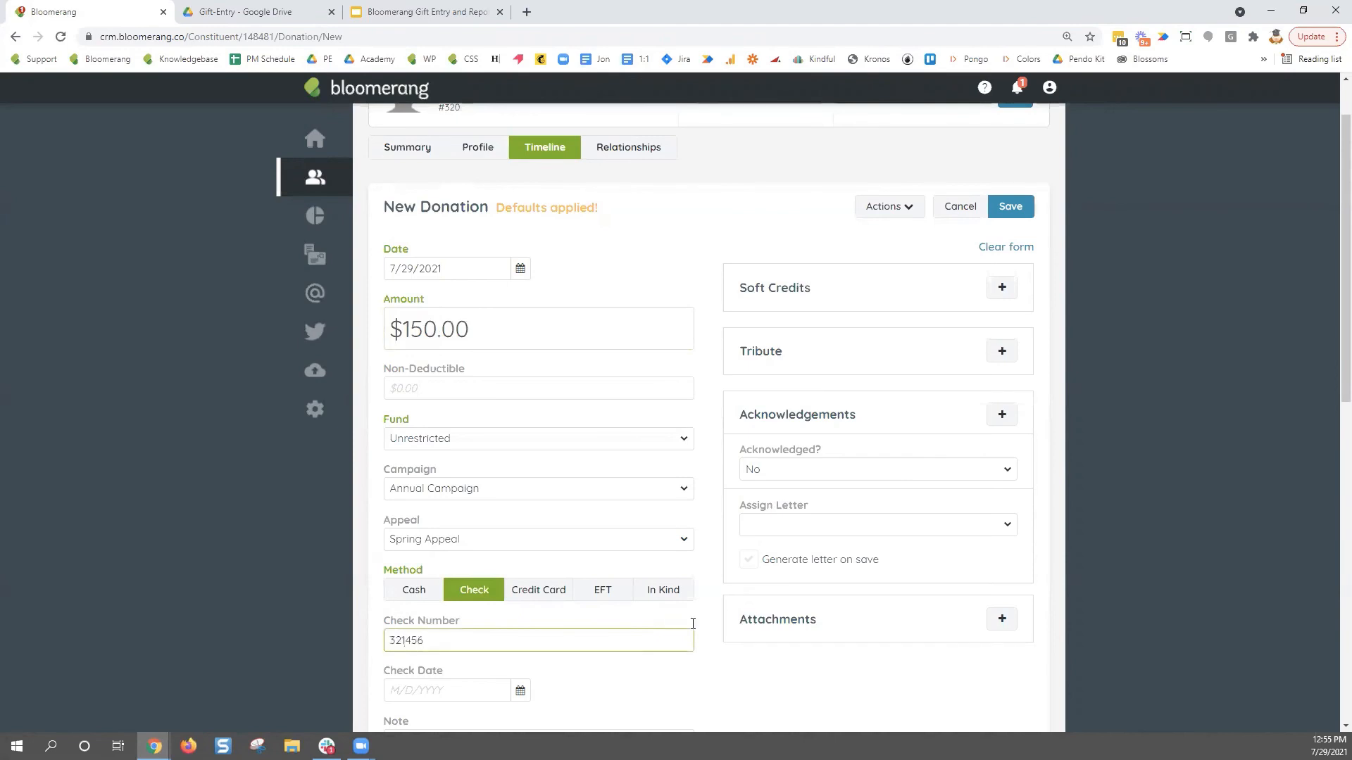
{"action": "left_click", "coordinate": [519, 691]}
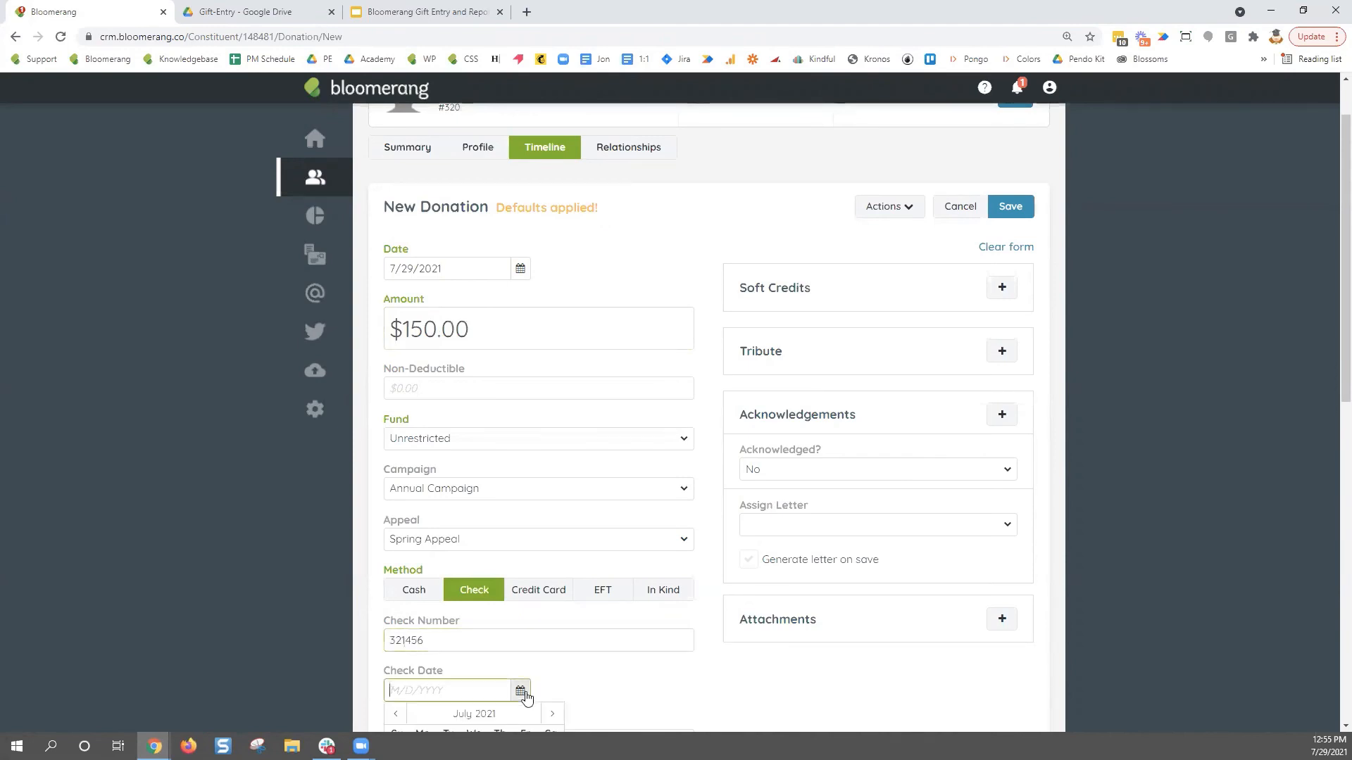
{"action": "scroll", "coordinate": [554, 642], "scroll_direction": "down", "scroll_amount": 3}
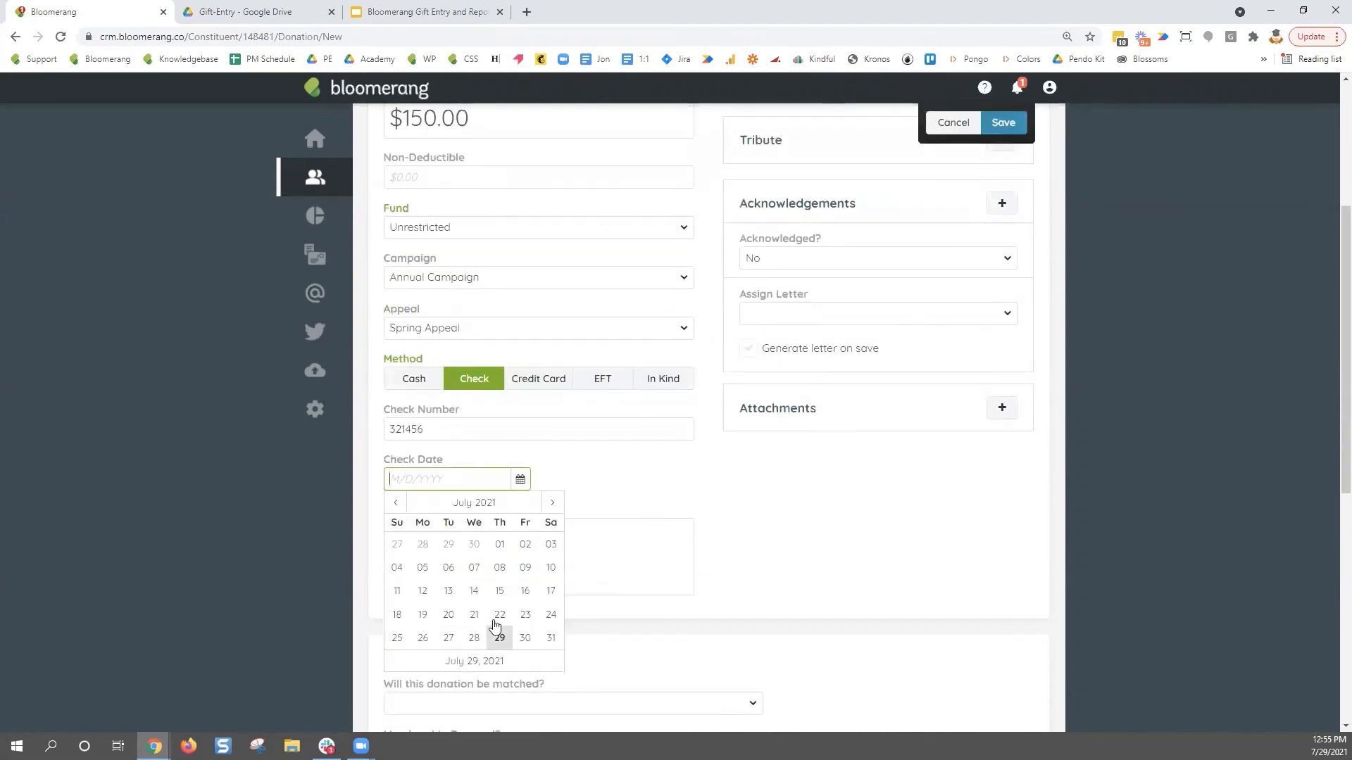
{"action": "left_click", "coordinate": [448, 638]}
{"action": "scroll", "coordinate": [736, 473], "scroll_direction": "up", "scroll_amount": 3}
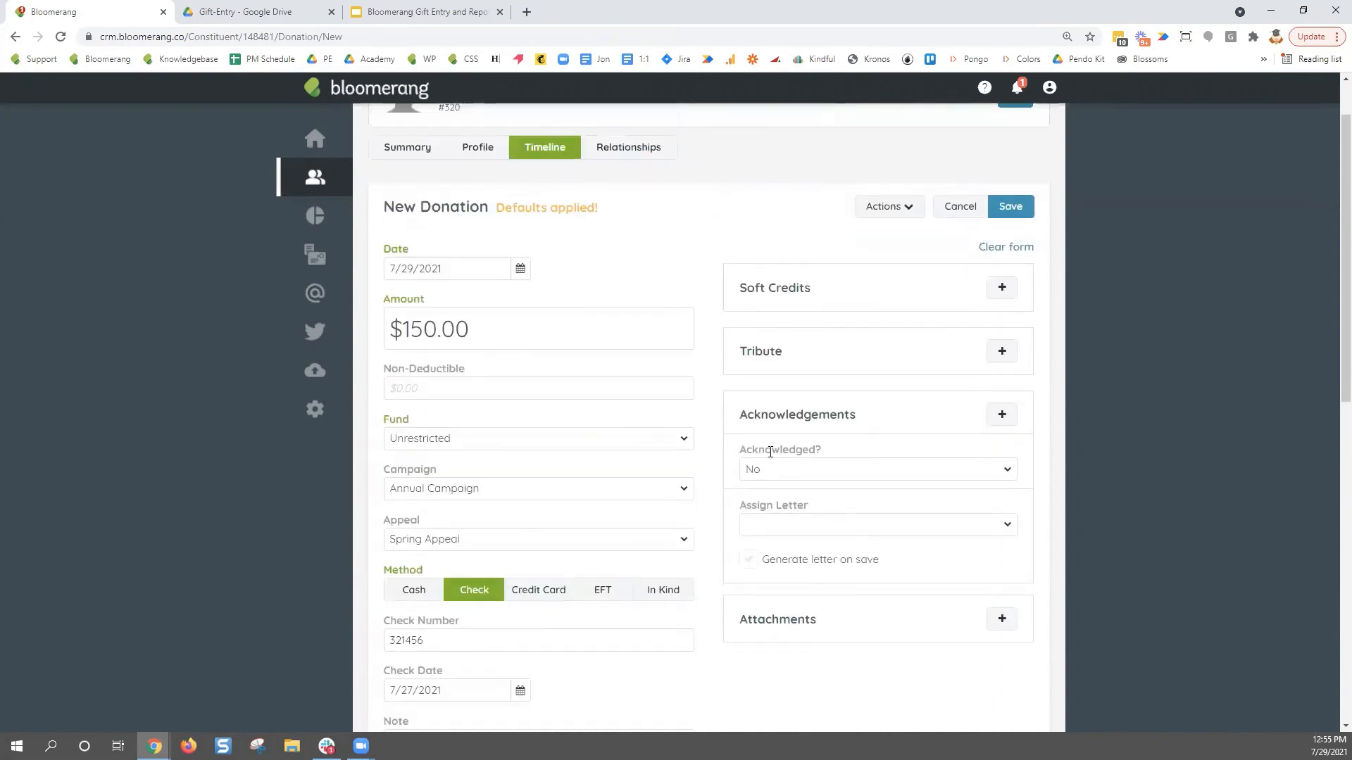
{"action": "left_click", "coordinate": [1025, 208]}
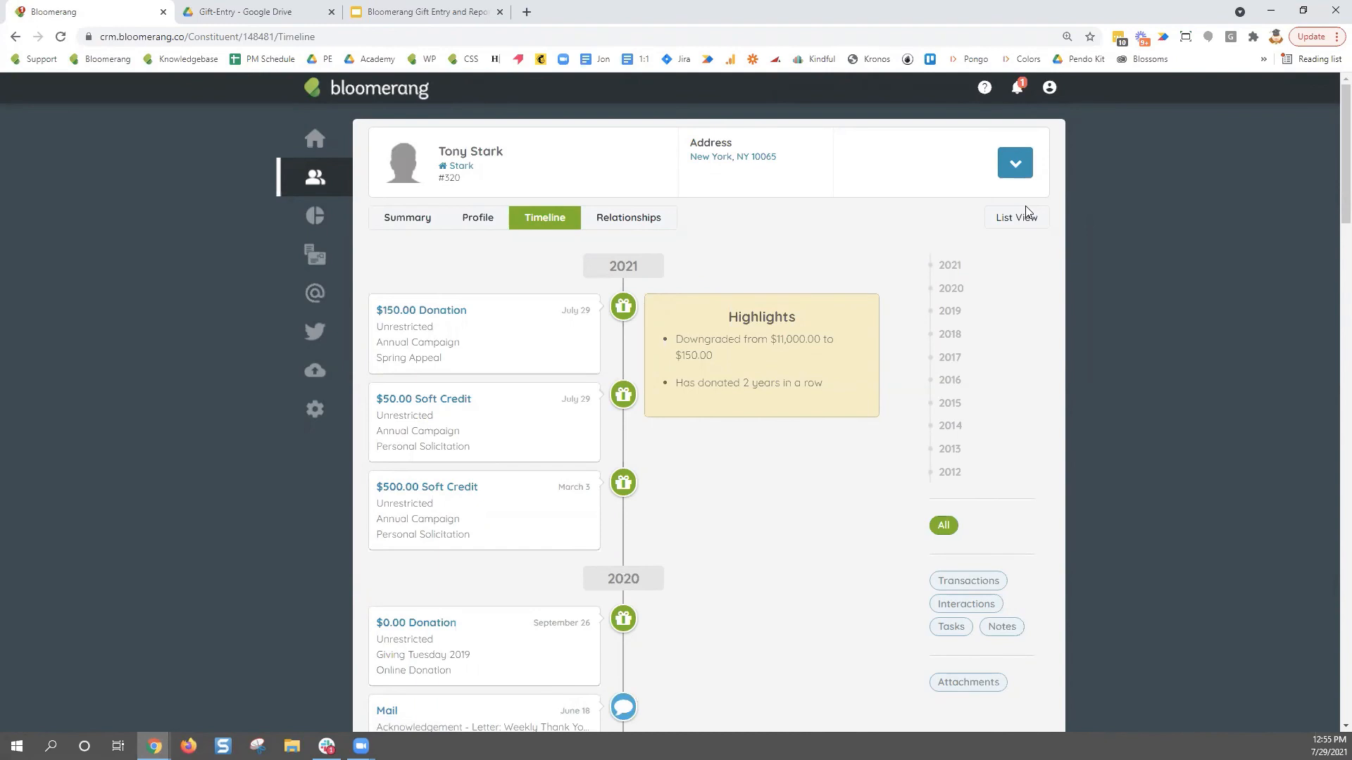
- Open a new donation form and clear all its fields
{"action": "left_click", "coordinate": [1015, 164]}
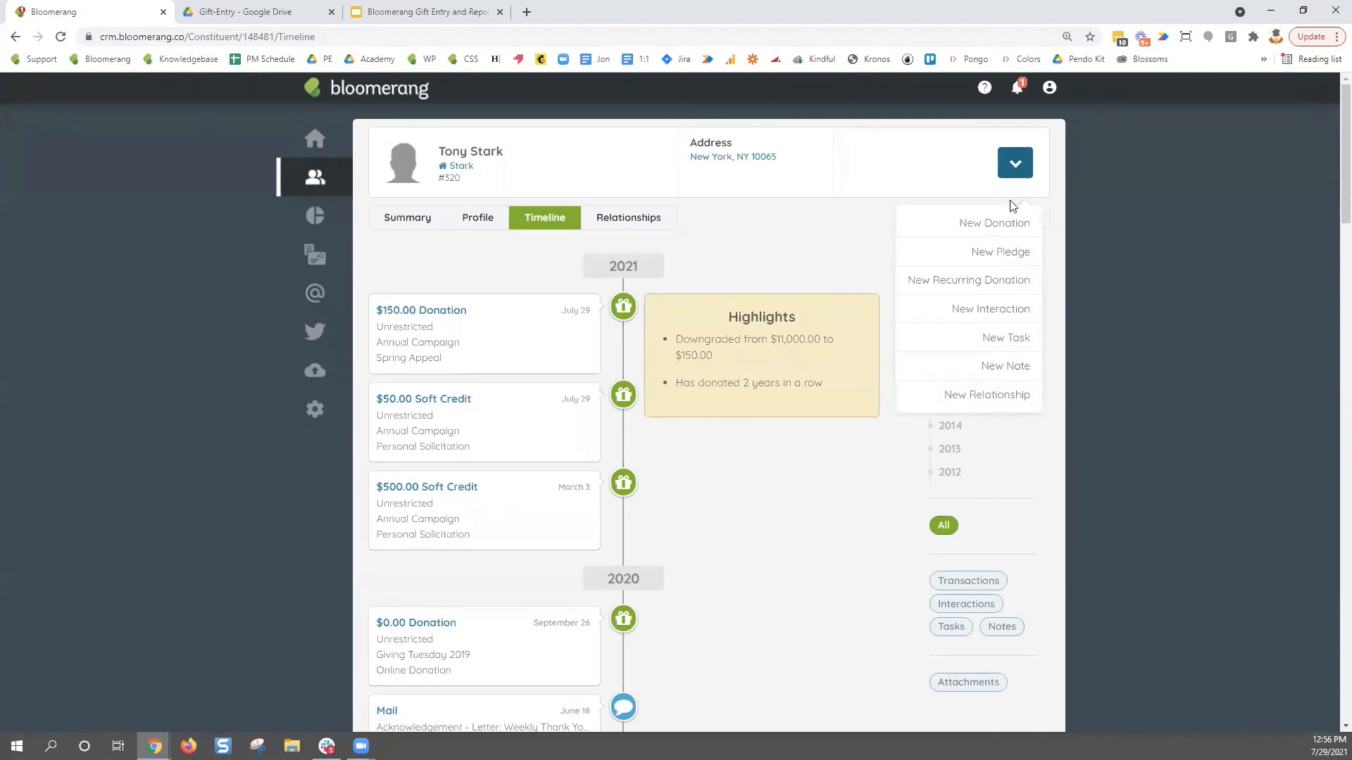
{"action": "left_click", "coordinate": [1009, 221]}
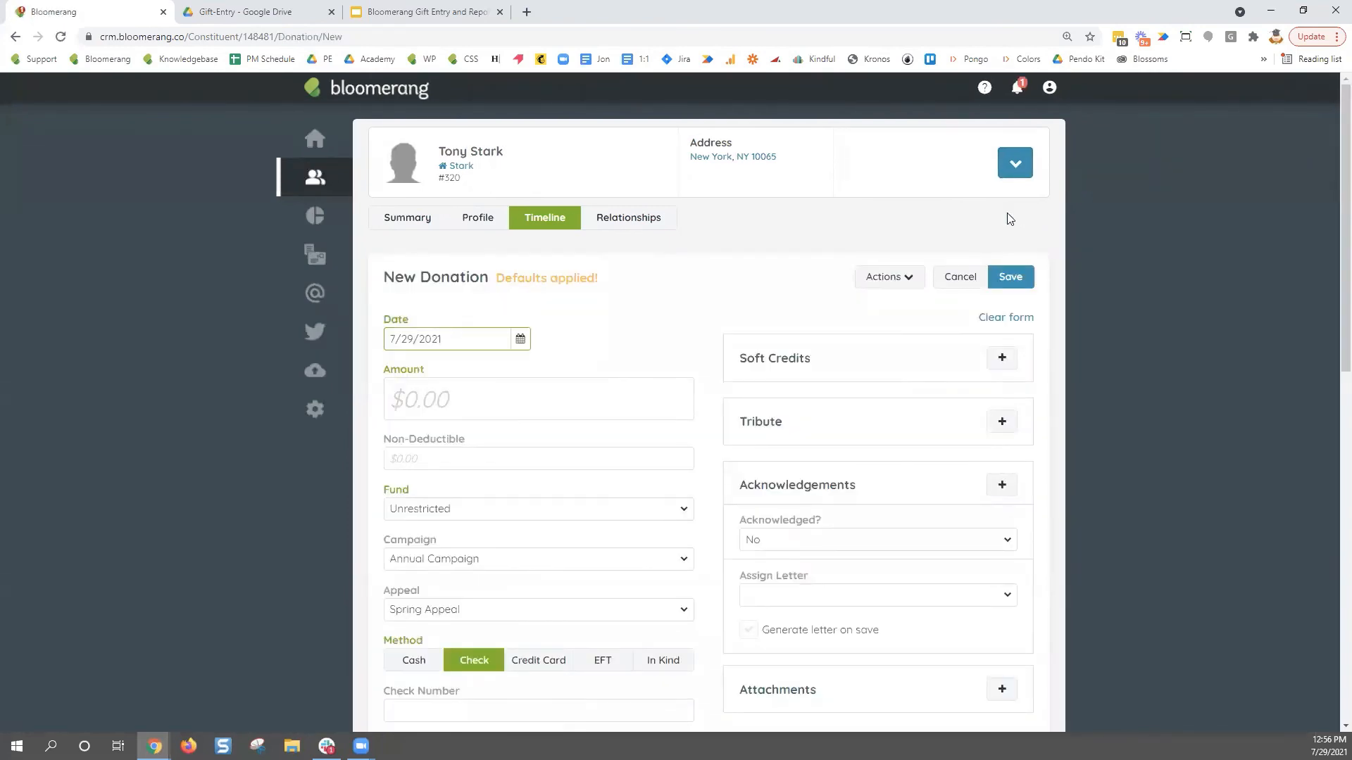
{"action": "left_click", "coordinate": [1025, 323]}
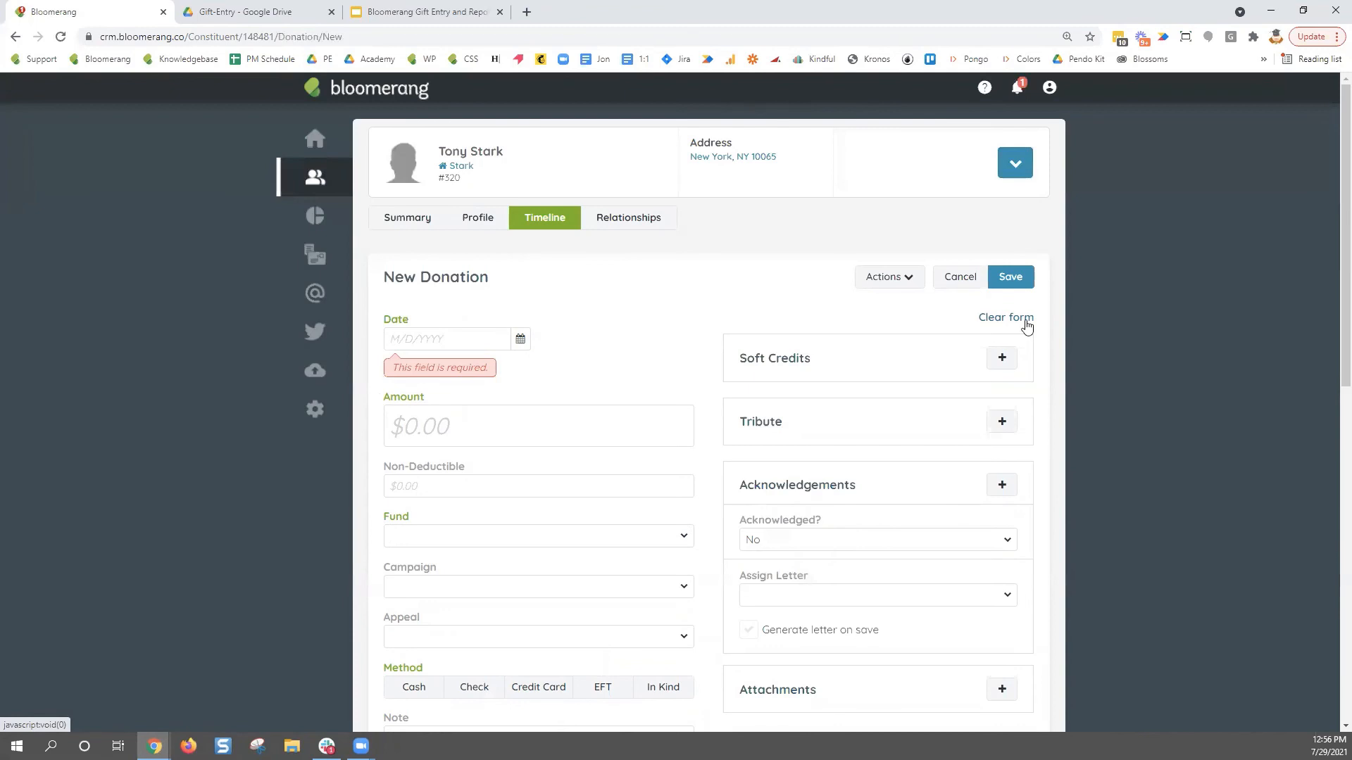
- Start another new donation and remove the stored default values via Actions
{"action": "left_click", "coordinate": [1015, 163]}
{"action": "left_click", "coordinate": [1012, 227]}
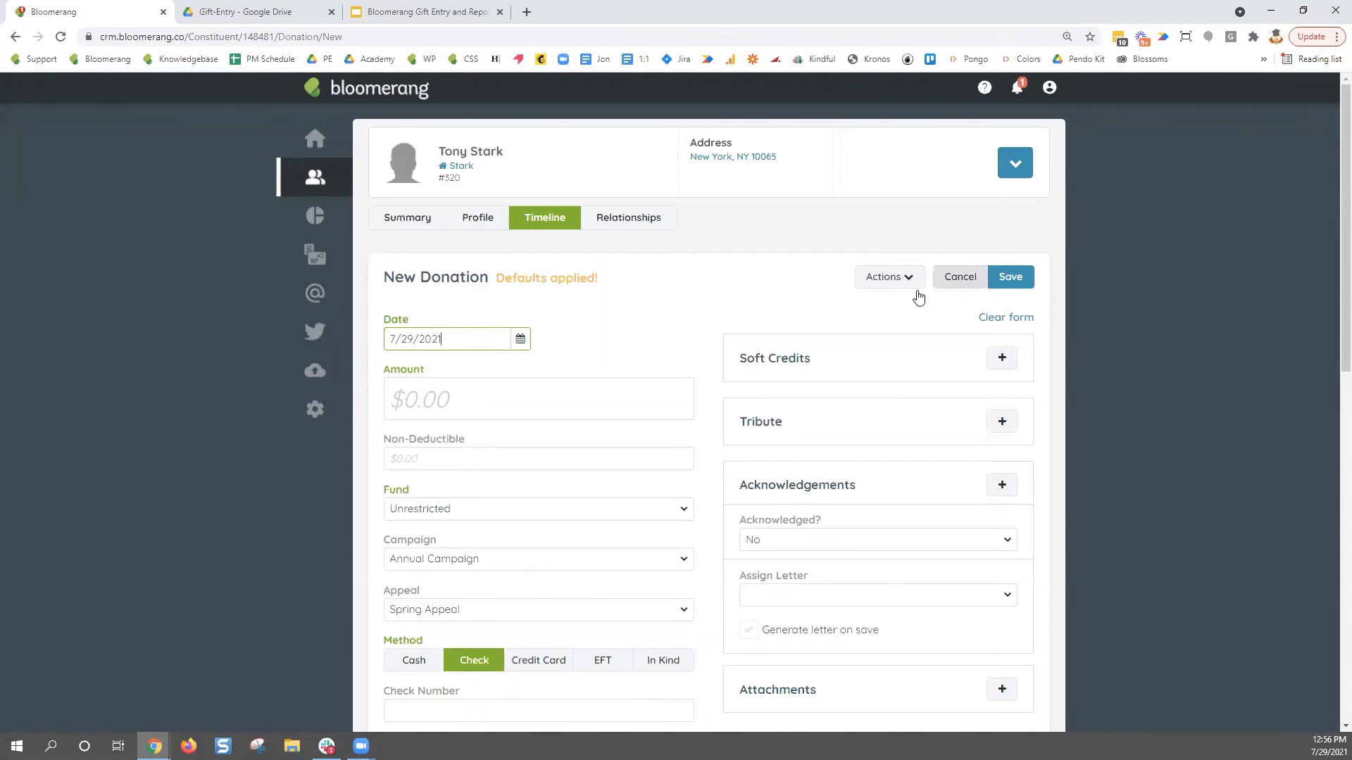
{"action": "left_click", "coordinate": [910, 278]}
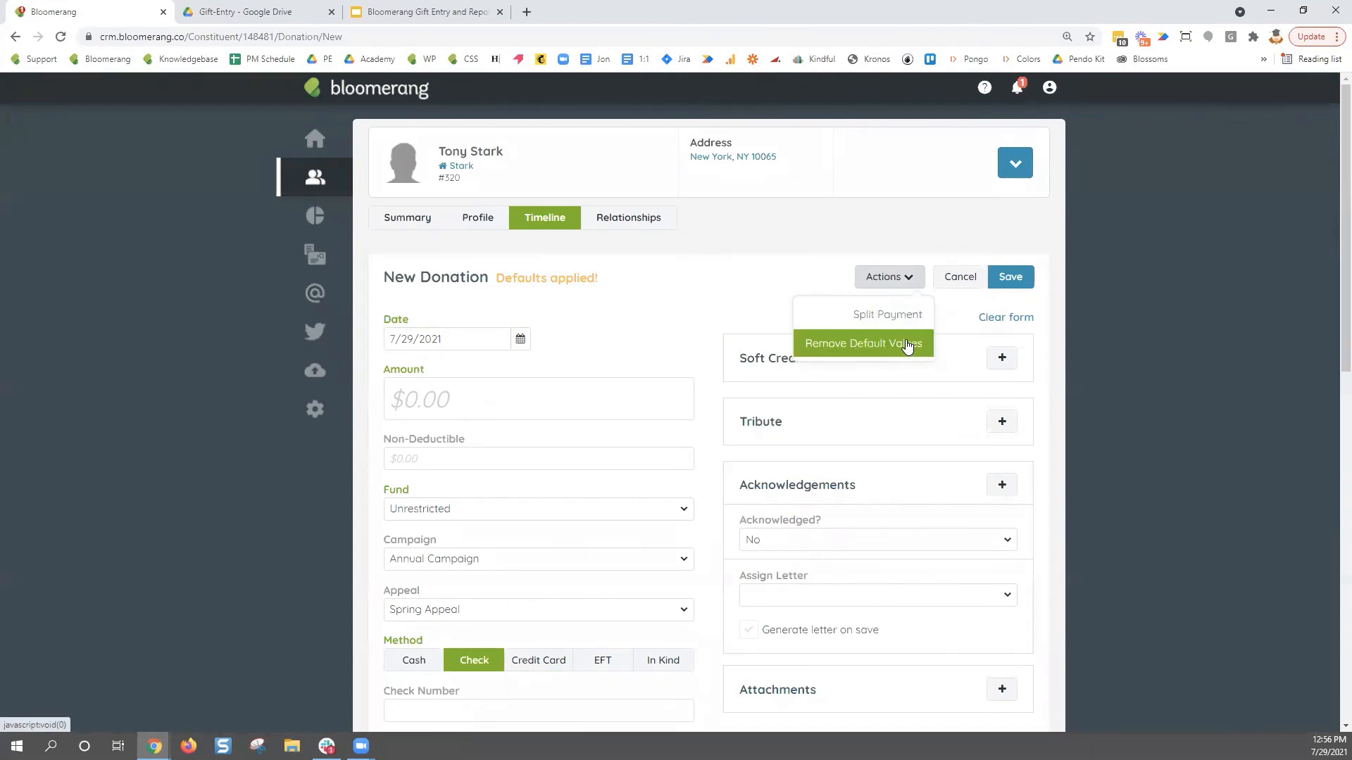
{"action": "left_click", "coordinate": [908, 344]}
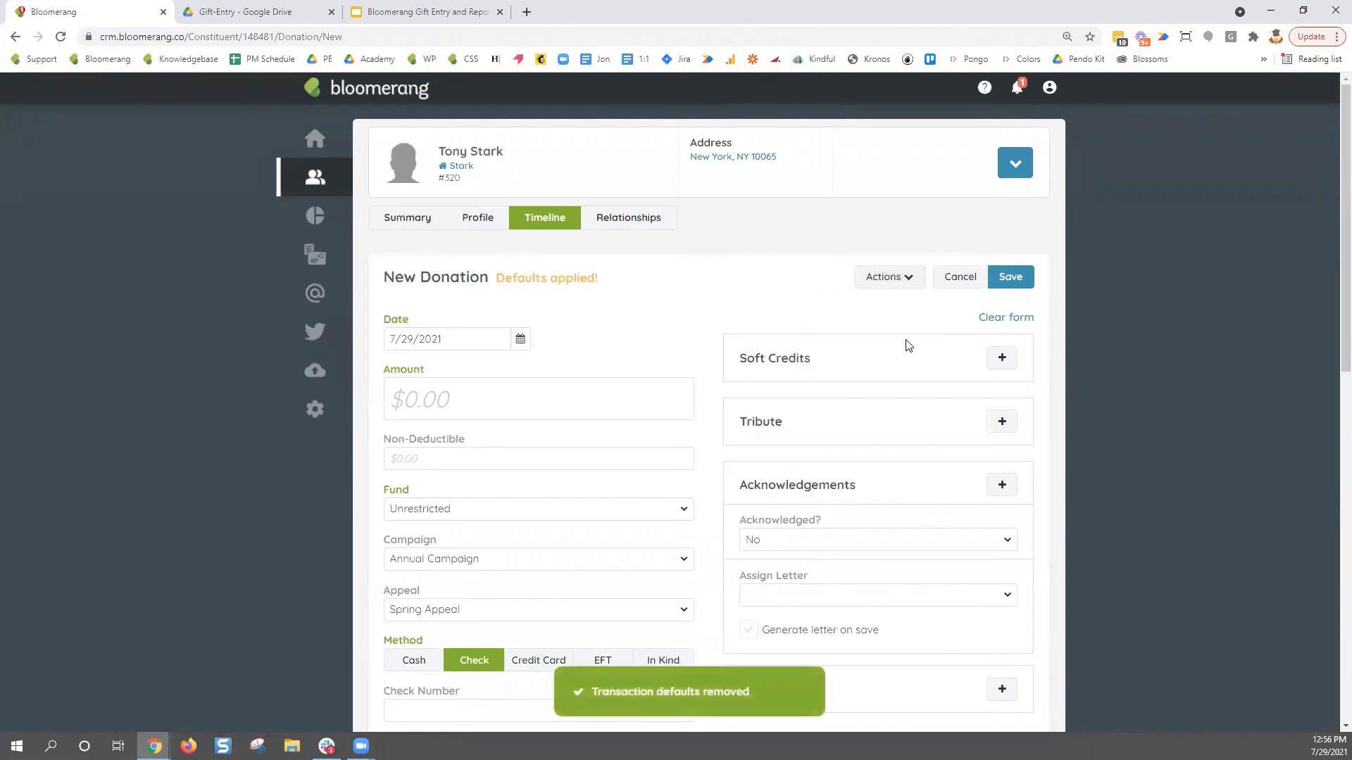
- Clear the donation form and check the Actions menu's Store as Default Values option
{"action": "left_click", "coordinate": [1006, 317]}
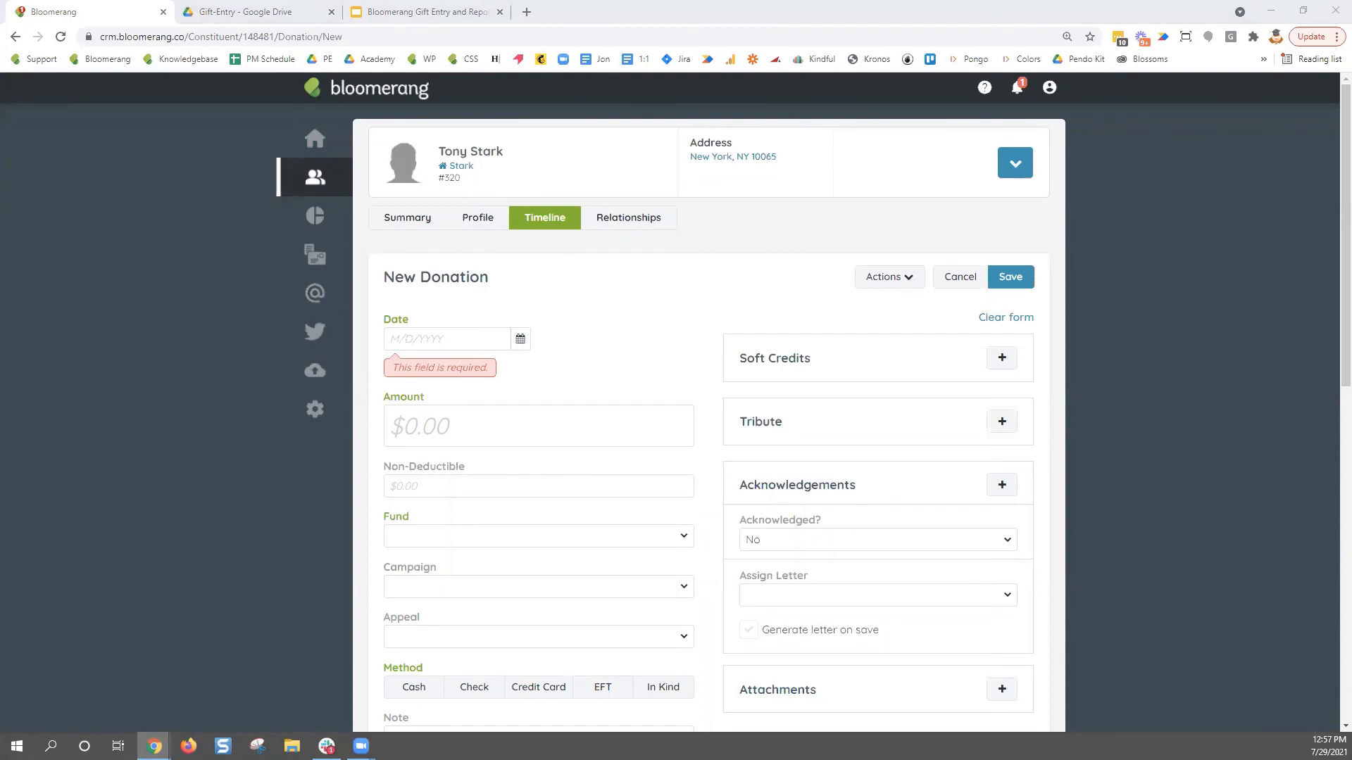
{"action": "left_click", "coordinate": [908, 282]}
{"action": "left_click", "coordinate": [949, 308]}
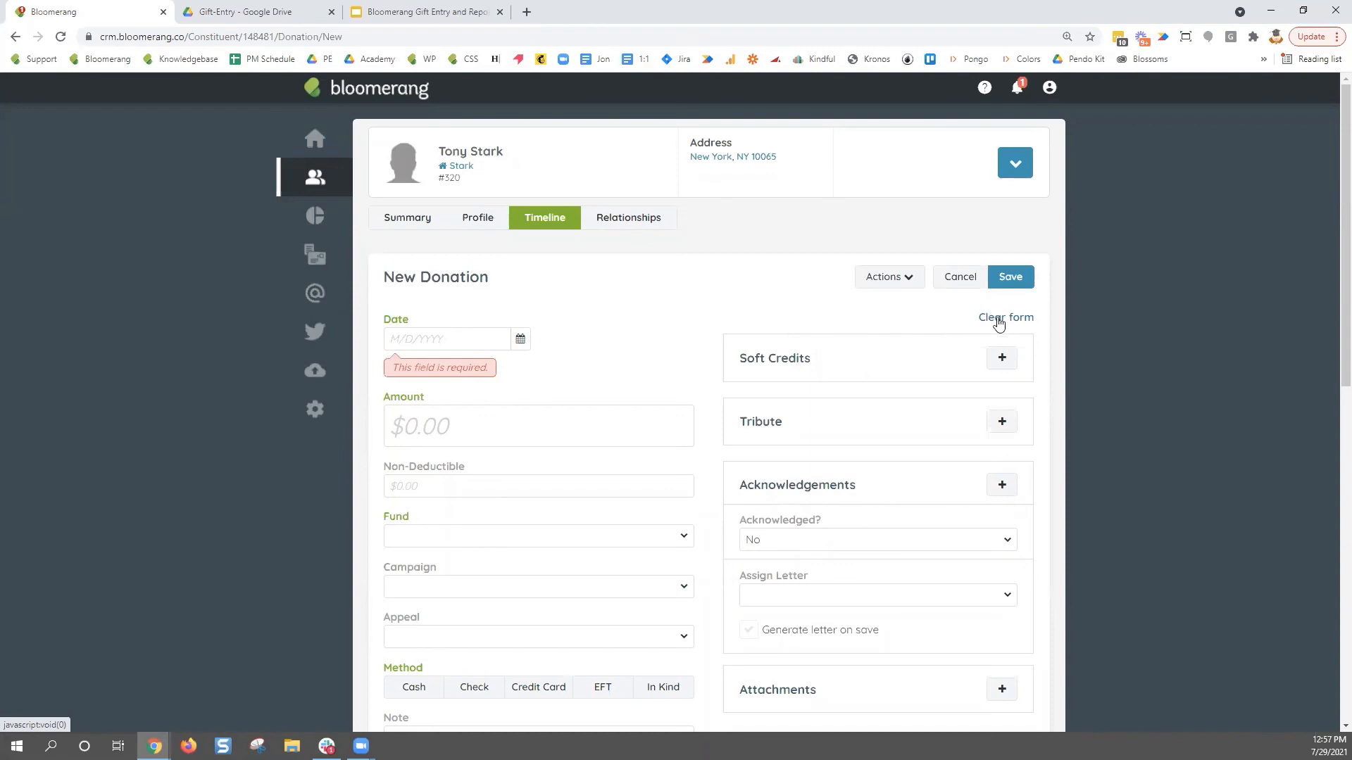
{"action": "left_click", "coordinate": [883, 279]}
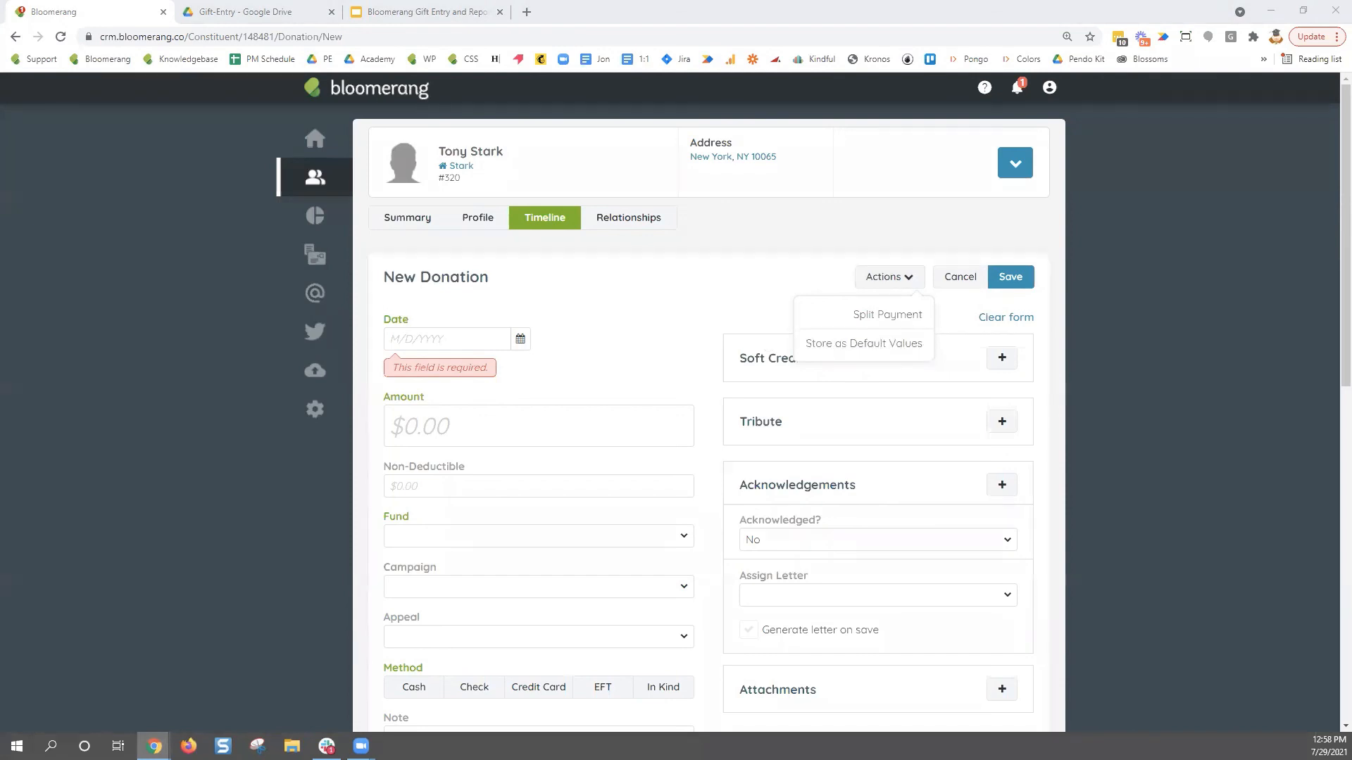
- Store Check alone as the default payment method, then go to the Imports page
{"action": "scroll", "coordinate": [653, 549], "scroll_direction": "down", "scroll_amount": 3}
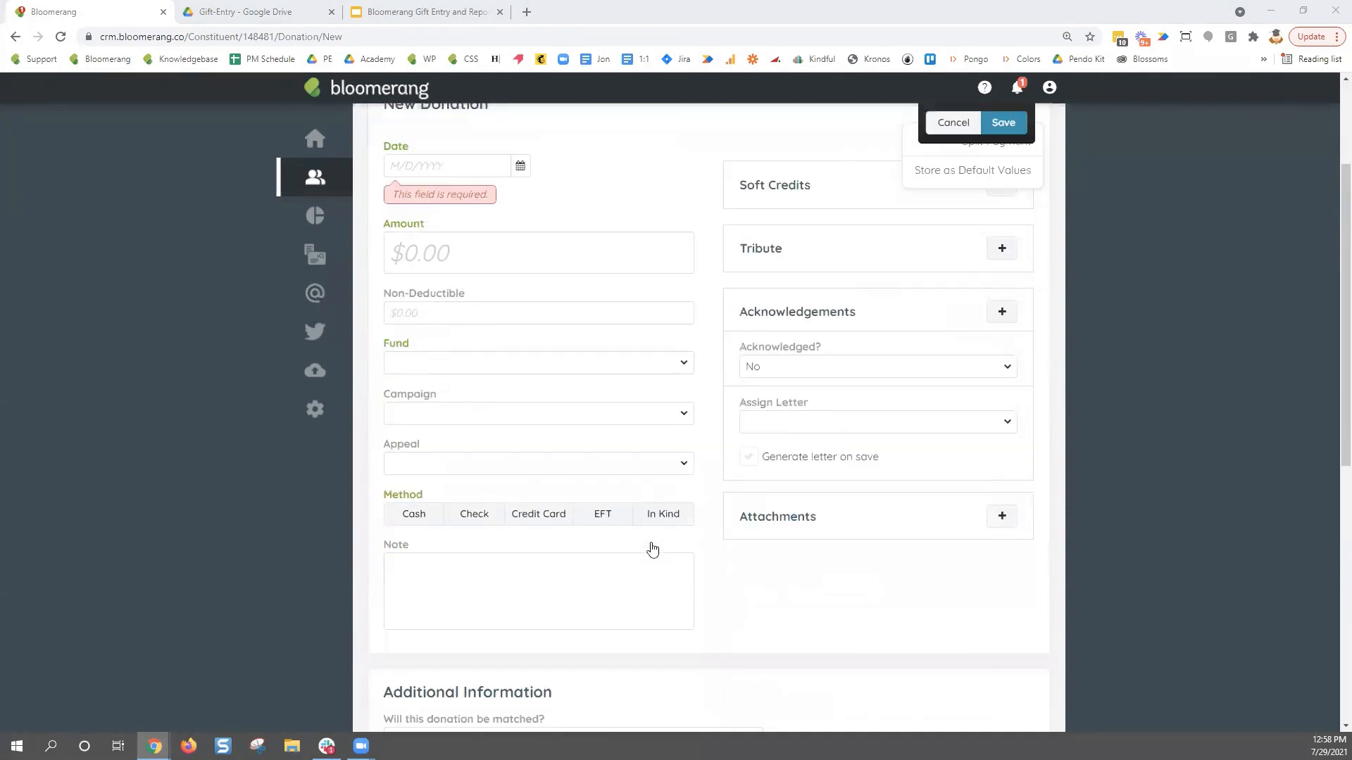
{"action": "scroll", "coordinate": [765, 561], "scroll_direction": "up", "scroll_amount": 3}
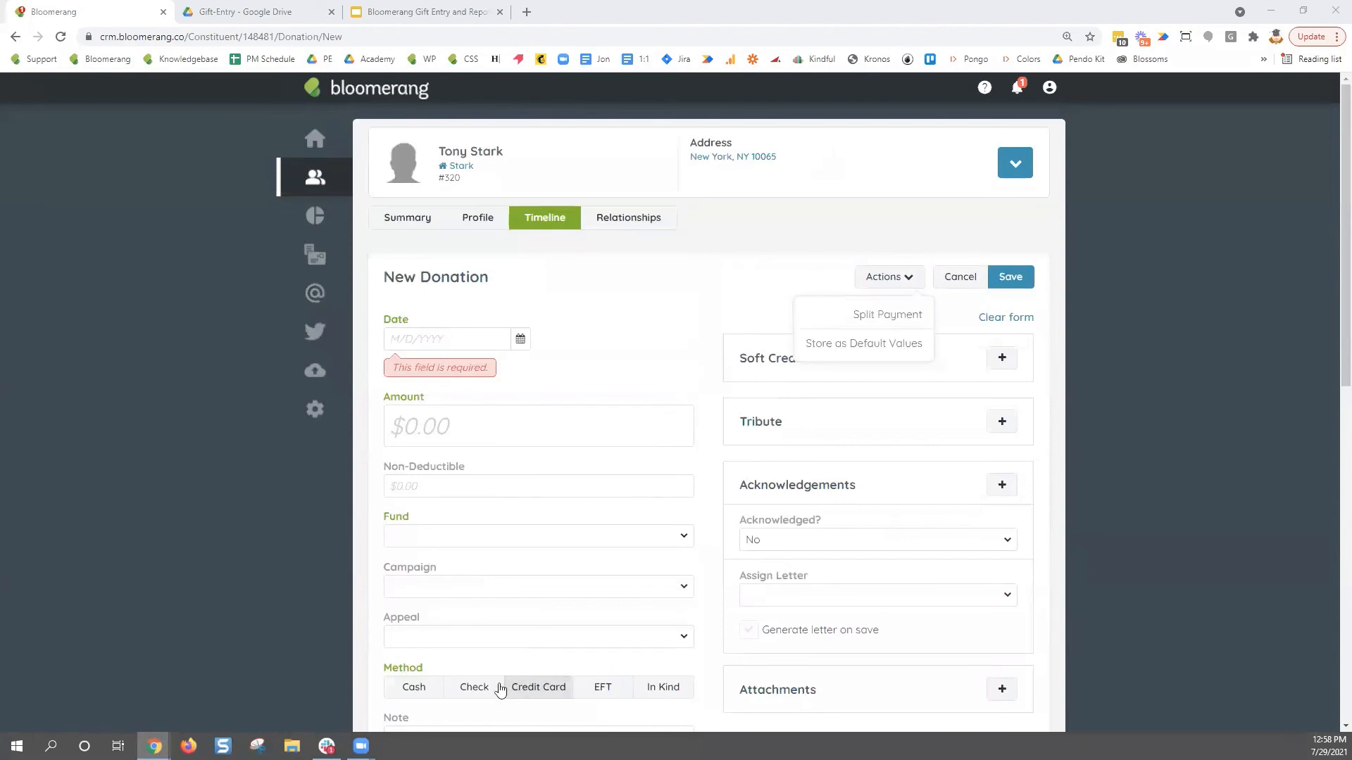
{"action": "left_click", "coordinate": [474, 686]}
{"action": "scroll", "coordinate": [634, 595], "scroll_direction": "down", "scroll_amount": 2}
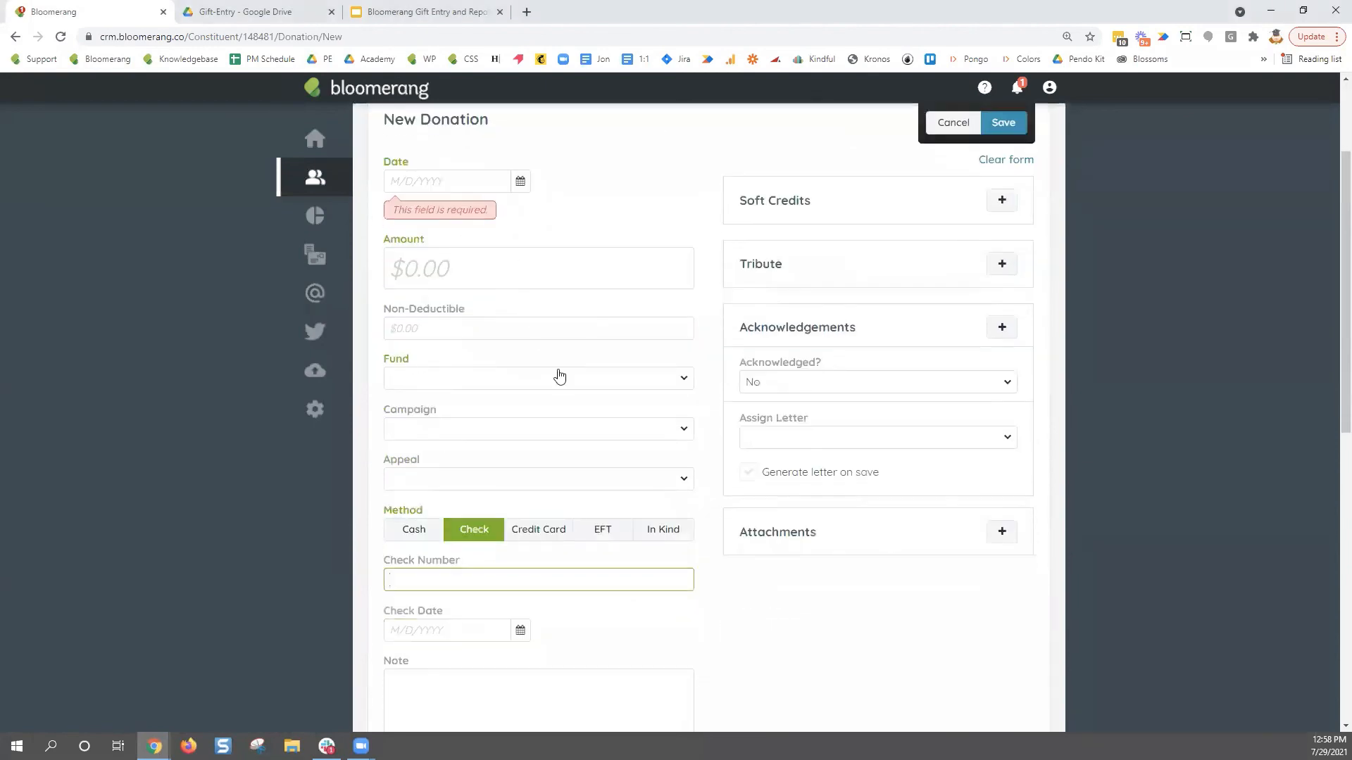
{"action": "scroll", "coordinate": [829, 359], "scroll_direction": "up", "scroll_amount": 1}
{"action": "left_click", "coordinate": [908, 191]}
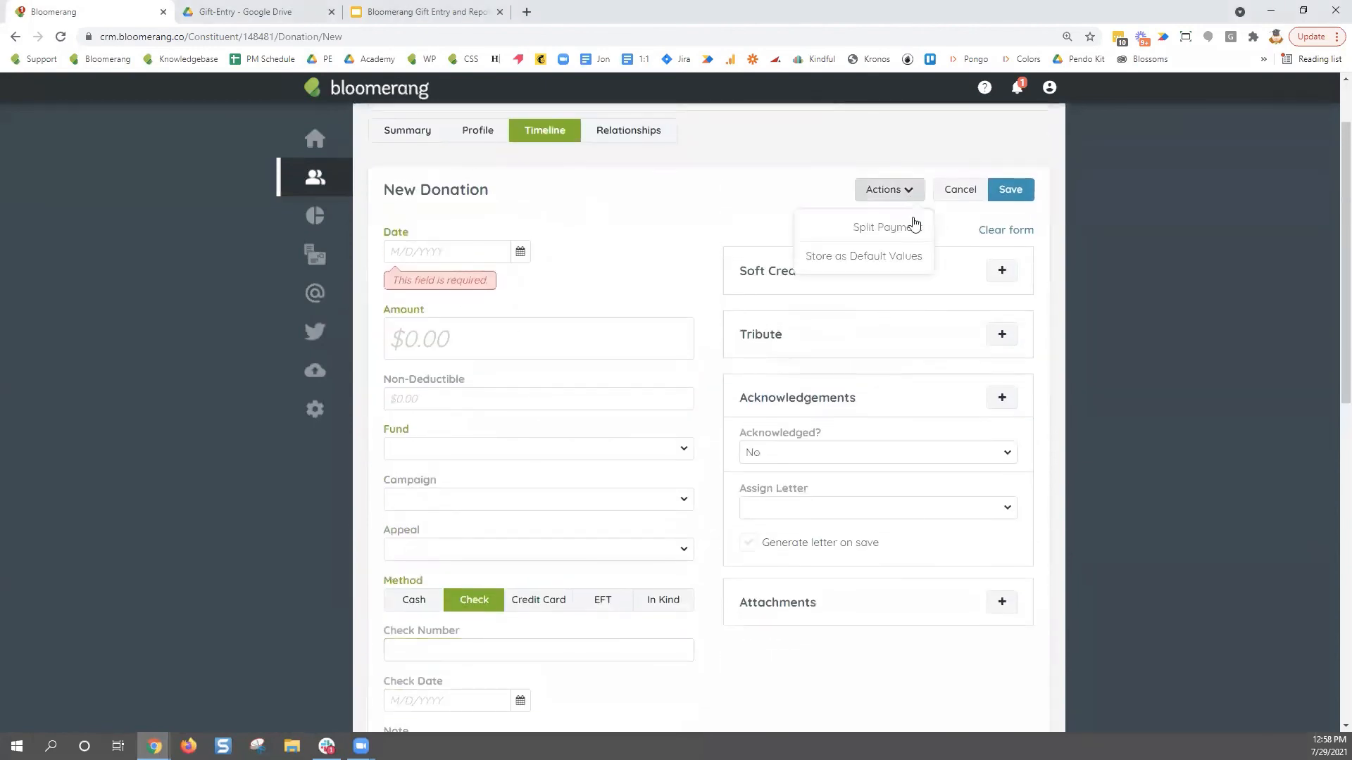
{"action": "left_click", "coordinate": [916, 259]}
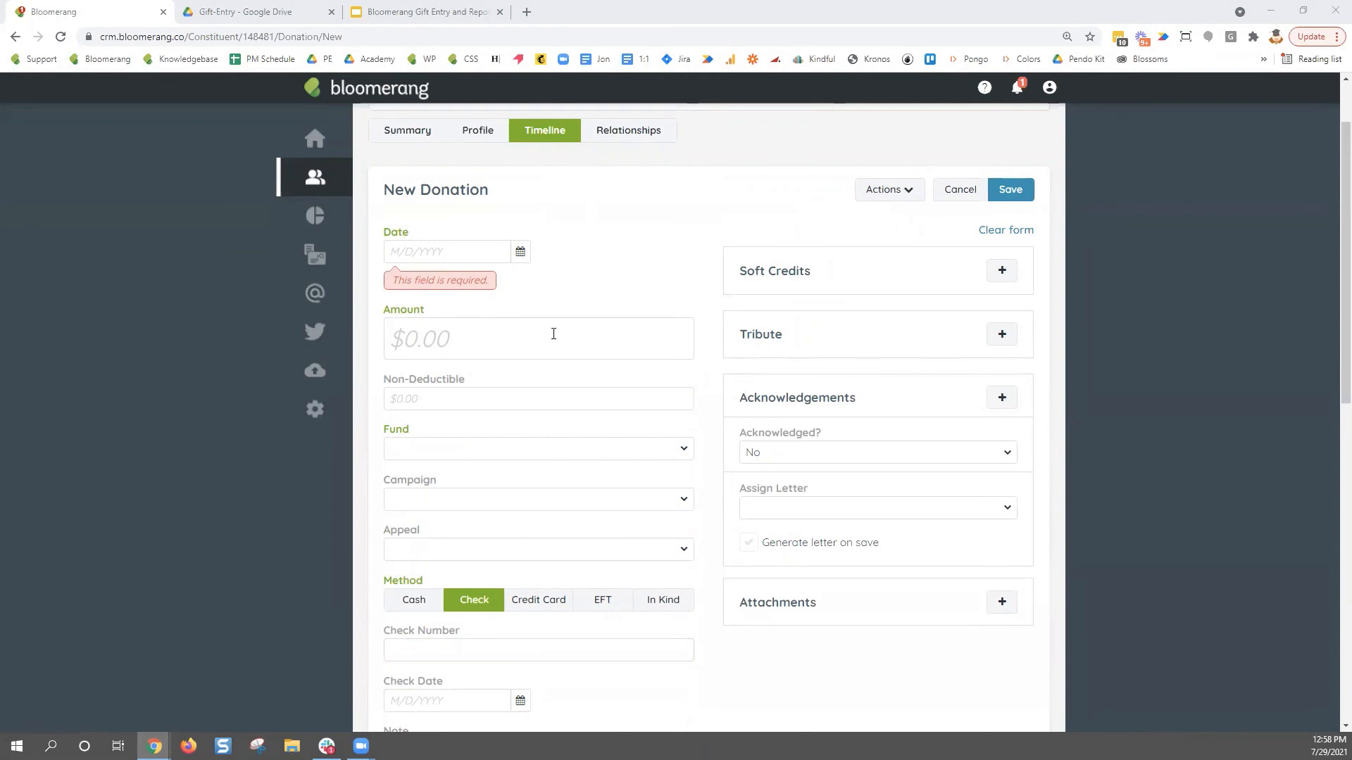
{"action": "left_click", "coordinate": [317, 374]}
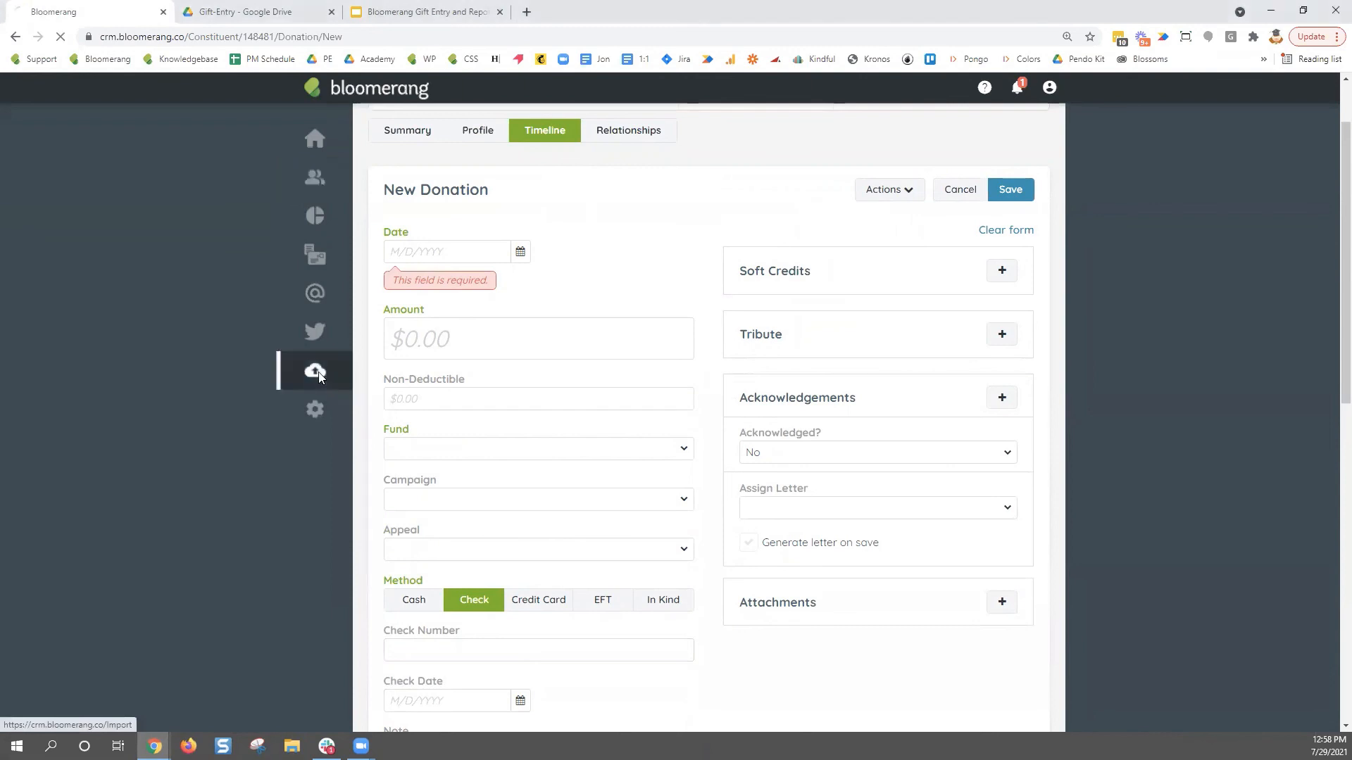
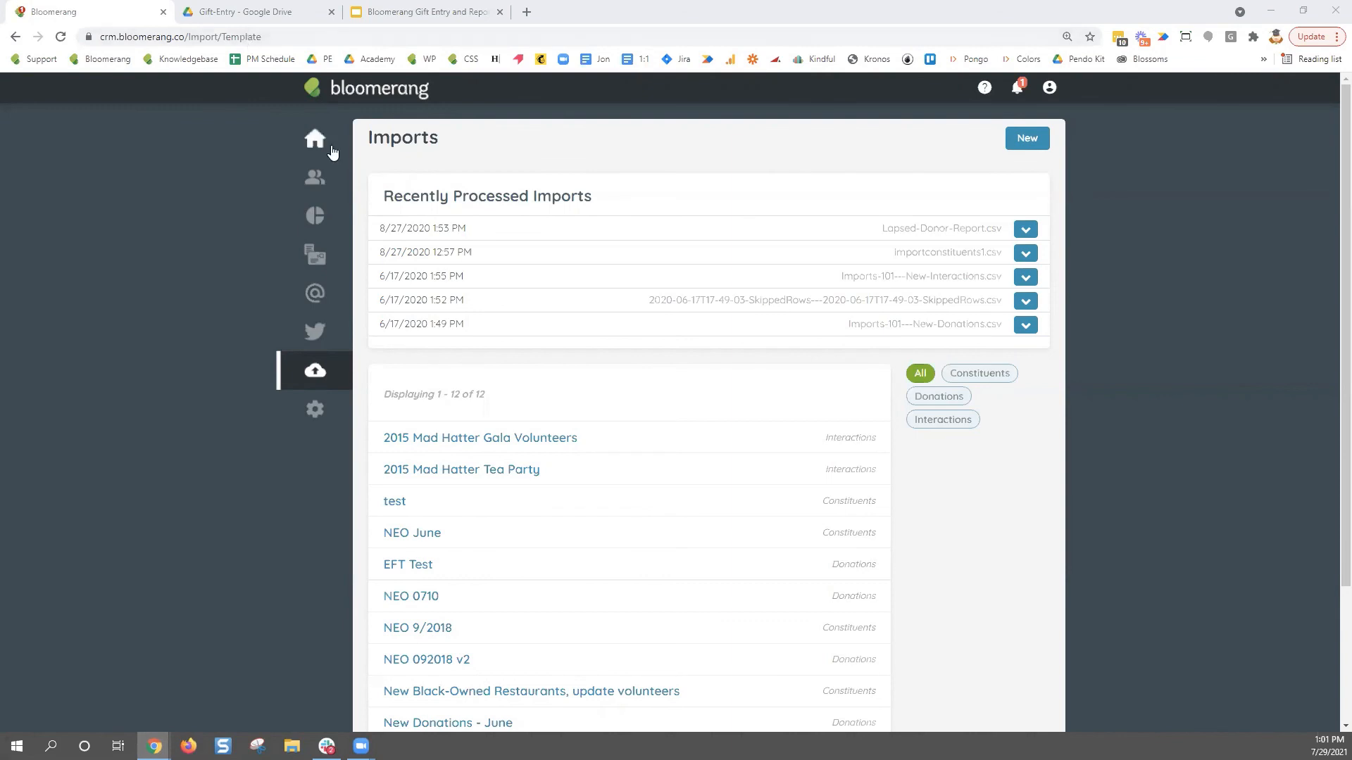
- Open a recently viewed constituent's Summary from the Constituents panel and select its ID number
{"action": "left_click", "coordinate": [315, 178]}
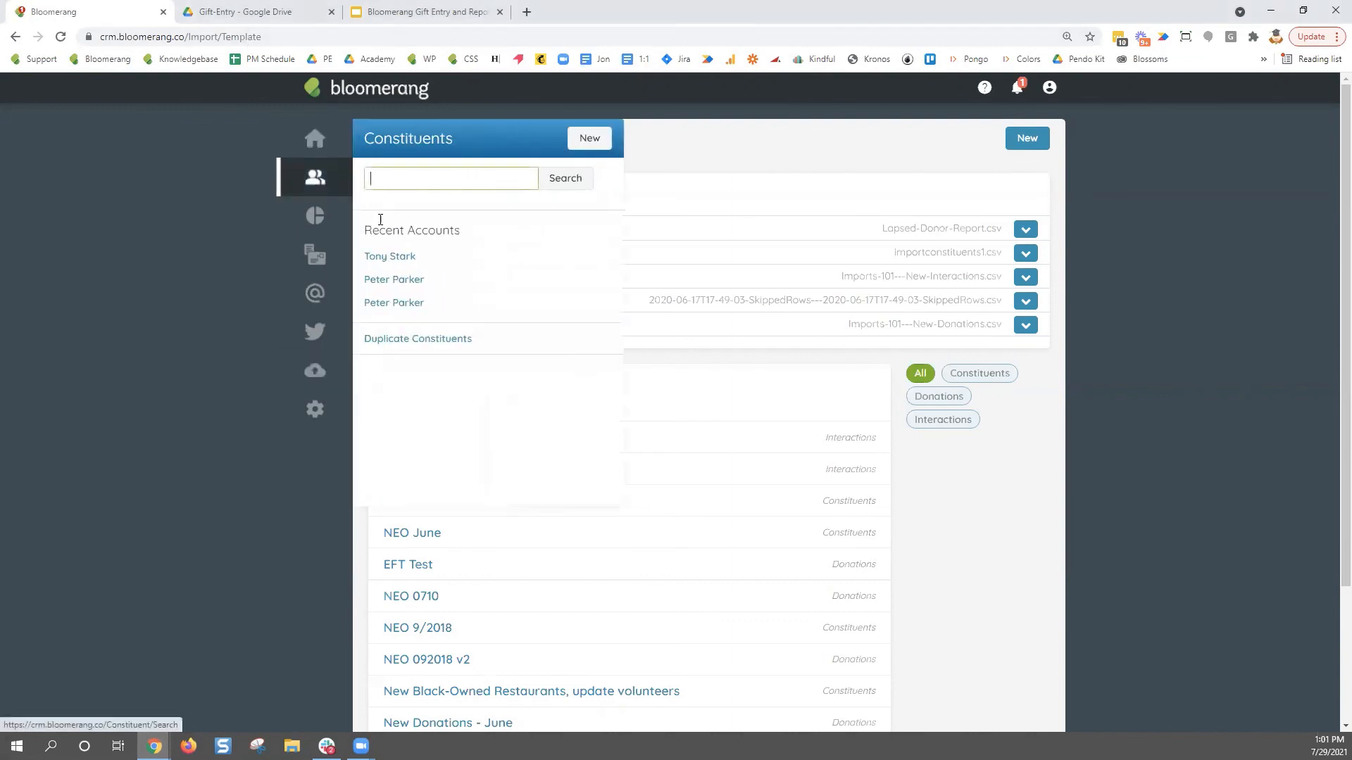
{"action": "left_click", "coordinate": [392, 279]}
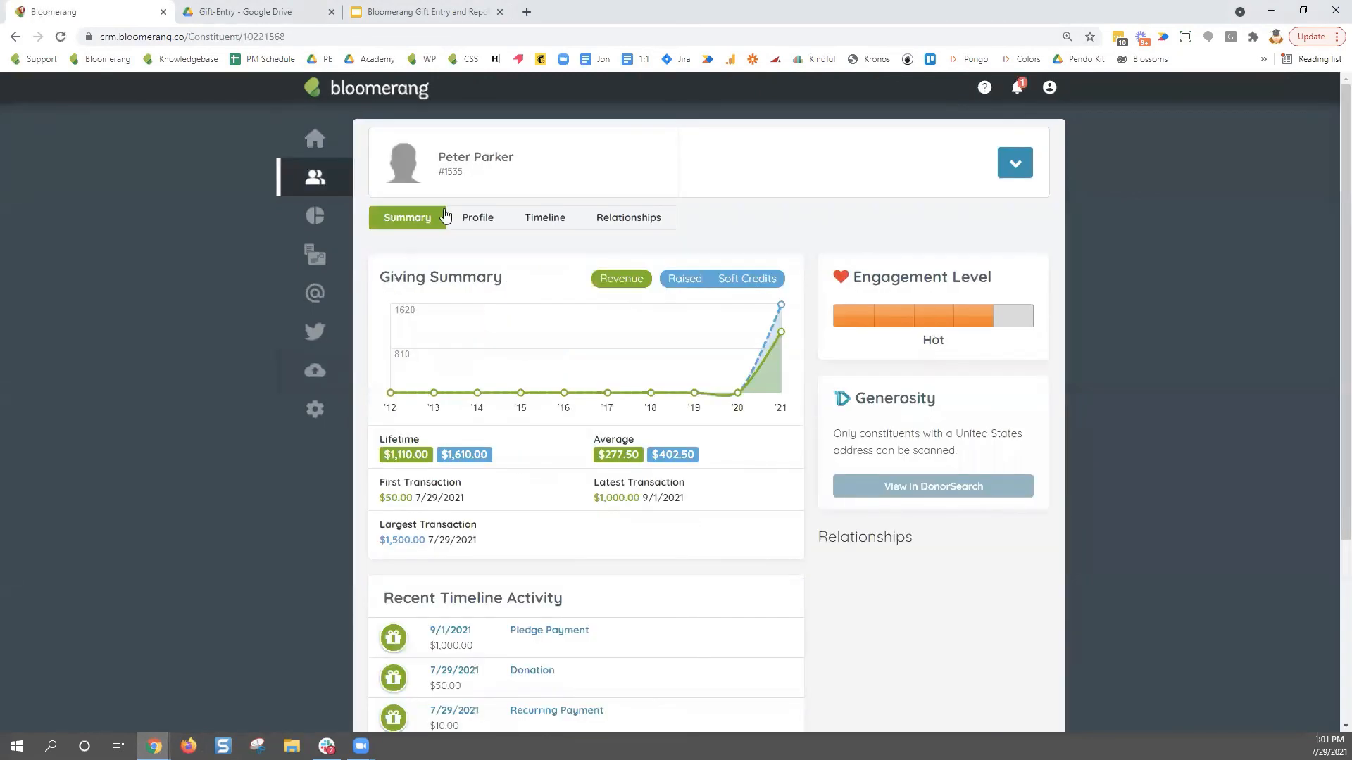
{"action": "left_click_drag", "start_coordinate": [479, 173], "coordinate": [446, 176]}
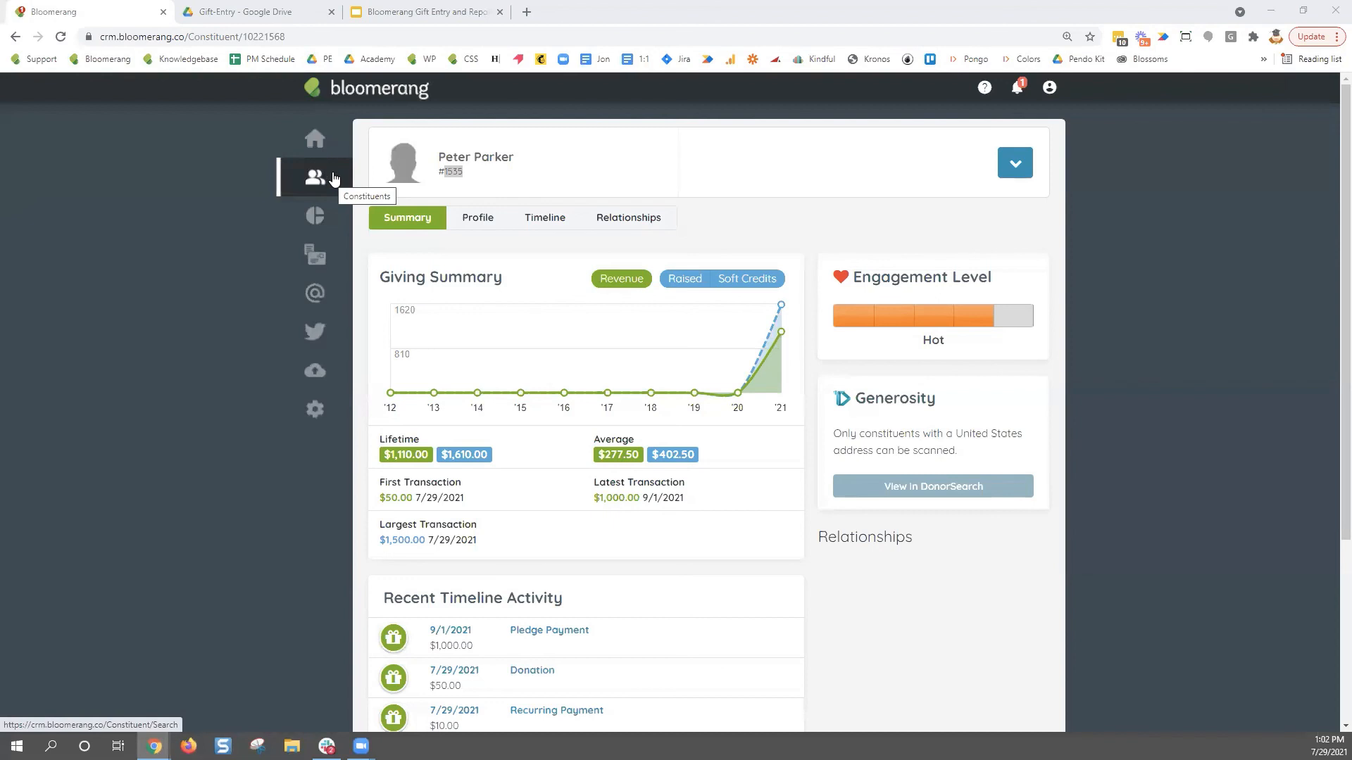
- View the constituent's Profile details and its Edit actions menu, then bring up the Reports panel
{"action": "left_click", "coordinate": [481, 220]}
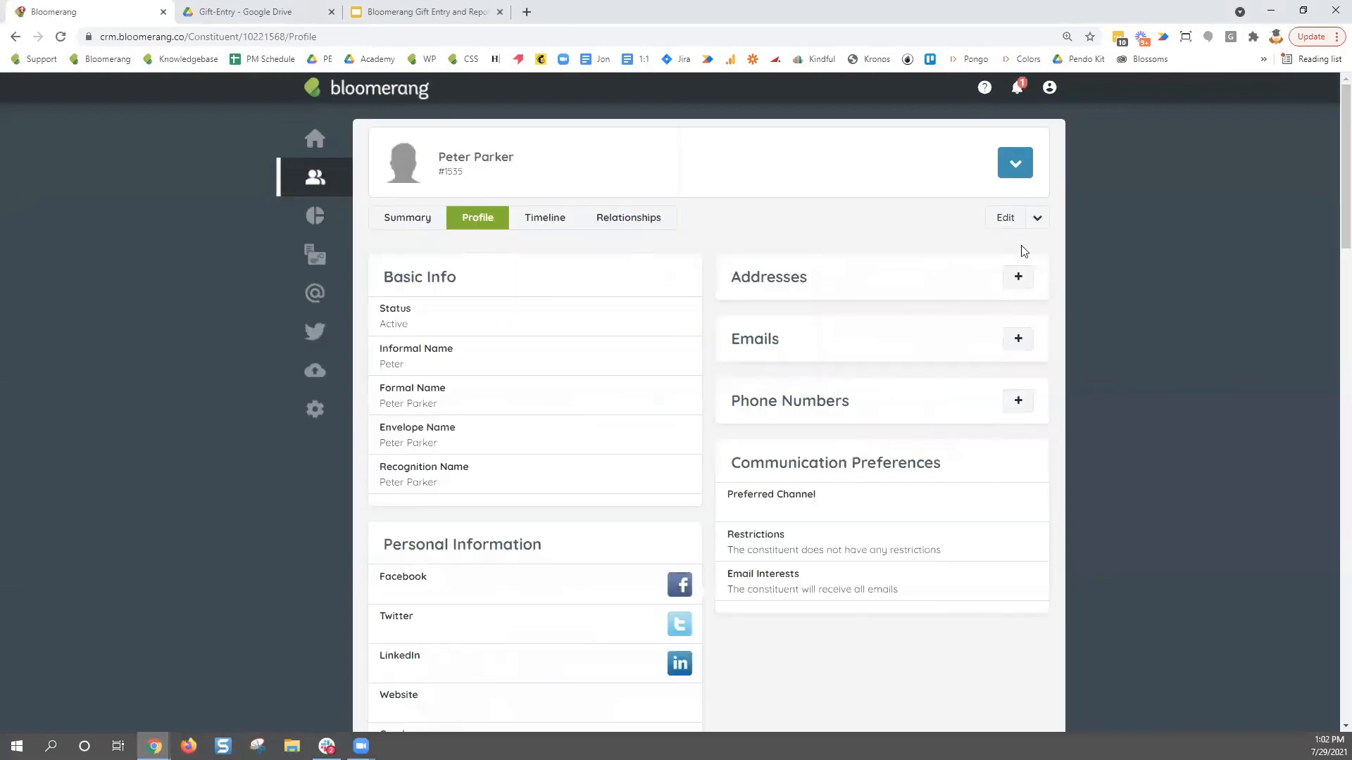
{"action": "left_click", "coordinate": [1037, 217]}
{"action": "mouse_move", "coordinate": [315, 176]}
{"action": "left_click", "coordinate": [366, 180]}
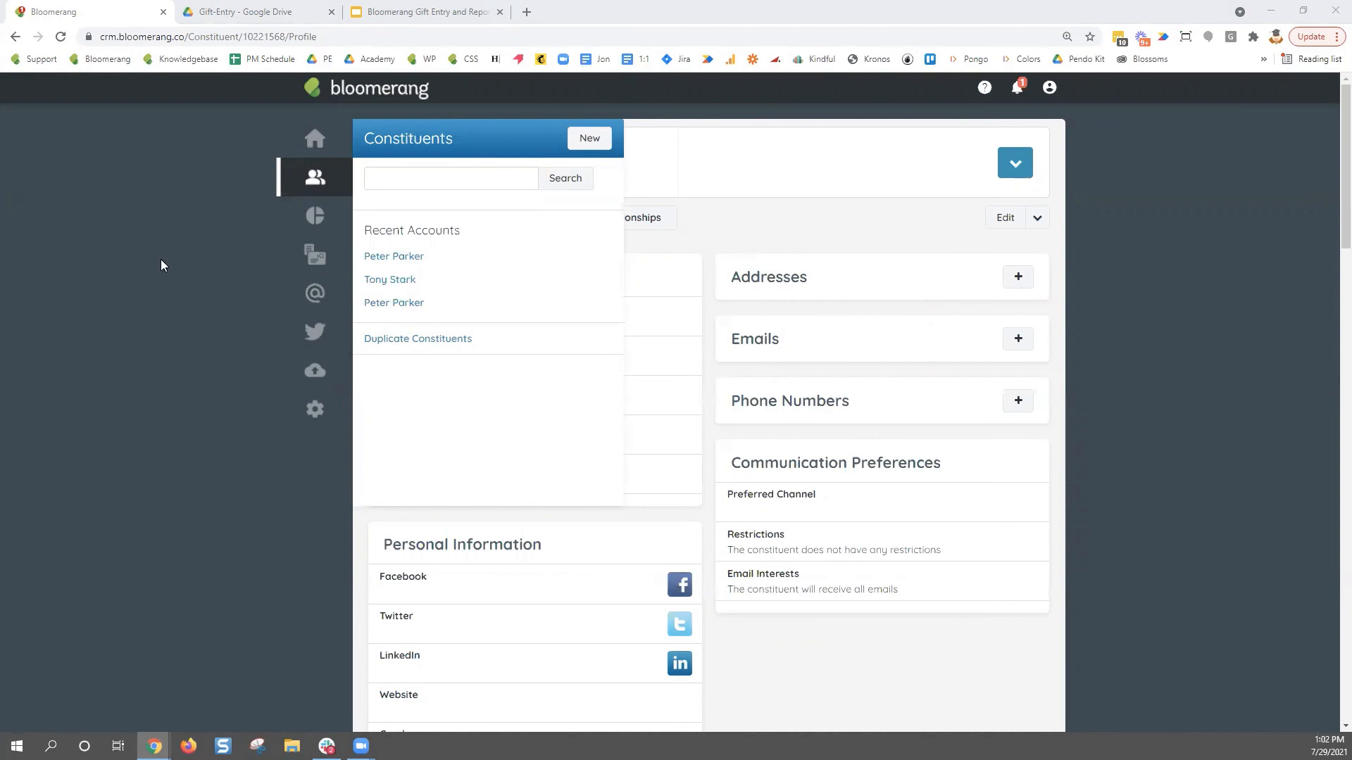
- From the Reports list, start a new Transactions report built from scratch
{"action": "mouse_move", "coordinate": [315, 215]}
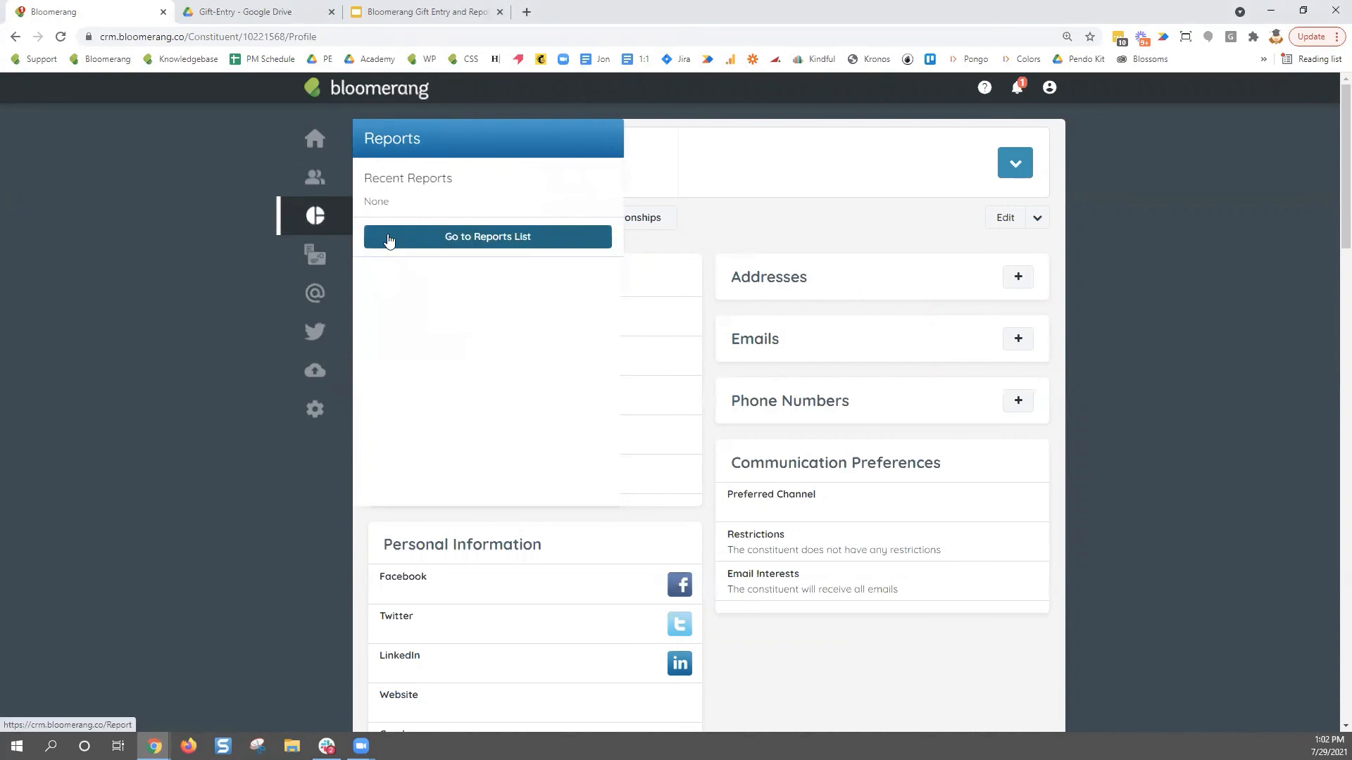
{"action": "left_click", "coordinate": [388, 239]}
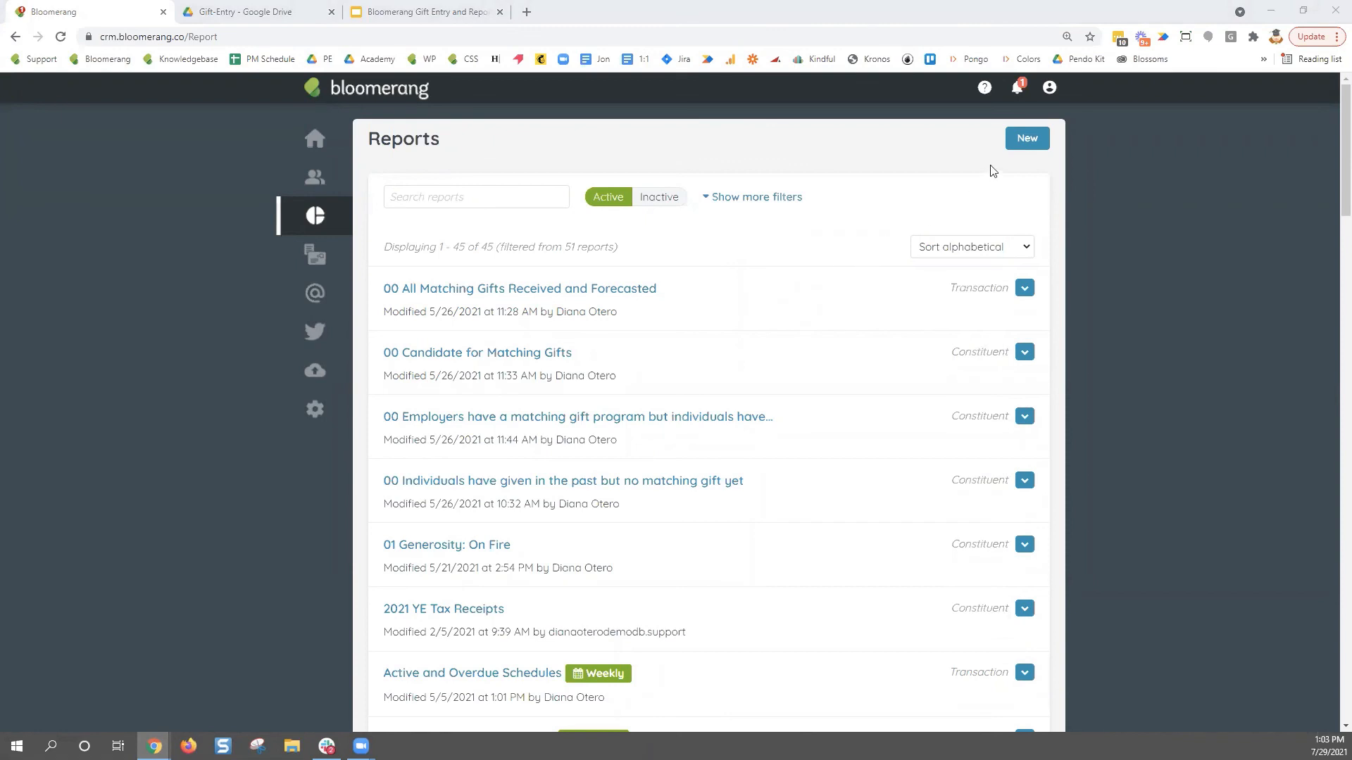
{"action": "left_click", "coordinate": [1027, 139]}
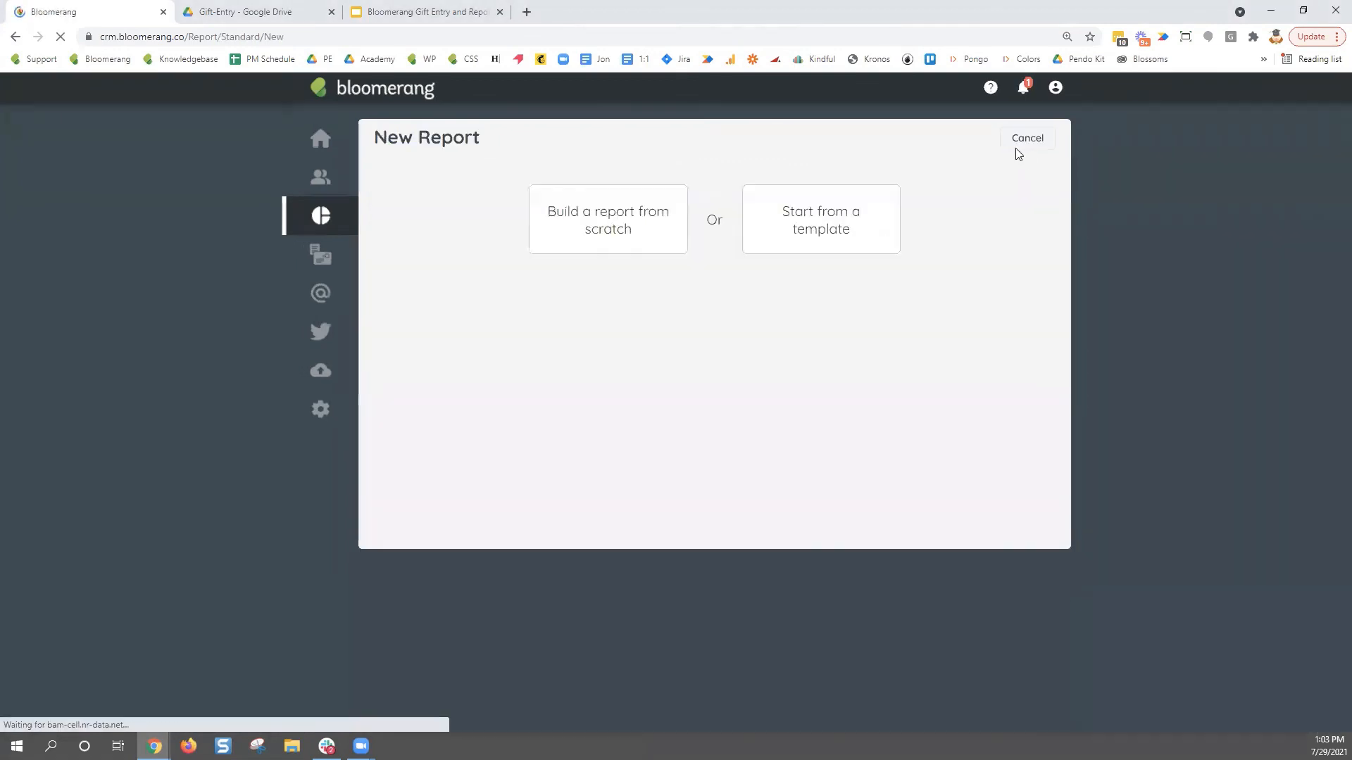
{"action": "left_click", "coordinate": [585, 235]}
{"action": "left_click", "coordinate": [751, 394]}
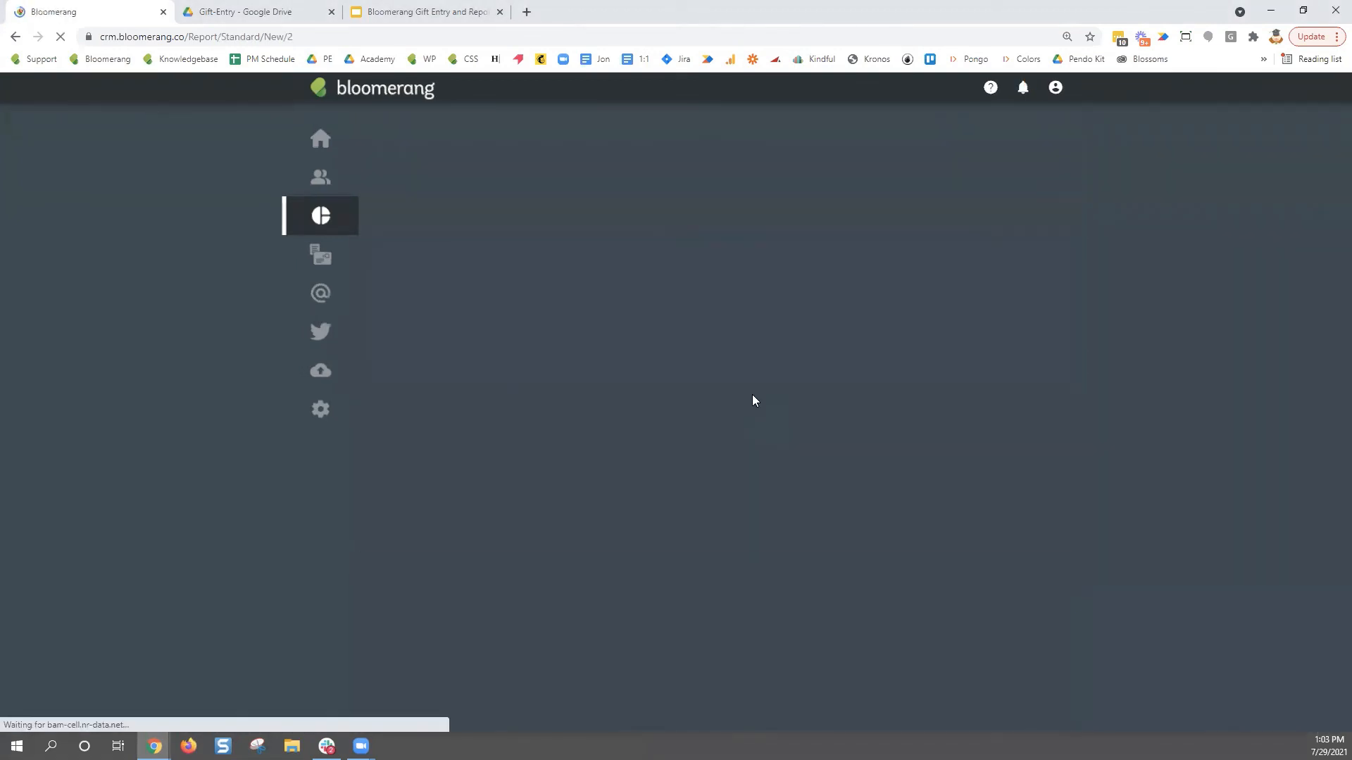
- Add an include filter where Appeal is 'Fall Appeal'
{"action": "left_click", "coordinate": [477, 273]}
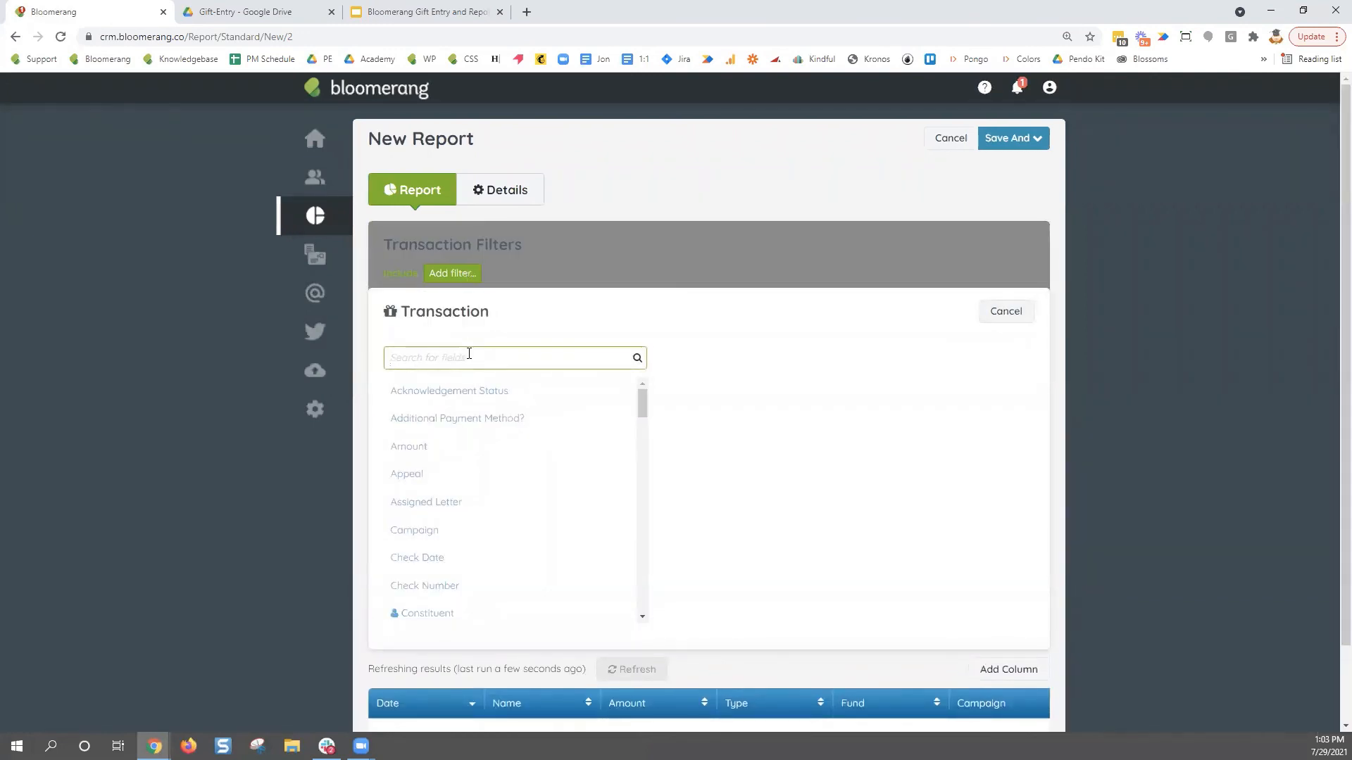
{"action": "type", "text": "appeal"}
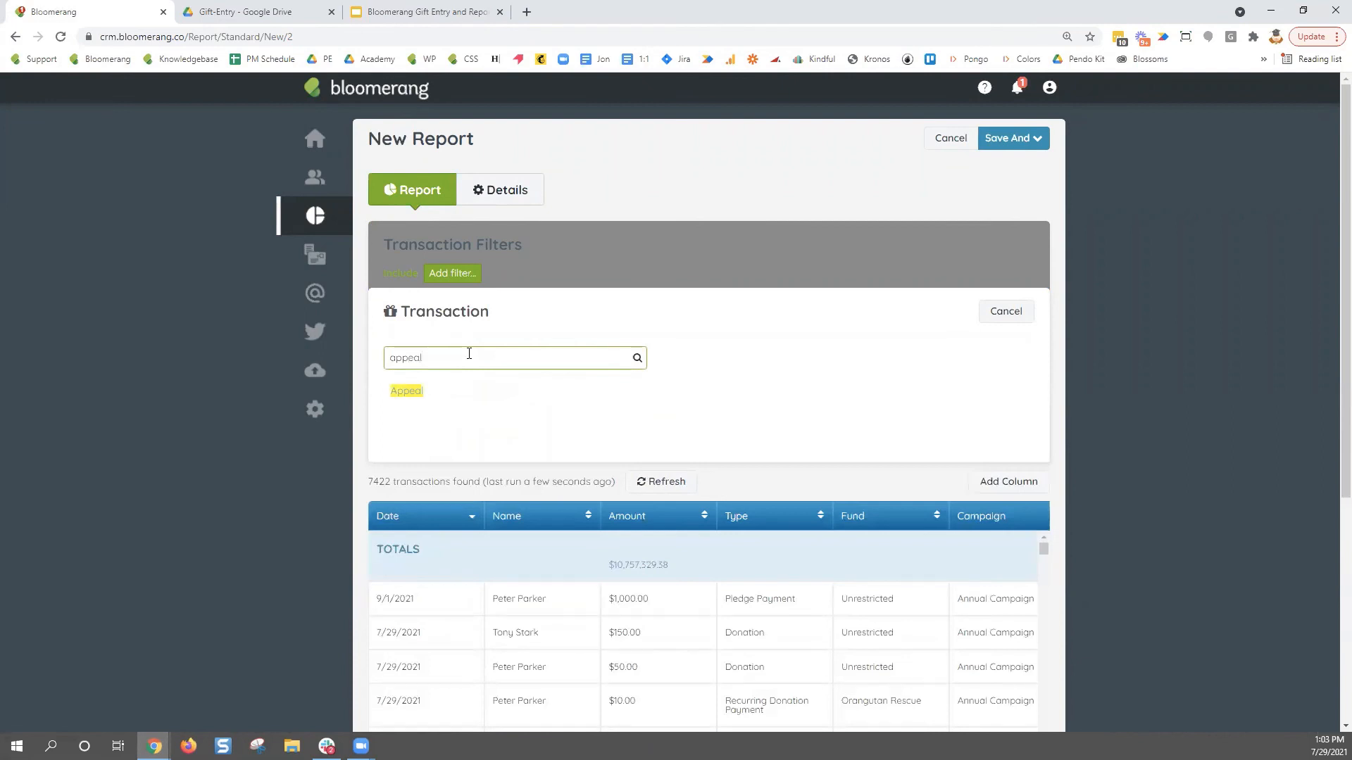
{"action": "left_click", "coordinate": [420, 389]}
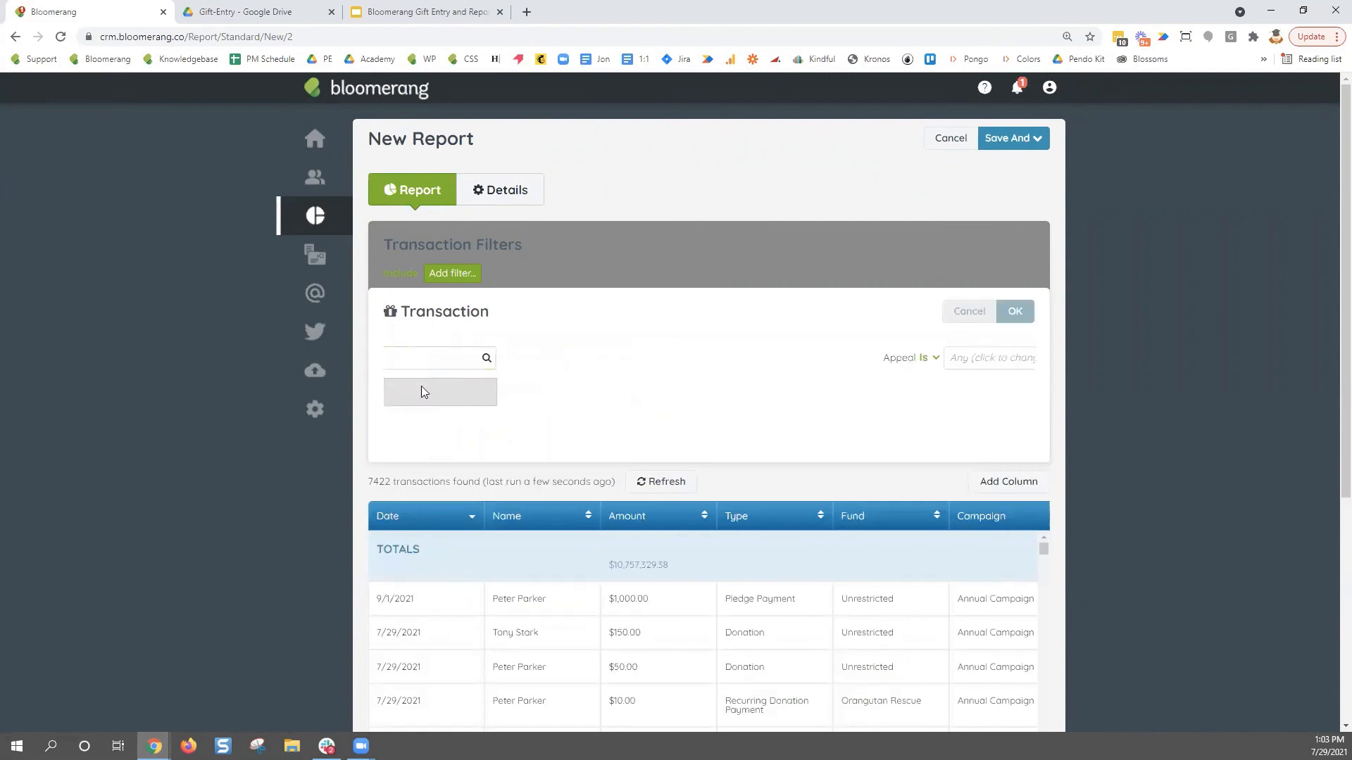
{"action": "left_click", "coordinate": [510, 357]}
{"action": "scroll", "coordinate": [601, 465], "scroll_direction": "down", "scroll_amount": 5}
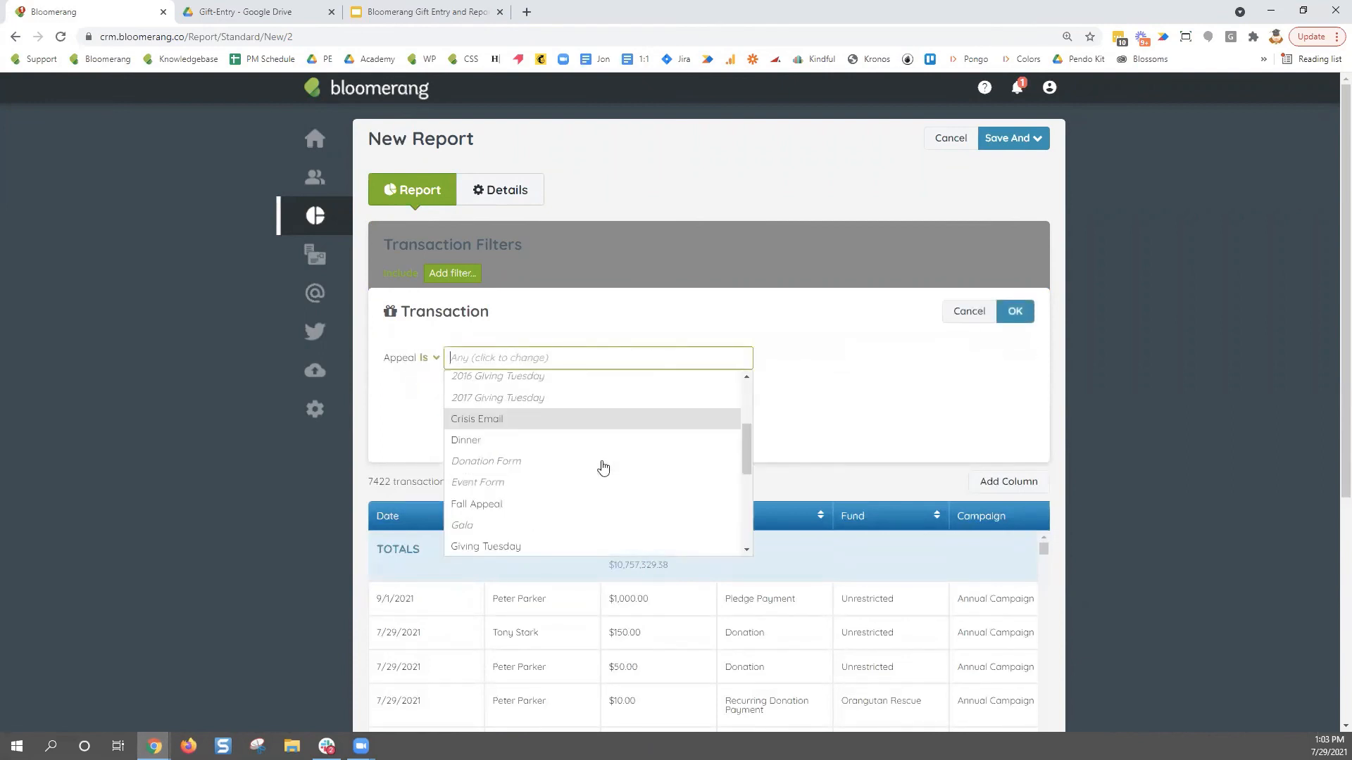
{"action": "scroll", "coordinate": [603, 467], "scroll_direction": "down", "scroll_amount": 2}
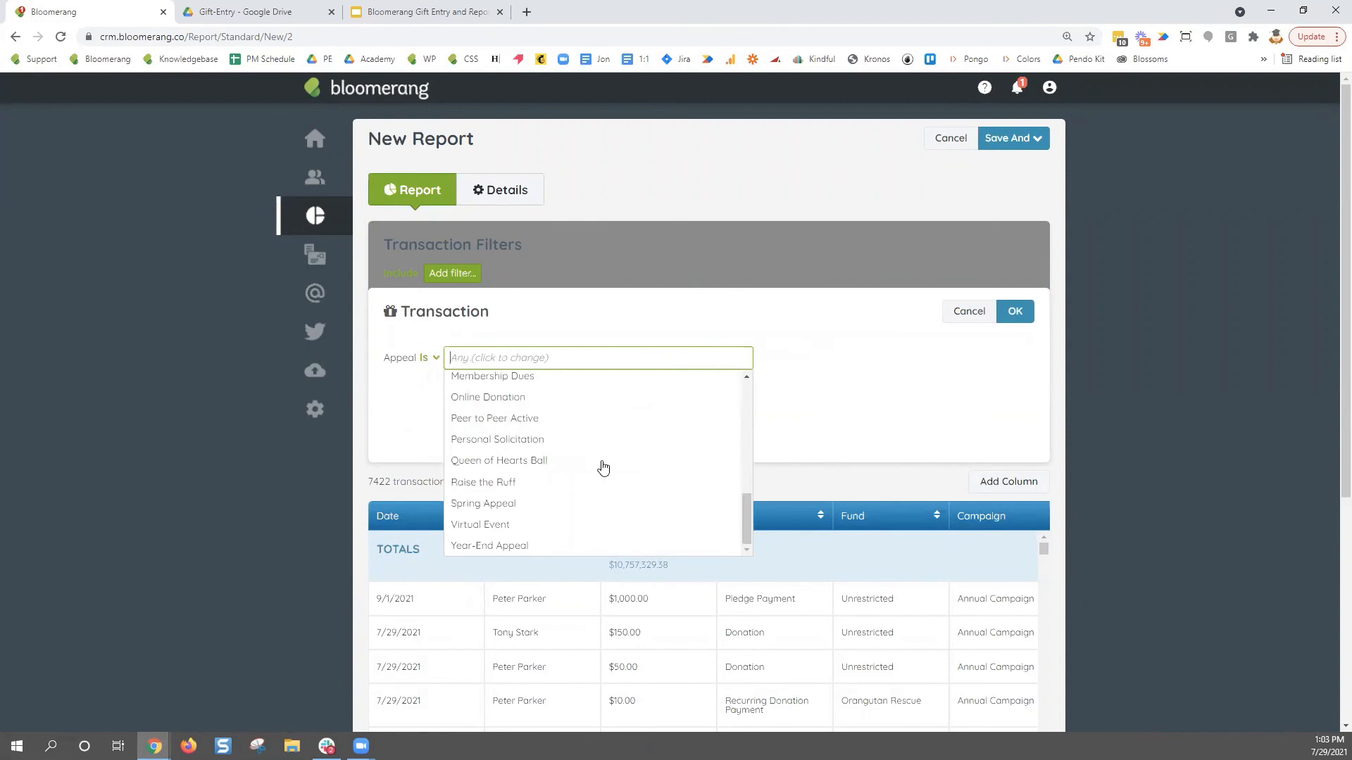
{"action": "scroll", "coordinate": [604, 469], "scroll_direction": "up", "scroll_amount": 3}
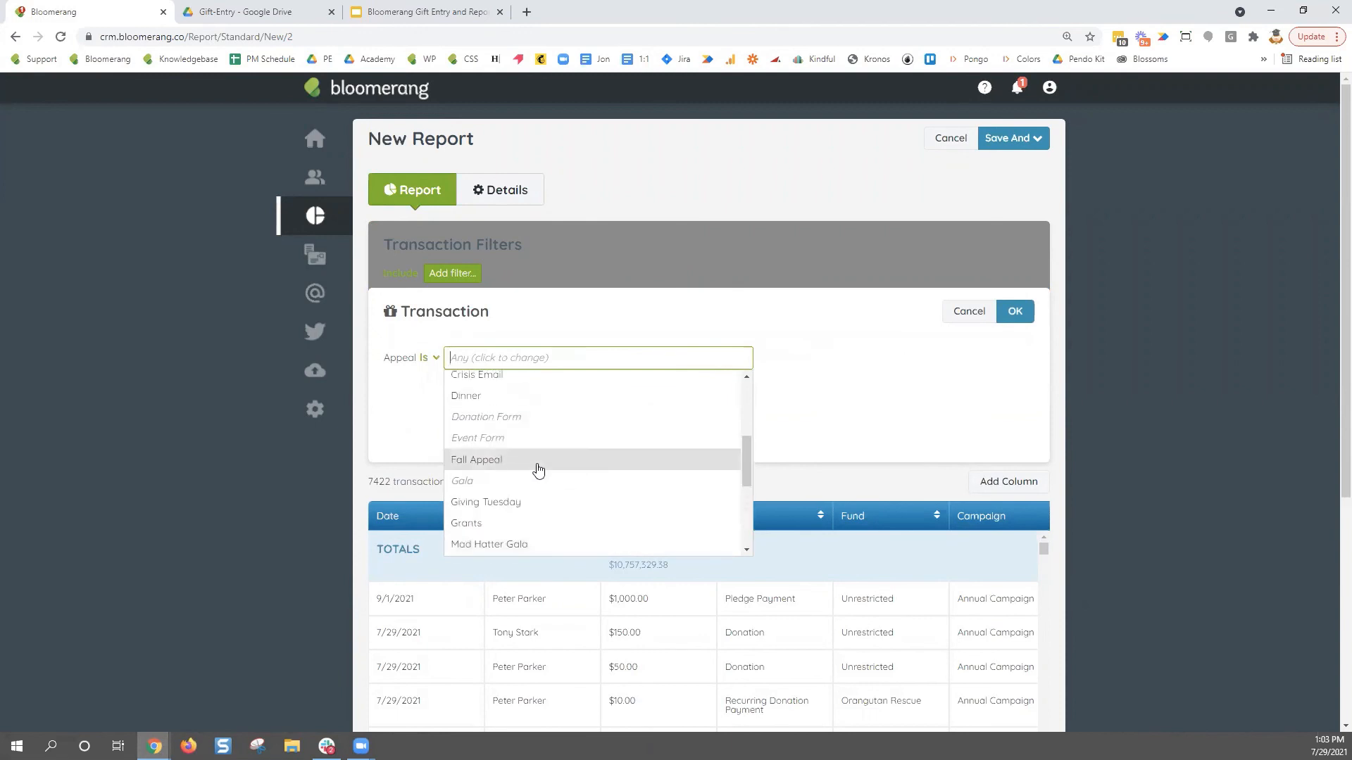
{"action": "left_click", "coordinate": [533, 467]}
{"action": "left_click", "coordinate": [959, 368]}
{"action": "left_click", "coordinate": [1015, 311]}
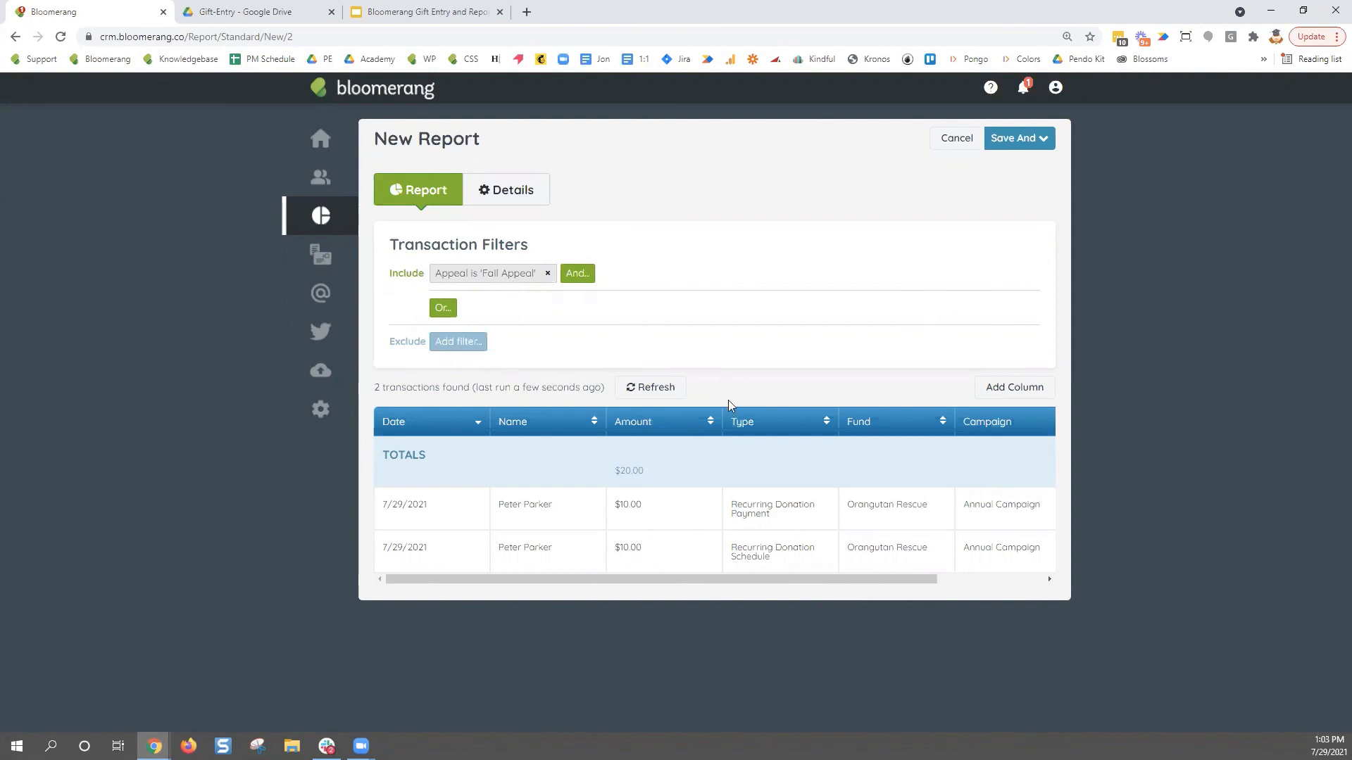
- Add an And filter where transaction Type is 'Pledge'
{"action": "left_click", "coordinate": [577, 275]}
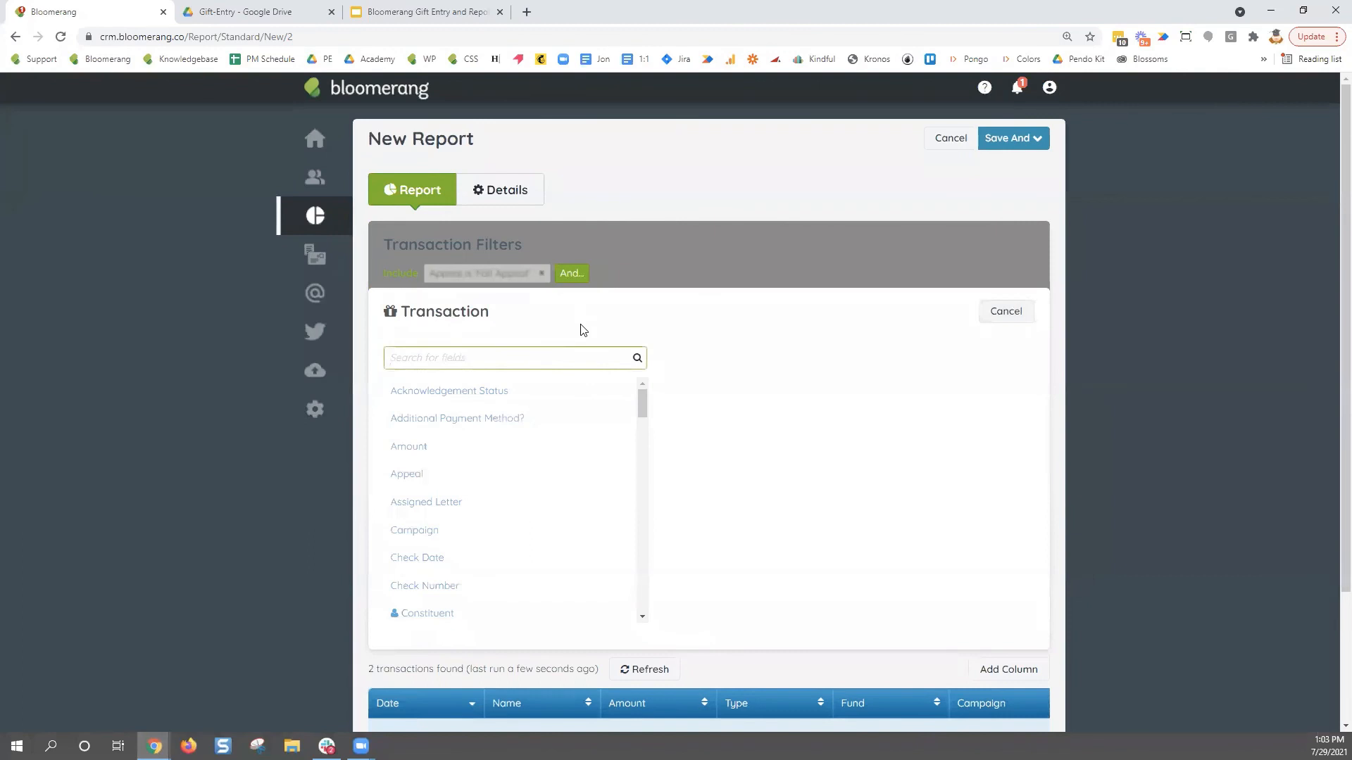
{"action": "type", "text": "type"}
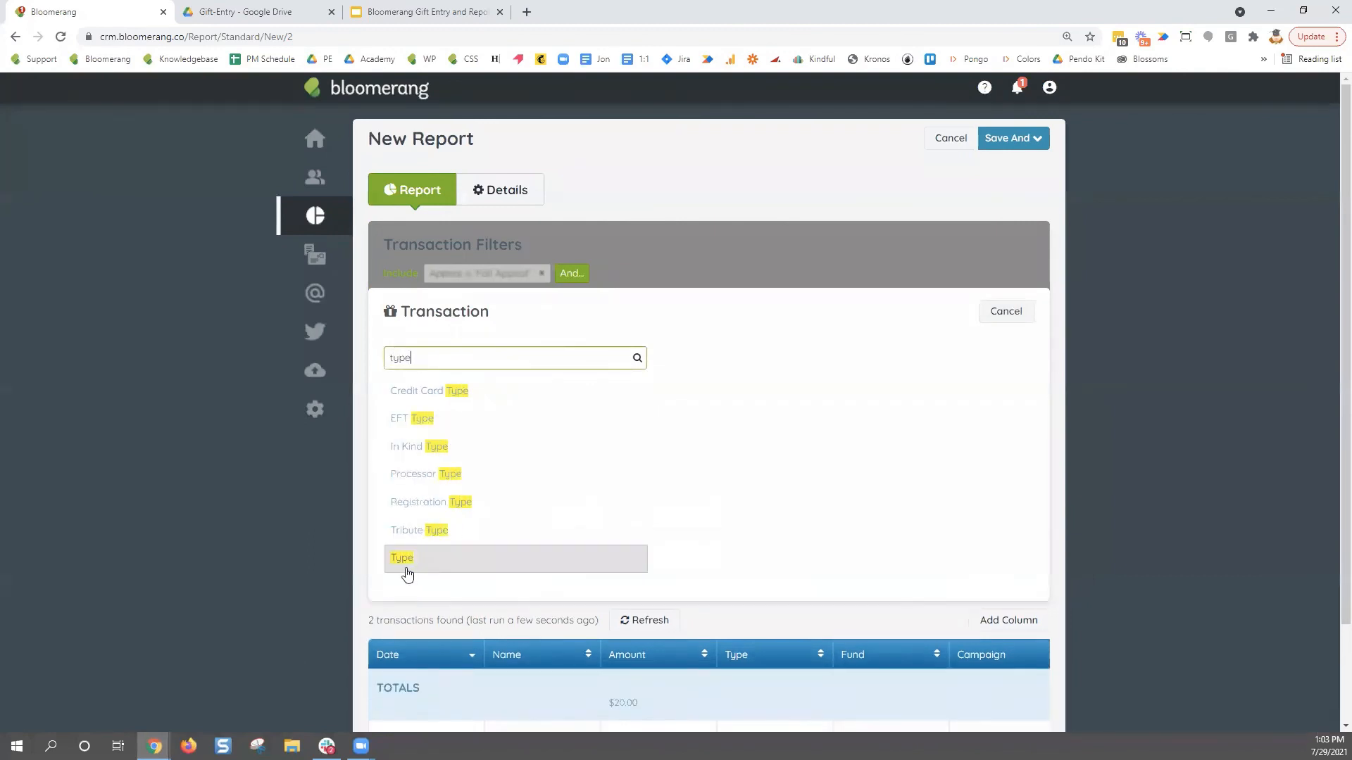
{"action": "left_click", "coordinate": [407, 574]}
{"action": "left_click", "coordinate": [558, 356]}
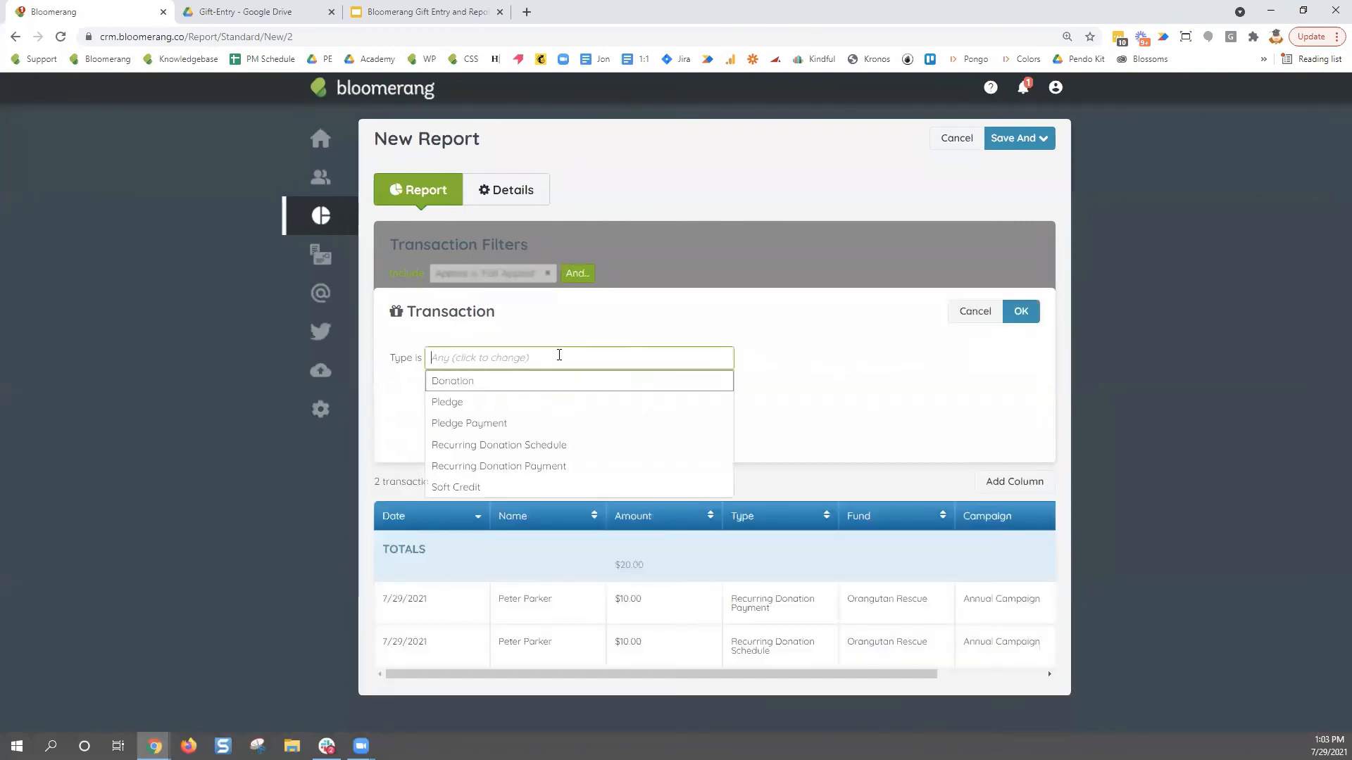
{"action": "left_click", "coordinate": [534, 402]}
{"action": "left_click", "coordinate": [1025, 314]}
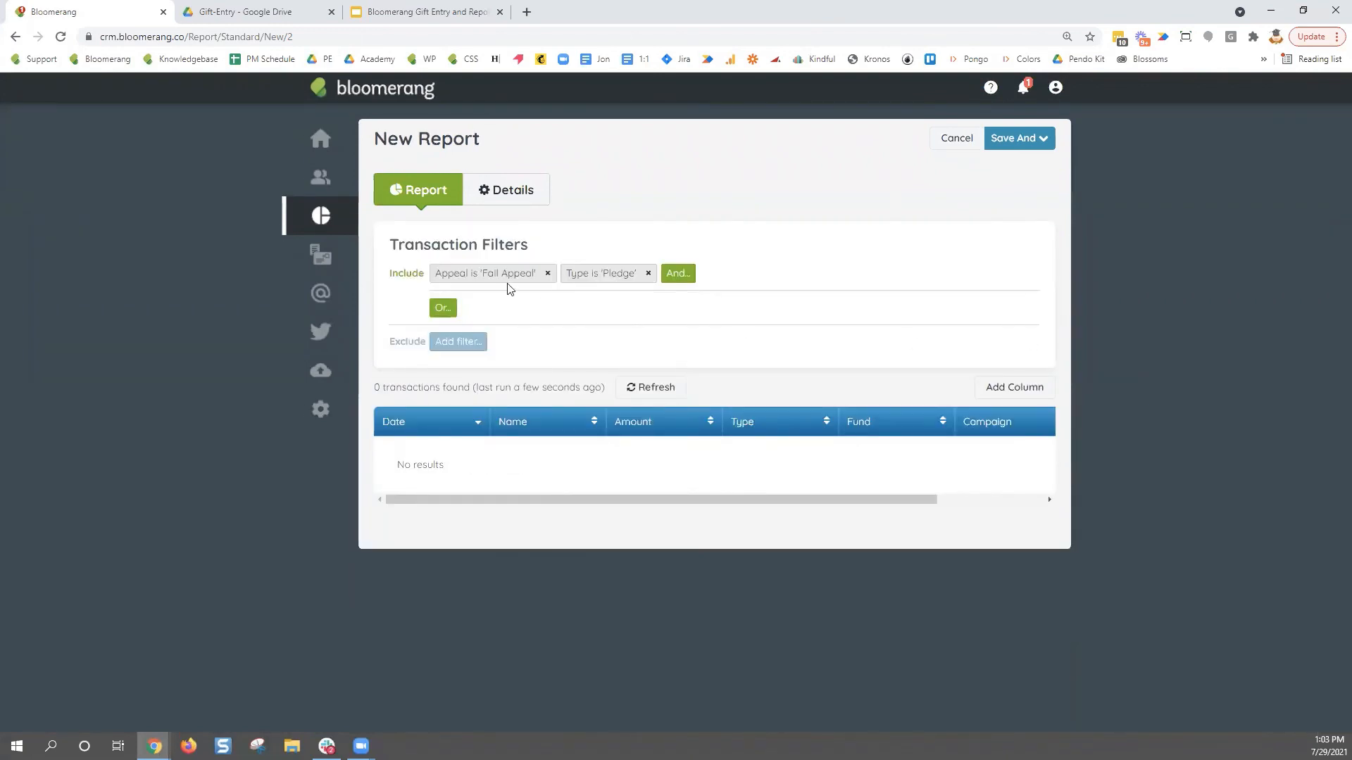
- Start adding a column and browse the Constituent fields found by searching 'cons'
{"action": "left_click", "coordinate": [1018, 396]}
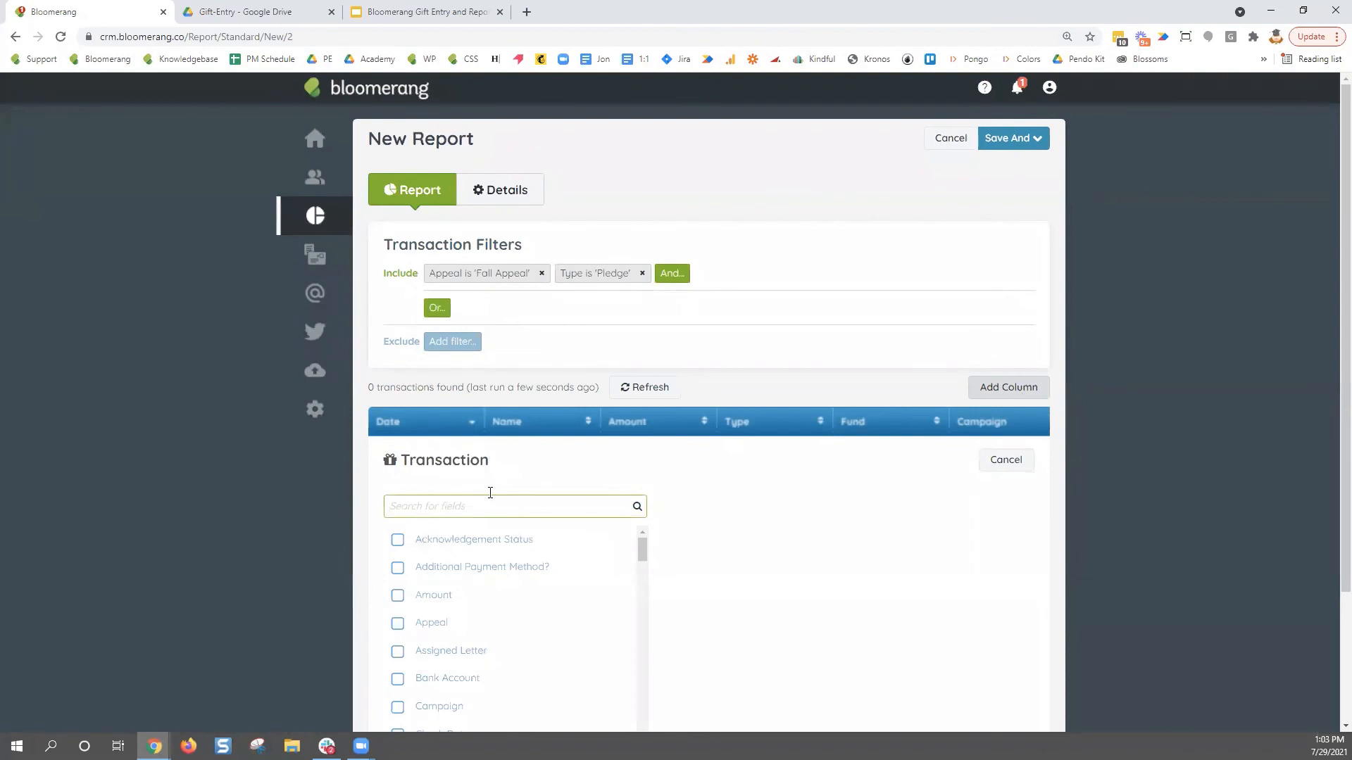
{"action": "type", "text": "cons"}
{"action": "left_click", "coordinate": [479, 544]}
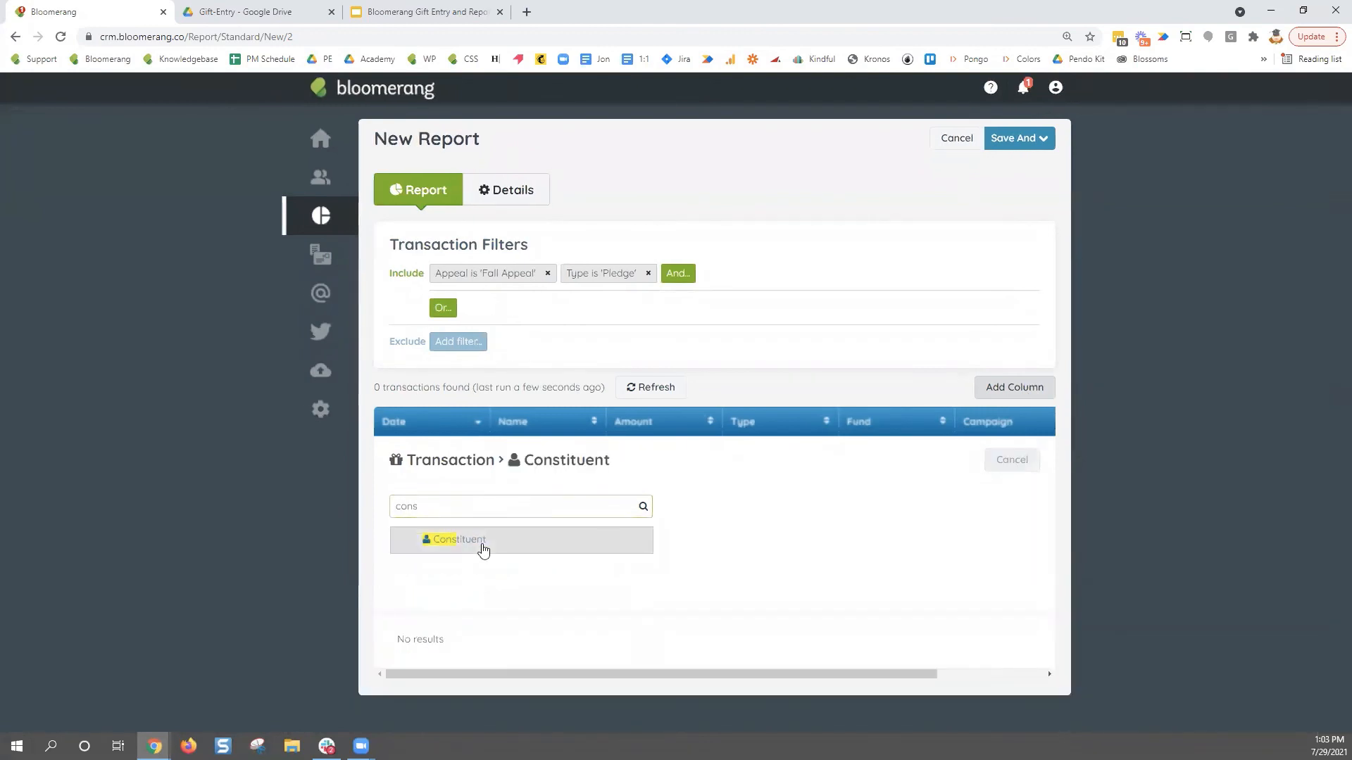
{"action": "scroll", "coordinate": [707, 570], "scroll_direction": "down", "scroll_amount": 2}
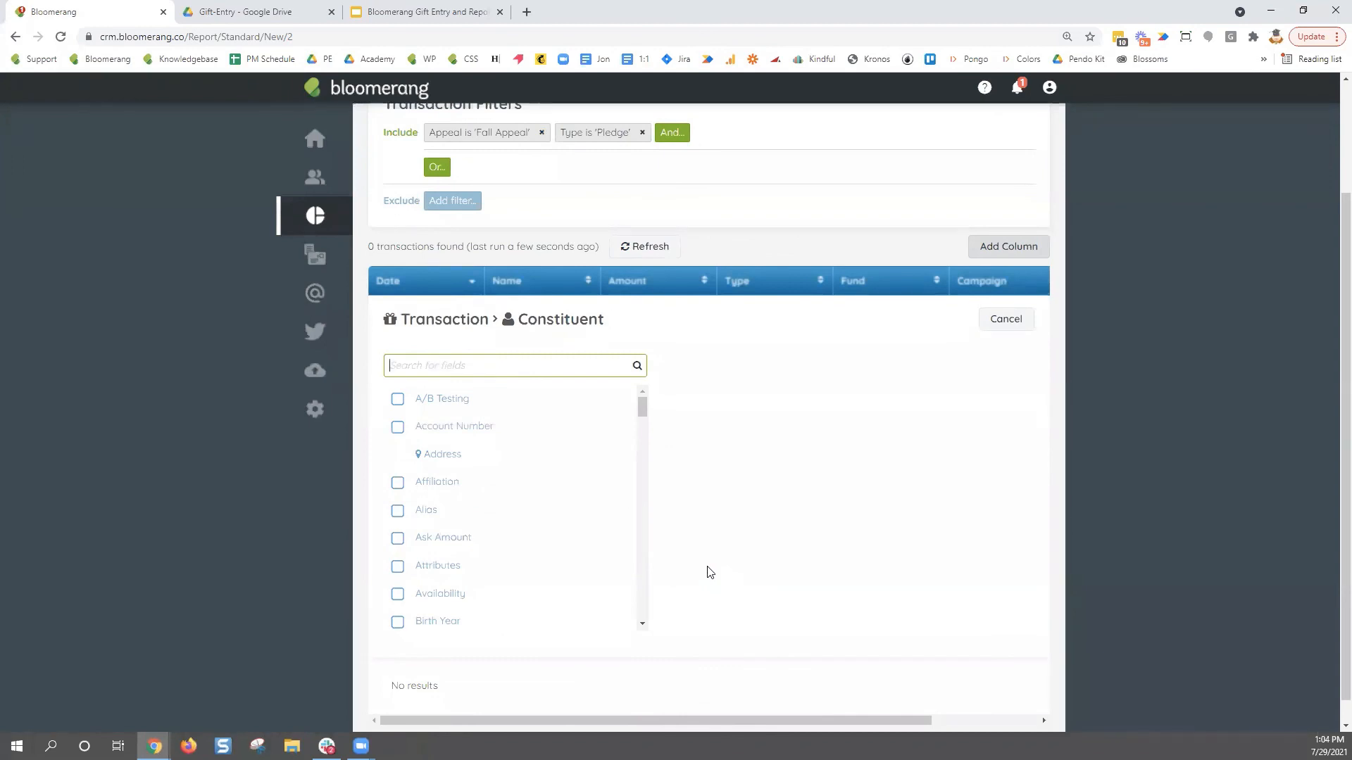
{"action": "scroll", "coordinate": [926, 543], "scroll_direction": "up", "scroll_amount": 2}
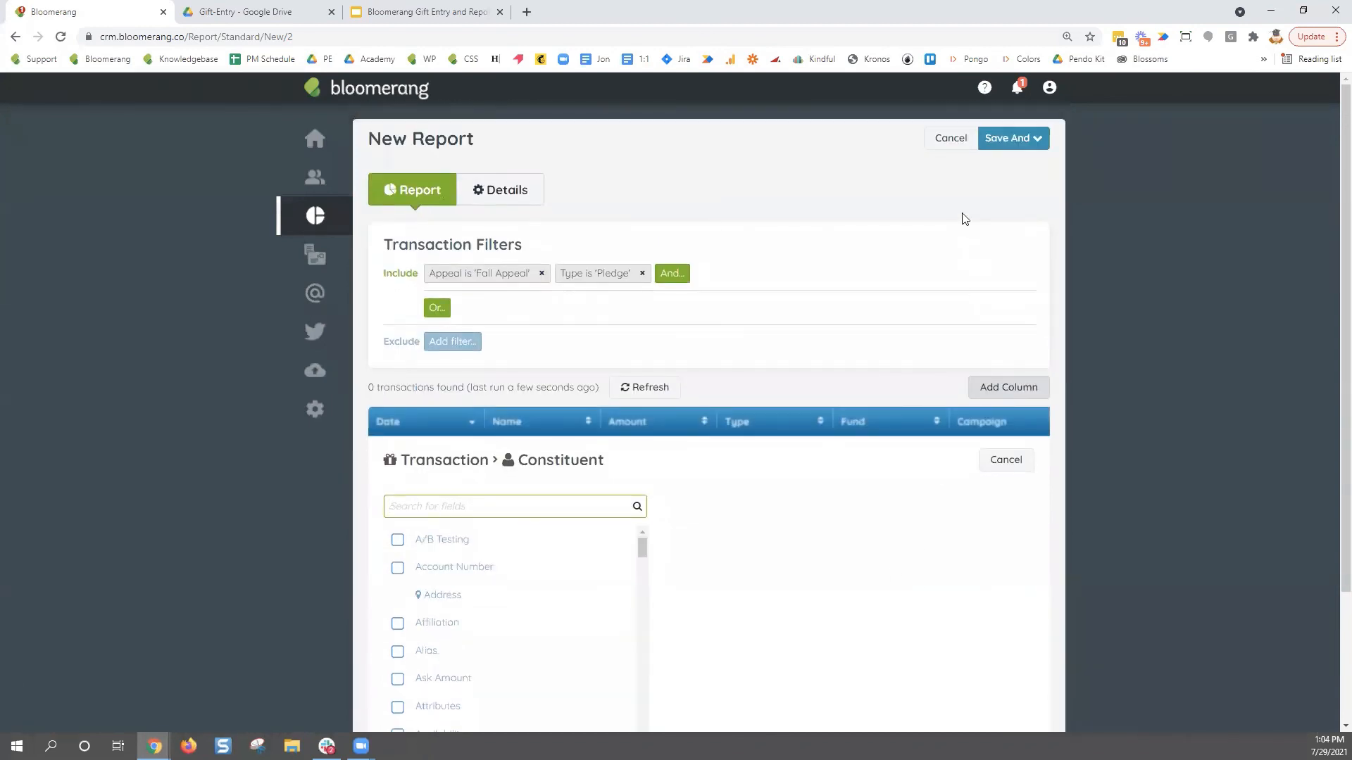